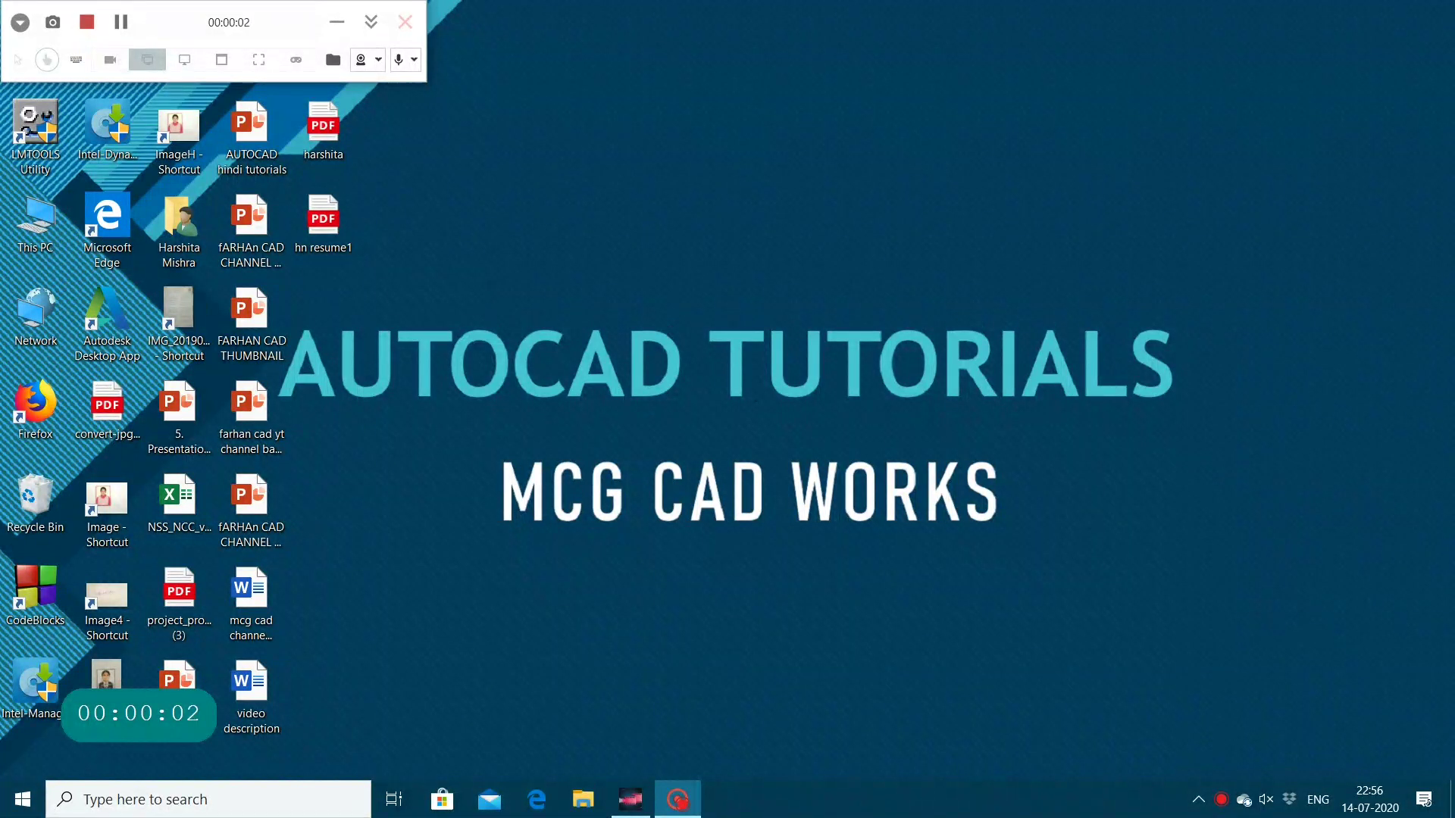
Launch AutoCAD 2020 by searching 'au' in Windows Search.
click(337, 22)
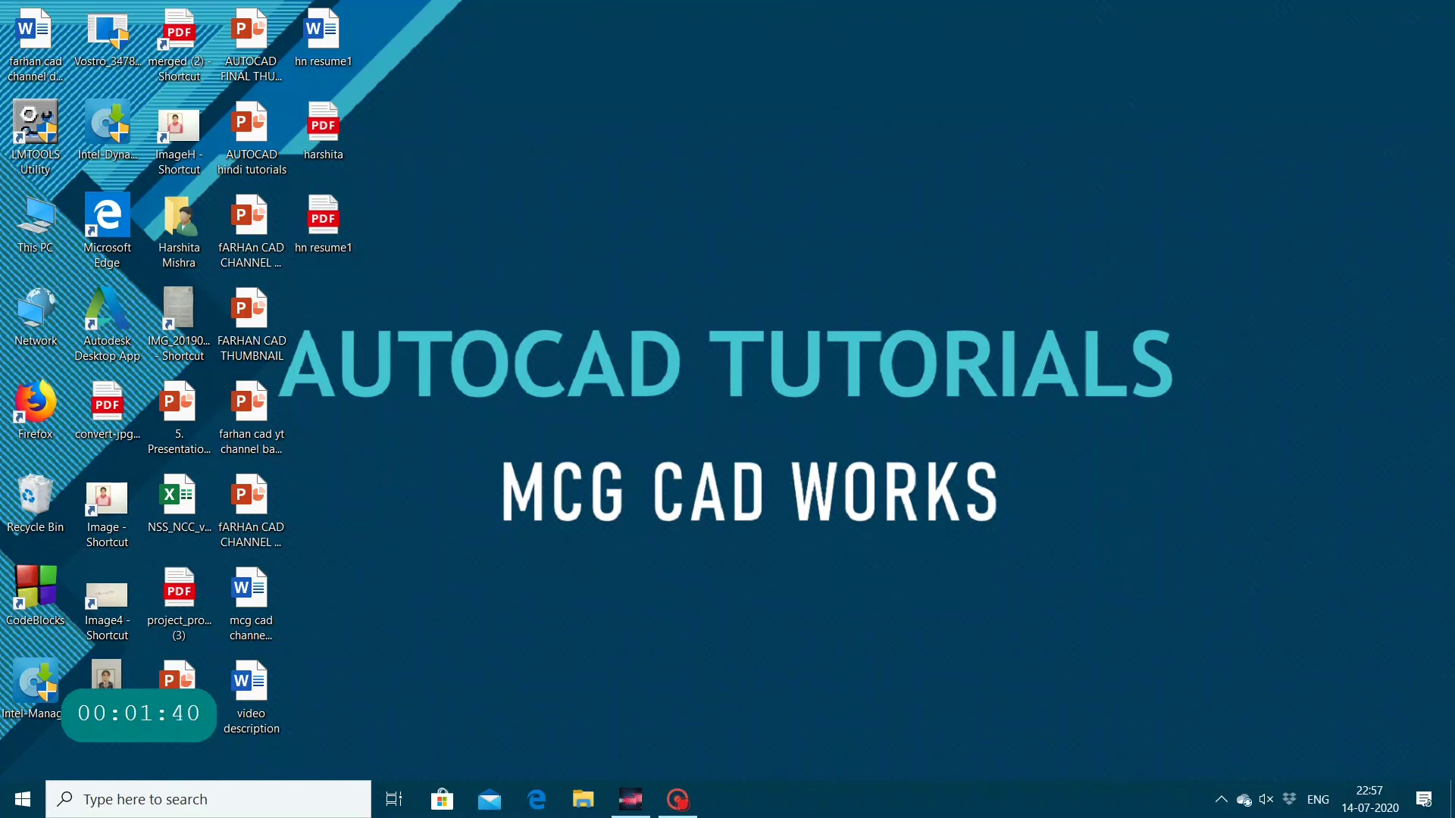
click(254, 800)
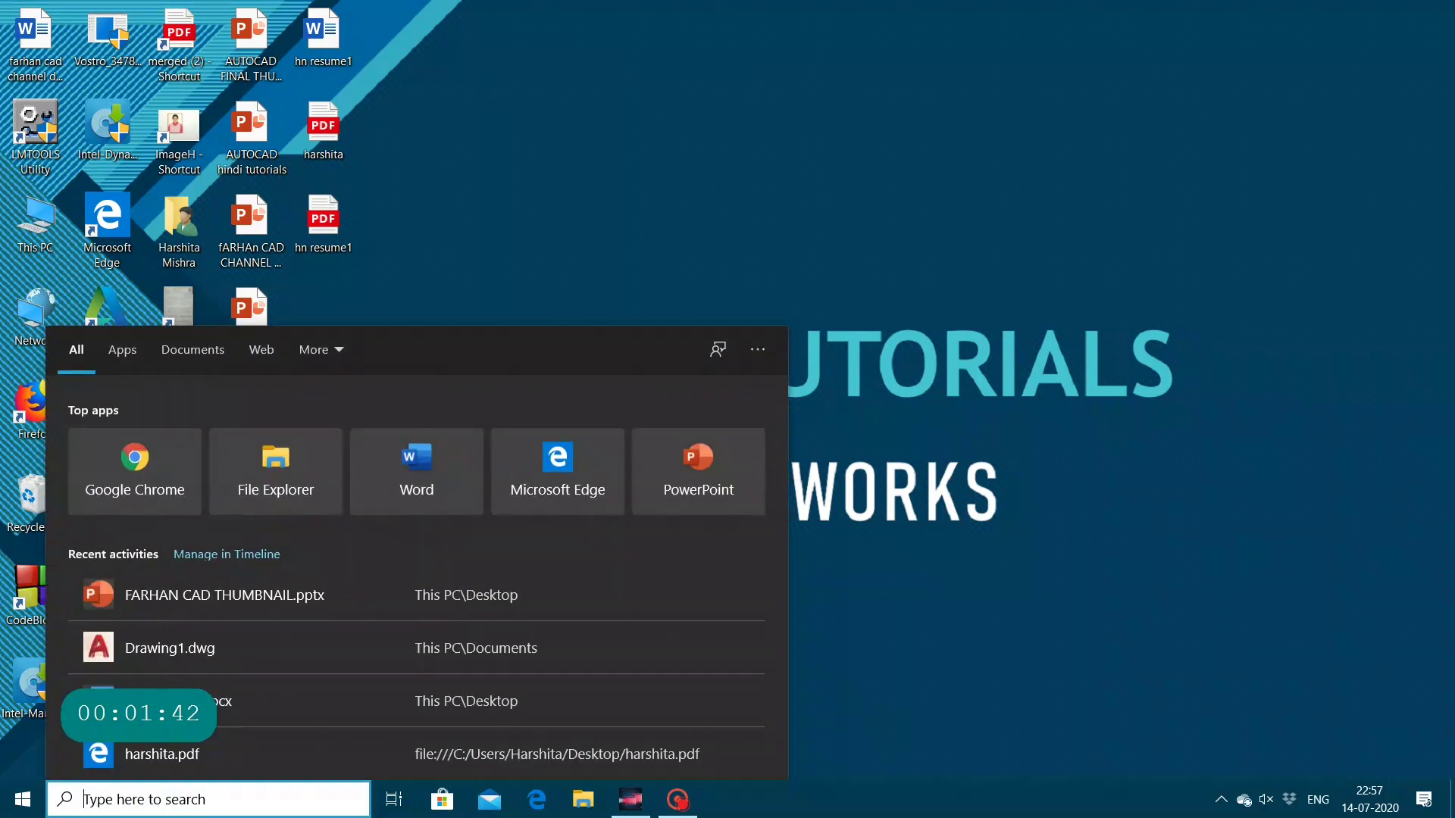
text(au)
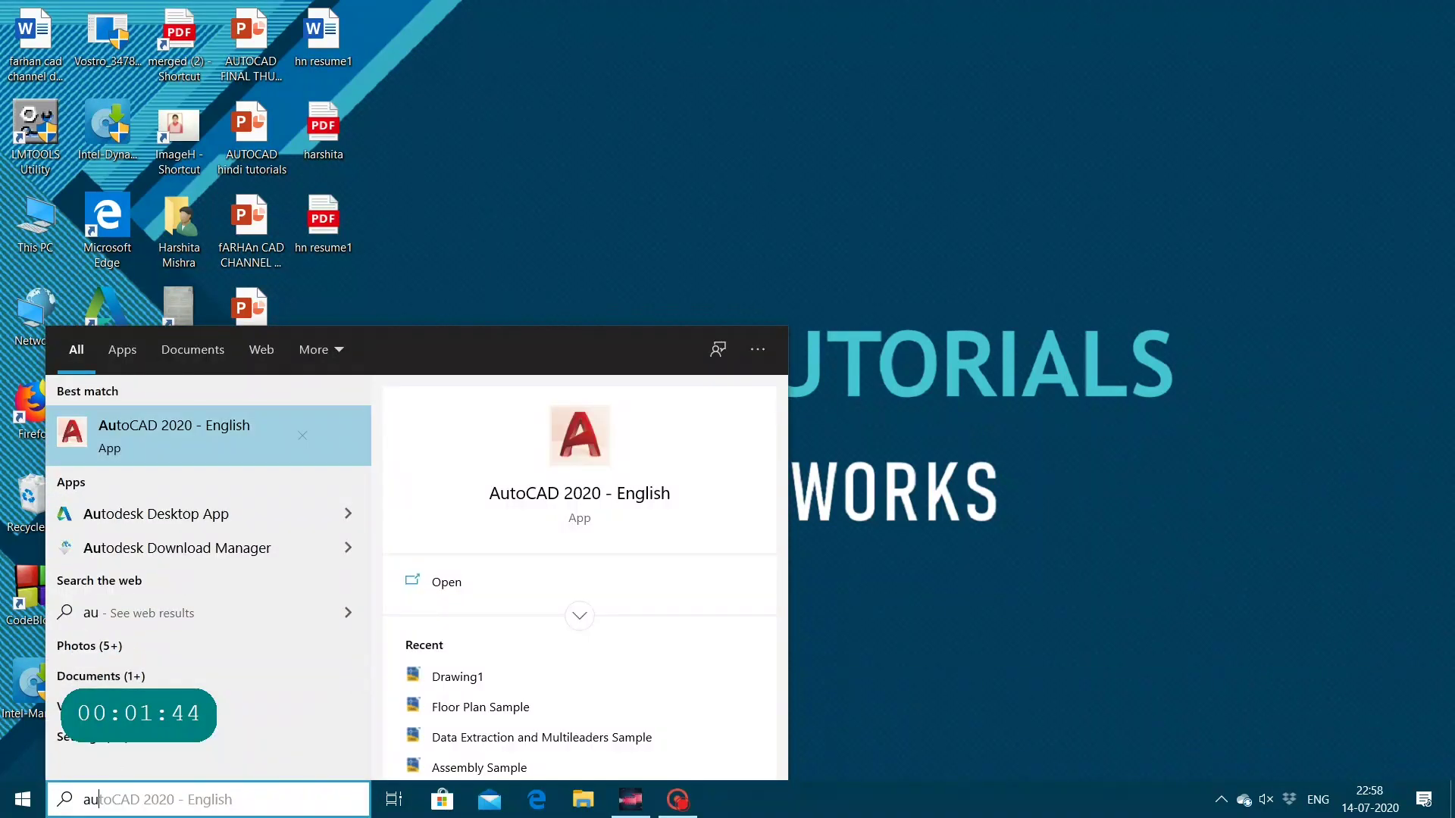
key(Return)
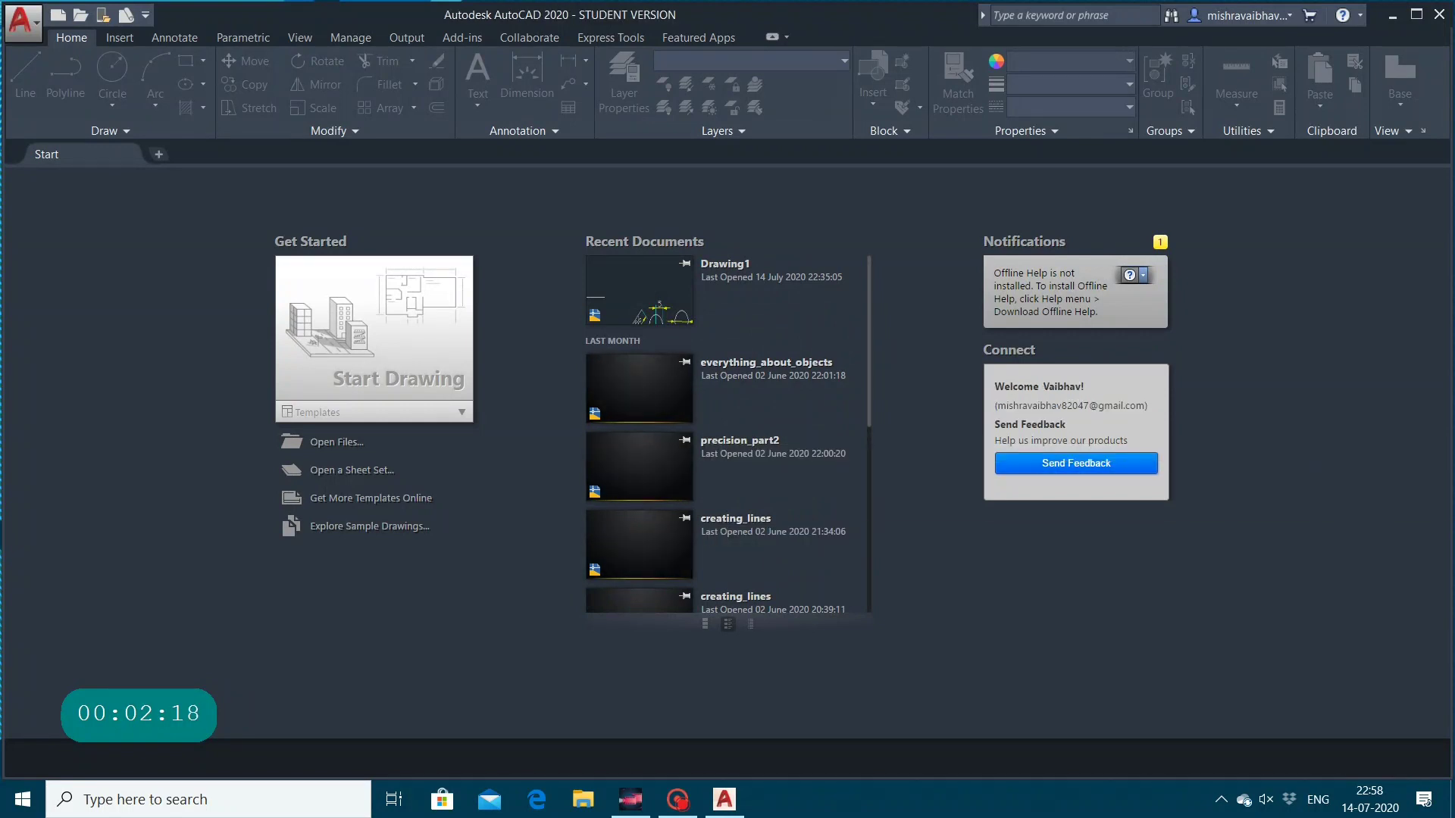
scroll(726, 432, down, 3)
scroll(726, 432, down, 3)
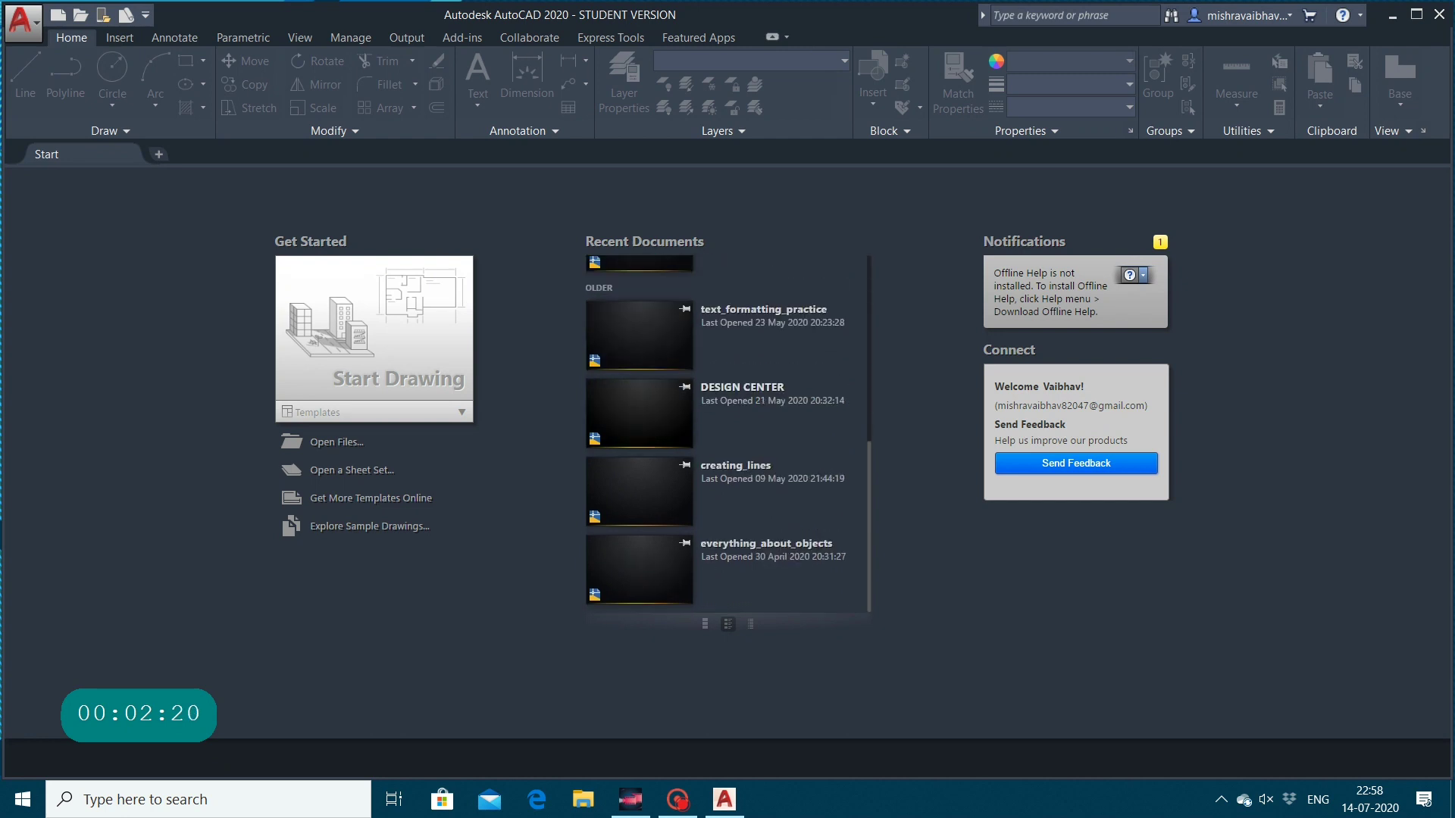
scroll(726, 432, up, 5)
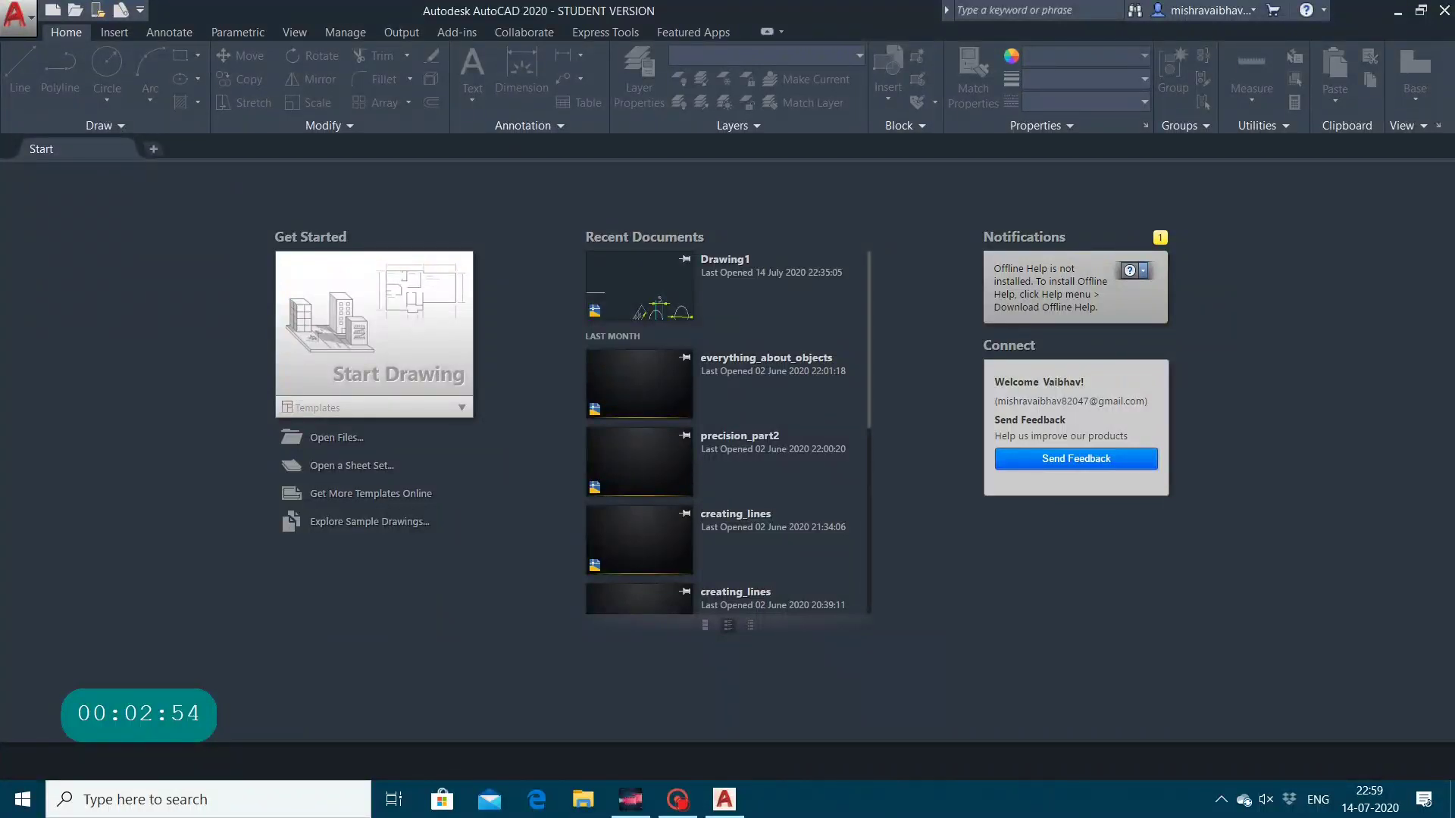
Create a new blank drawing, Drawing1, from the Start Drawing tile.
click(677, 800)
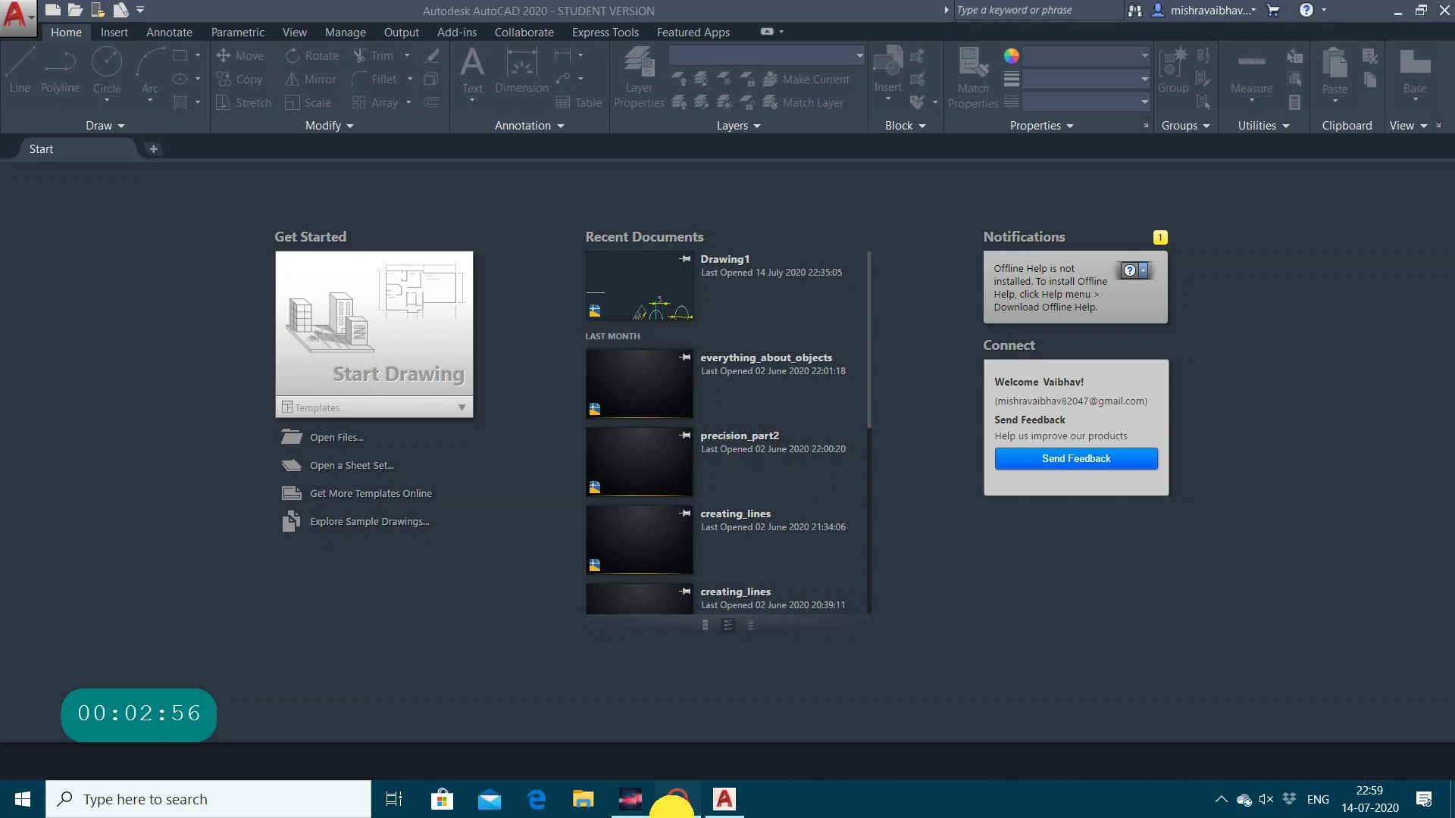
click(335, 19)
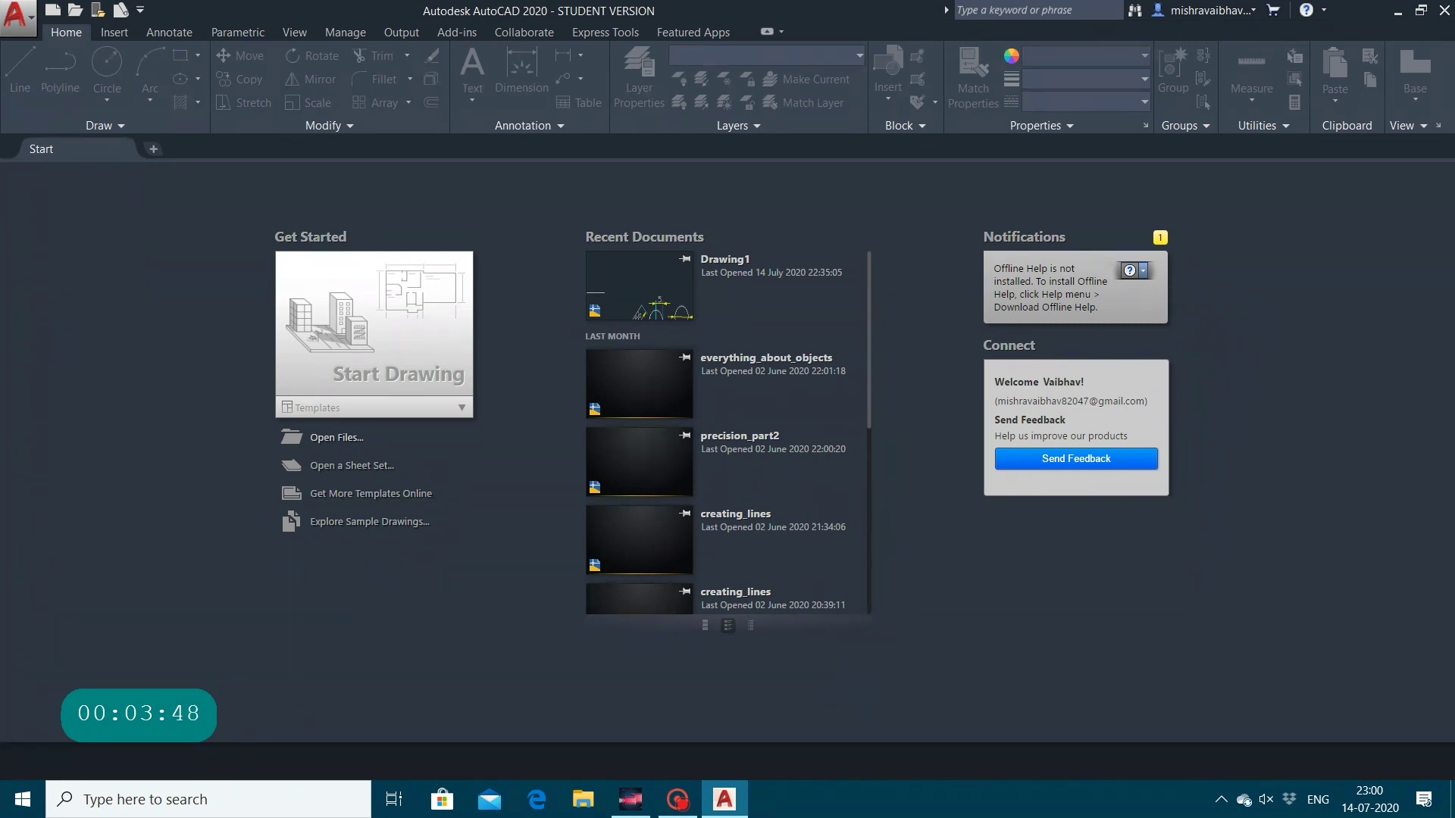
click(390, 357)
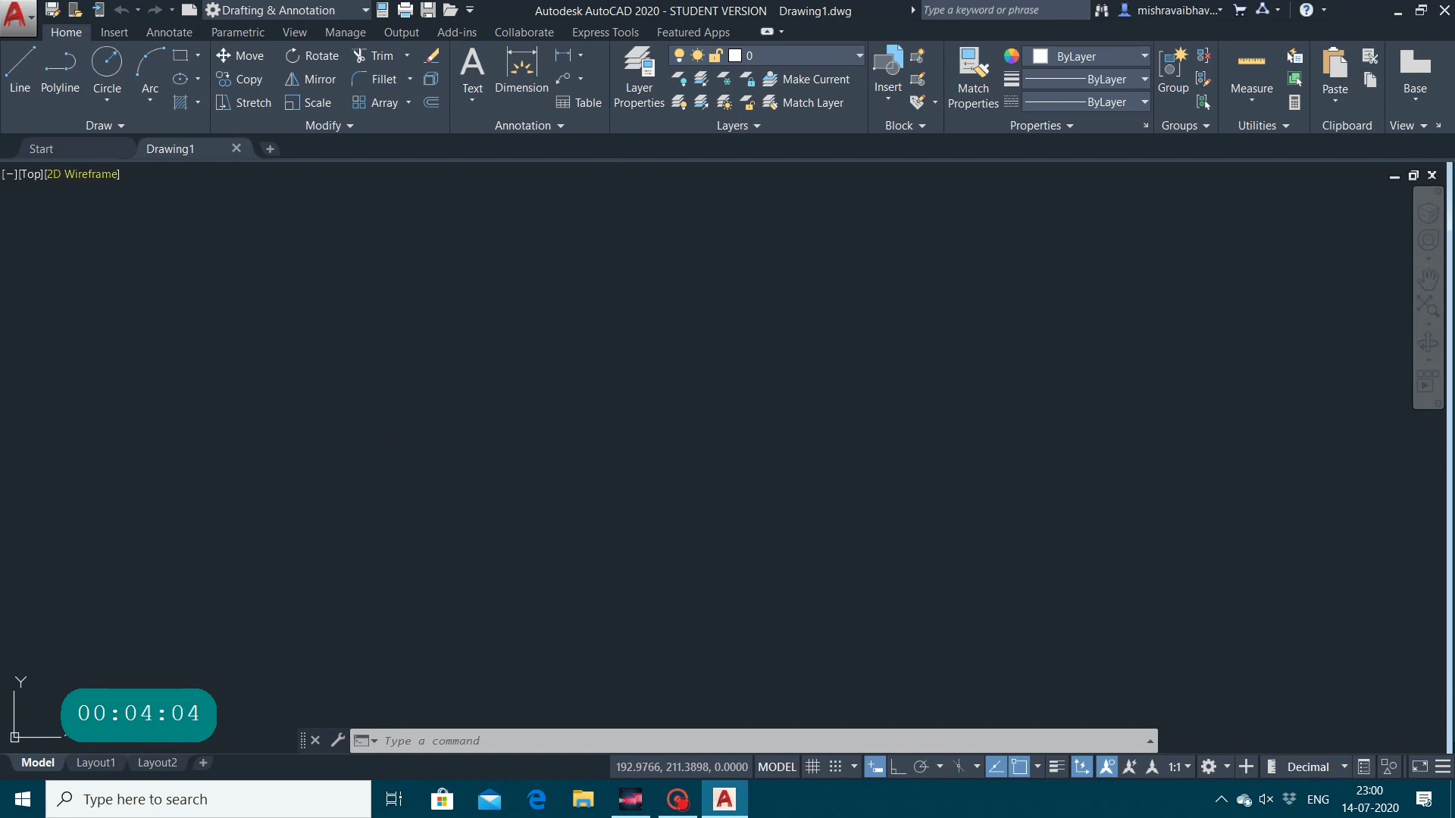
Draw three rectangles: one on the left, a larger middle one, and a right one overlapping it.
click(180, 55)
click(245, 434)
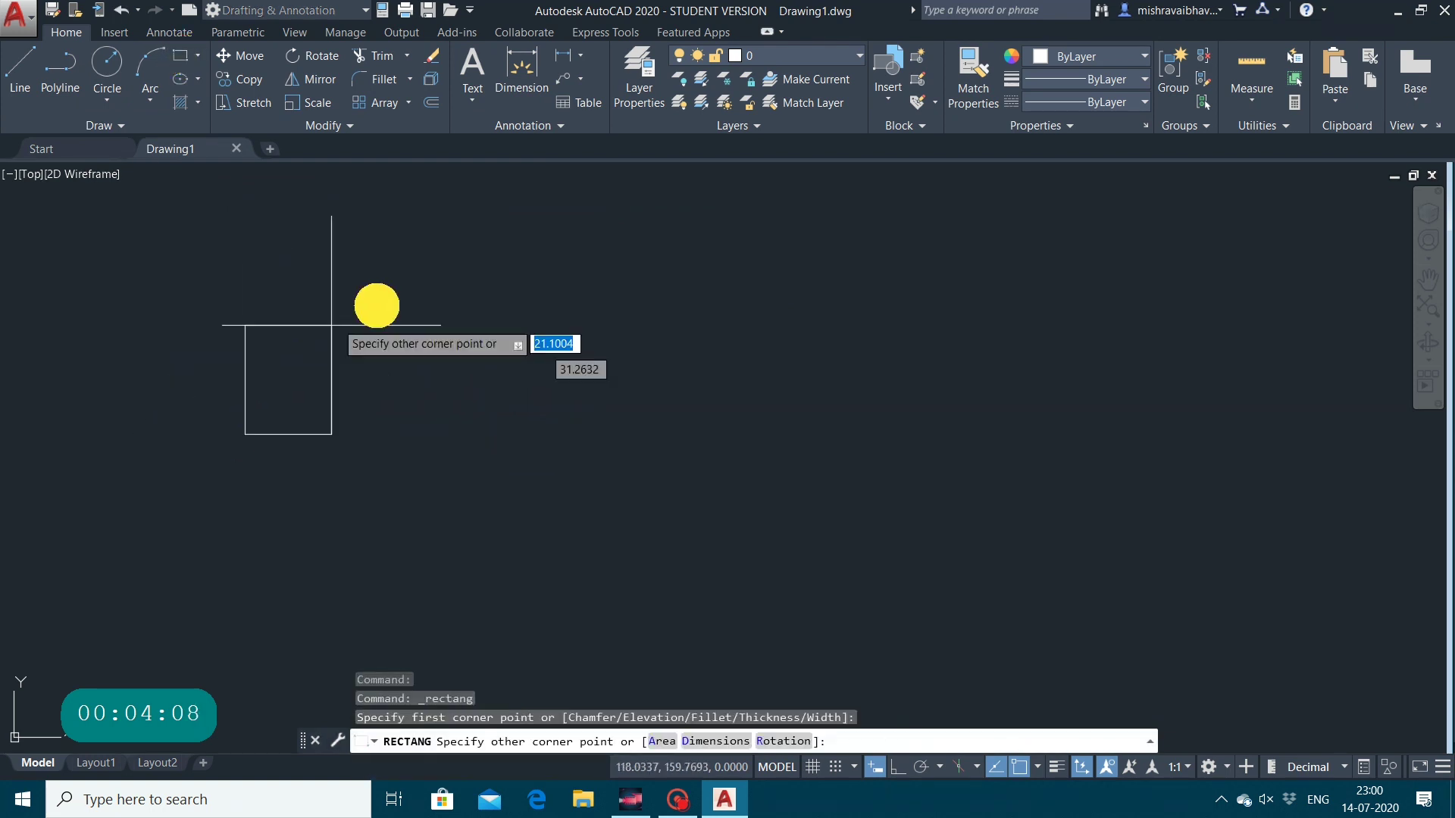
click(445, 287)
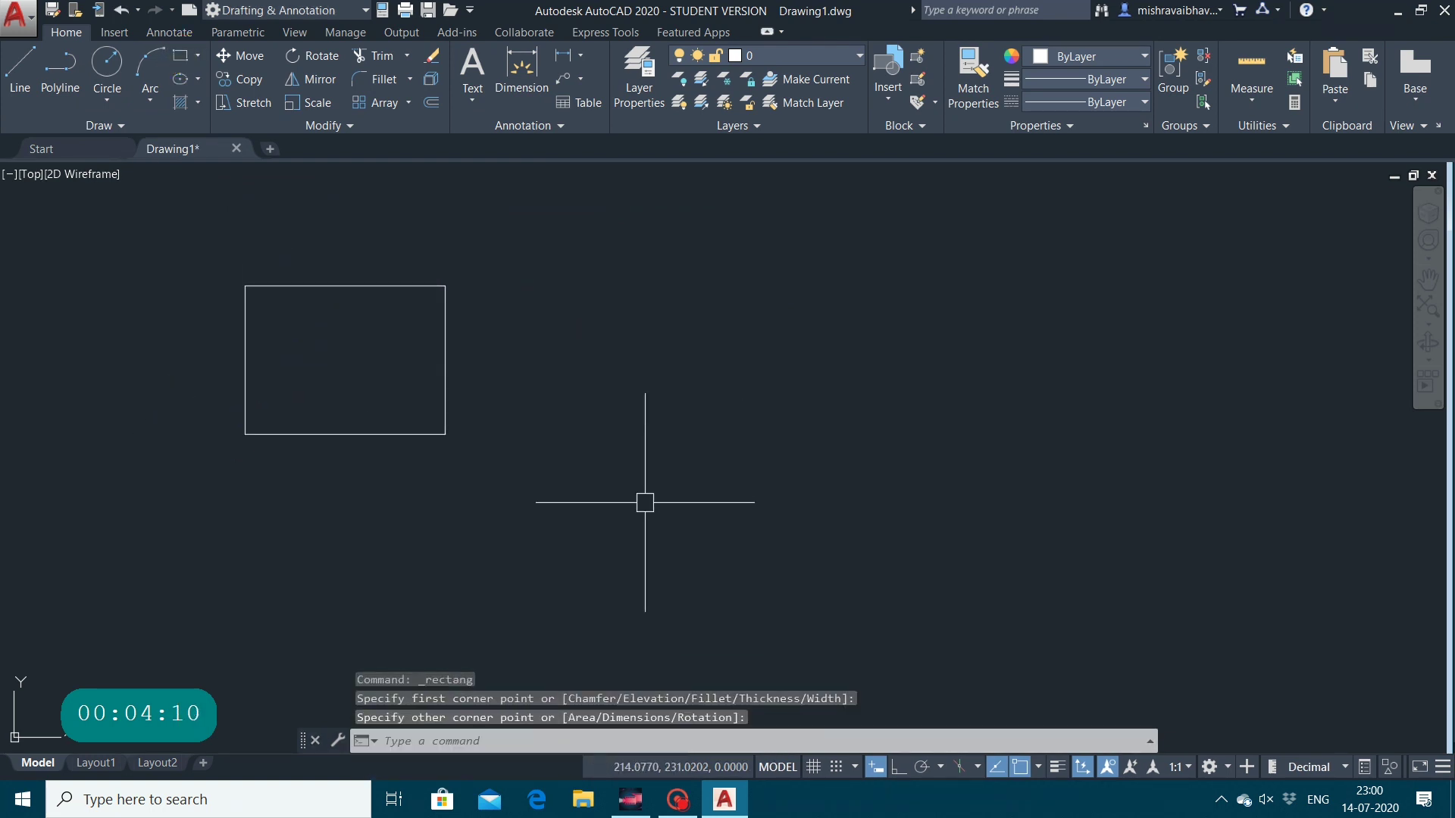
key(Return)
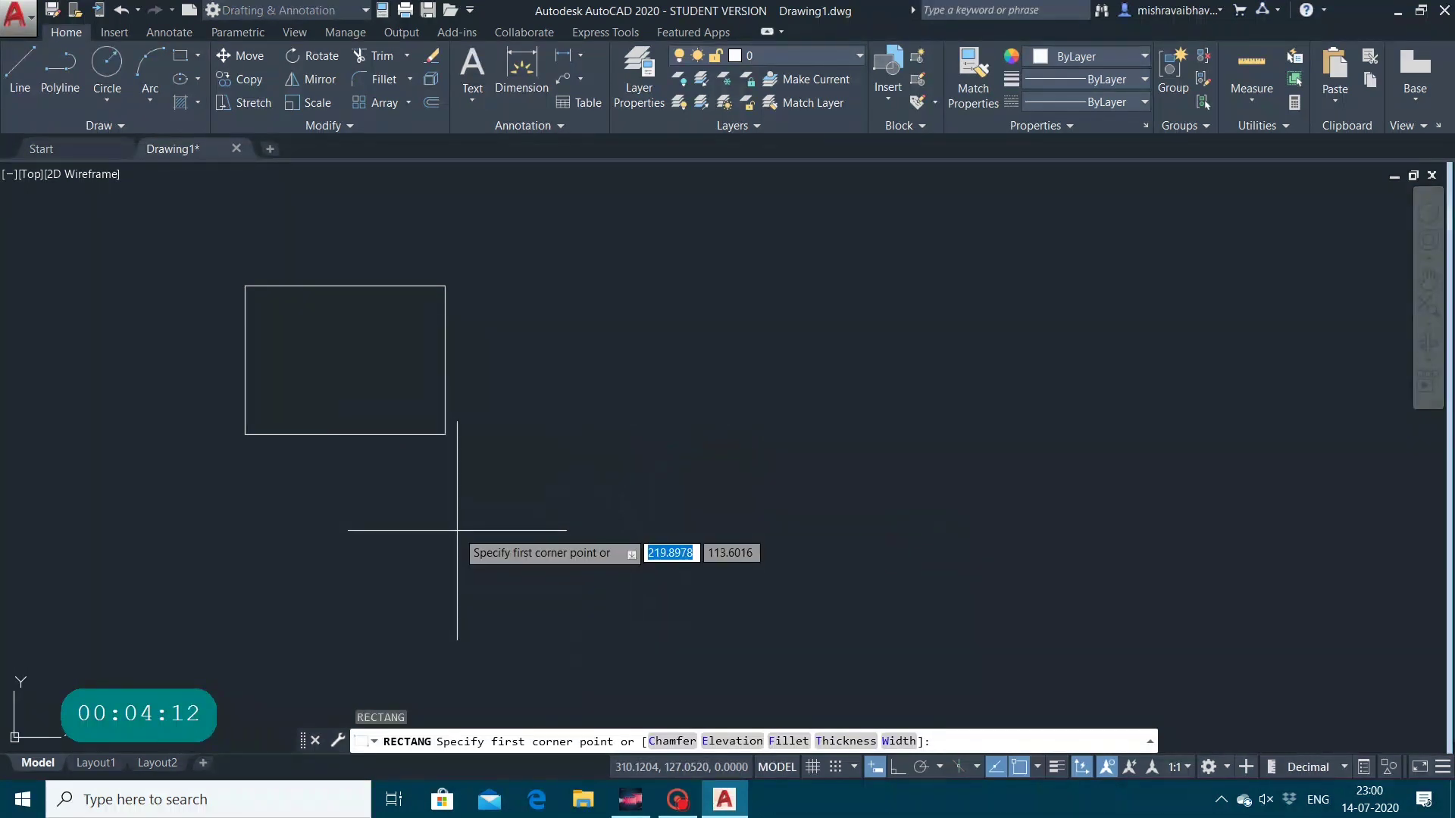
click(462, 512)
click(790, 301)
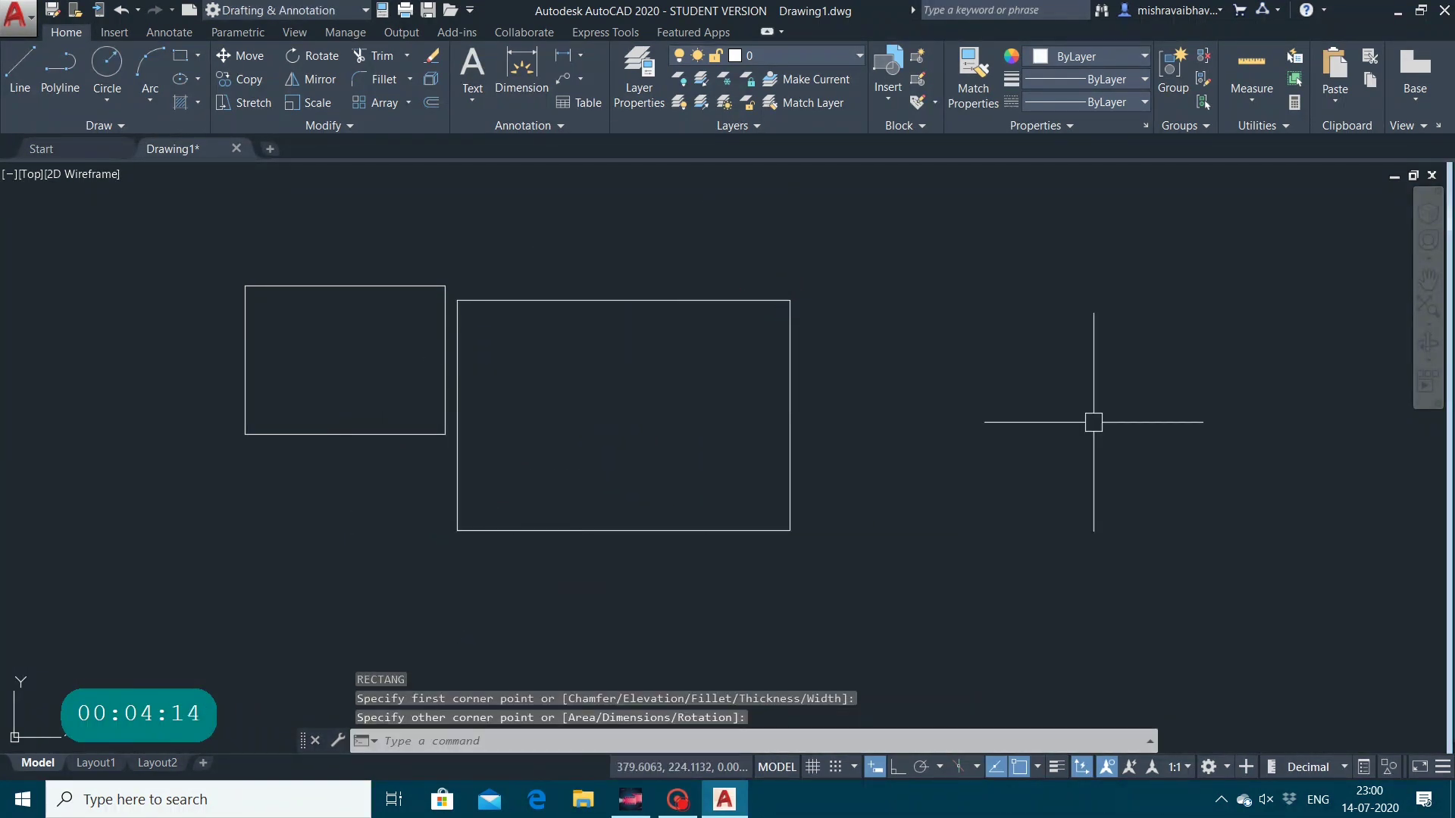
key(Return)
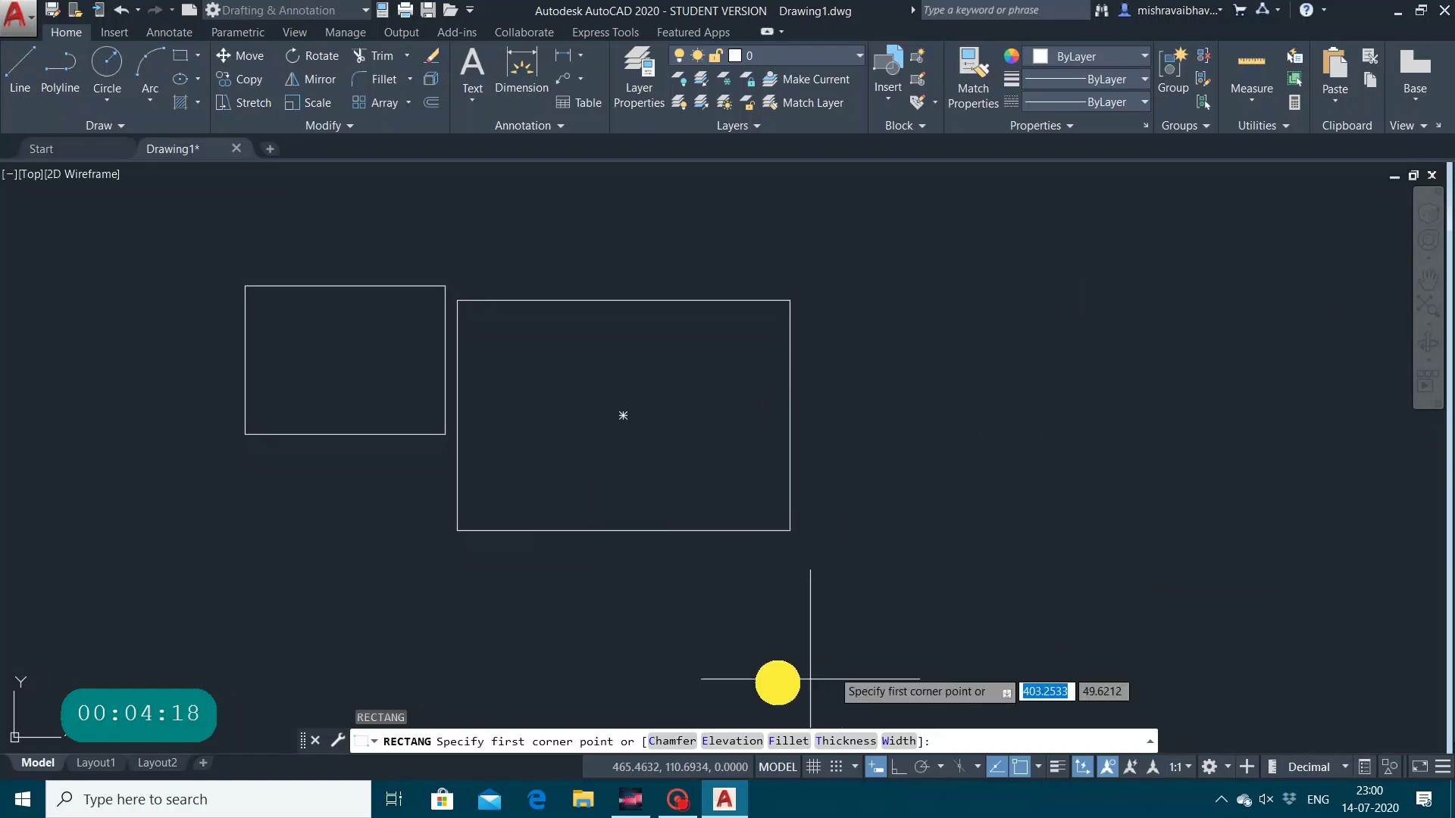
click(771, 682)
click(1087, 337)
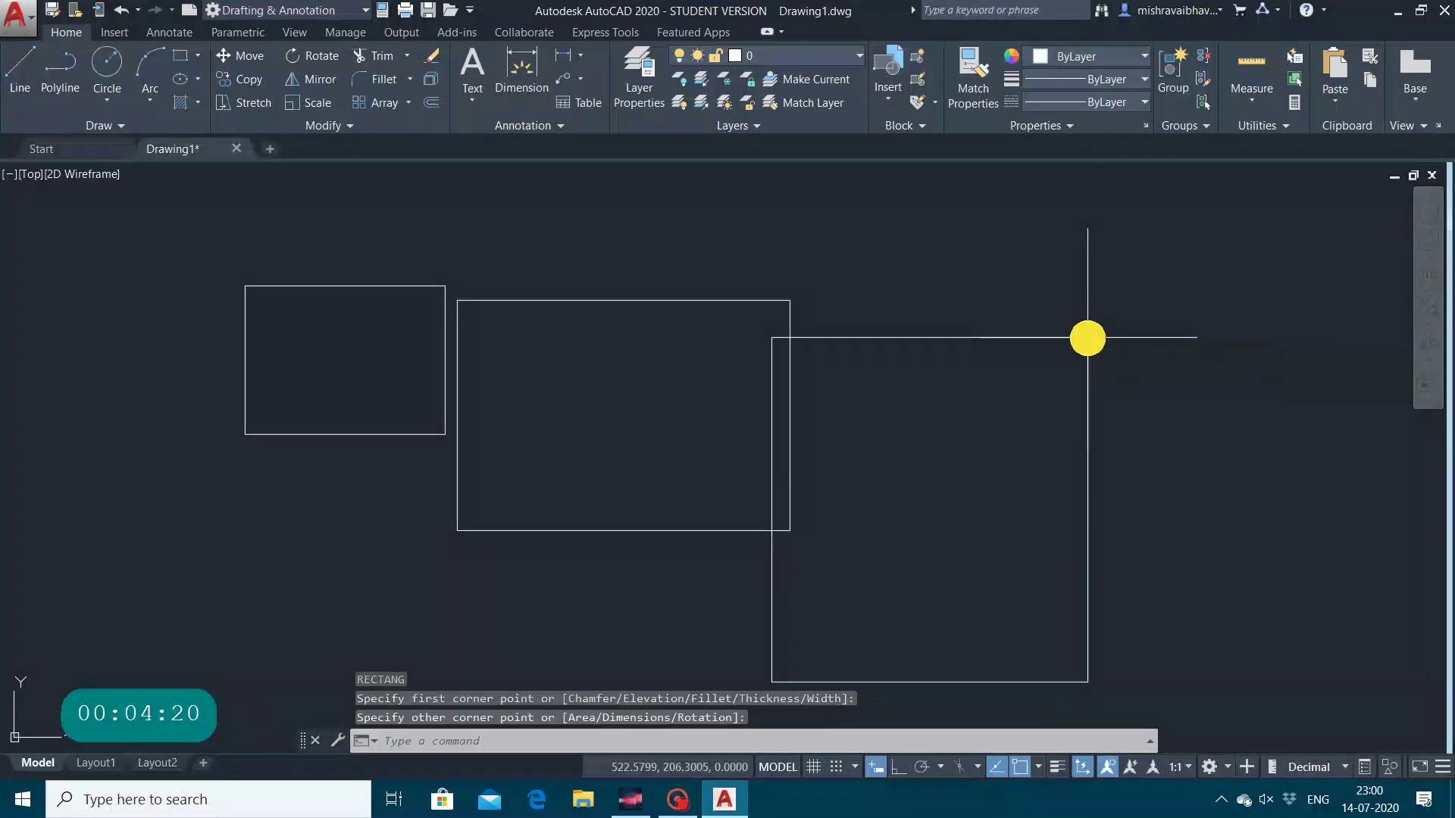
key(Escape)
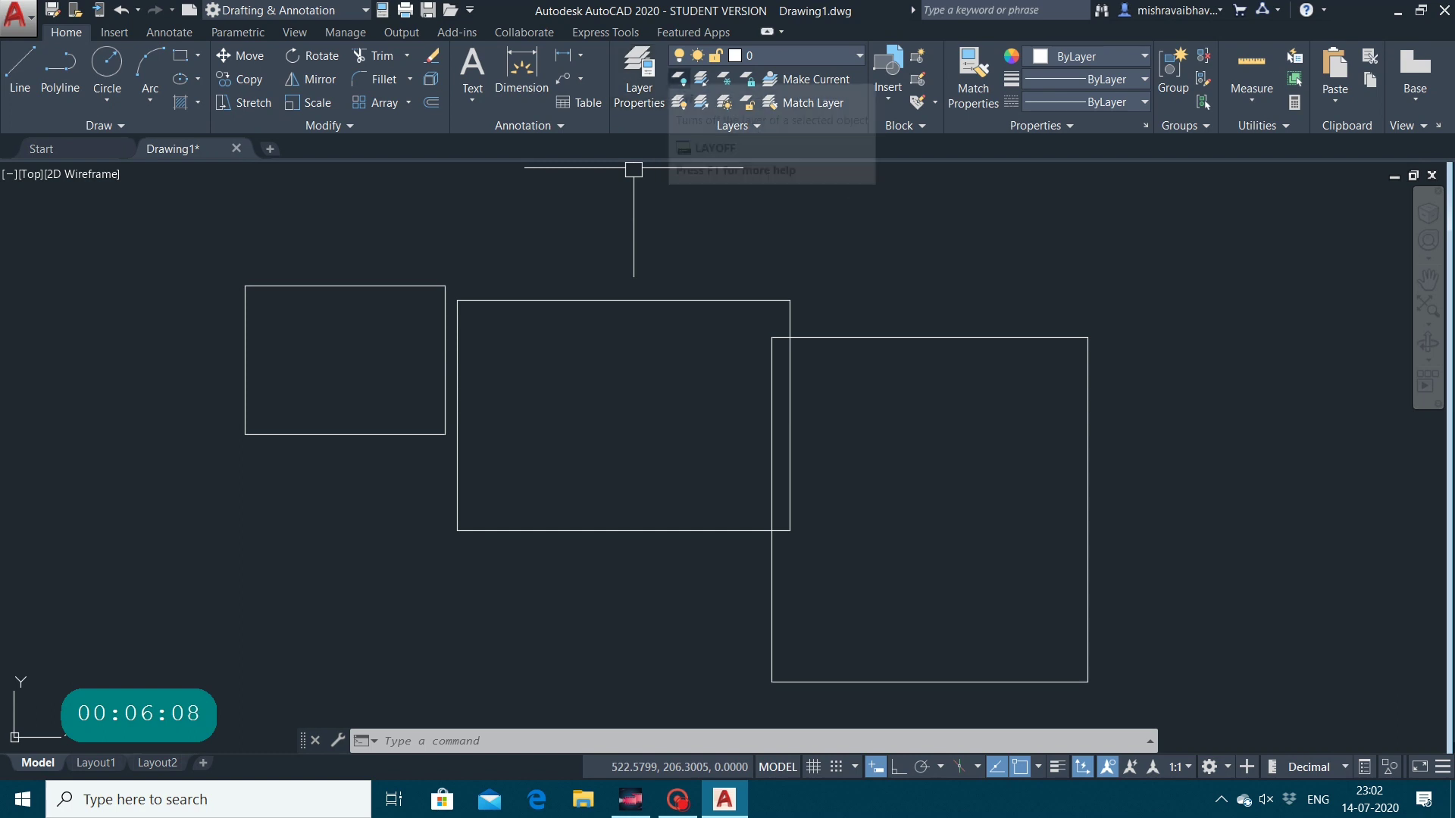
Open the Layer Properties Manager, listing only layer 0, and move it over the drawing's centre.
click(685, 55)
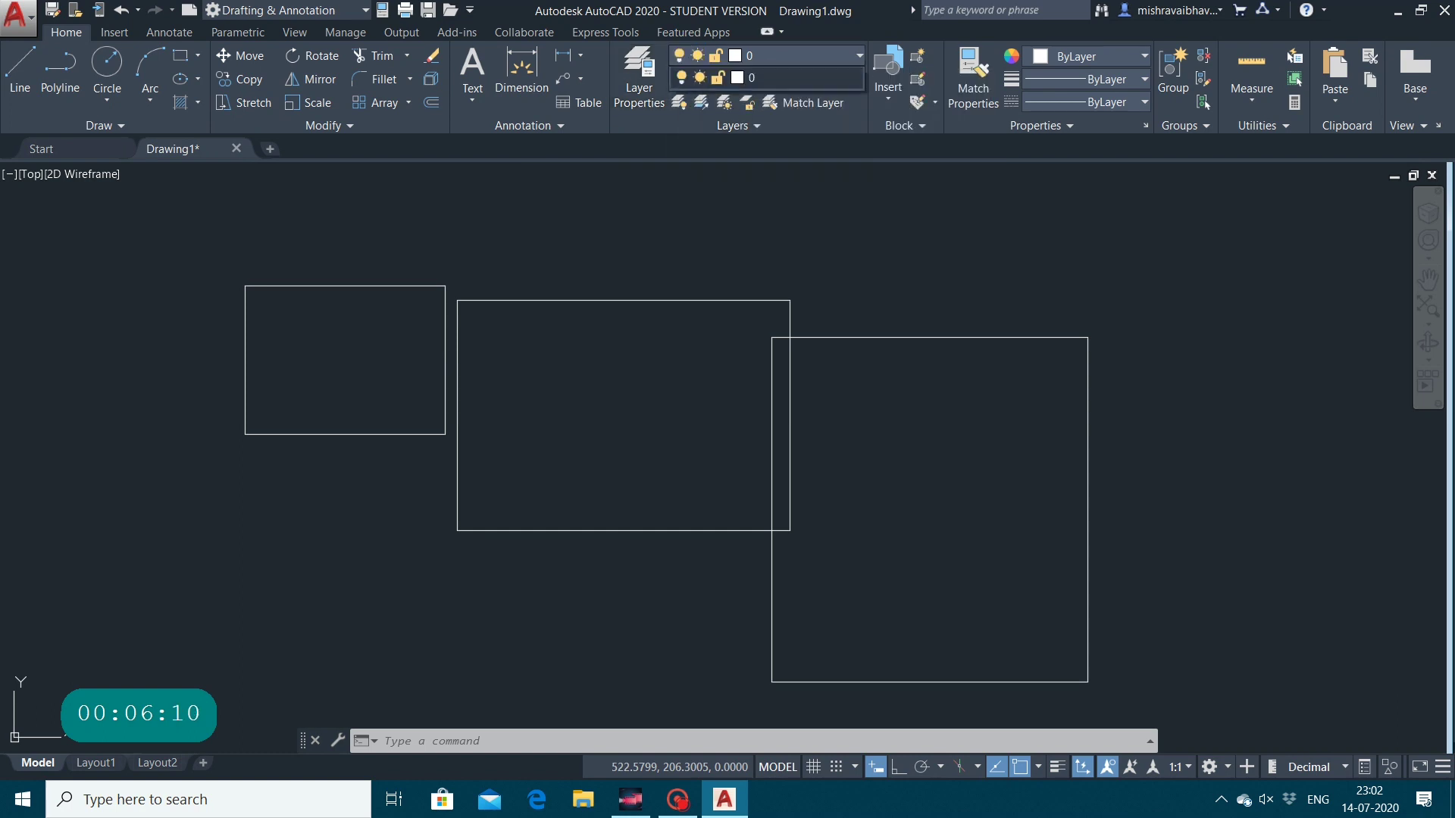
click(642, 157)
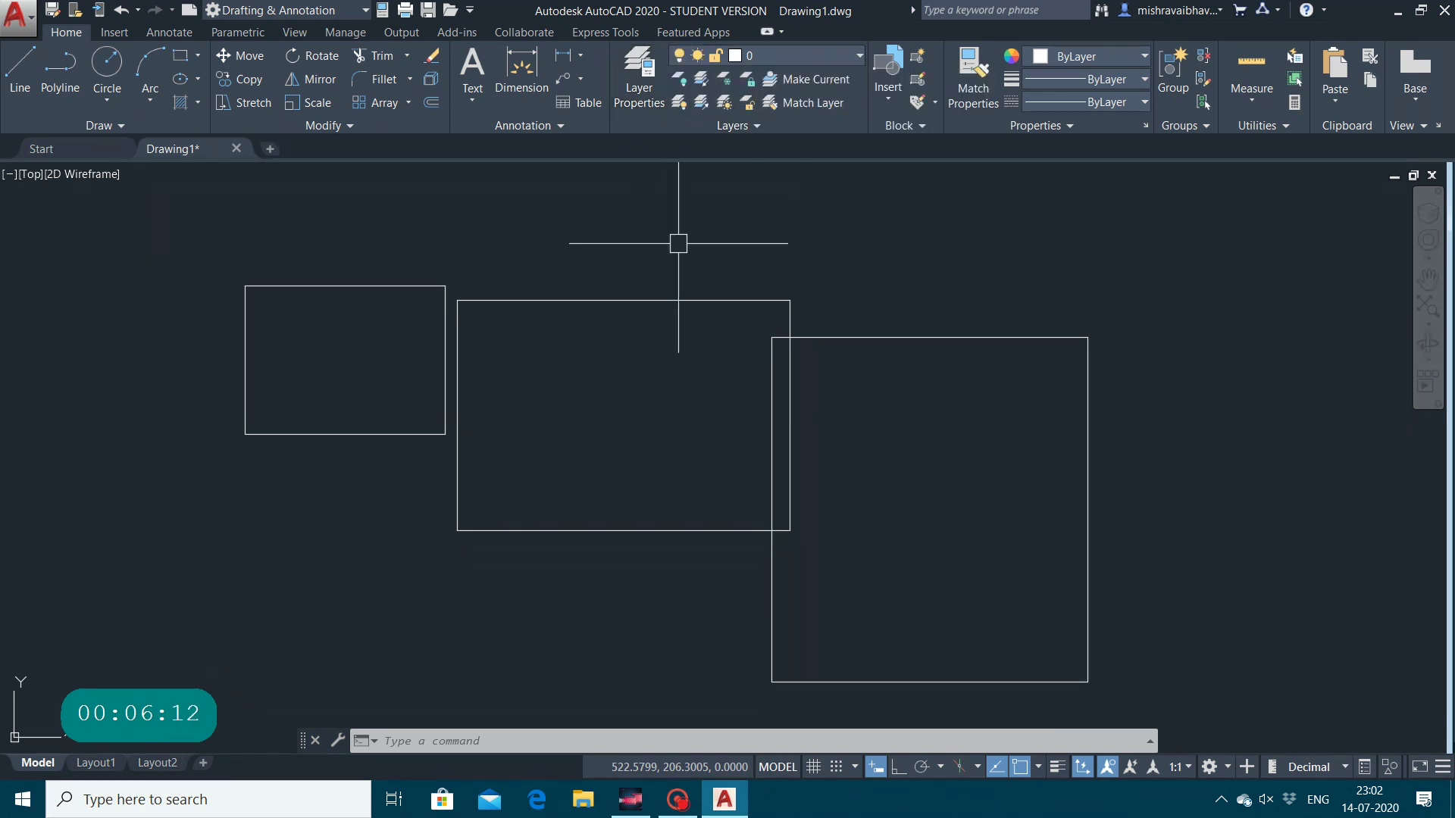
click(758, 124)
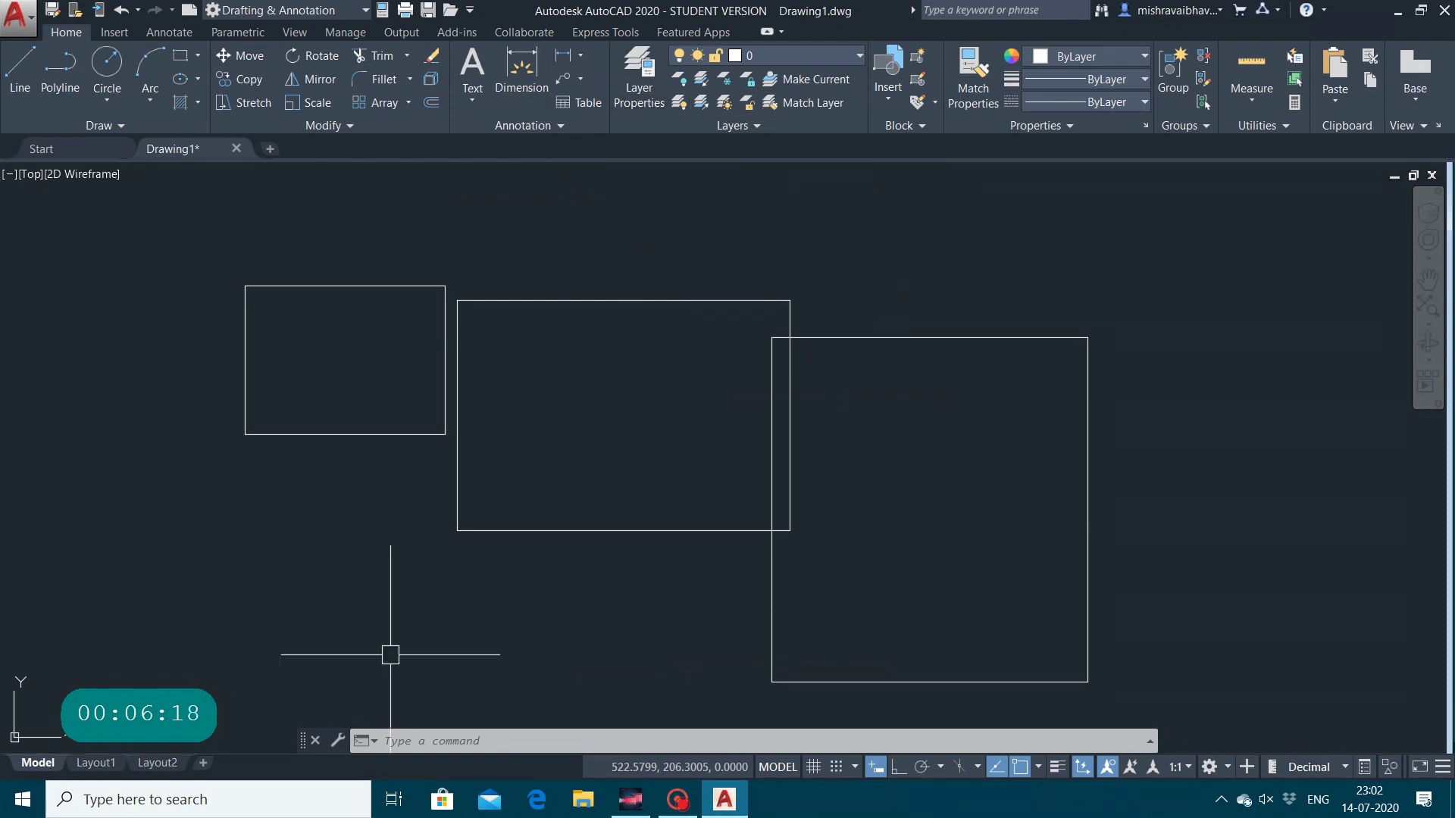
click(494, 747)
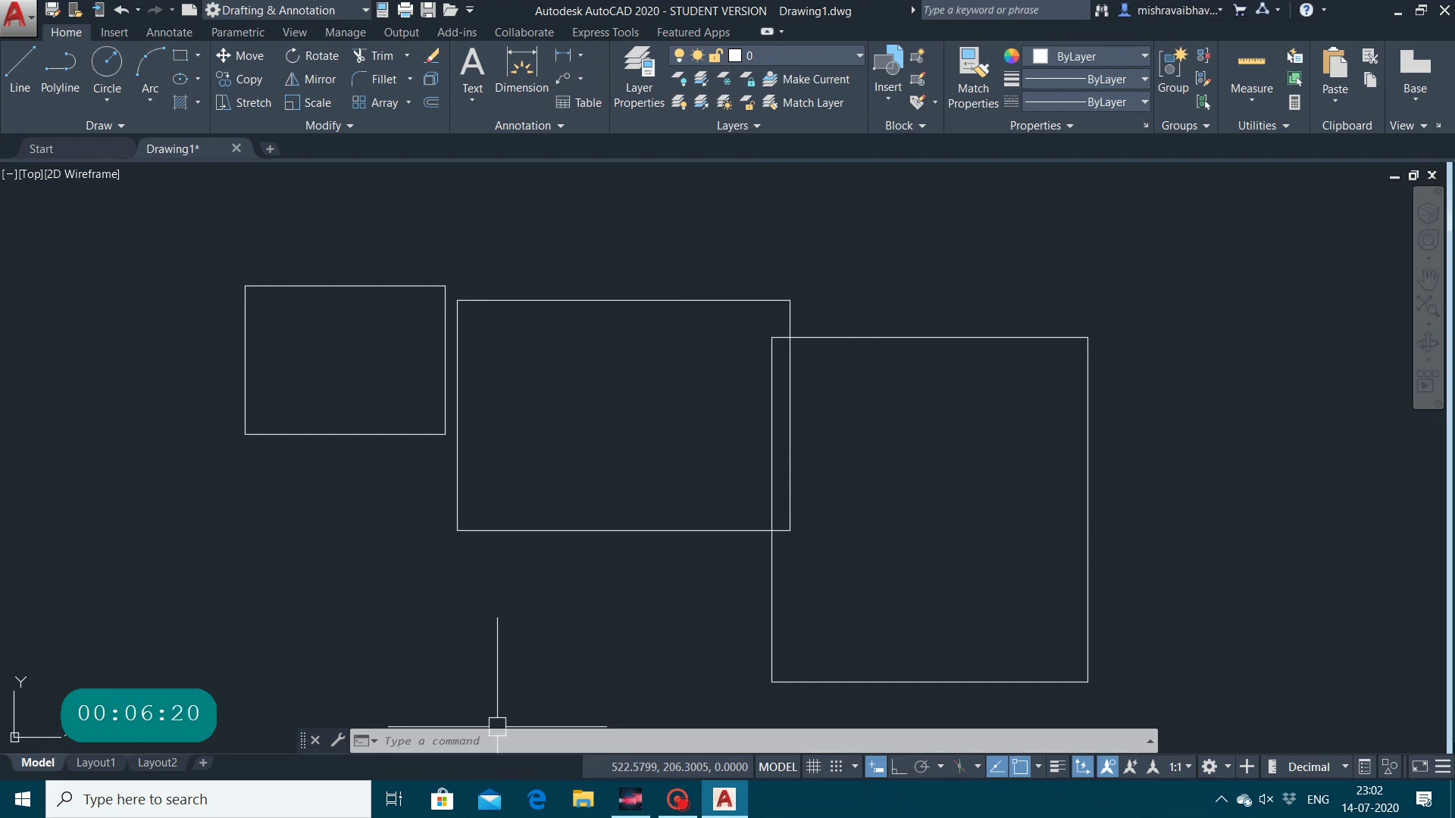
click(635, 81)
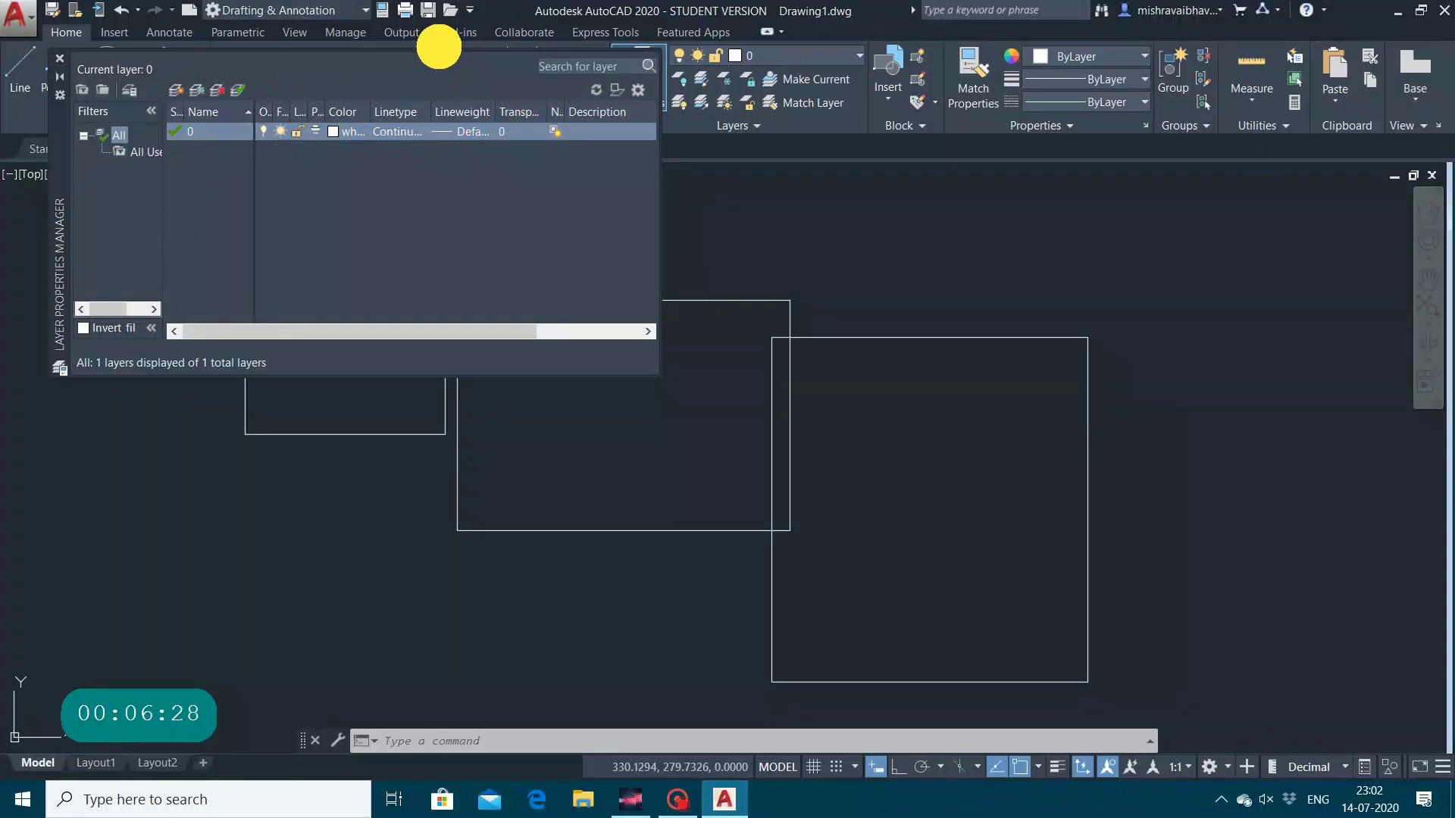
mouse_move(59, 129)
mouse_down()
mouse_move(354, 311)
mouse_move(368, 285)
mouse_up()
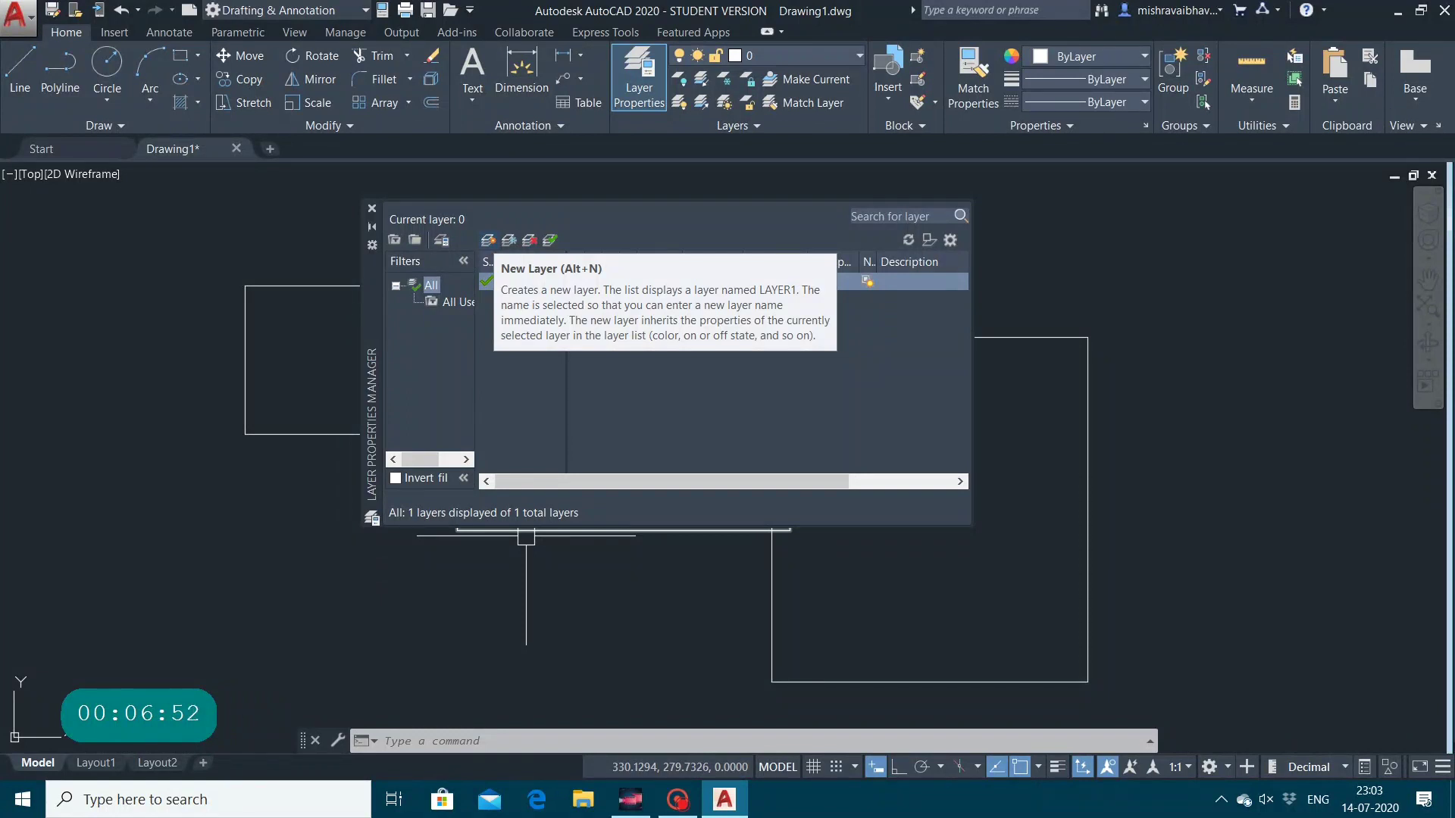
Add a new layer named 'my layer' with yellow colour 50, then close the layer manager.
click(488, 240)
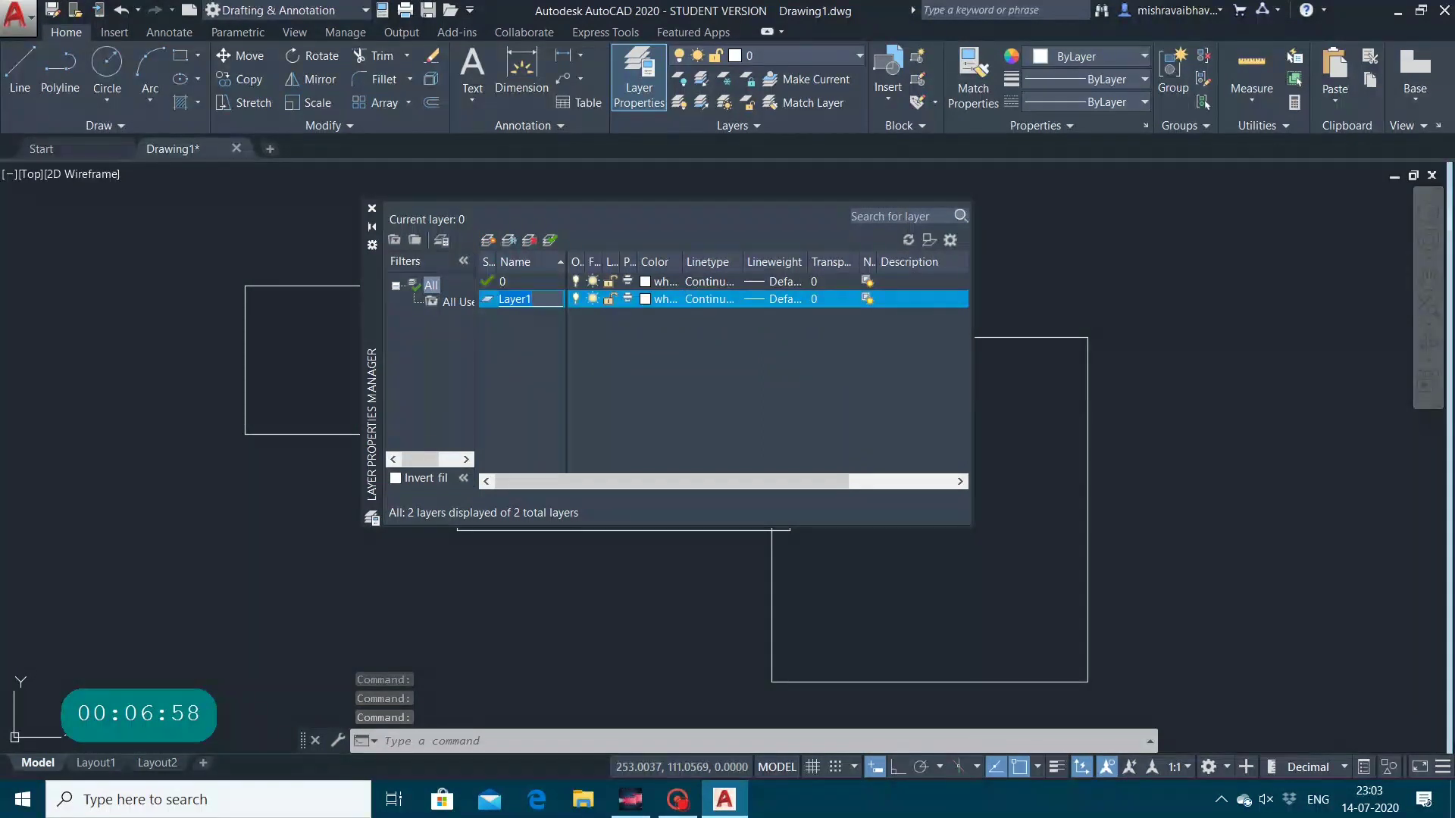
key(BackSpace)
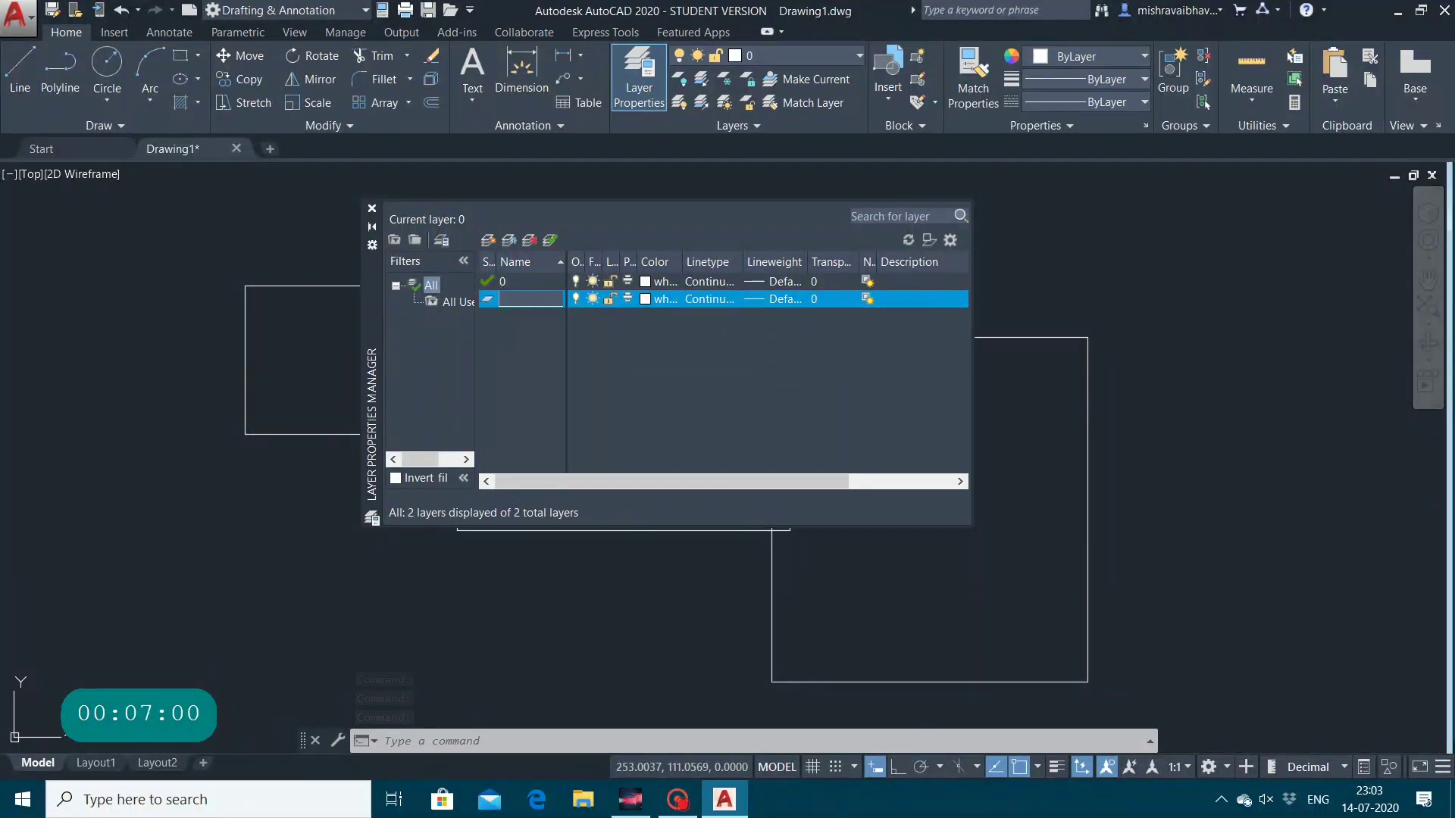
text(my layer)
click(660, 298)
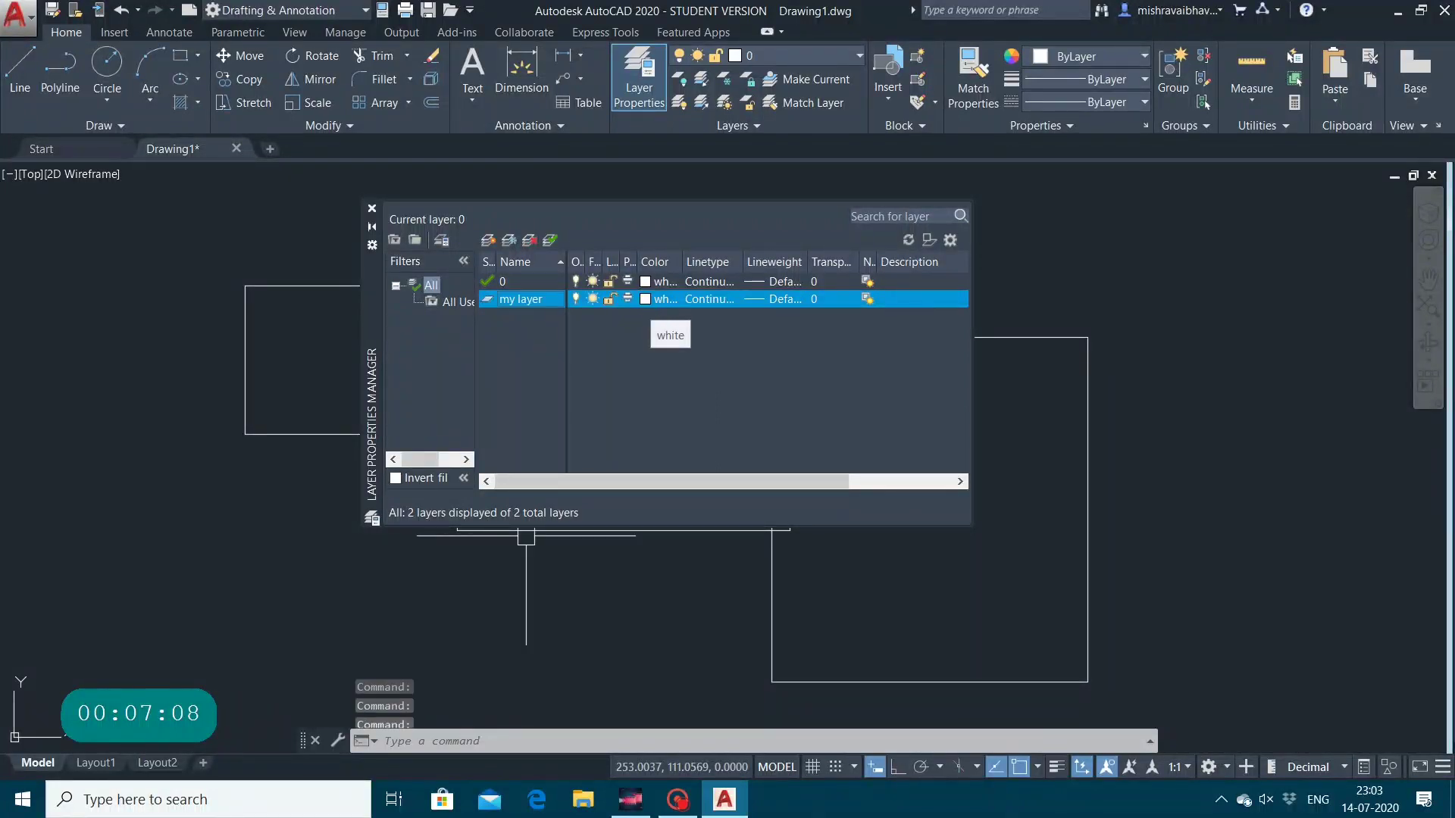
click(623, 334)
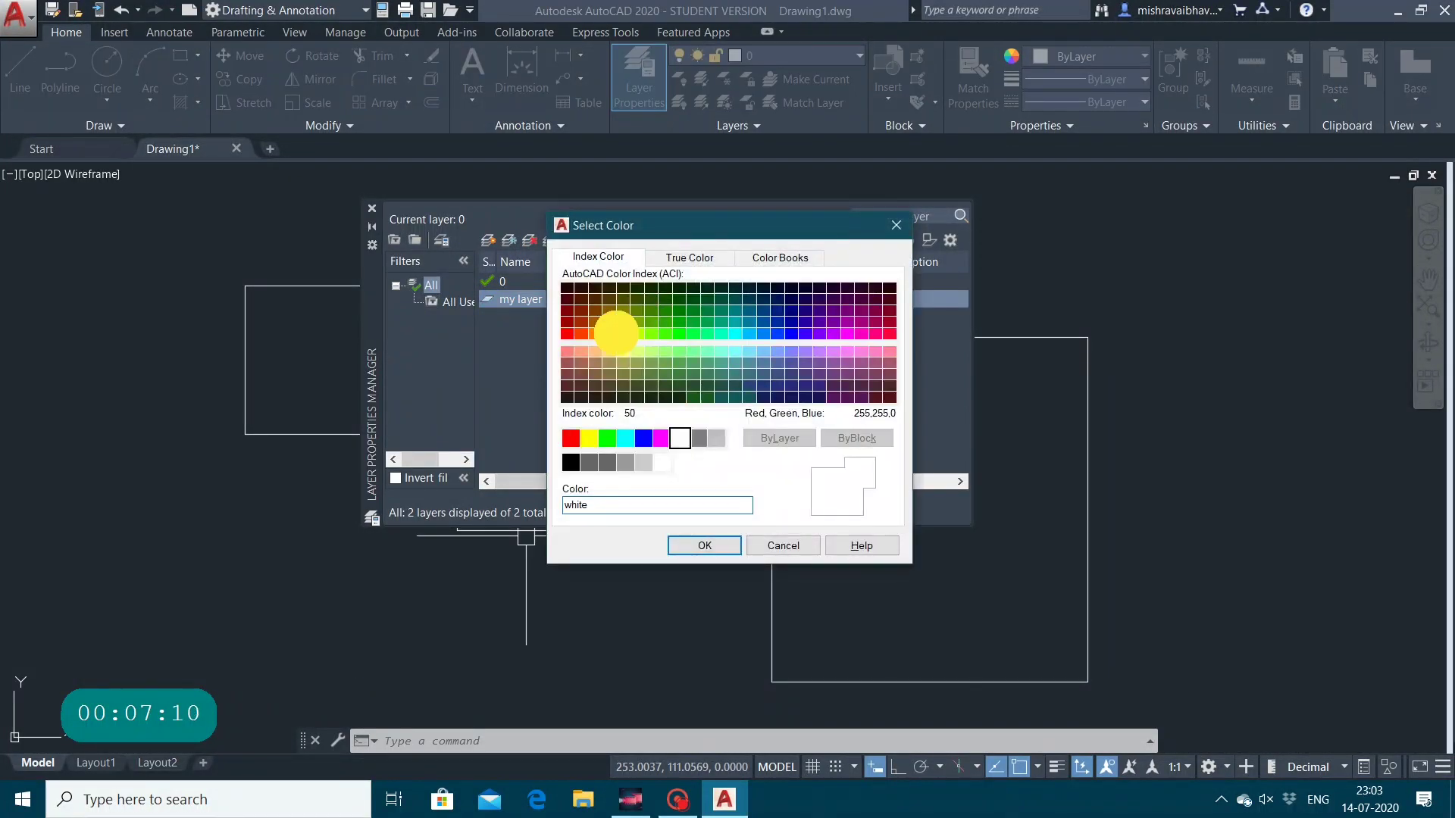
click(685, 545)
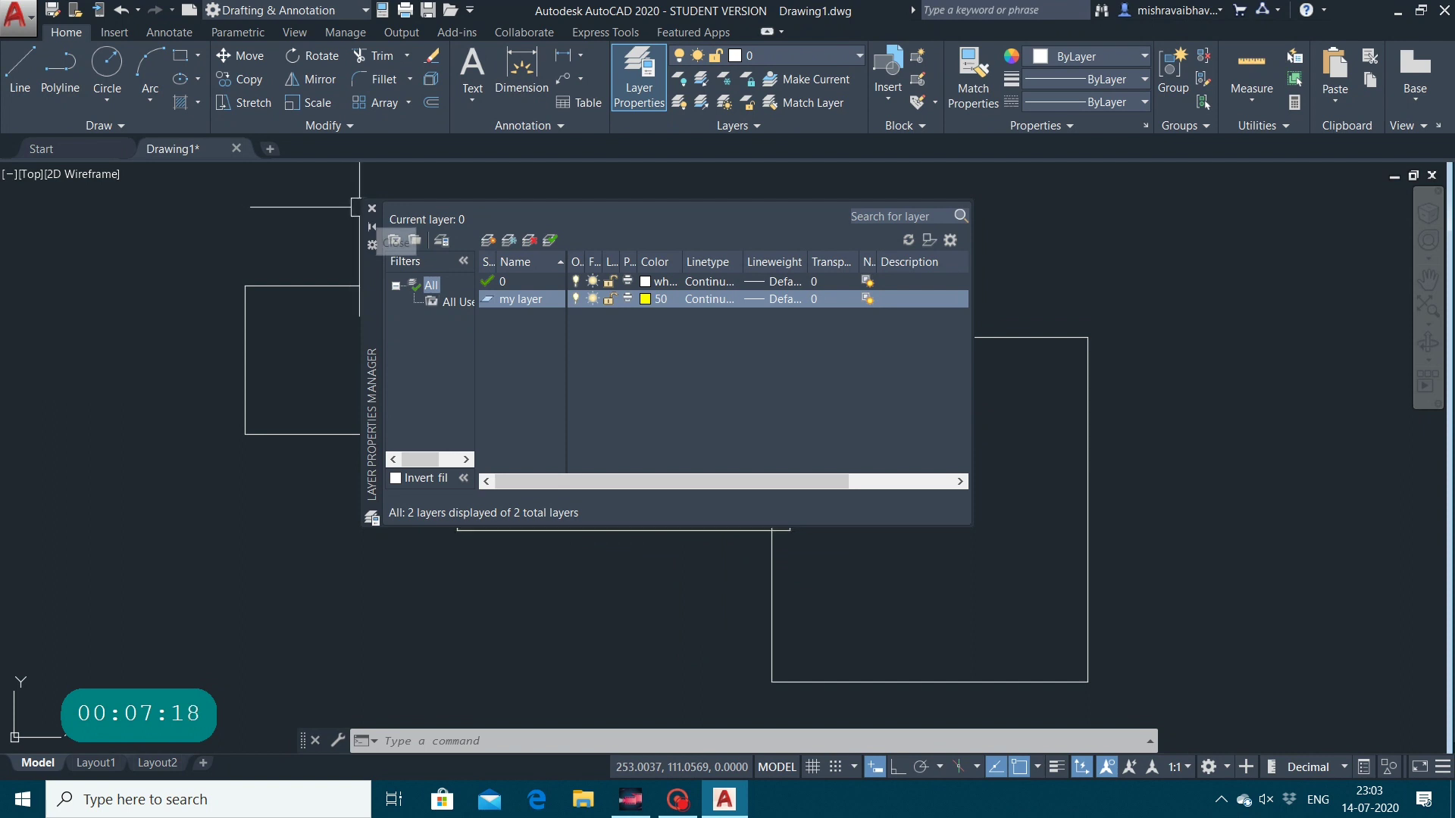
click(371, 208)
Make 'my layer' current and draw a yellow horizontal line above the right rectangle.
click(694, 54)
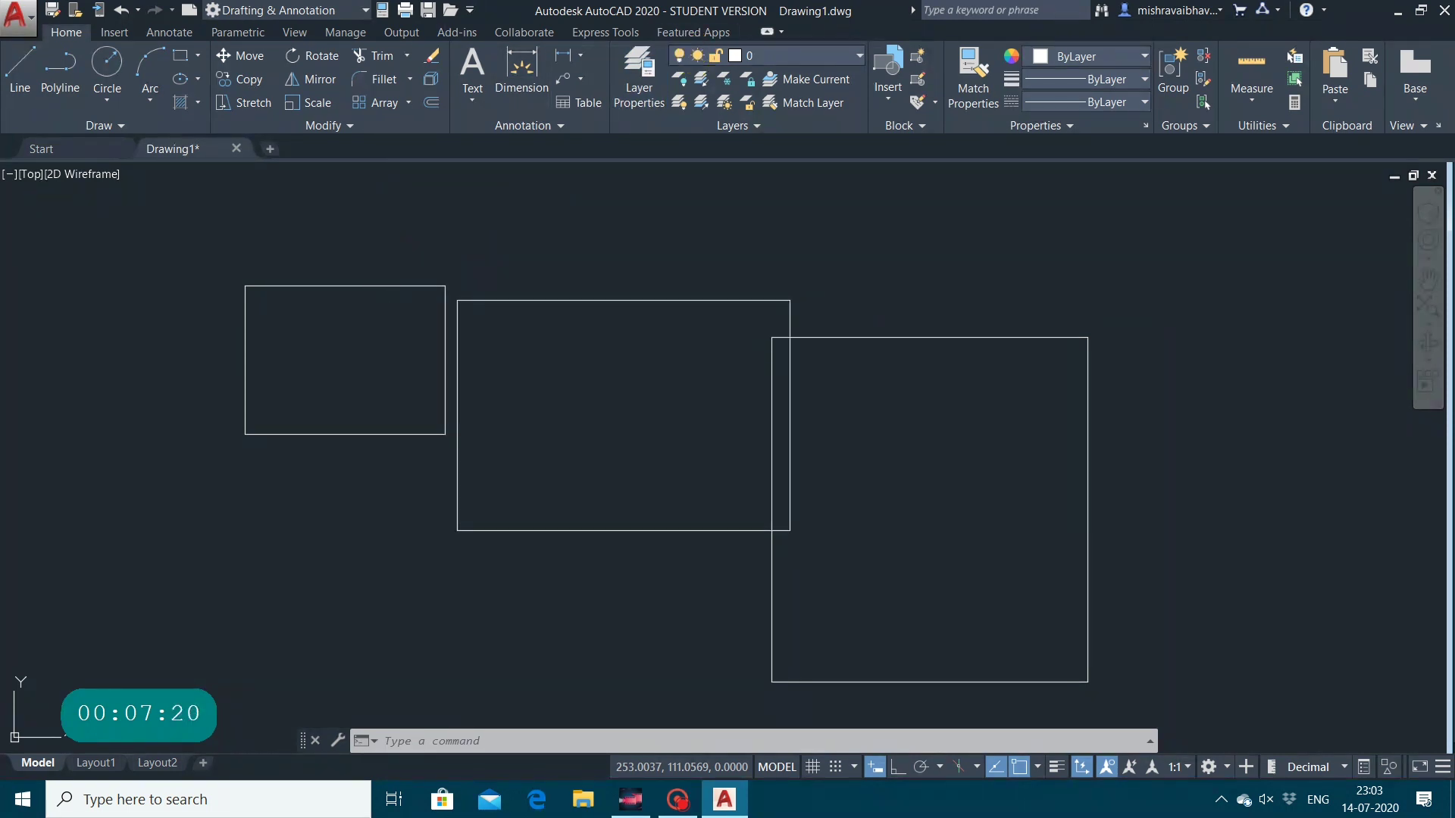
click(740, 106)
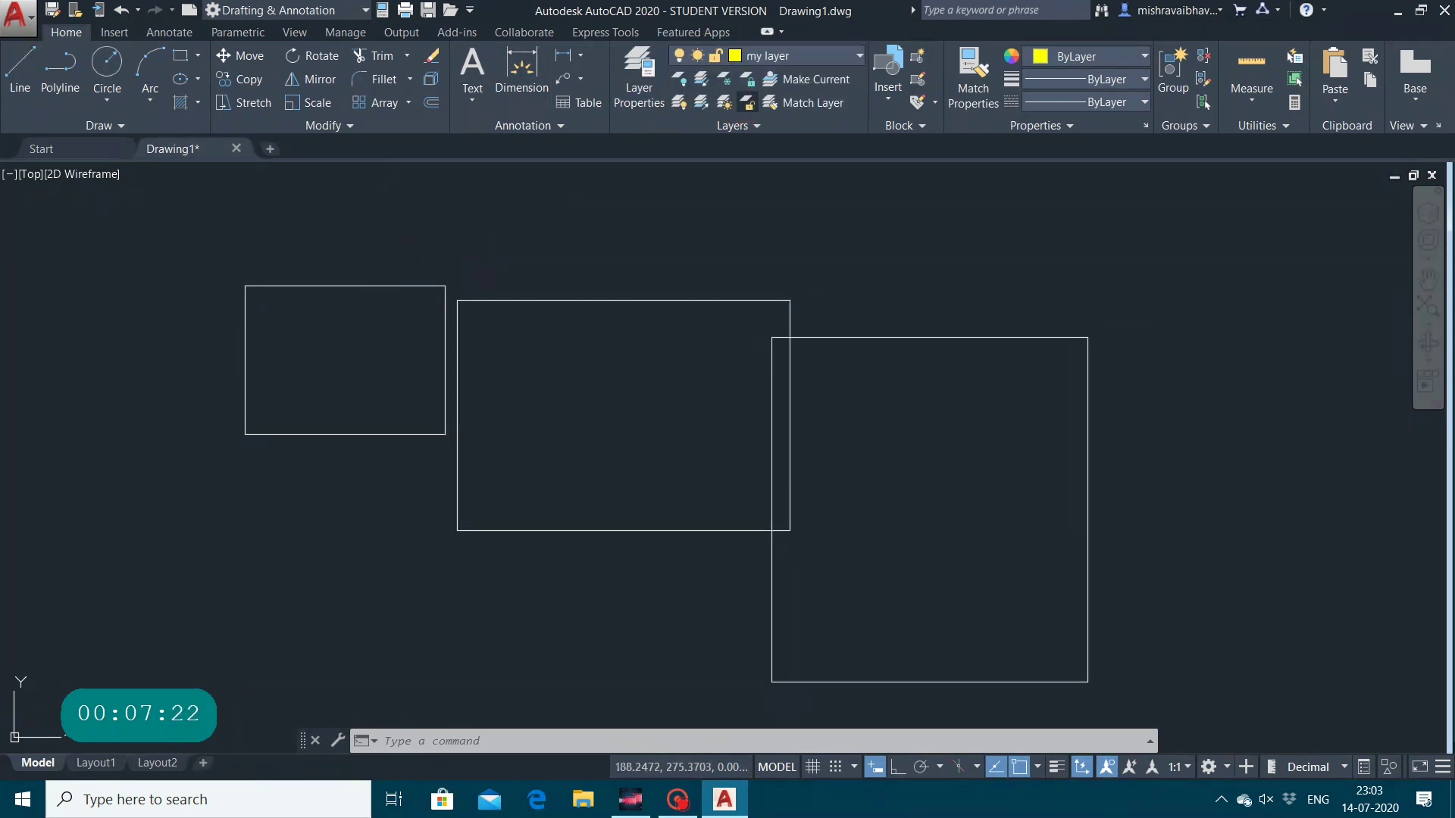
click(15, 95)
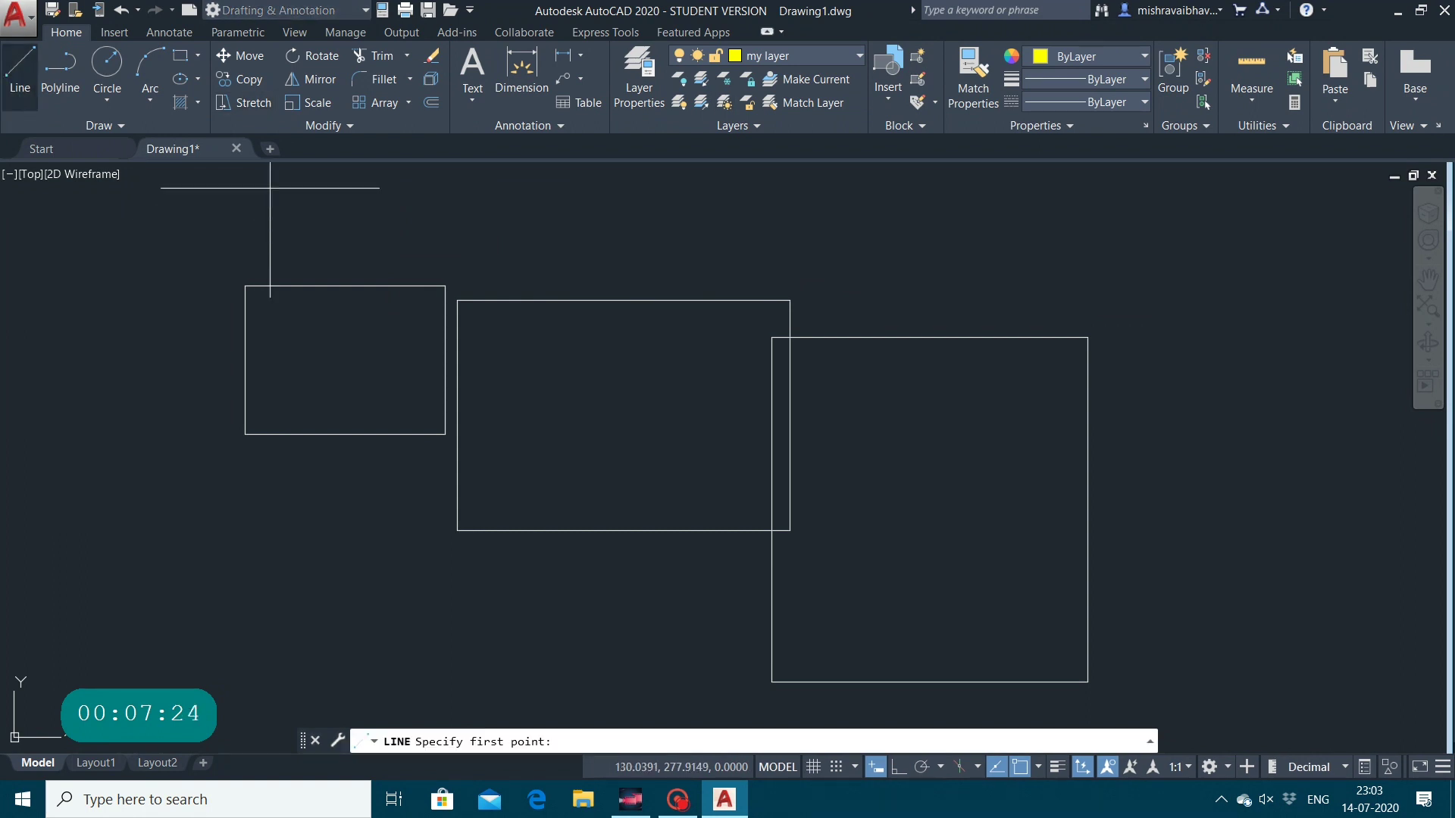
click(907, 285)
click(1245, 281)
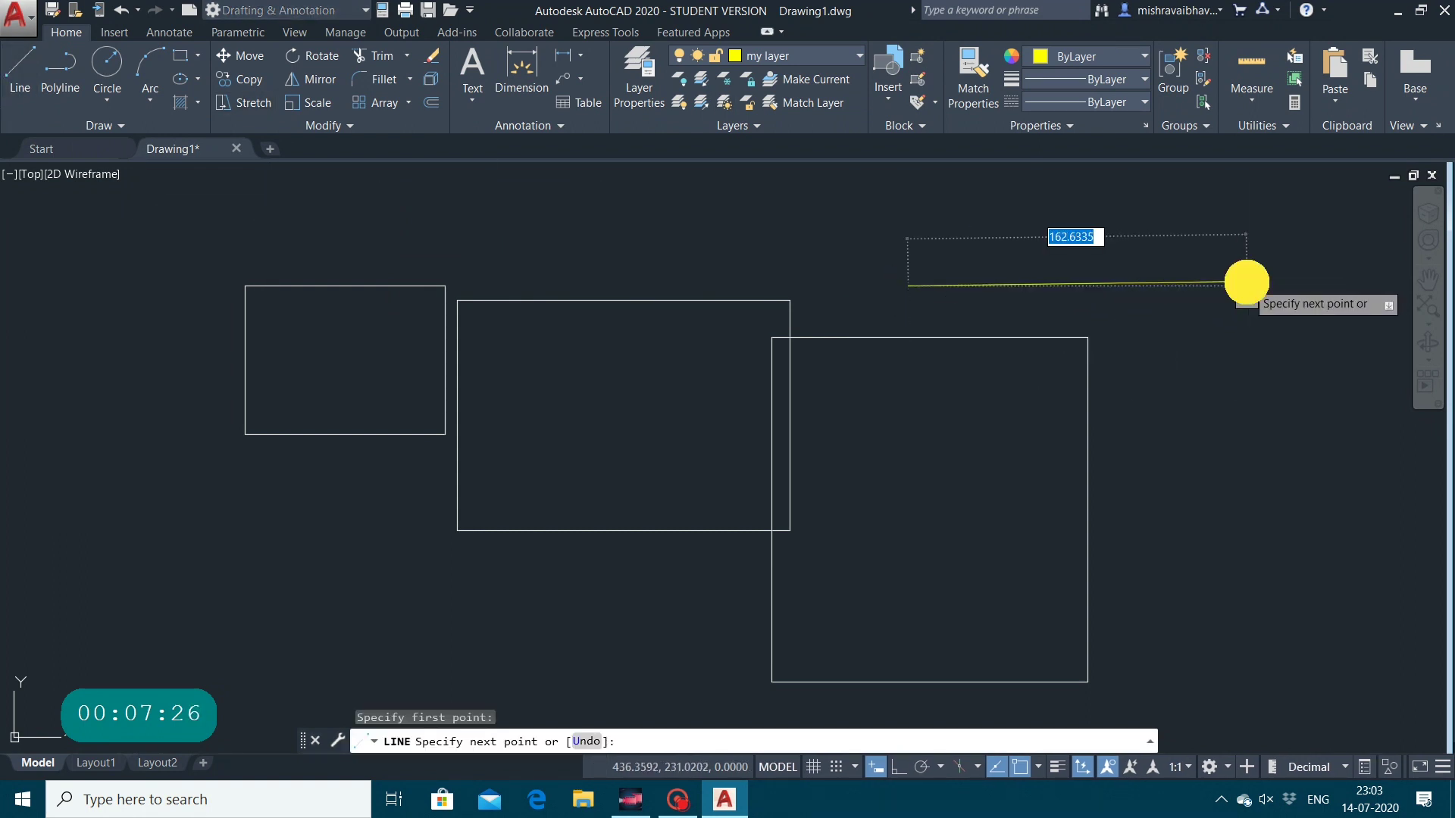
key(Escape)
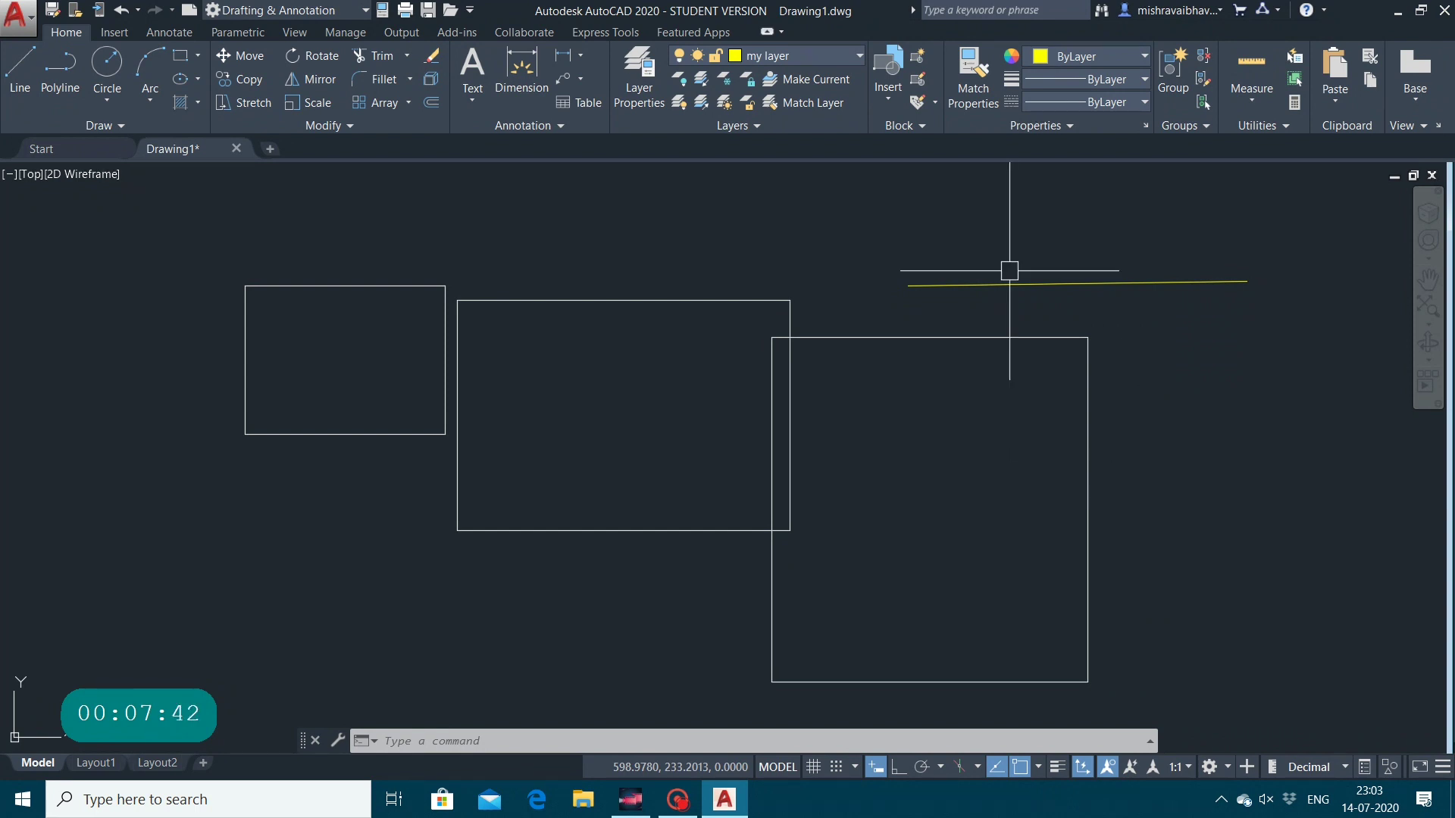
Make layer 0 current again and select the right rectangle.
click(849, 56)
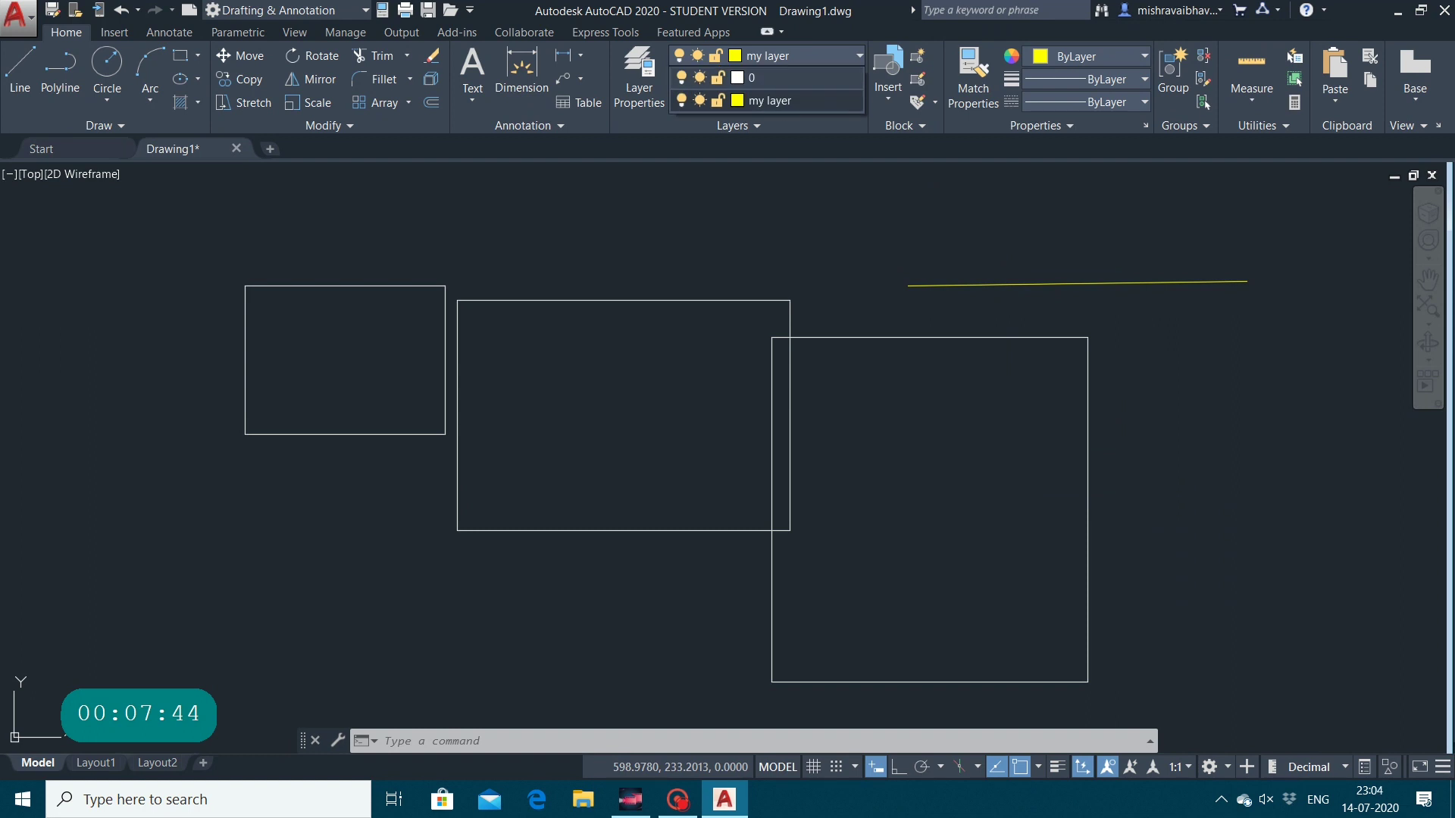
click(803, 77)
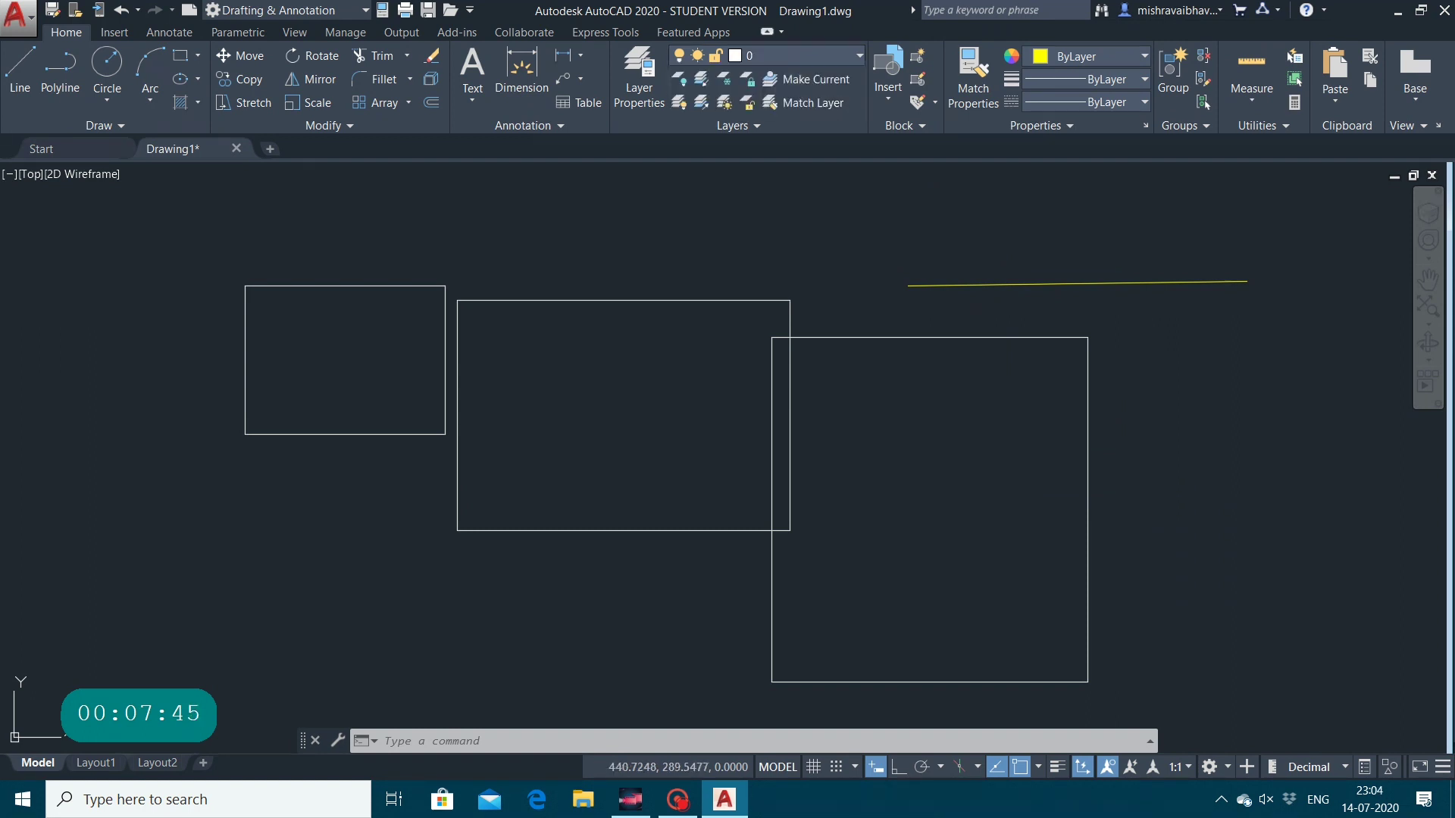
click(897, 340)
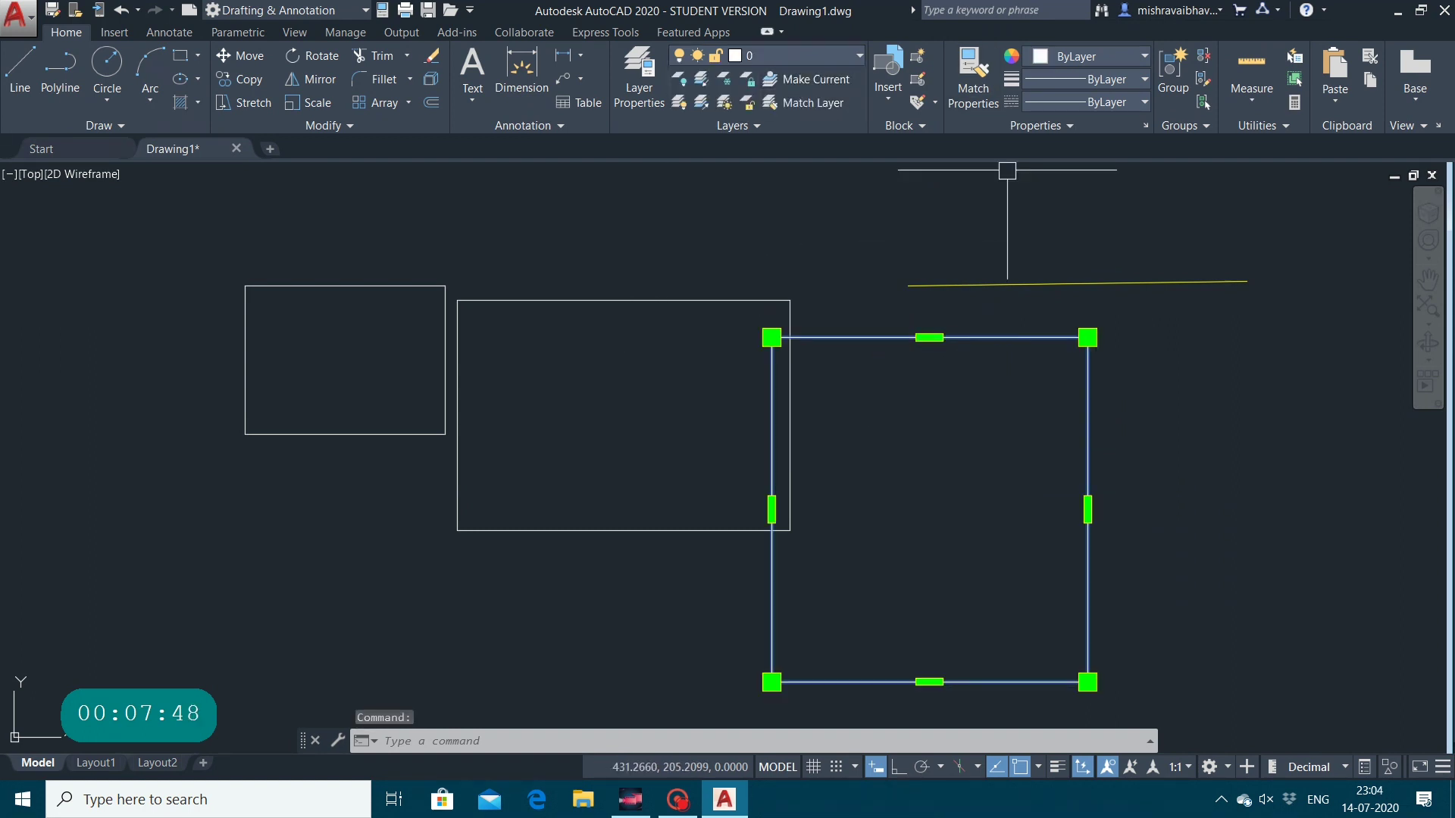
Assign the right rectangle to 'my layer', then try undo and redo on the change.
click(804, 55)
click(769, 100)
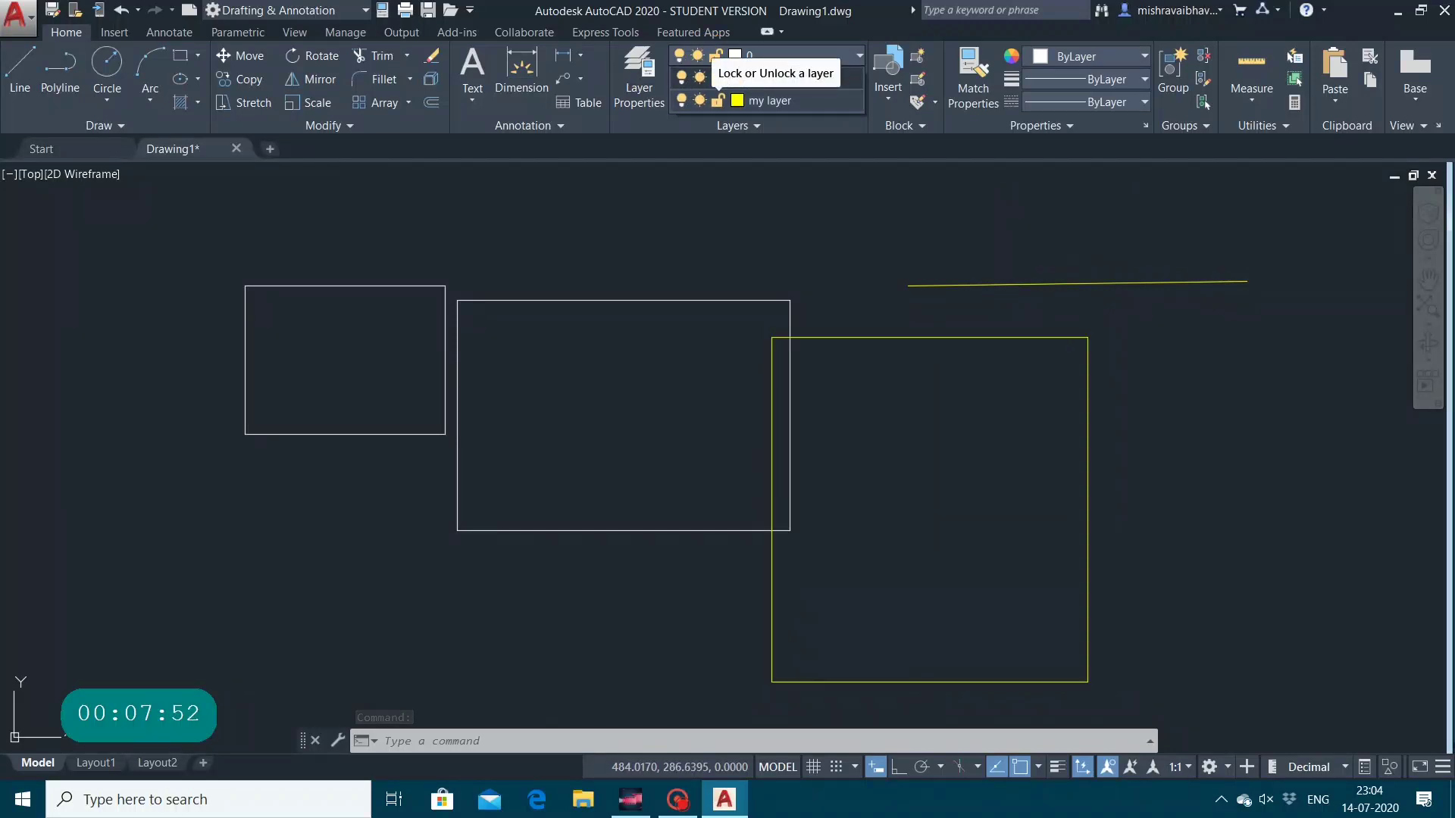
key(ctrl+z)
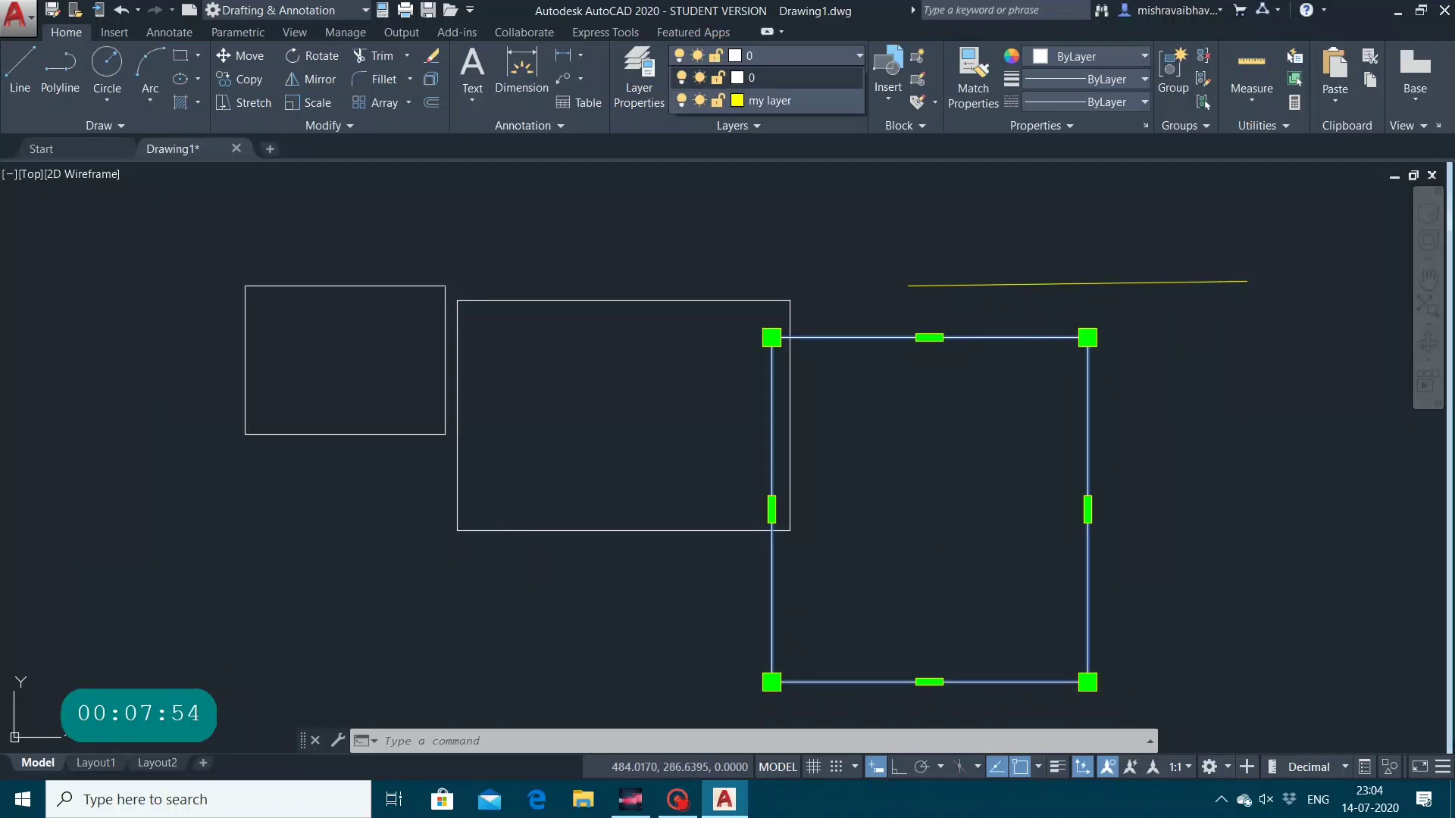
key(Escape)
key(ctrl+y)
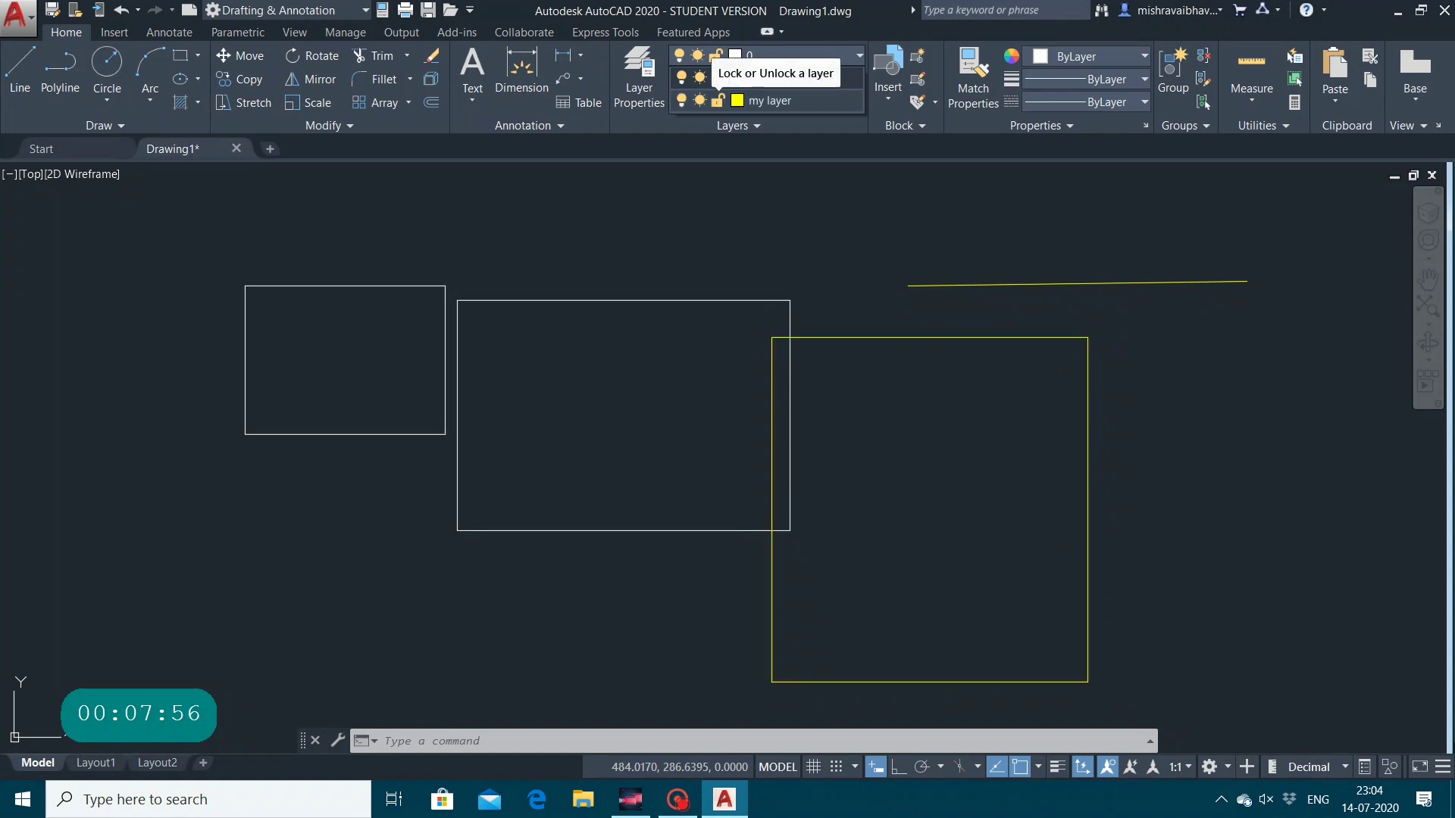
Lock 'my layer' so its line fades, then unlock it again.
click(718, 100)
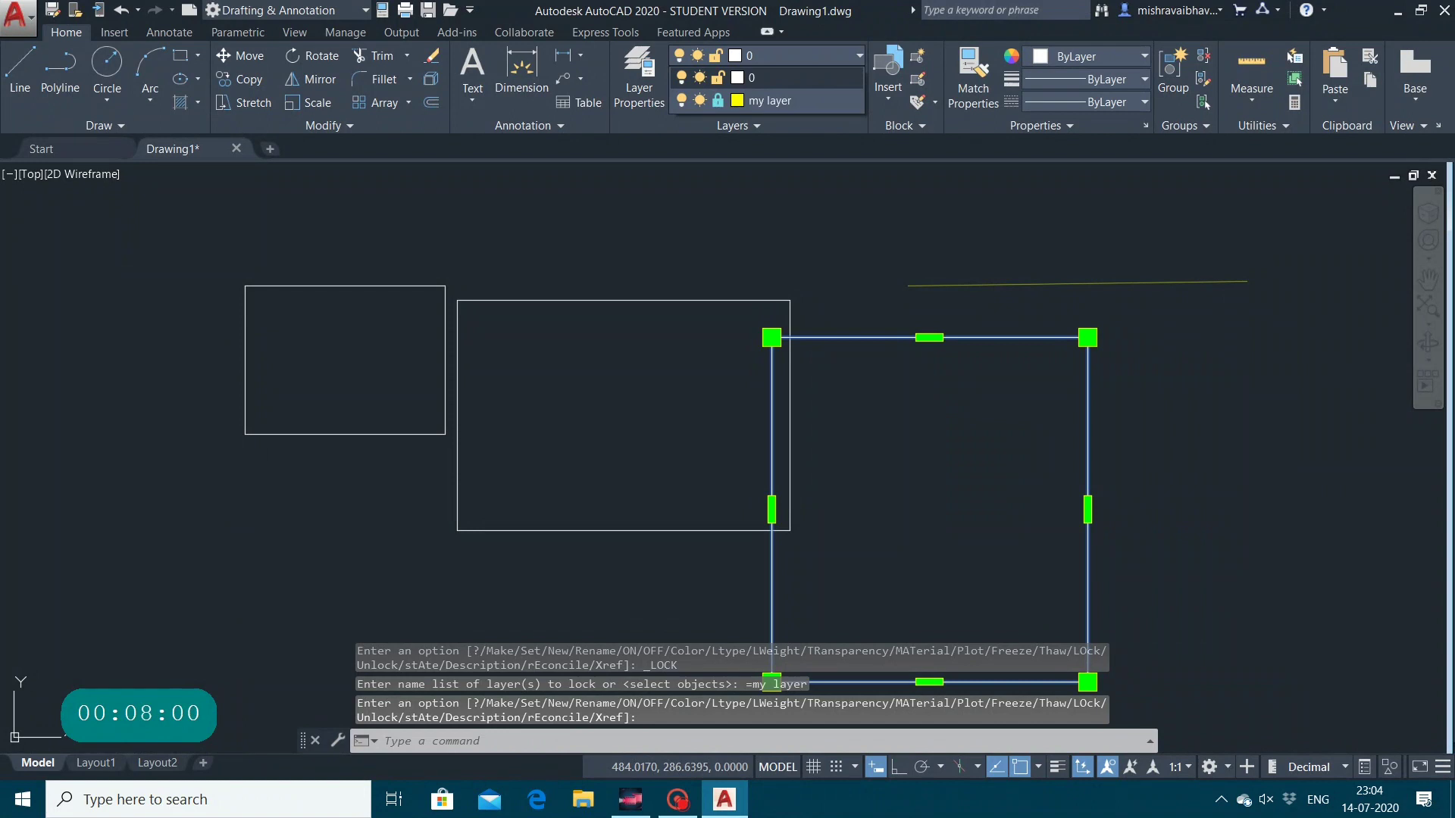
click(932, 461)
key(Escape)
key(Escape)
key(Escape)
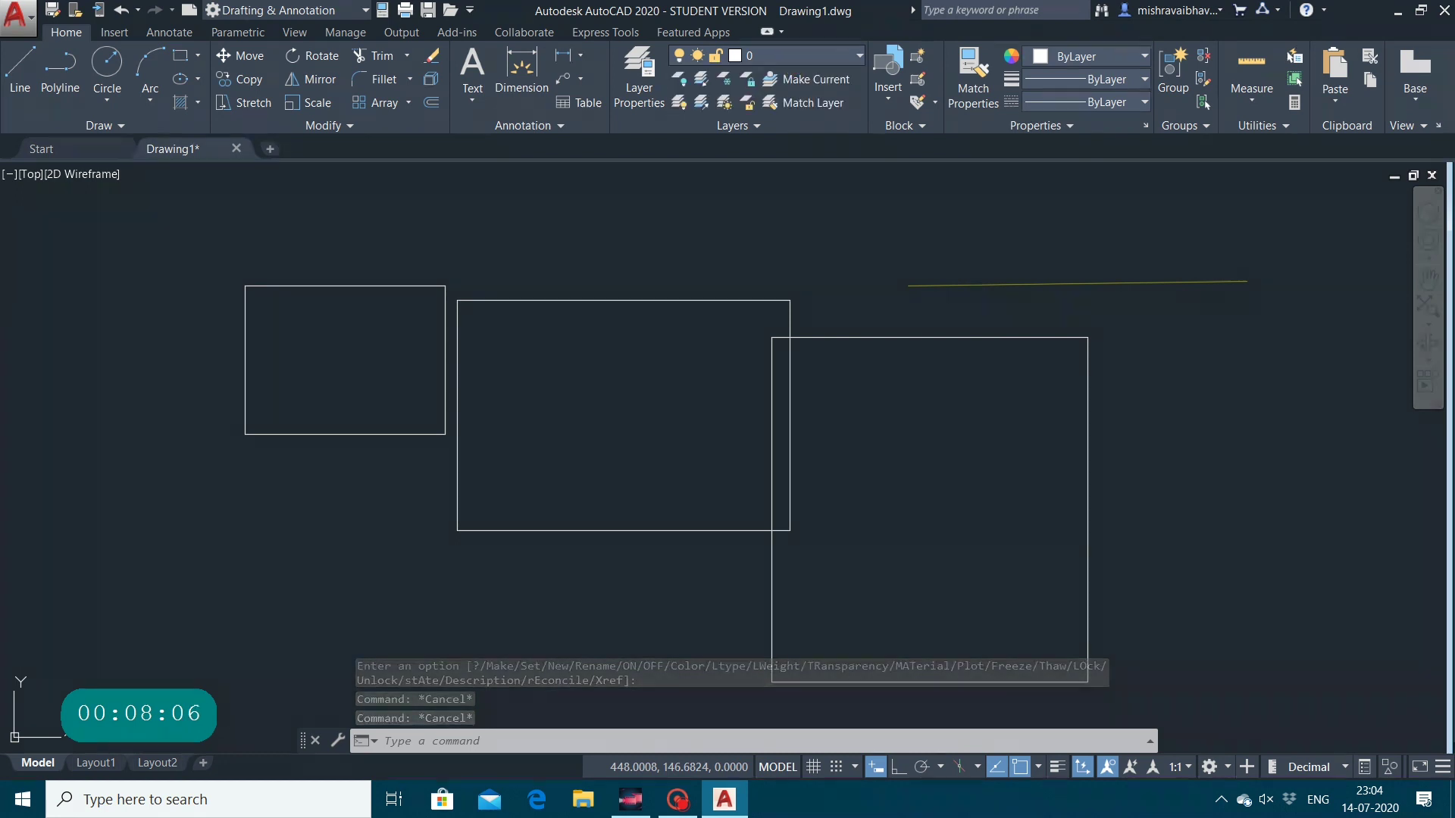
click(806, 53)
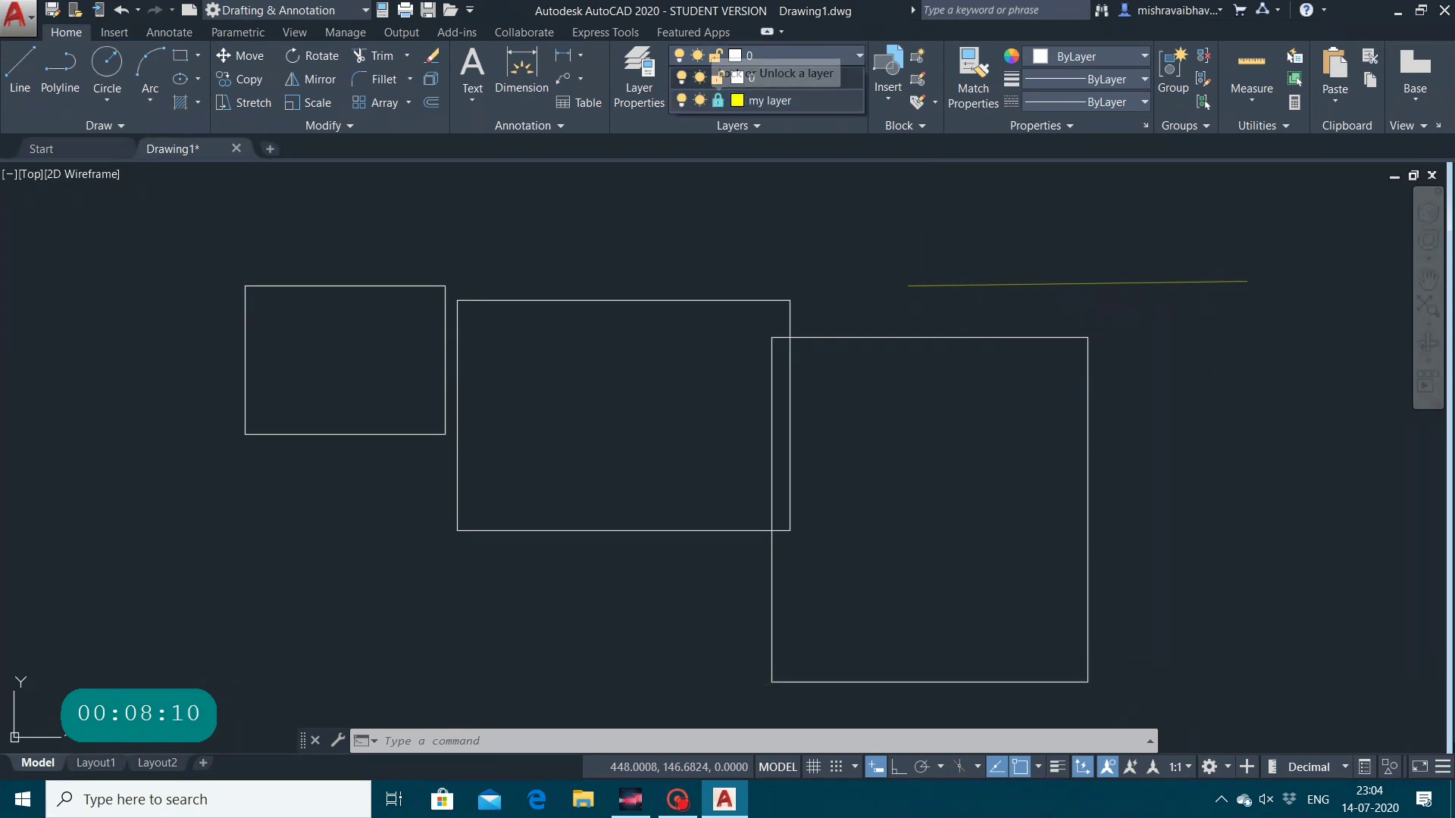
click(718, 100)
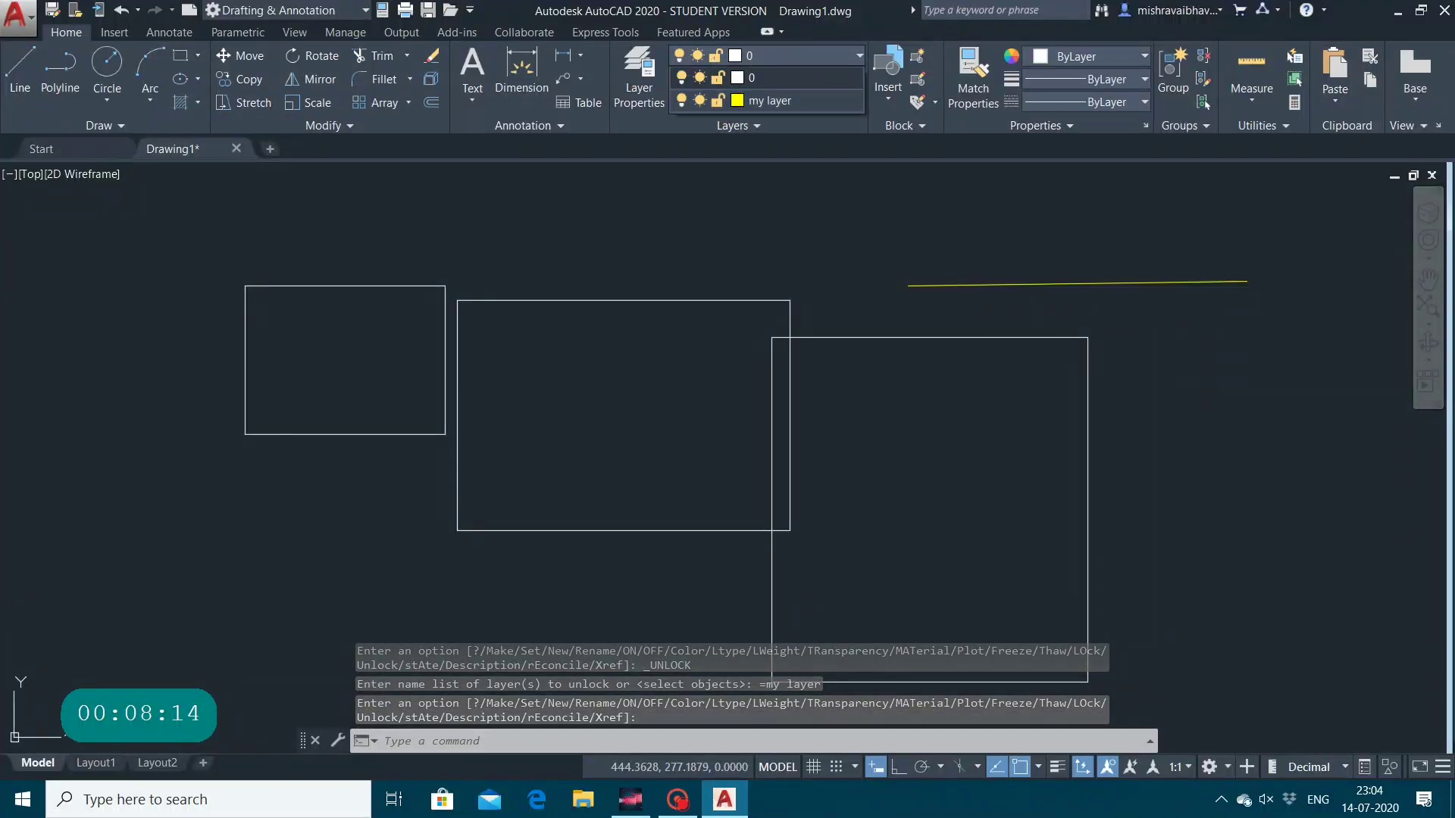
click(835, 338)
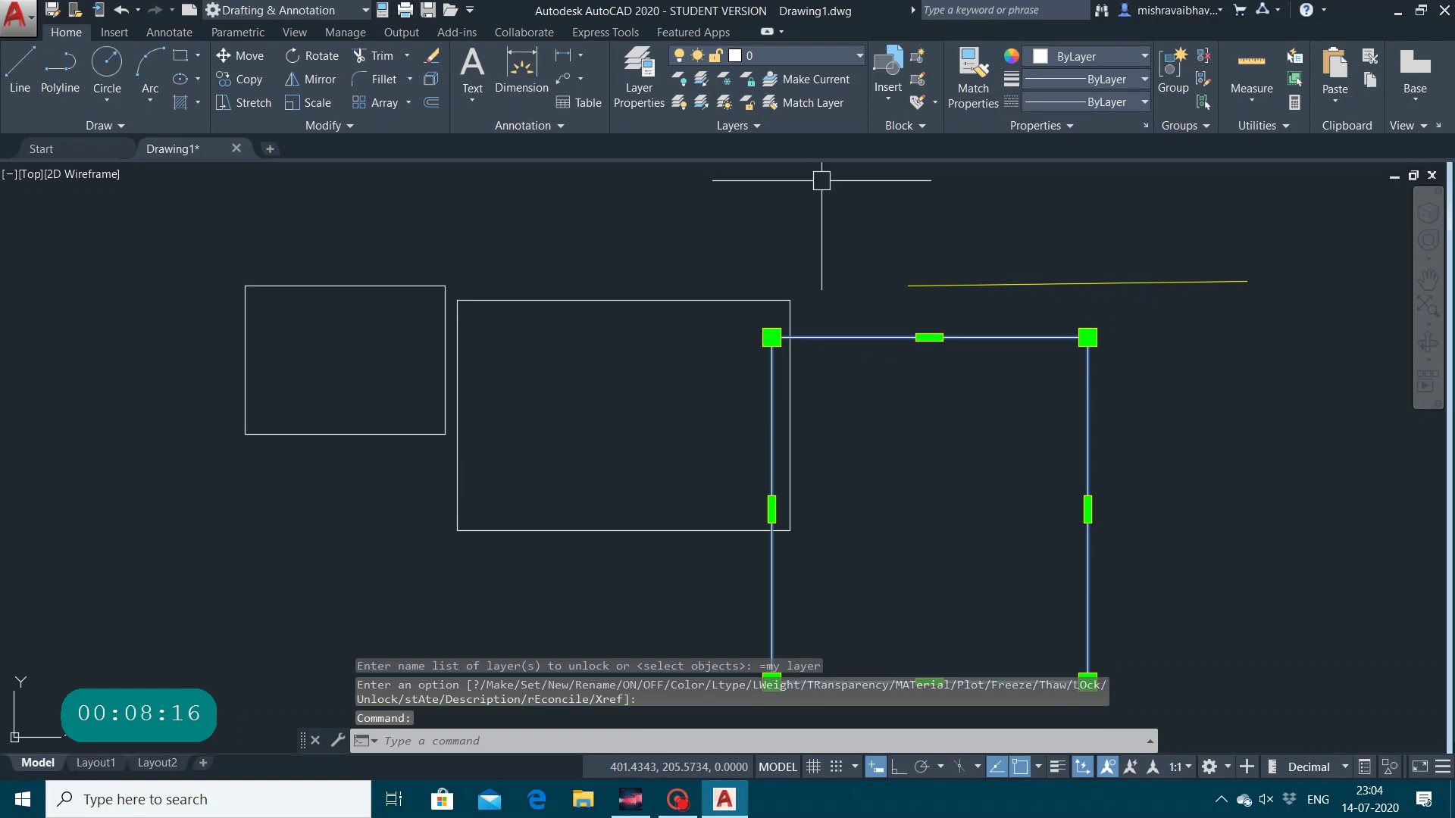
Move the right rectangle onto 'my layer' so it turns yellow.
click(778, 55)
click(779, 97)
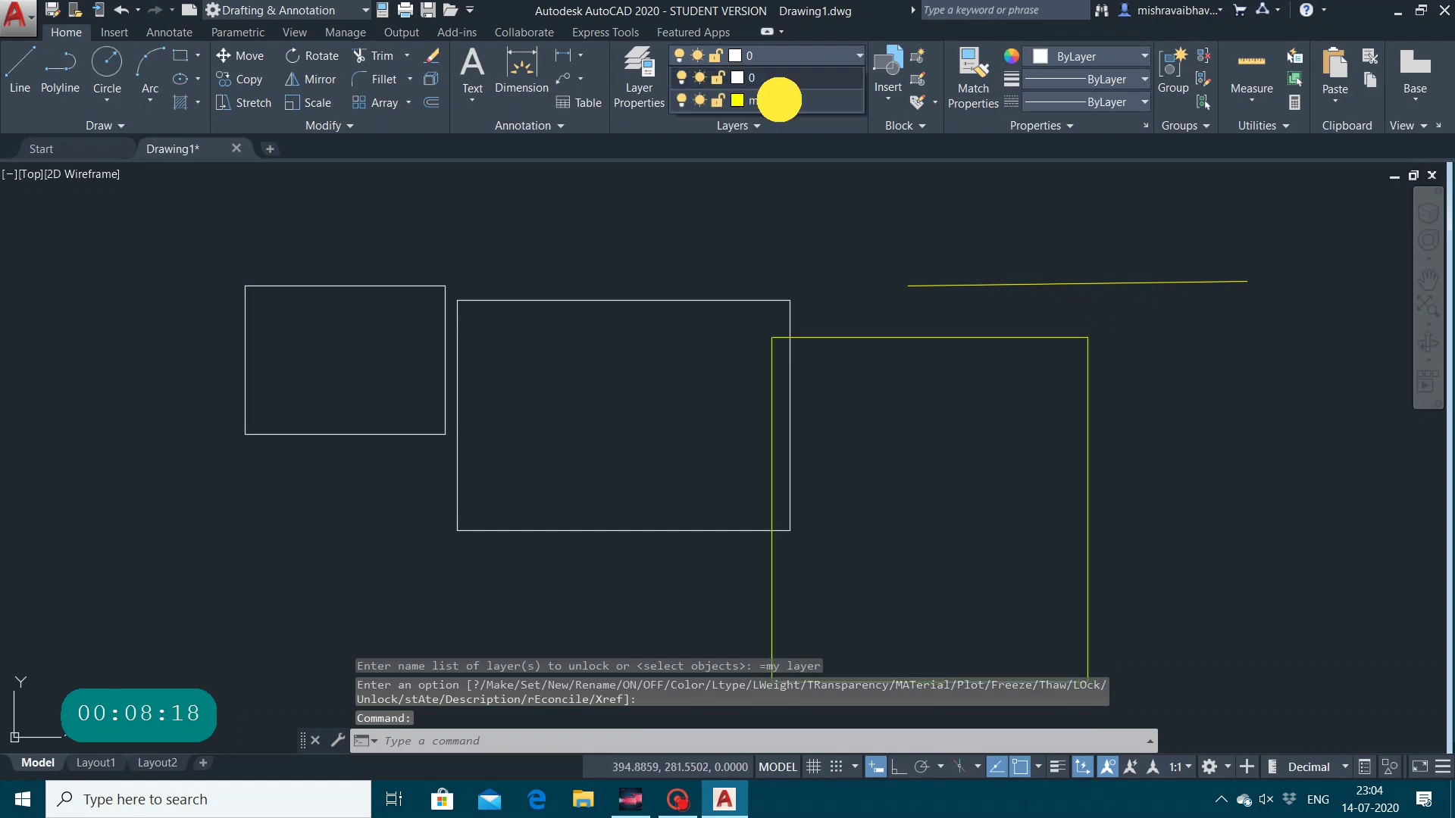
click(878, 294)
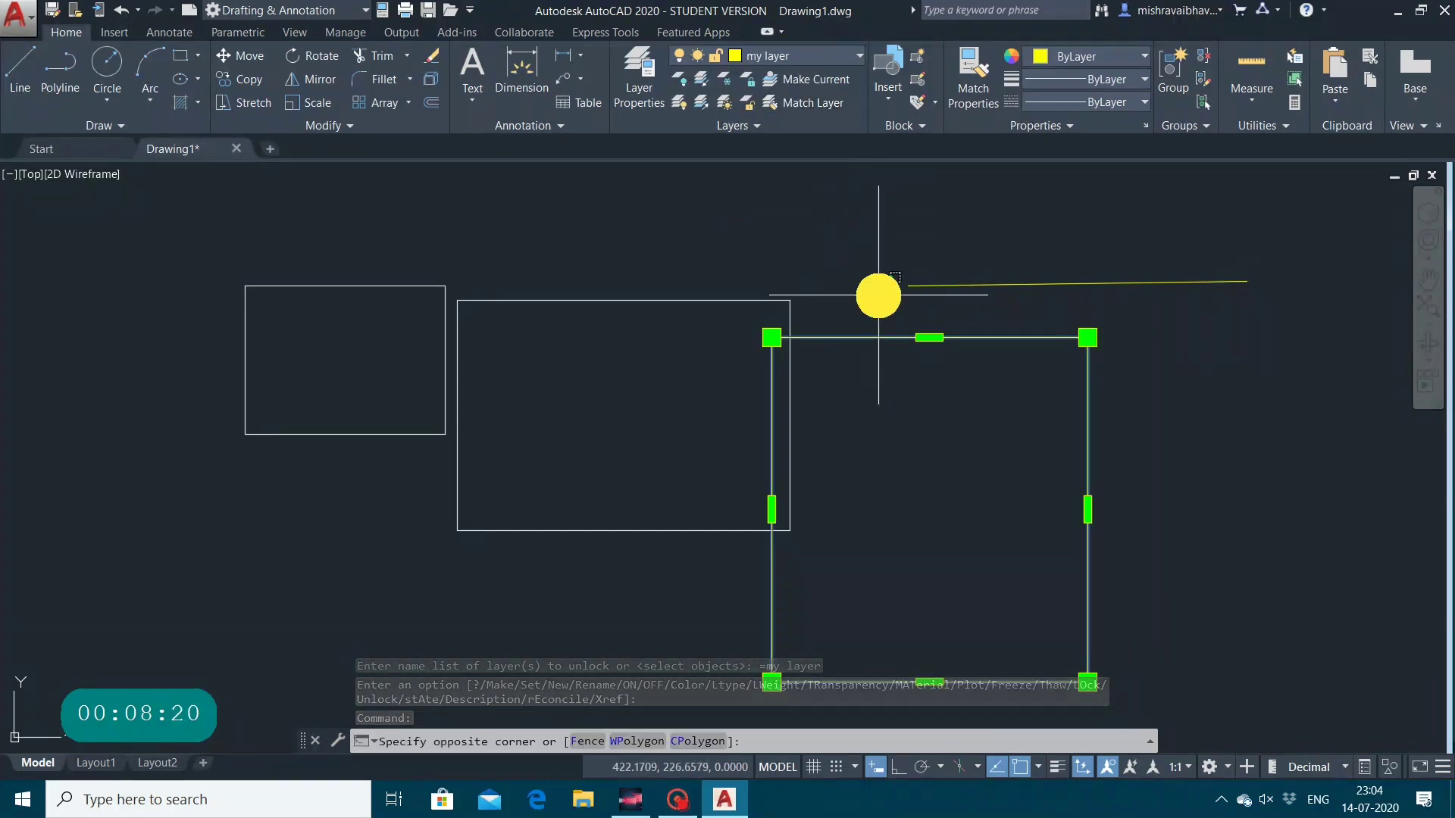
click(878, 294)
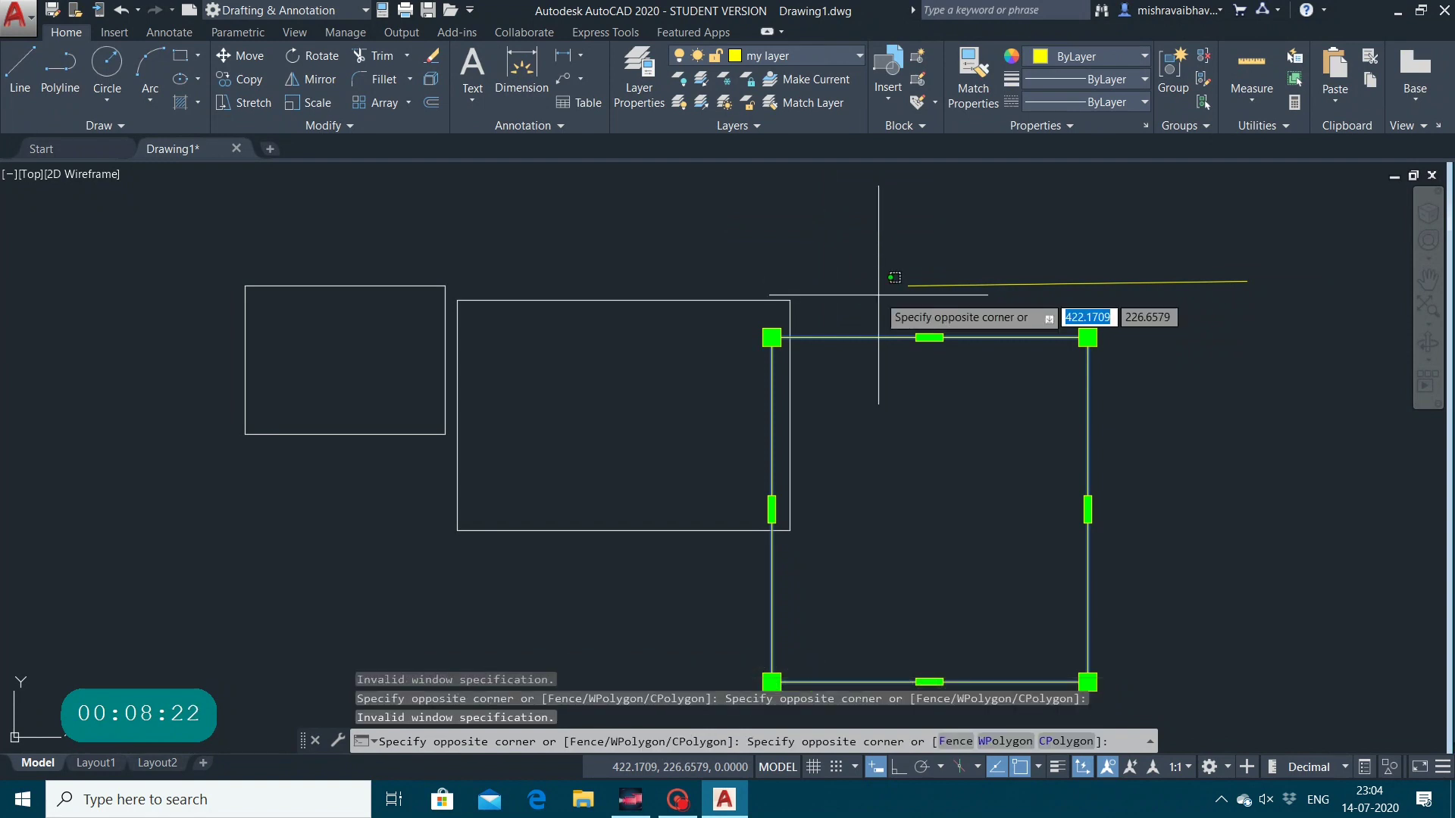
key(Escape)
key(Escape)
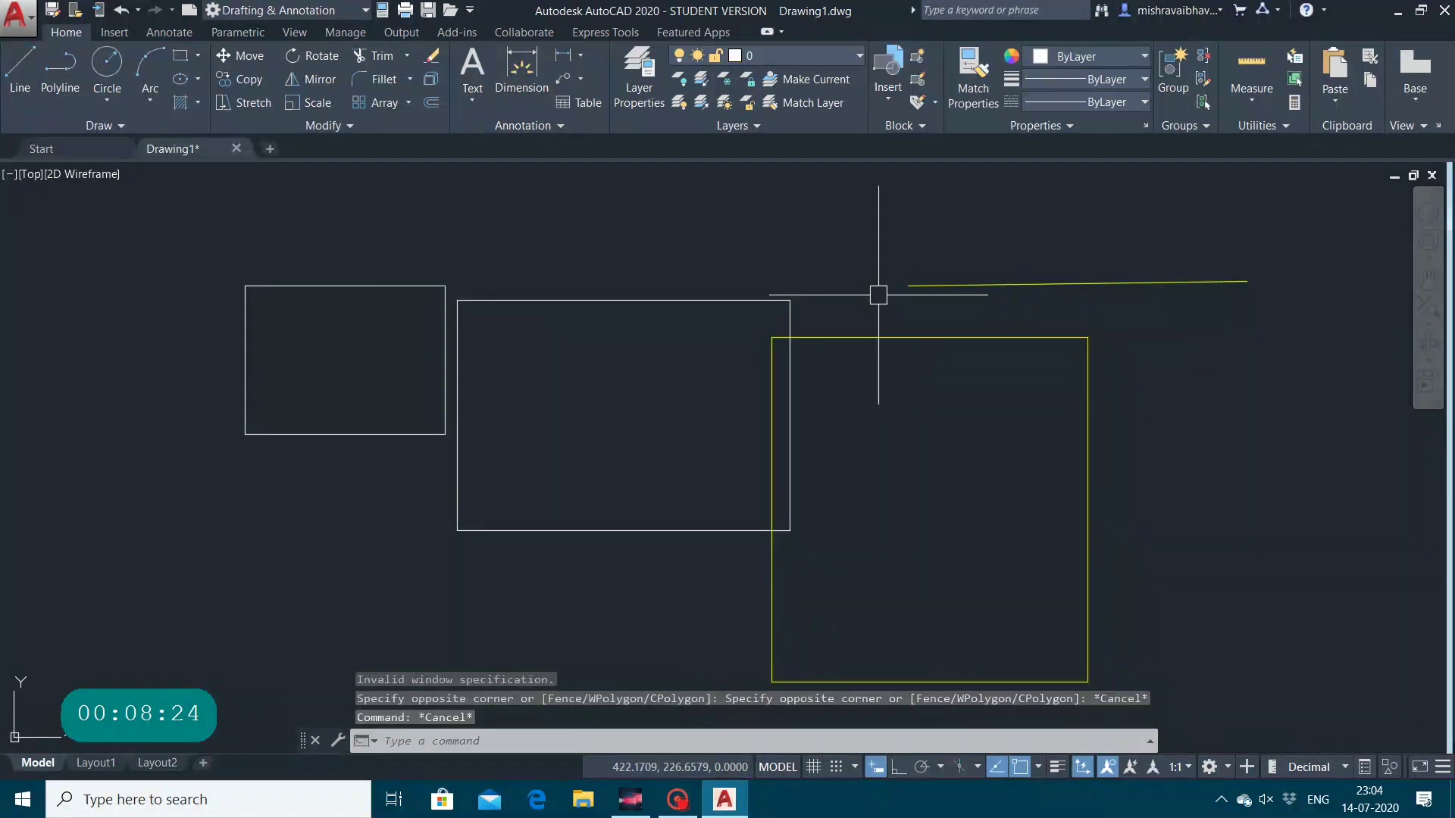
key(Escape)
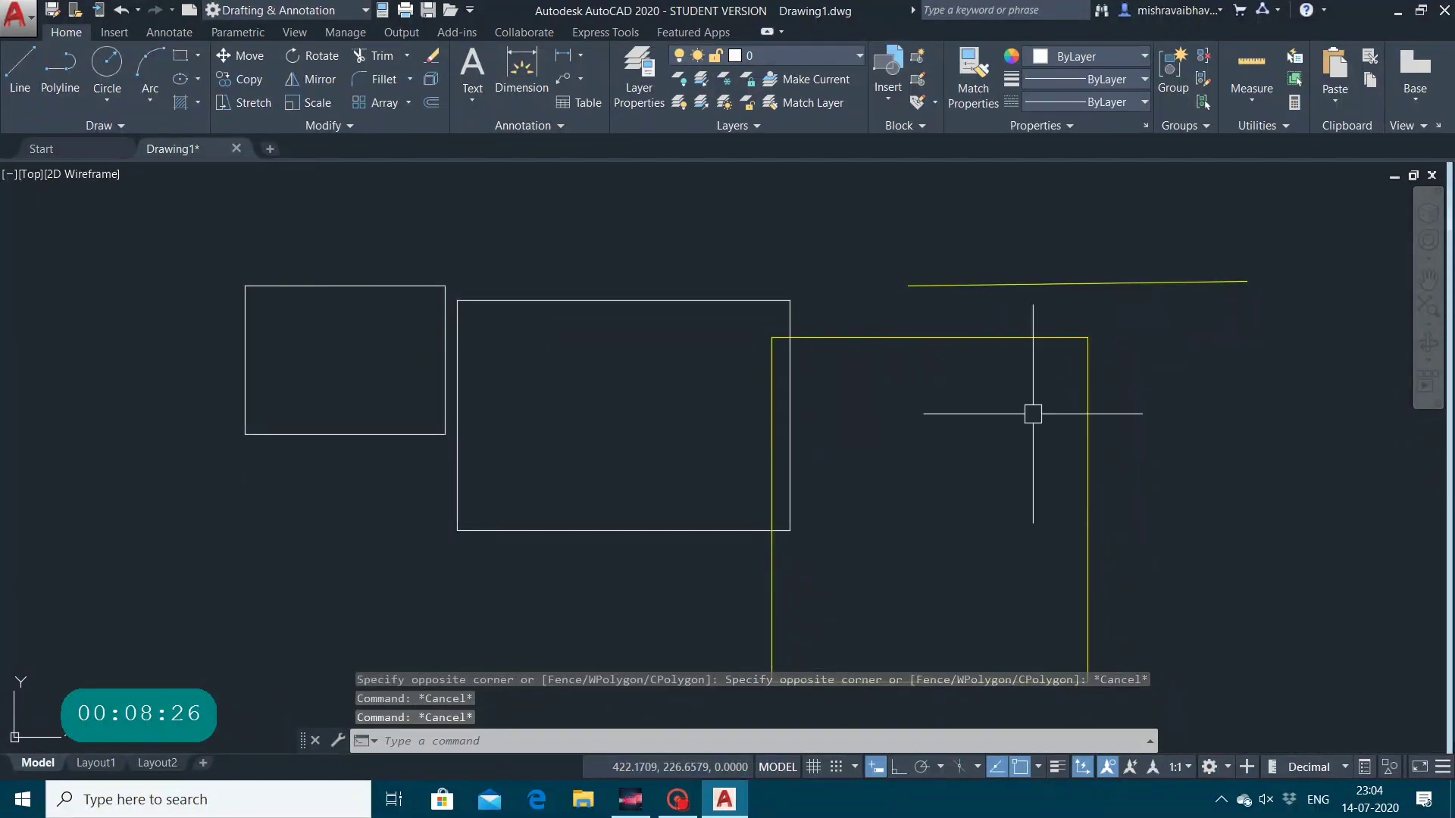
Select the yellow line and rectangle to confirm their layer, then open Layer Properties.
click(1018, 284)
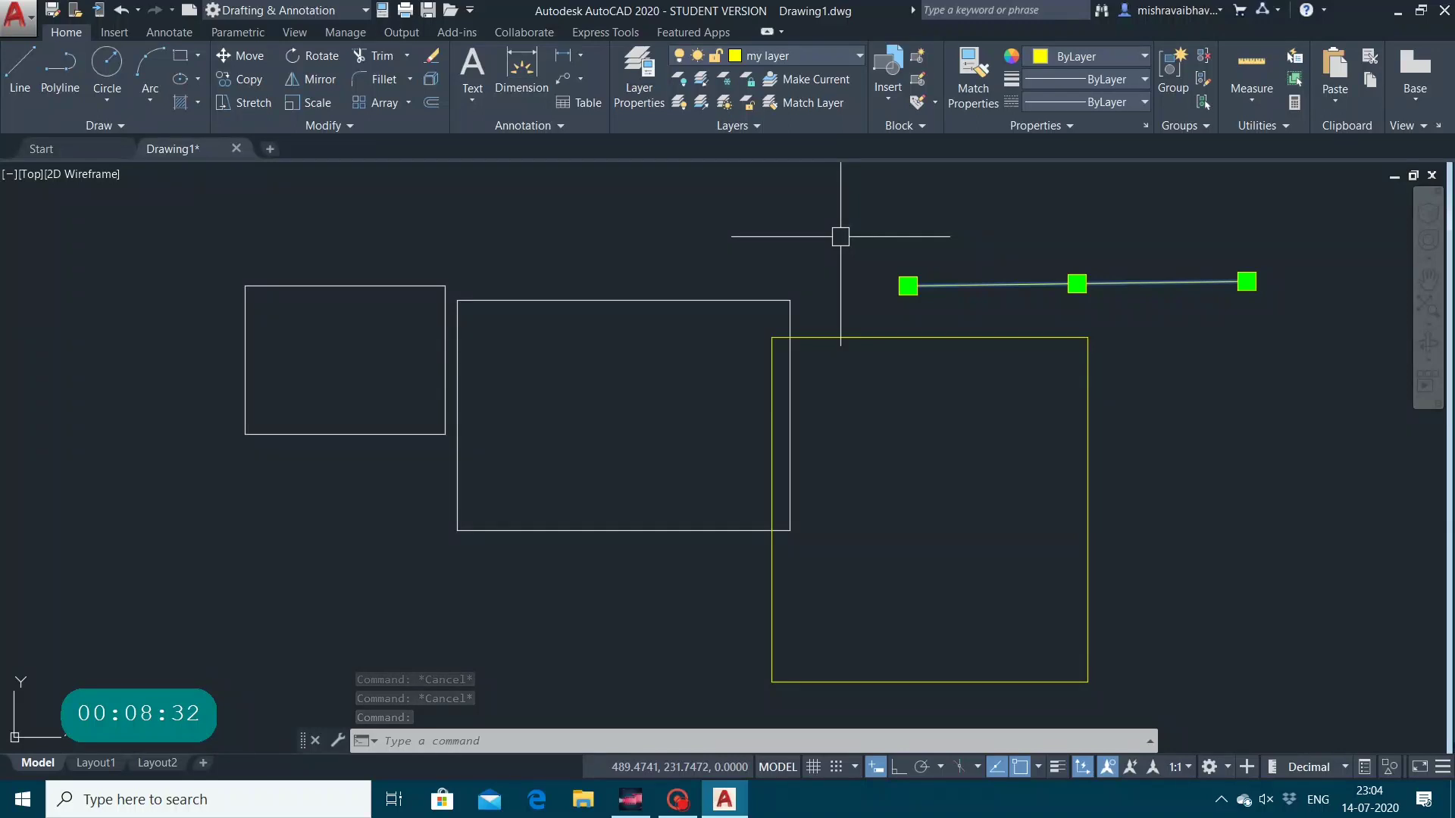
key(Escape)
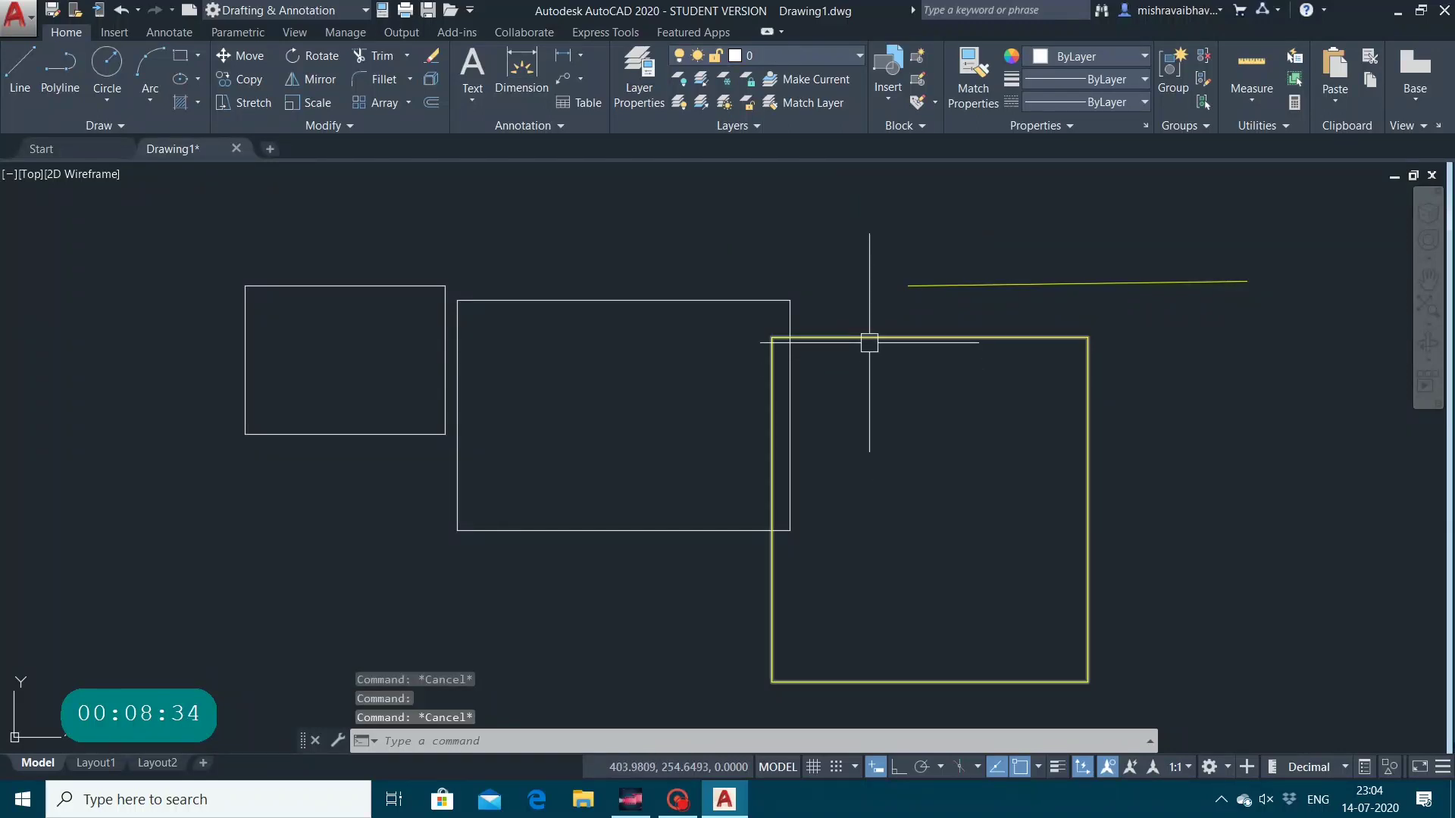
click(867, 338)
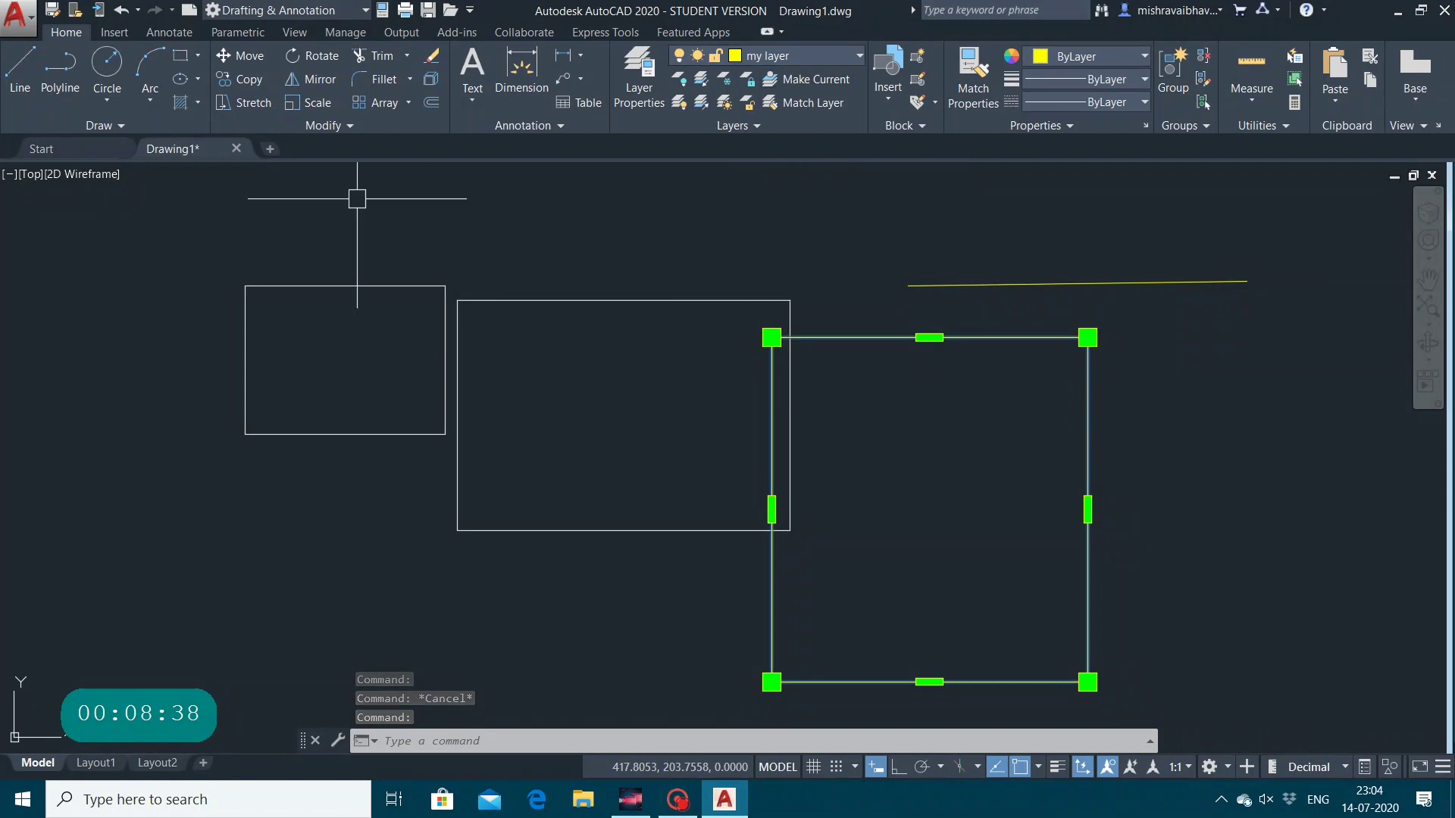
key(Escape)
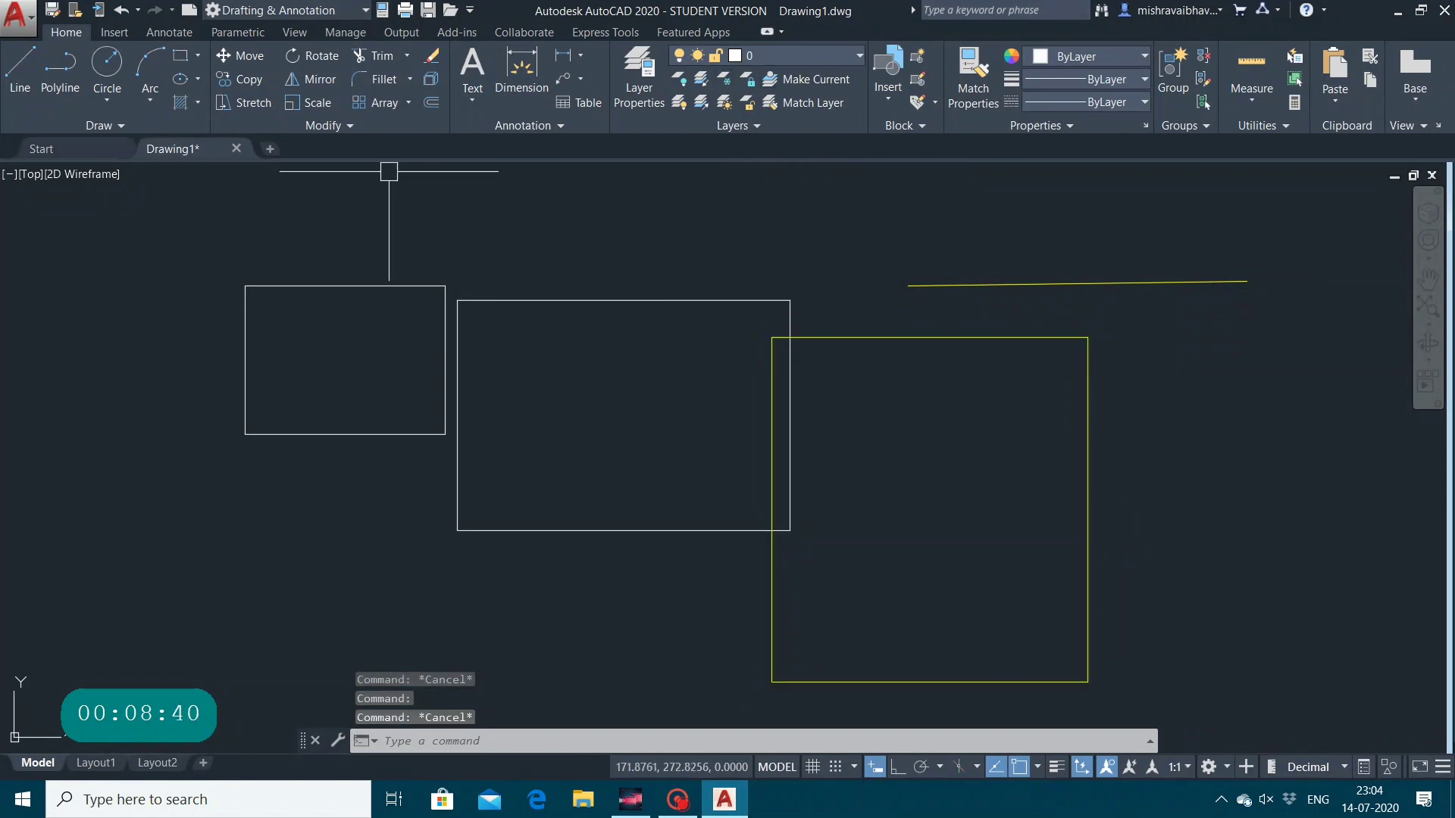
click(639, 70)
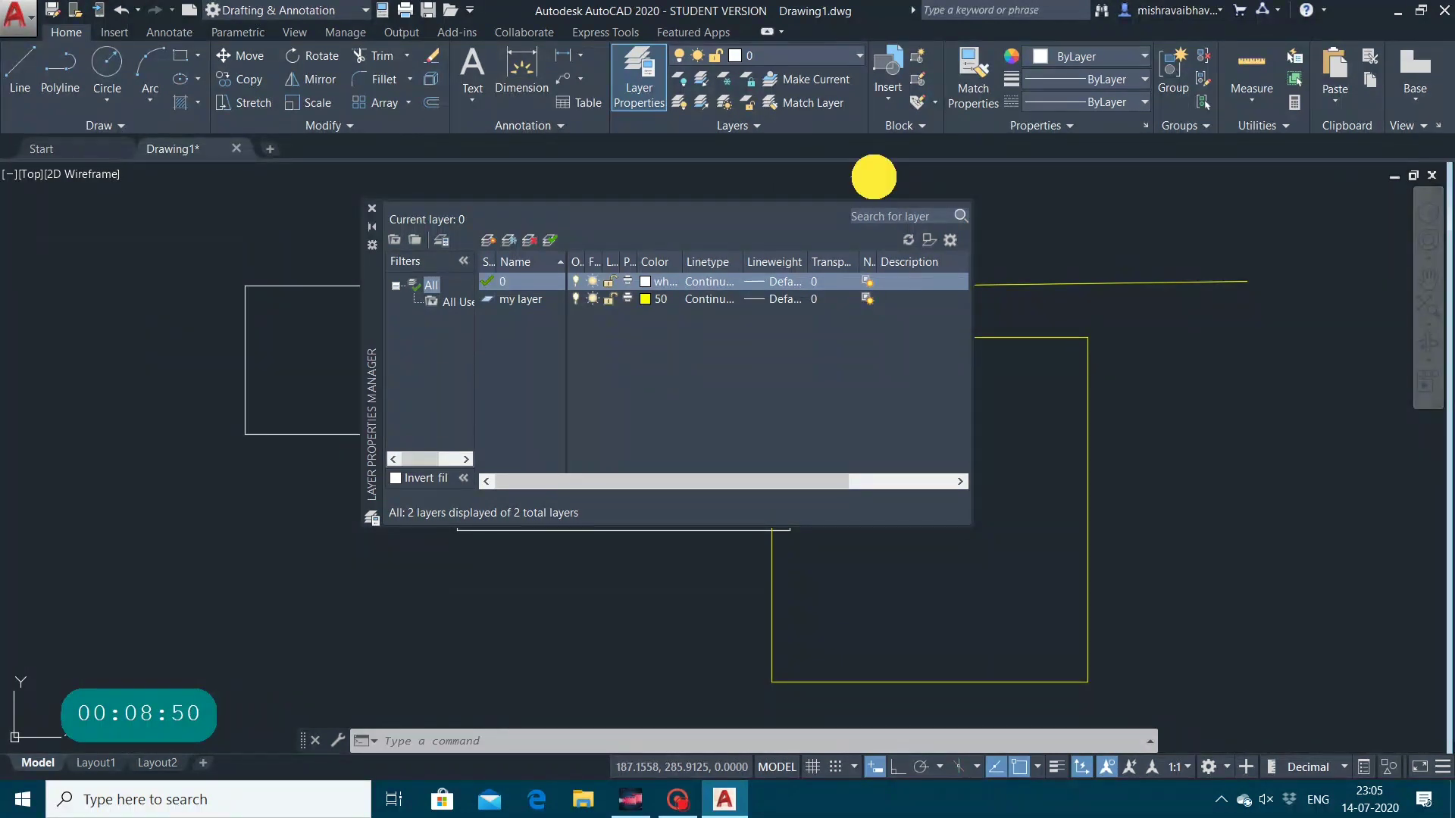
click(873, 176)
key(Escape)
key(Escape)
key(Escape)
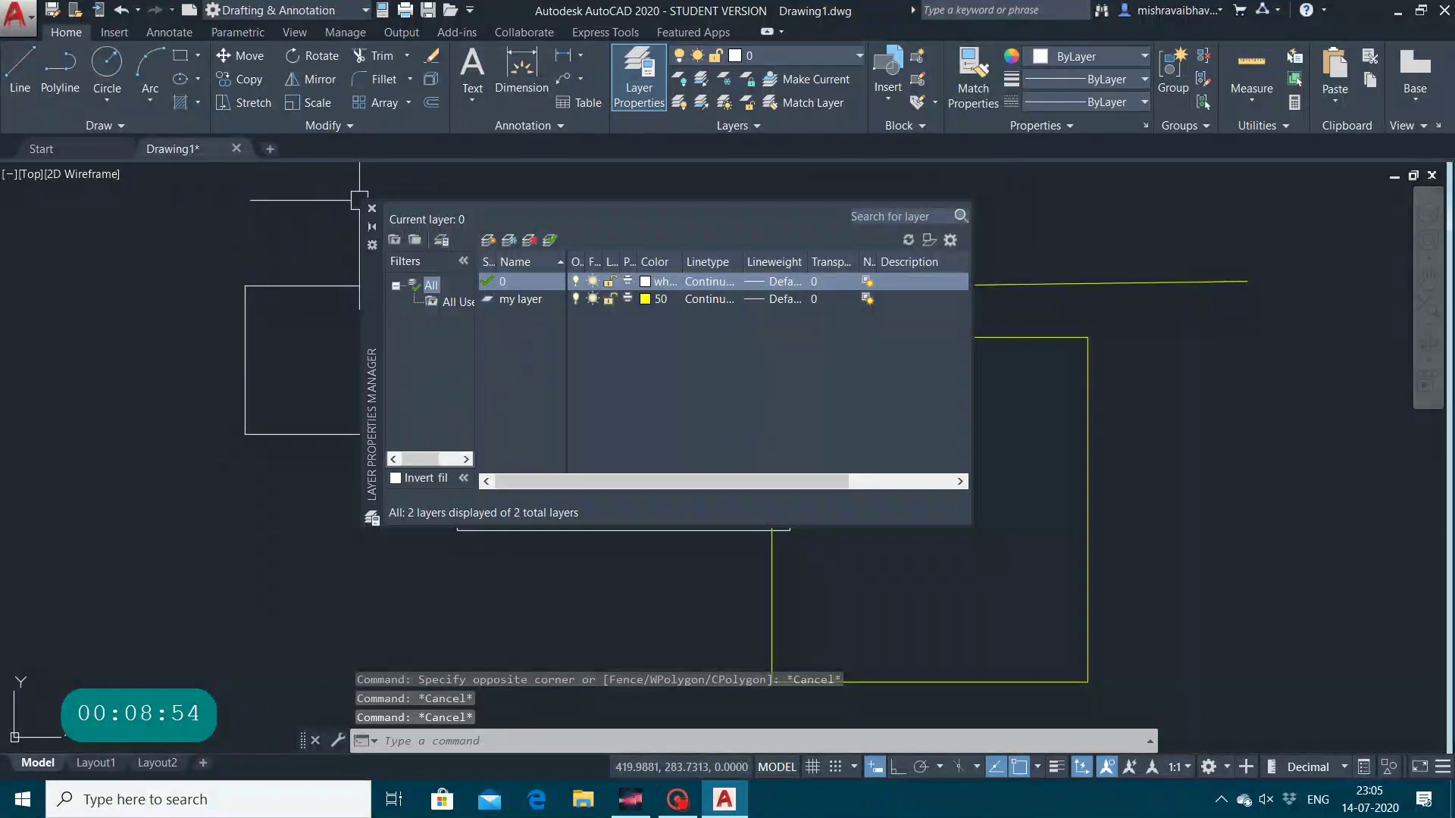
click(371, 208)
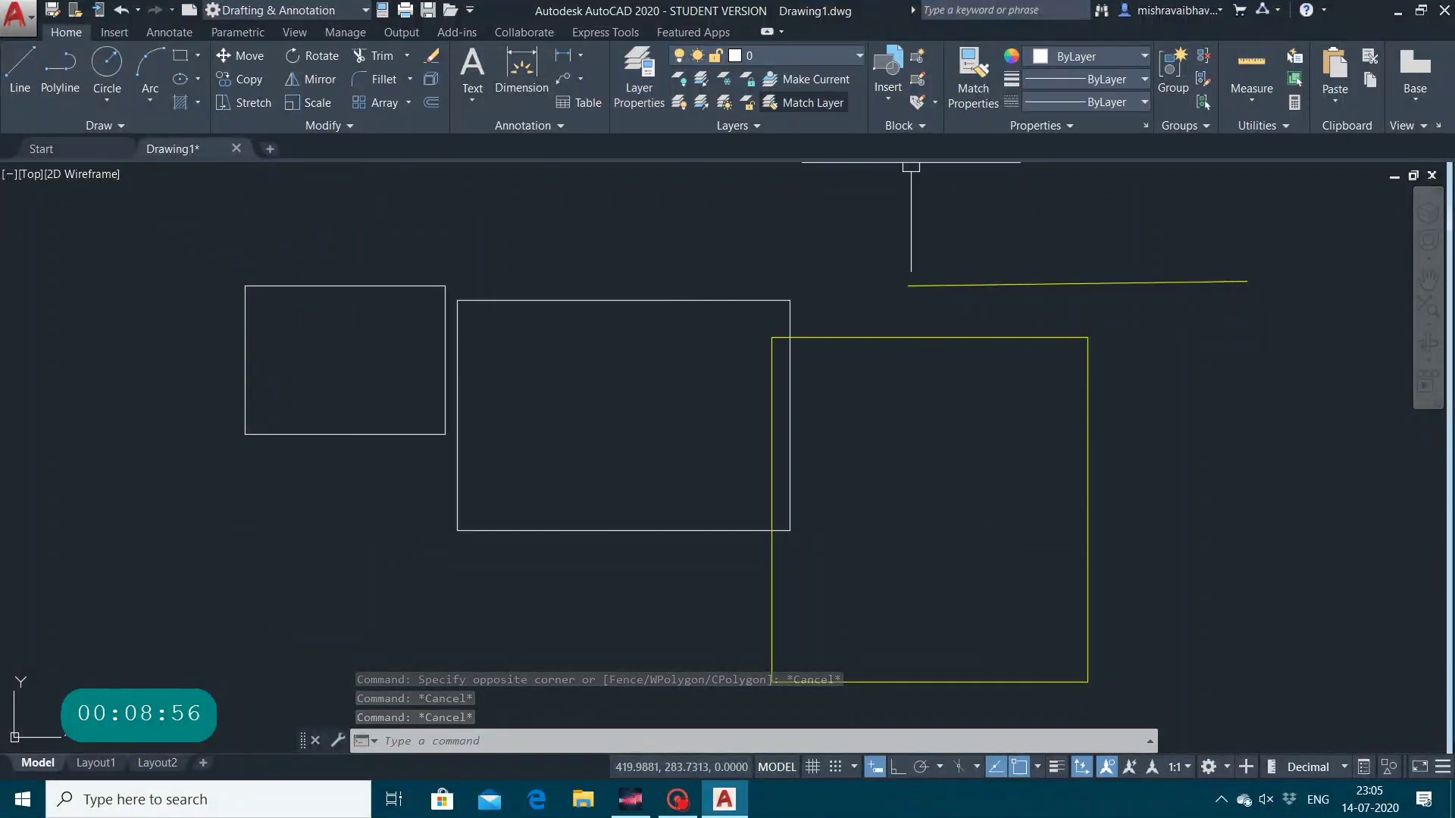
click(765, 55)
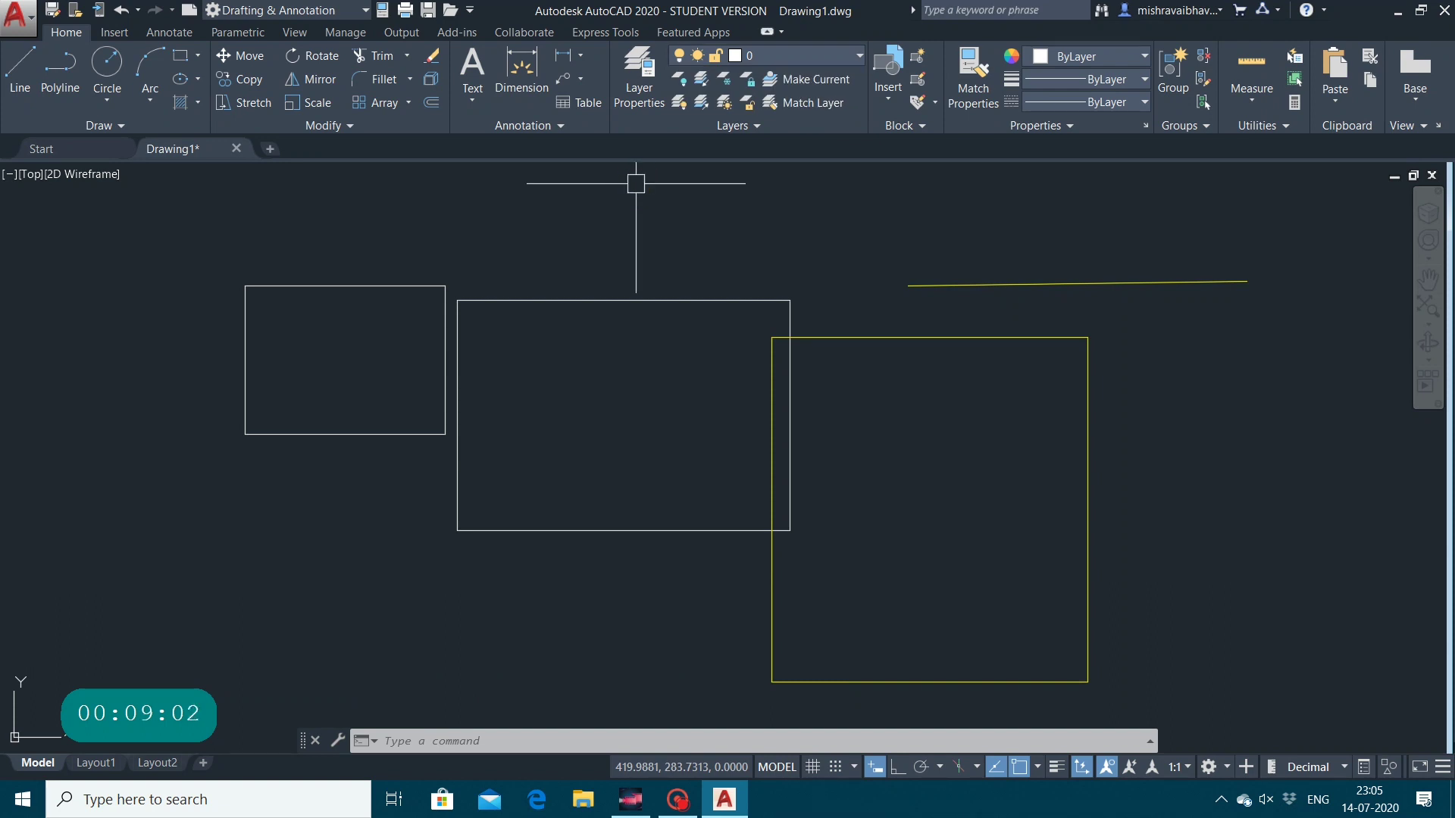
click(629, 66)
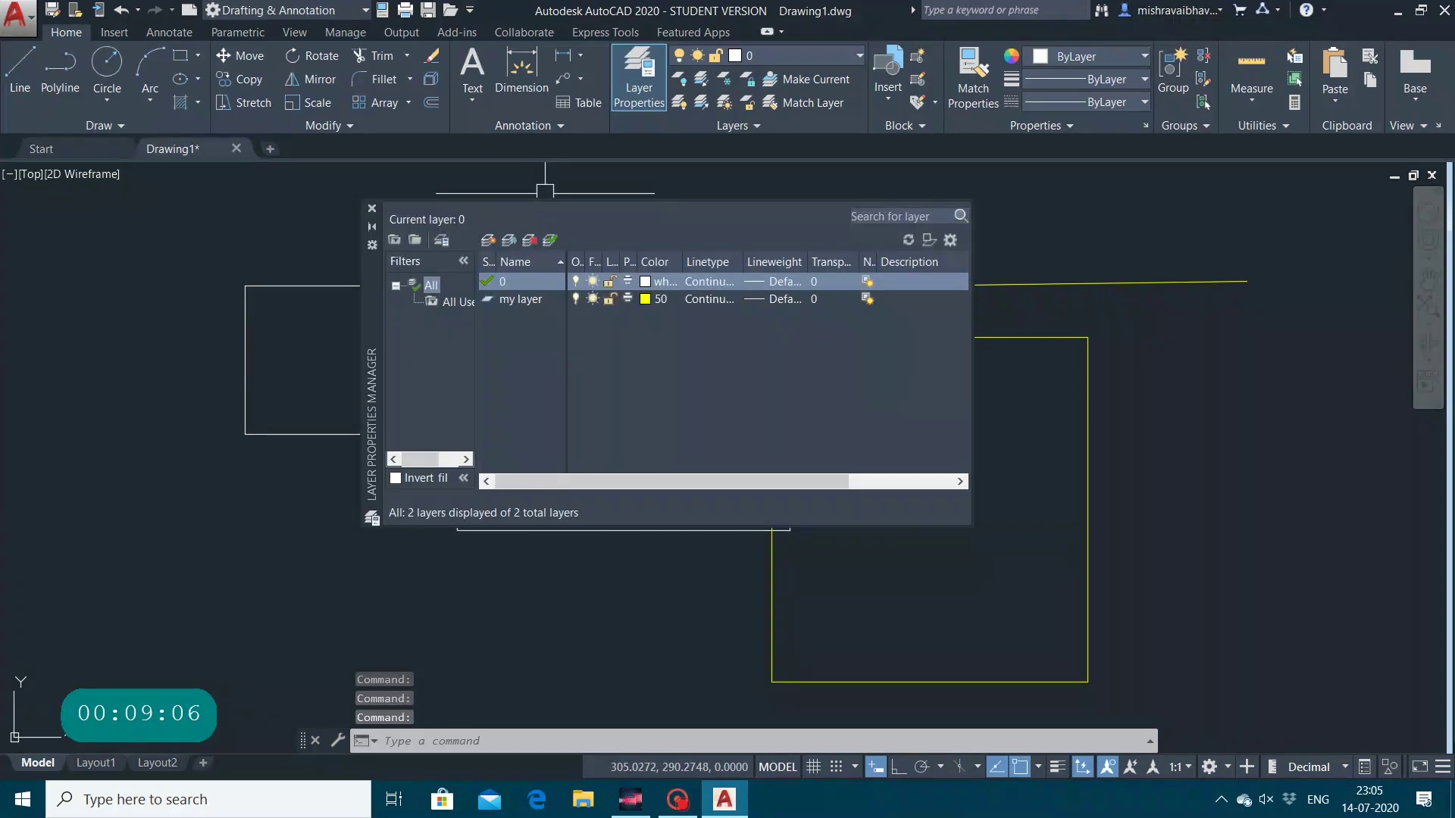
Make 'my layer' current and start renaming it, erasing its name.
click(523, 298)
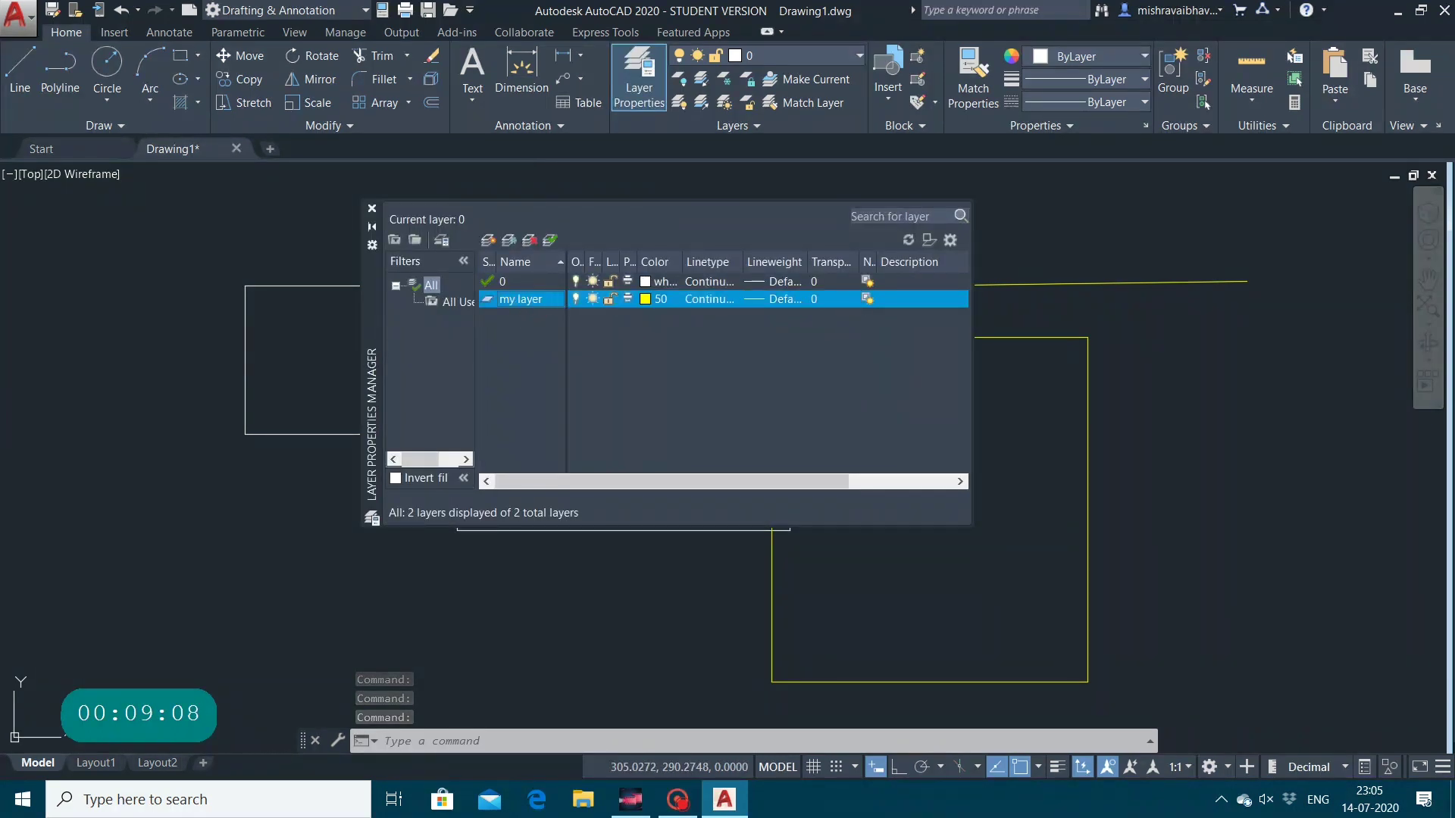
double_click(544, 296)
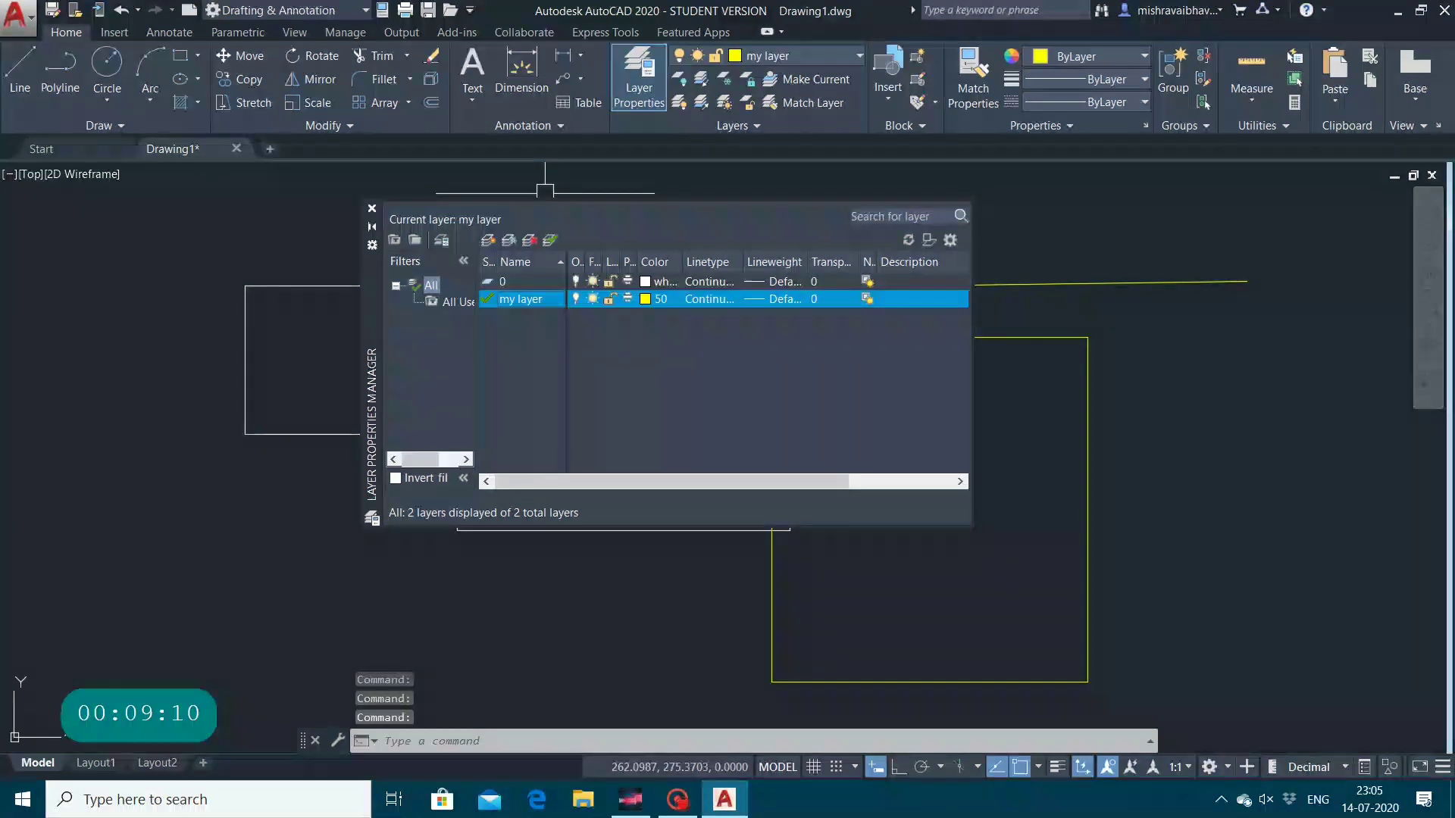
right_click(545, 297)
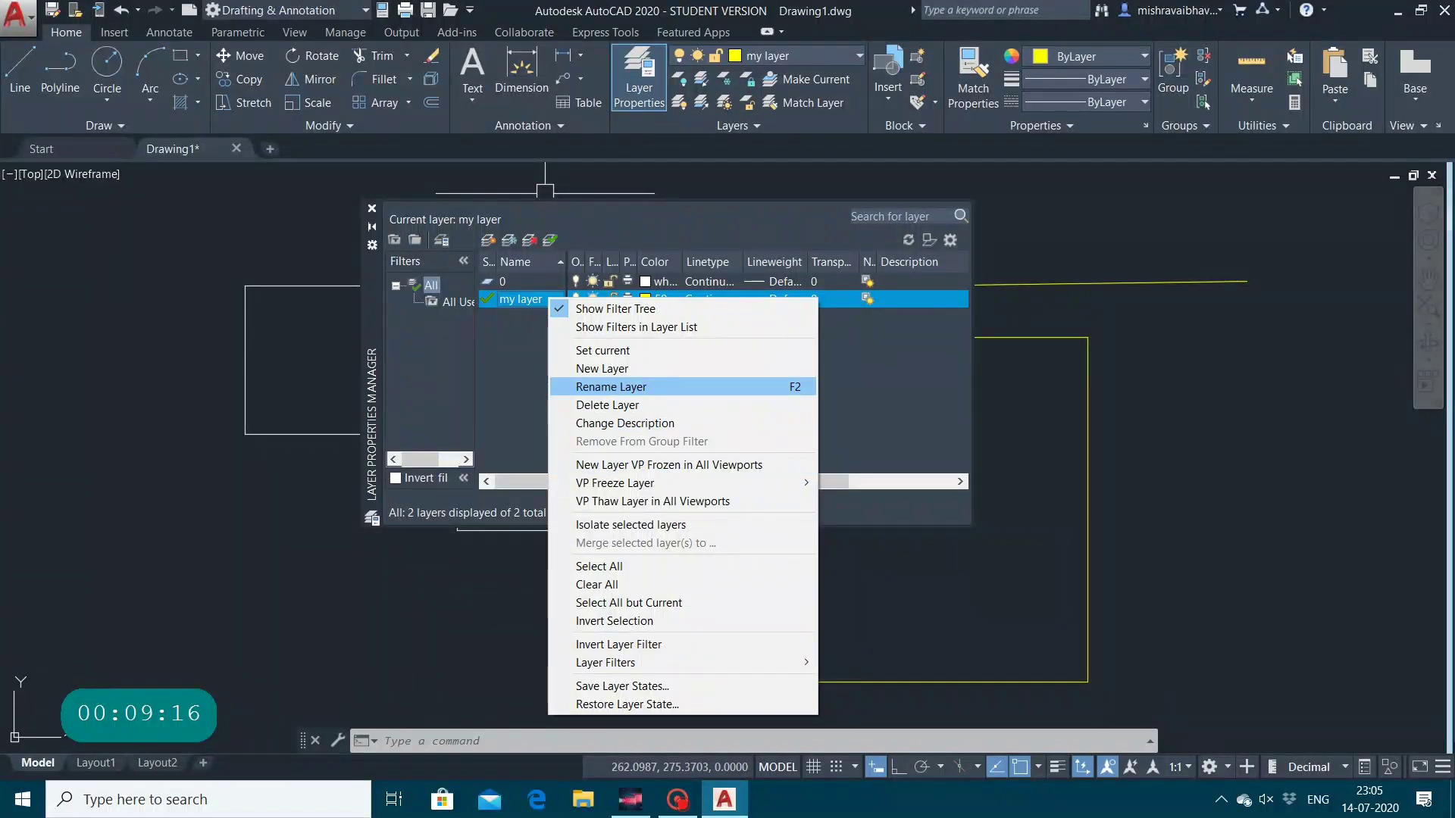
click(610, 386)
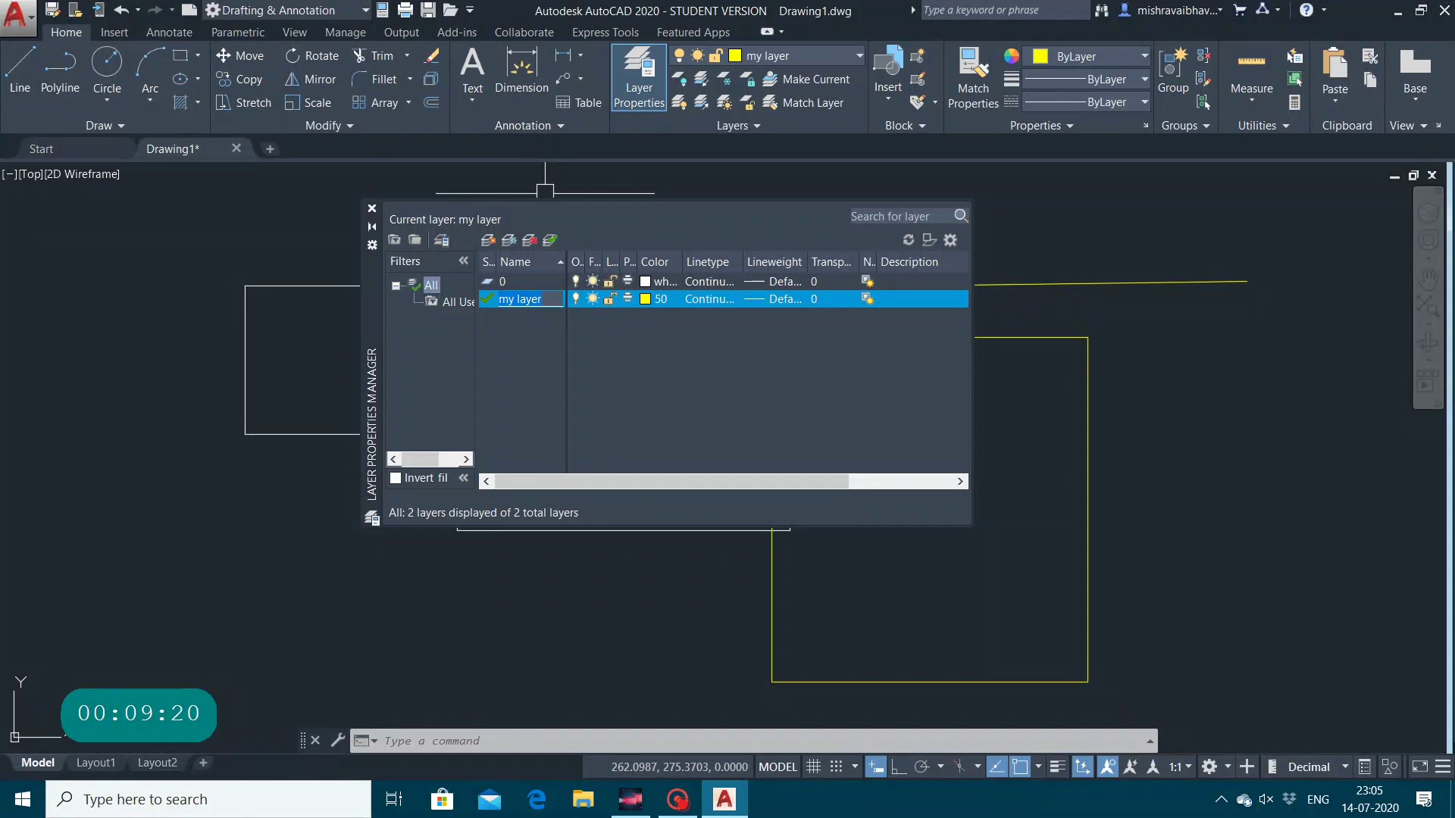
key(BackSpace)
After the blank name is rejected, restore the name 'my layer' and close the manager.
click(1078, 208)
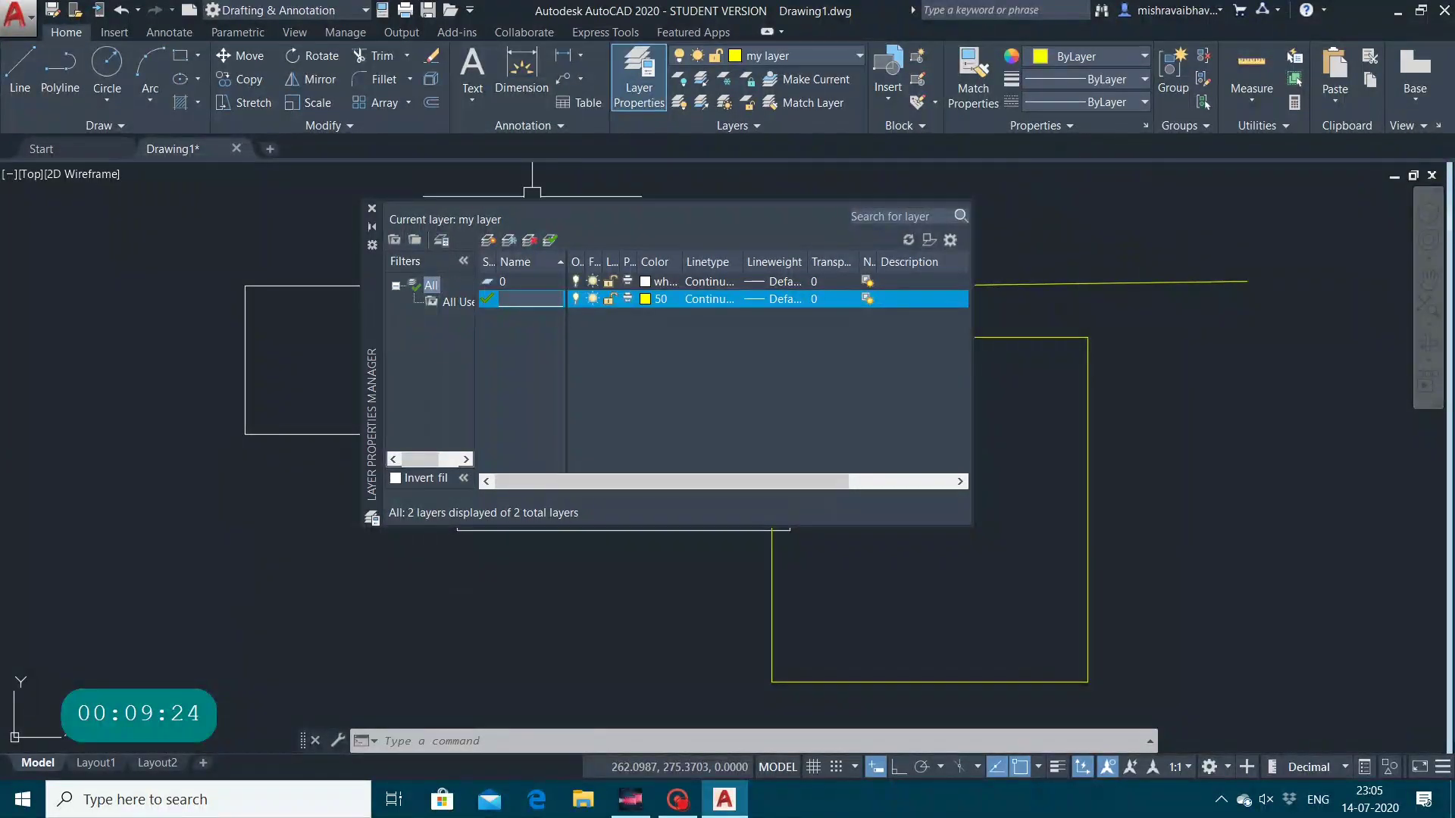
click(372, 208)
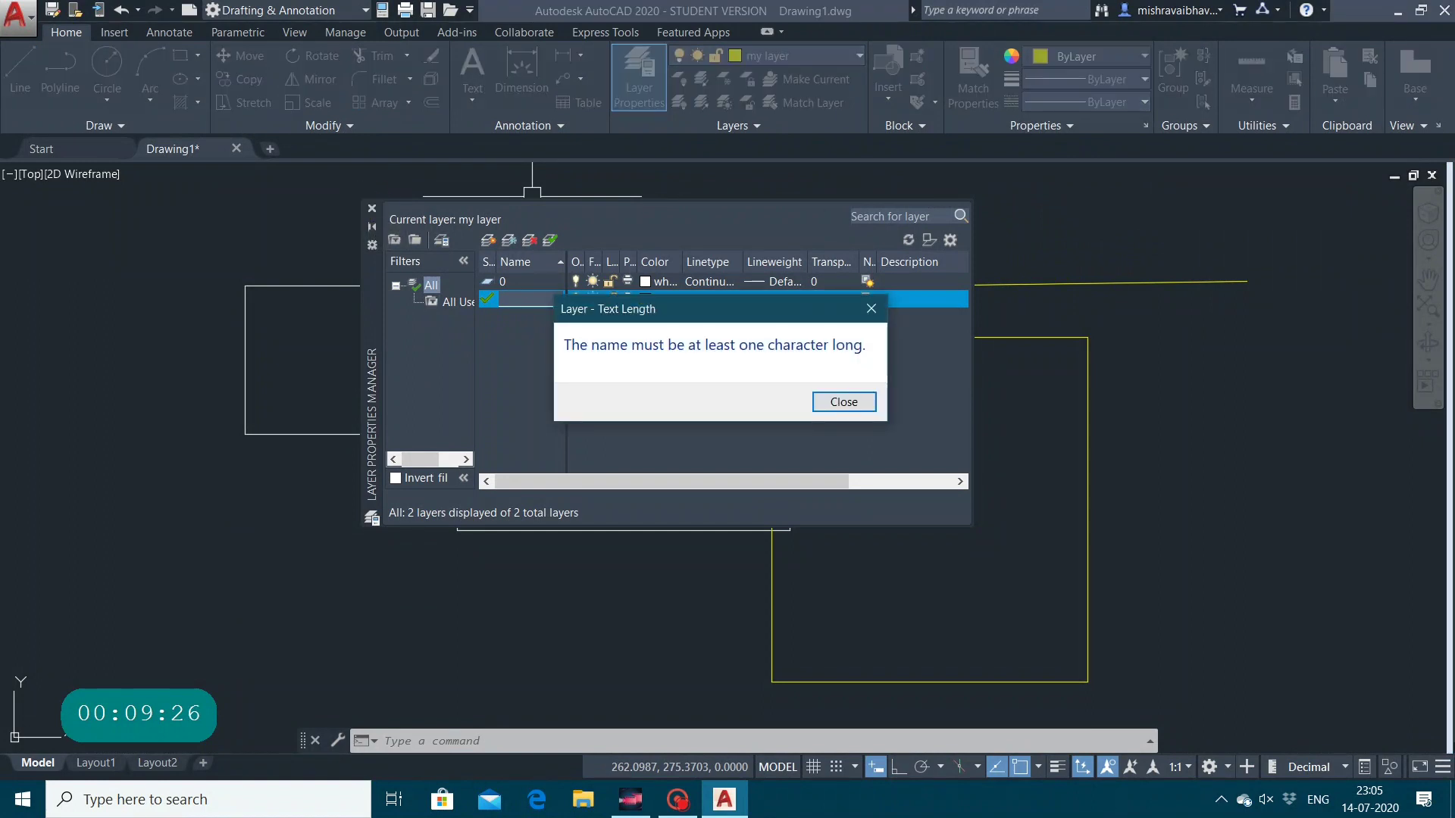
click(841, 402)
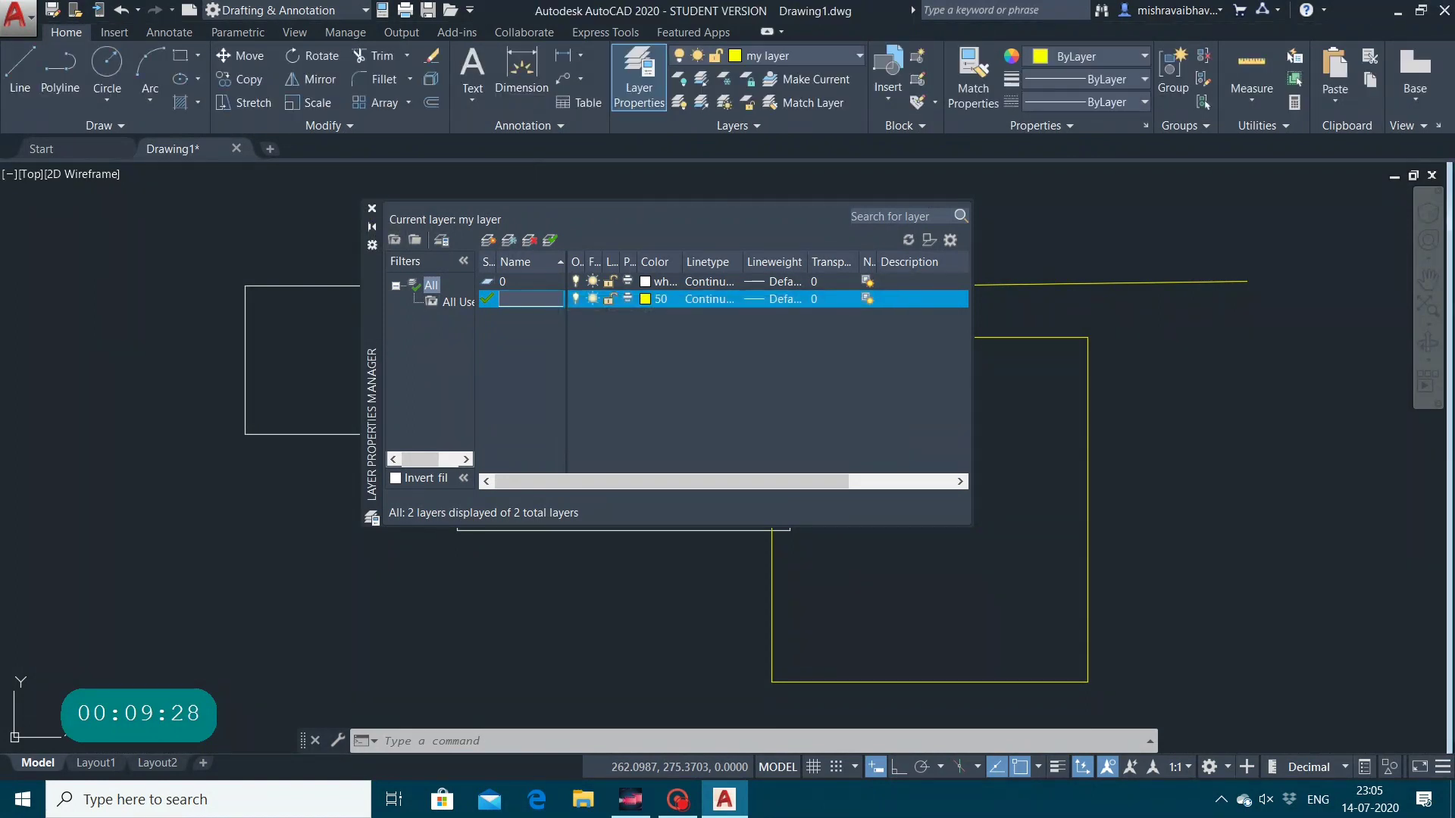
text(my layer)
click(364, 202)
click(372, 208)
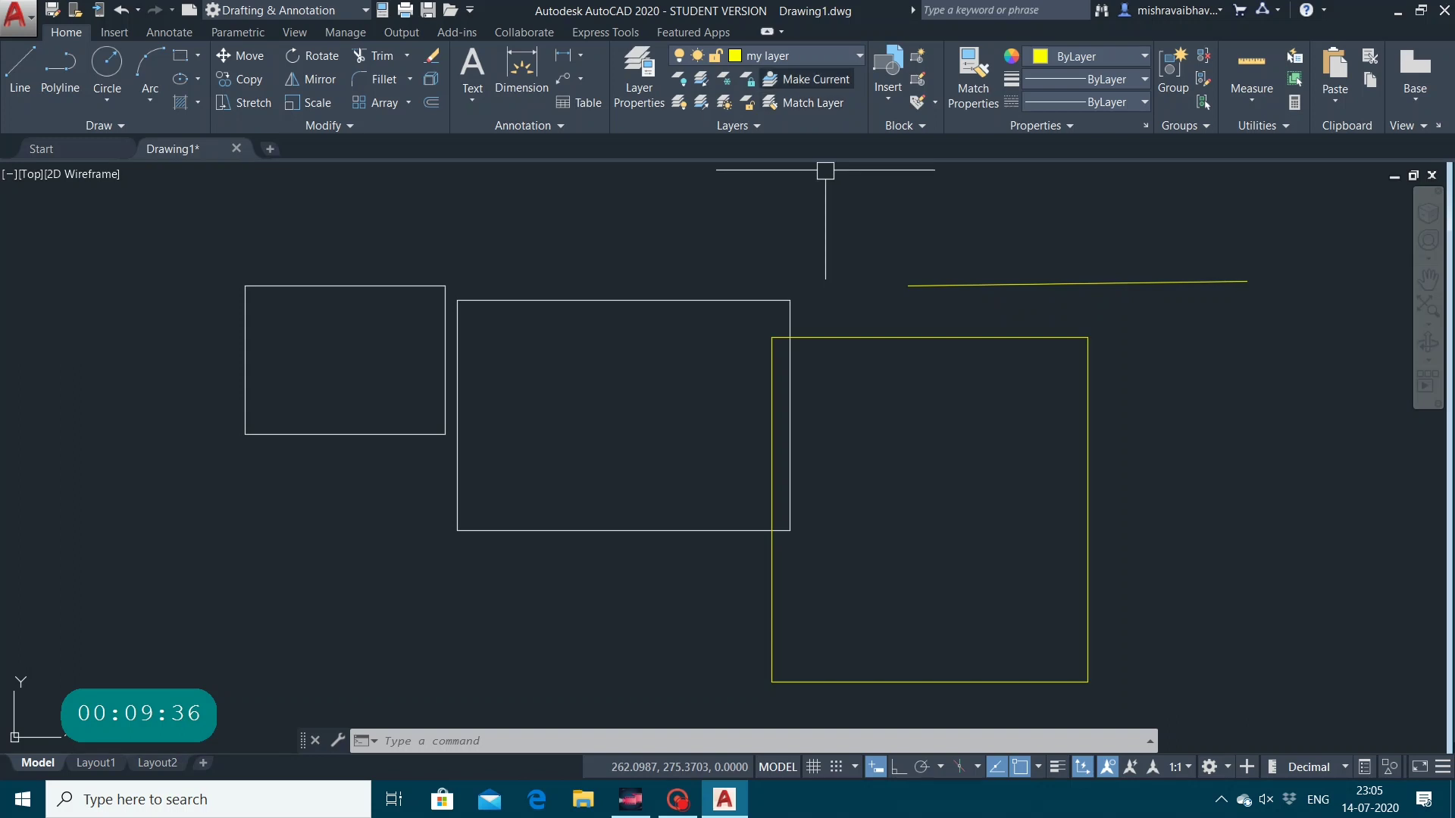
Try deleting the current layer 'my layer' and dismiss the Layer - Not Deleted warning.
click(765, 56)
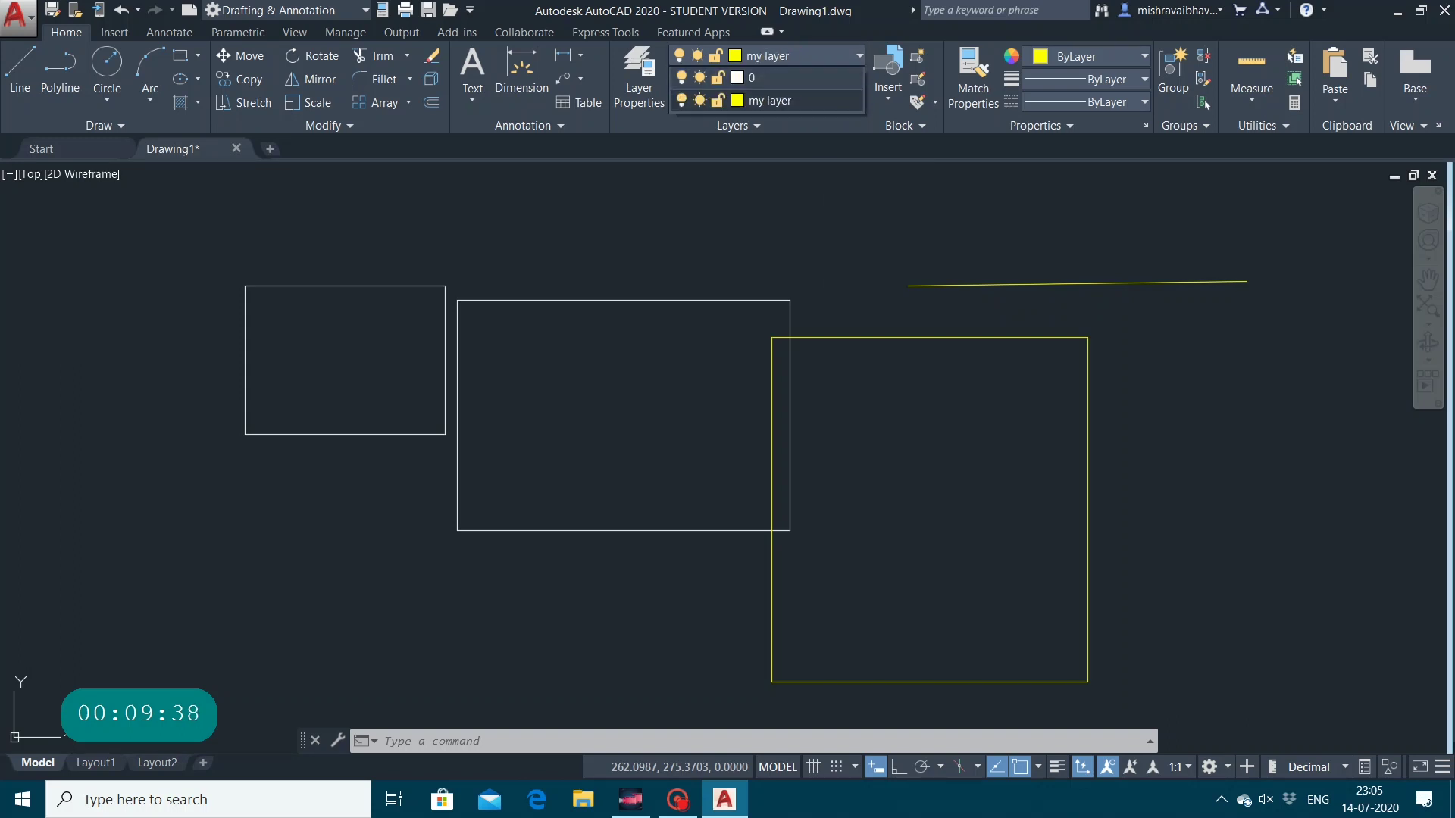
click(639, 76)
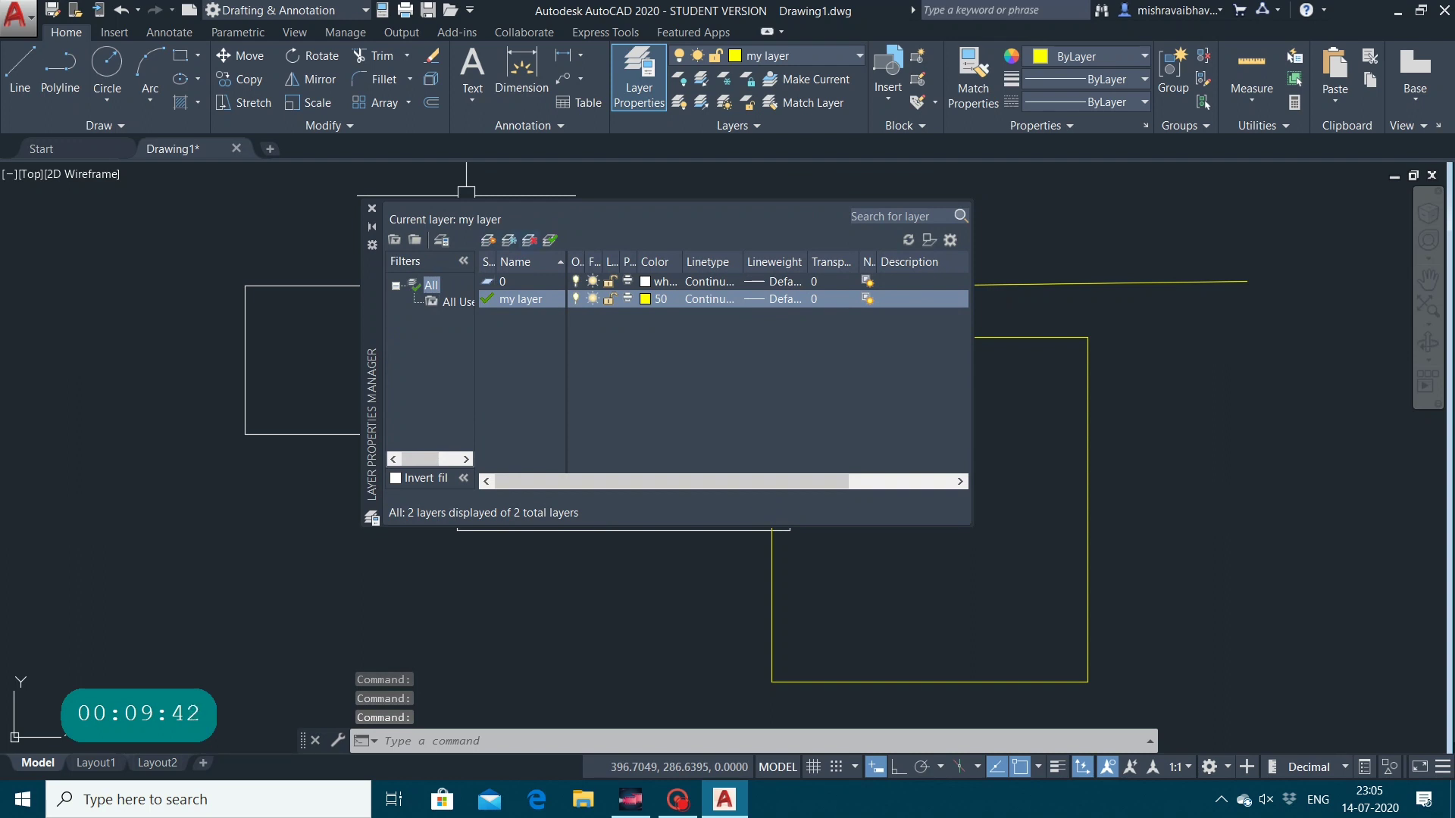
click(528, 240)
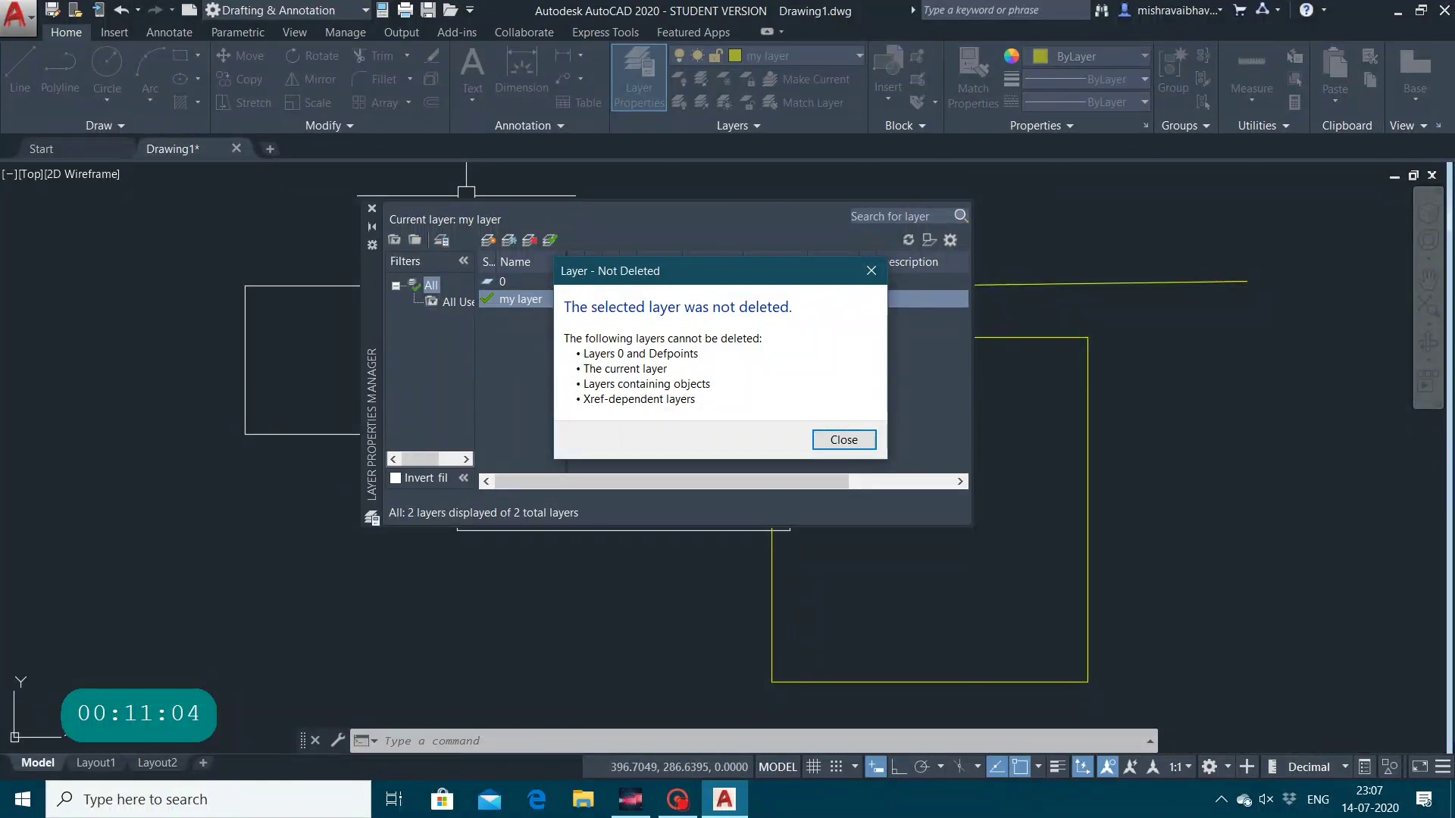
click(839, 439)
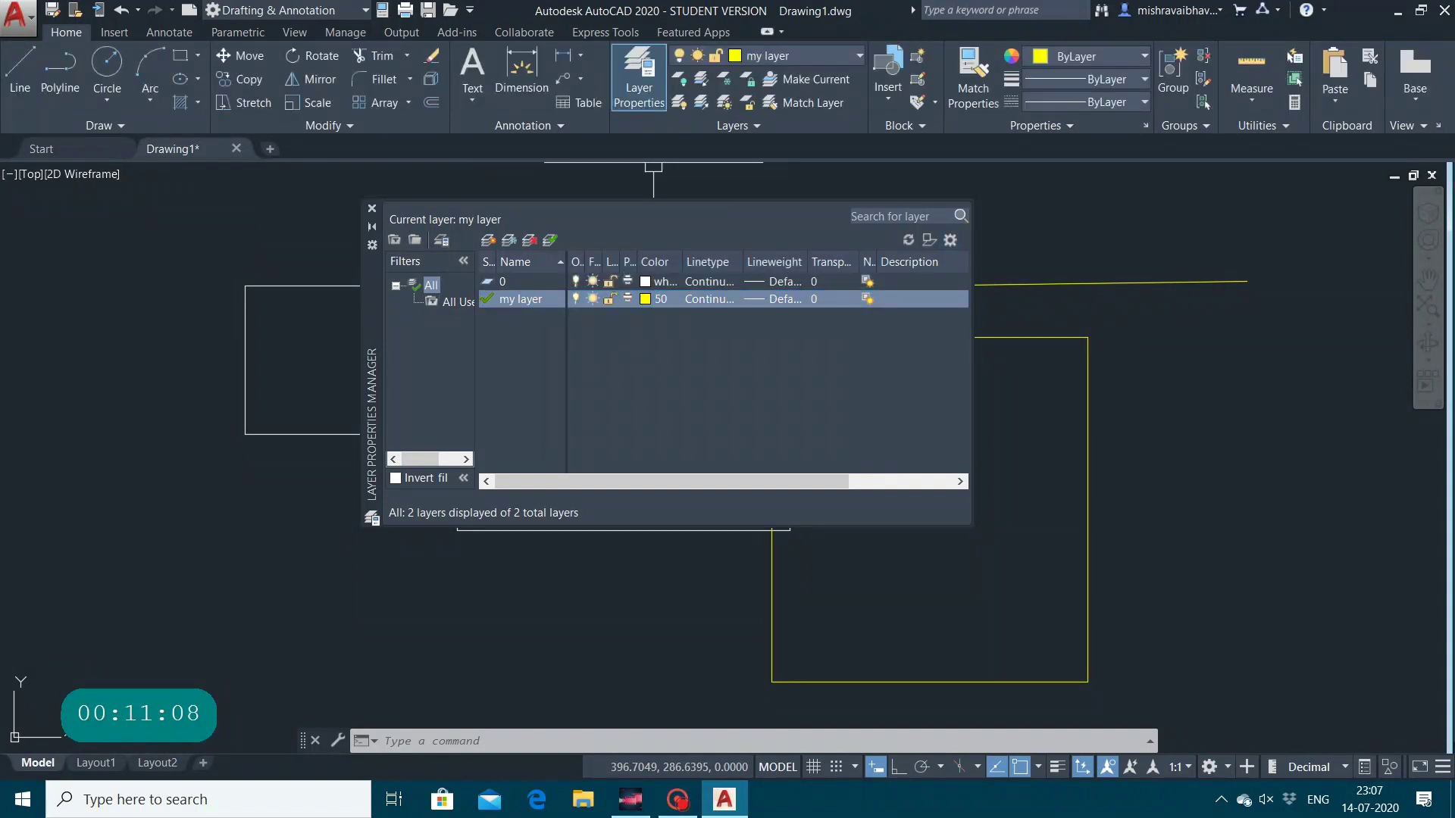
click(653, 162)
Move the yellow rectangle and the line above it onto layer 0 so both turn white.
key(Escape)
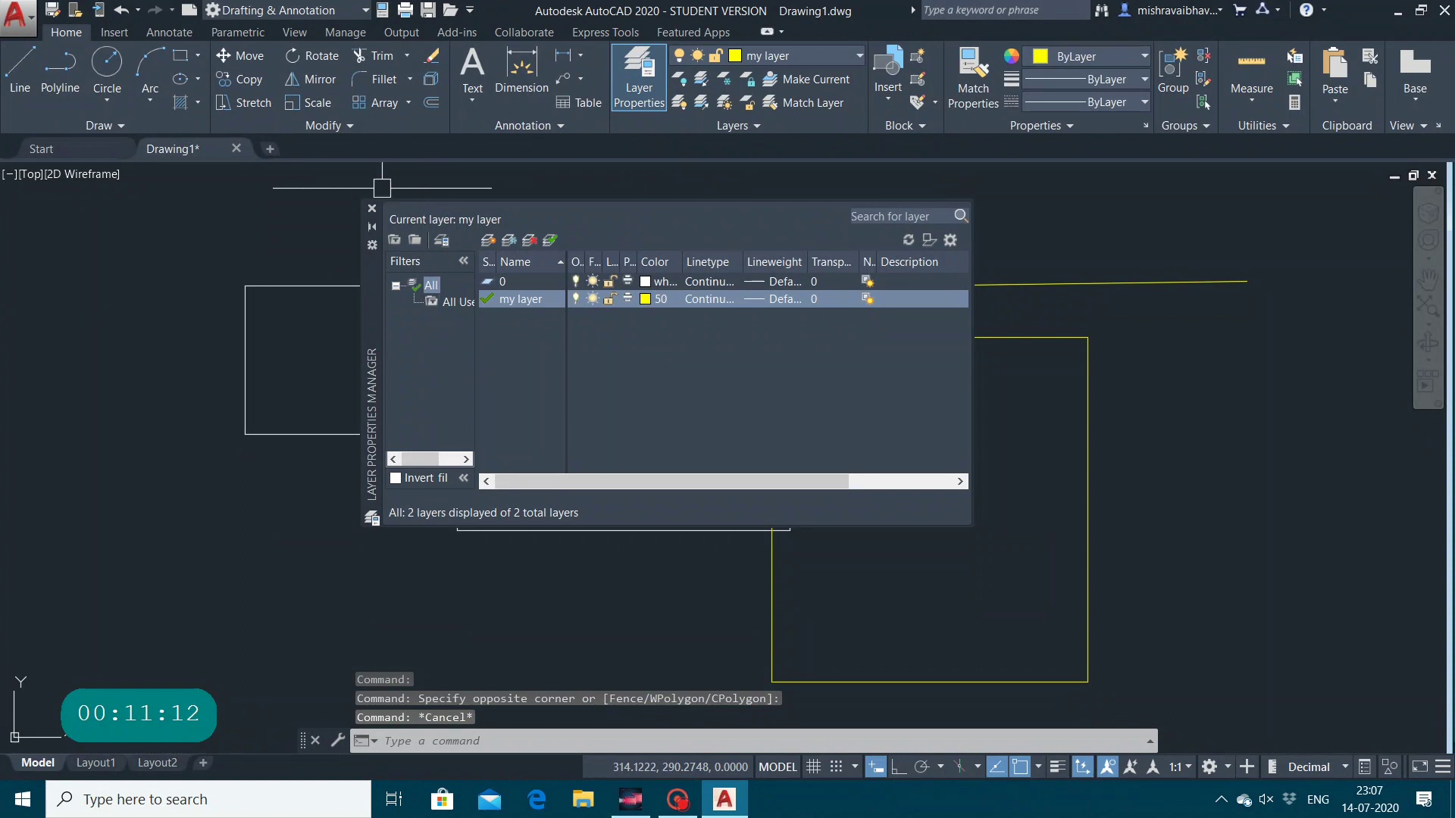
click(371, 208)
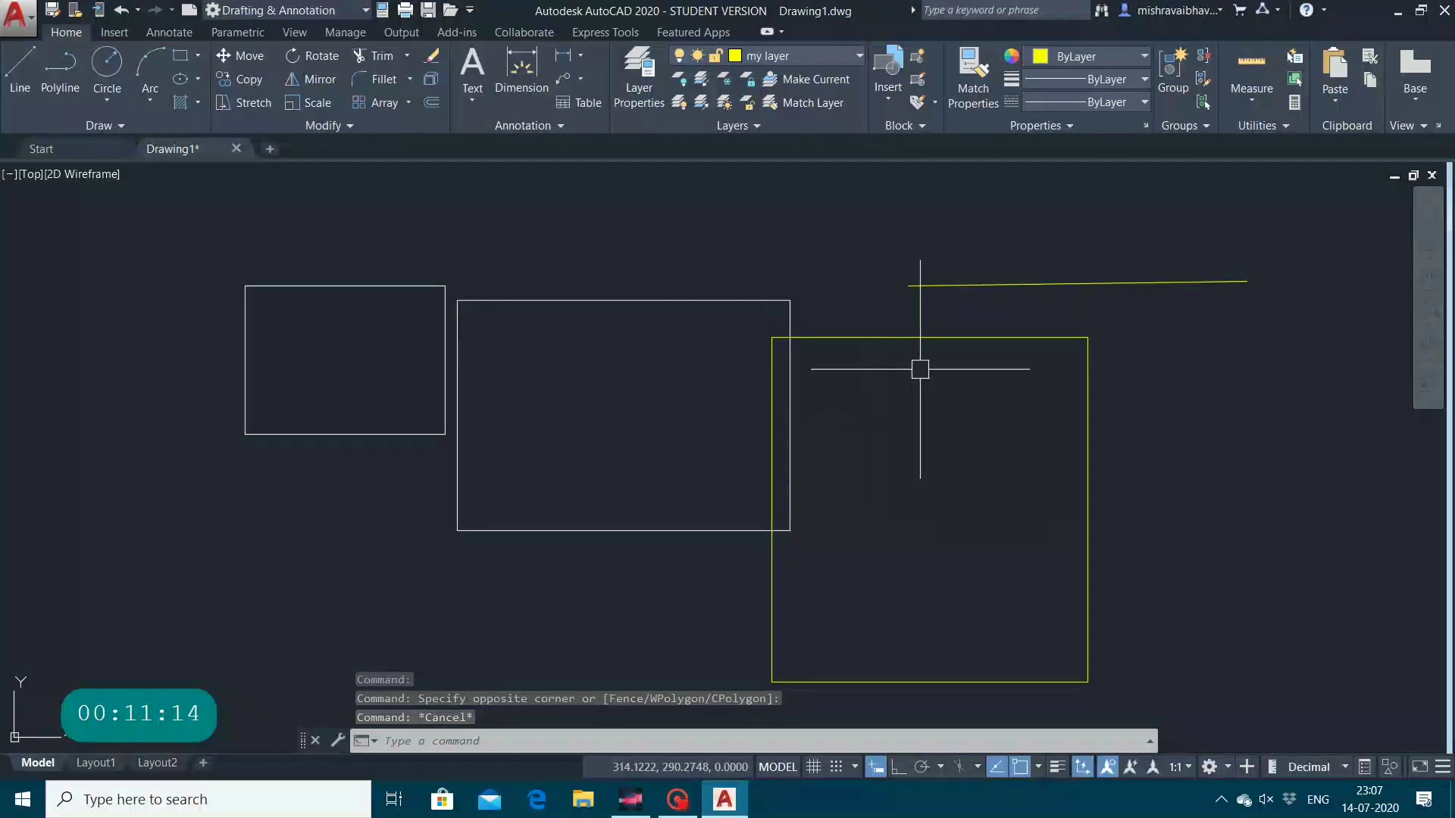
click(909, 337)
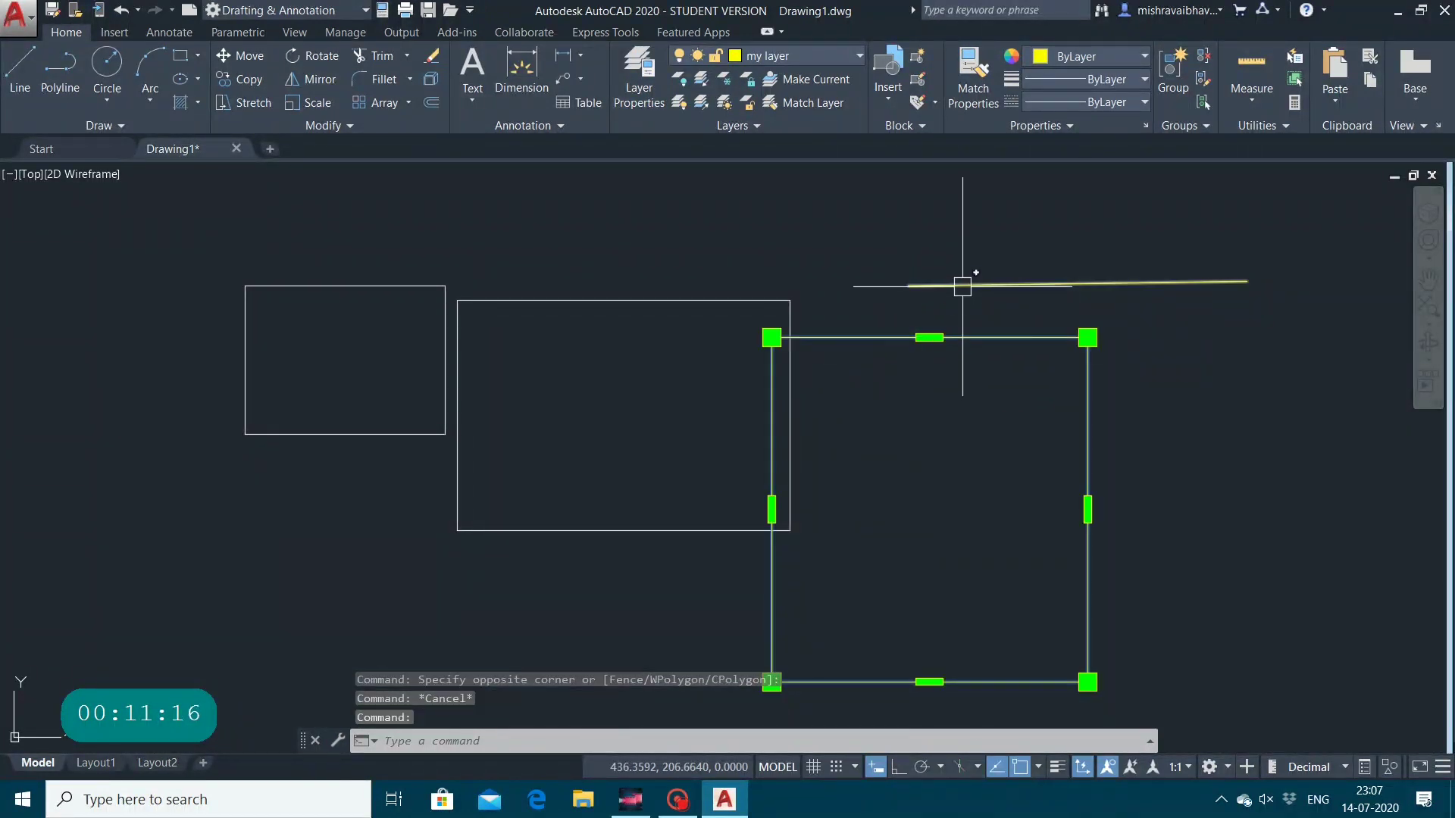
click(962, 286)
click(837, 53)
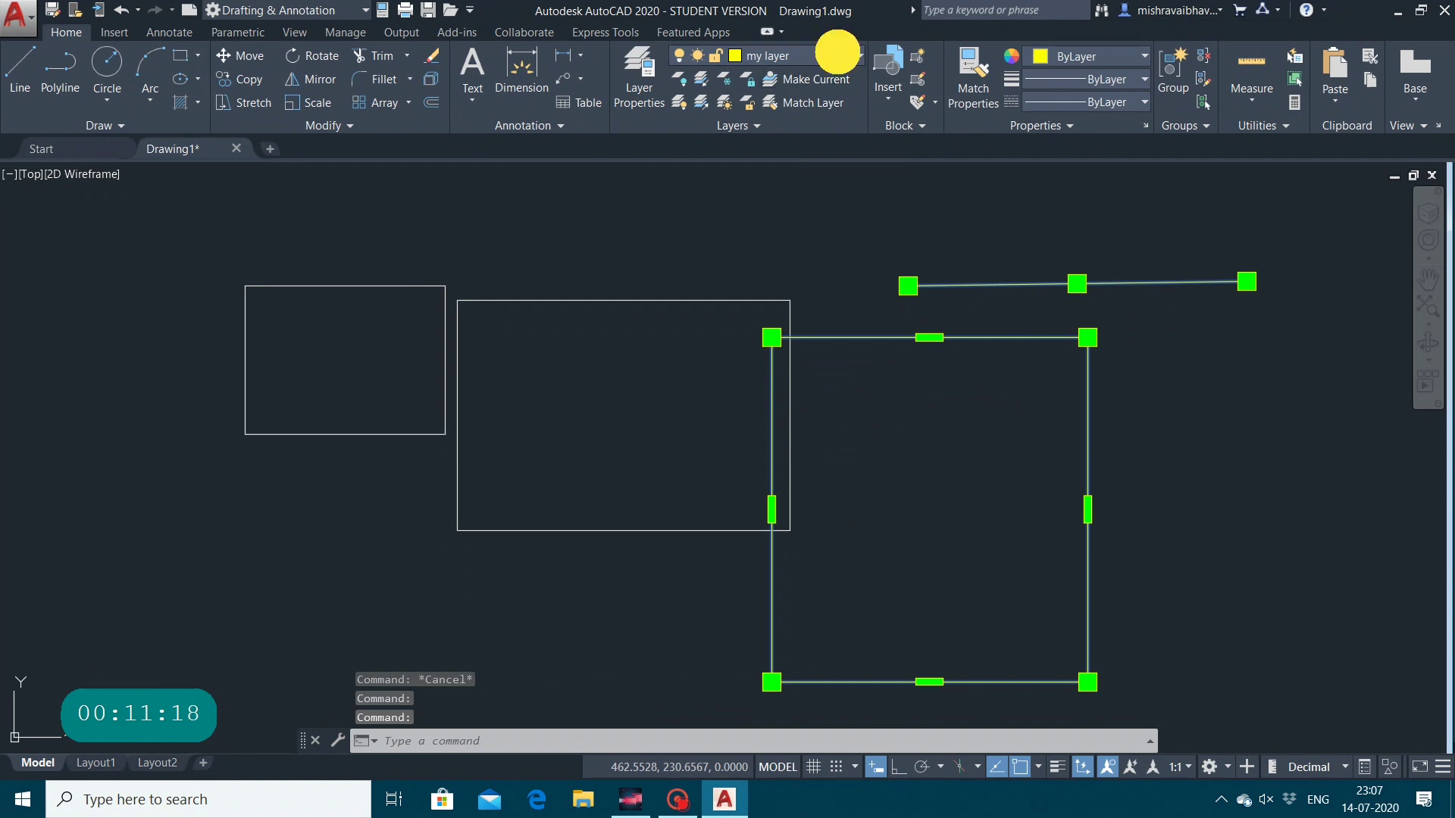
click(749, 77)
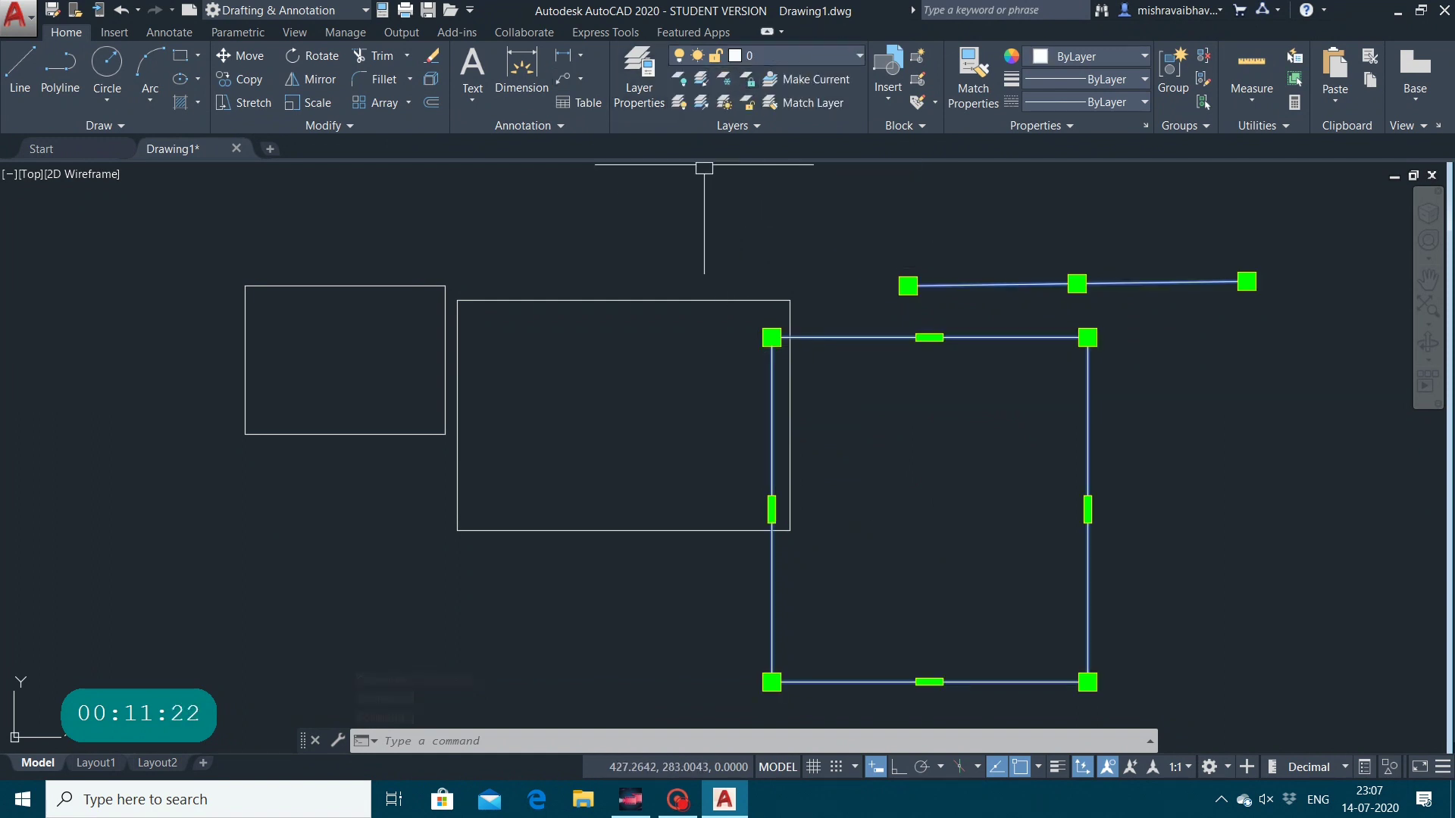
click(623, 61)
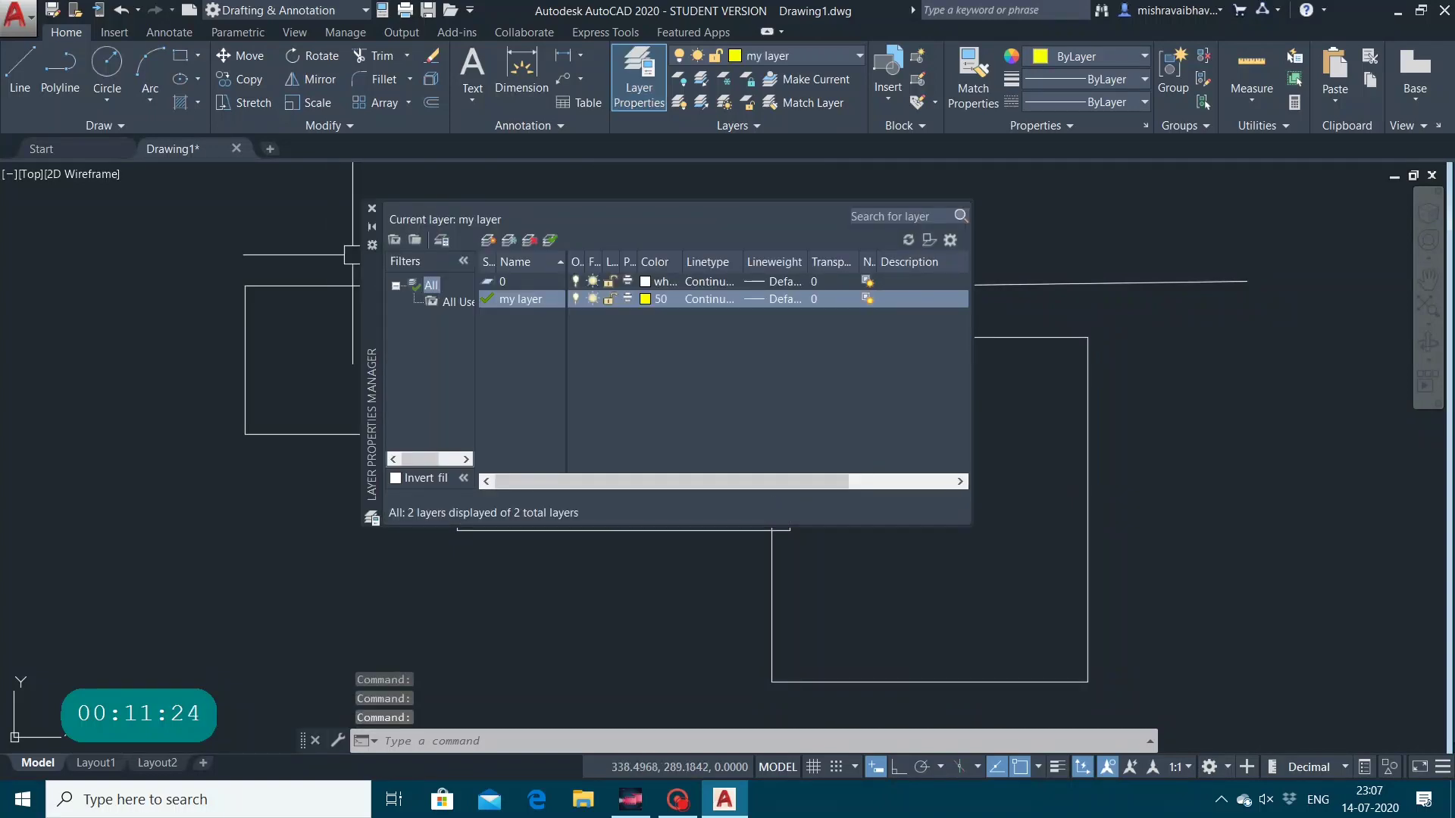
Make layer 0 current and delete 'my layer', leaving only layer 0.
click(529, 240)
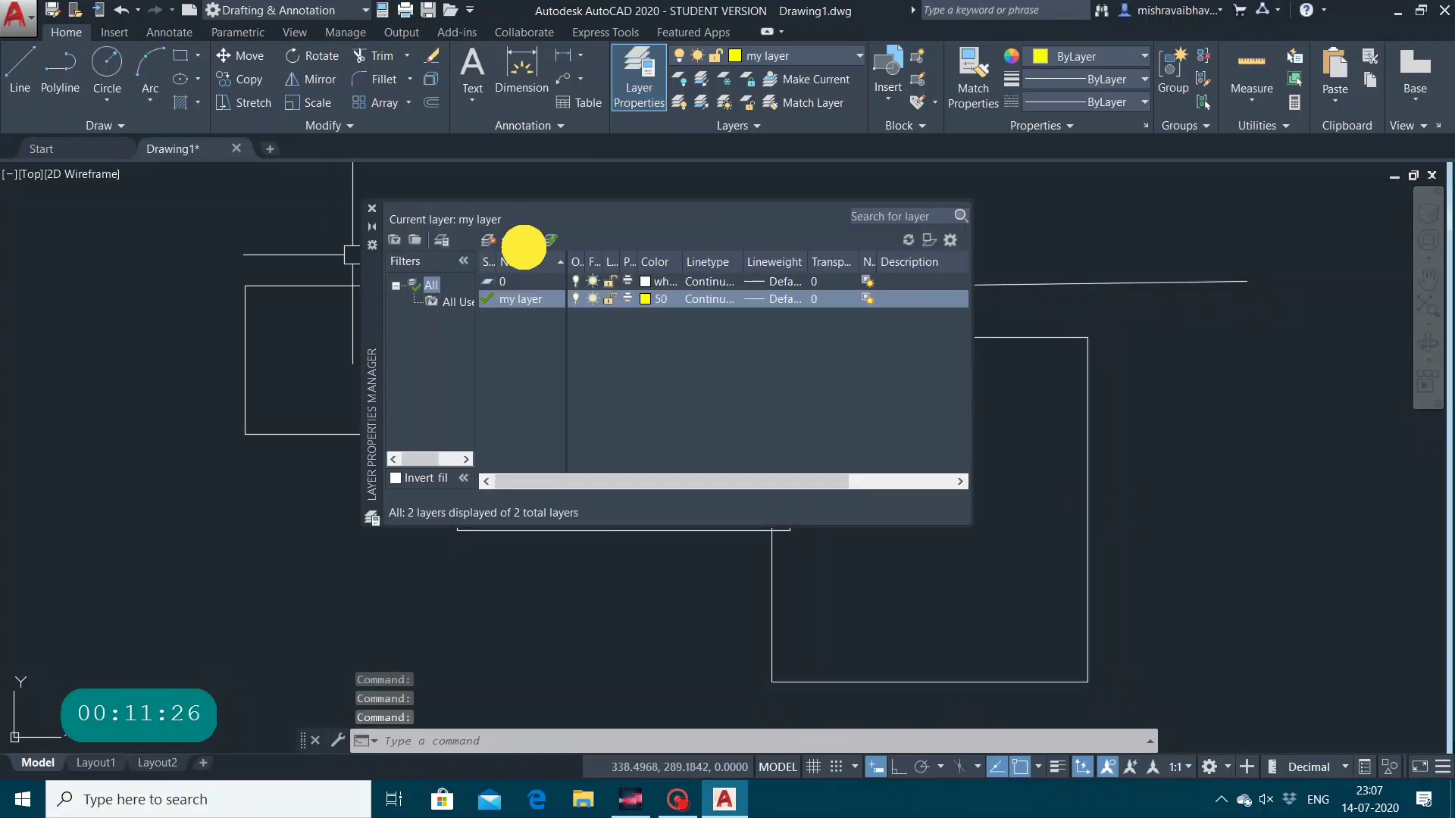
click(844, 439)
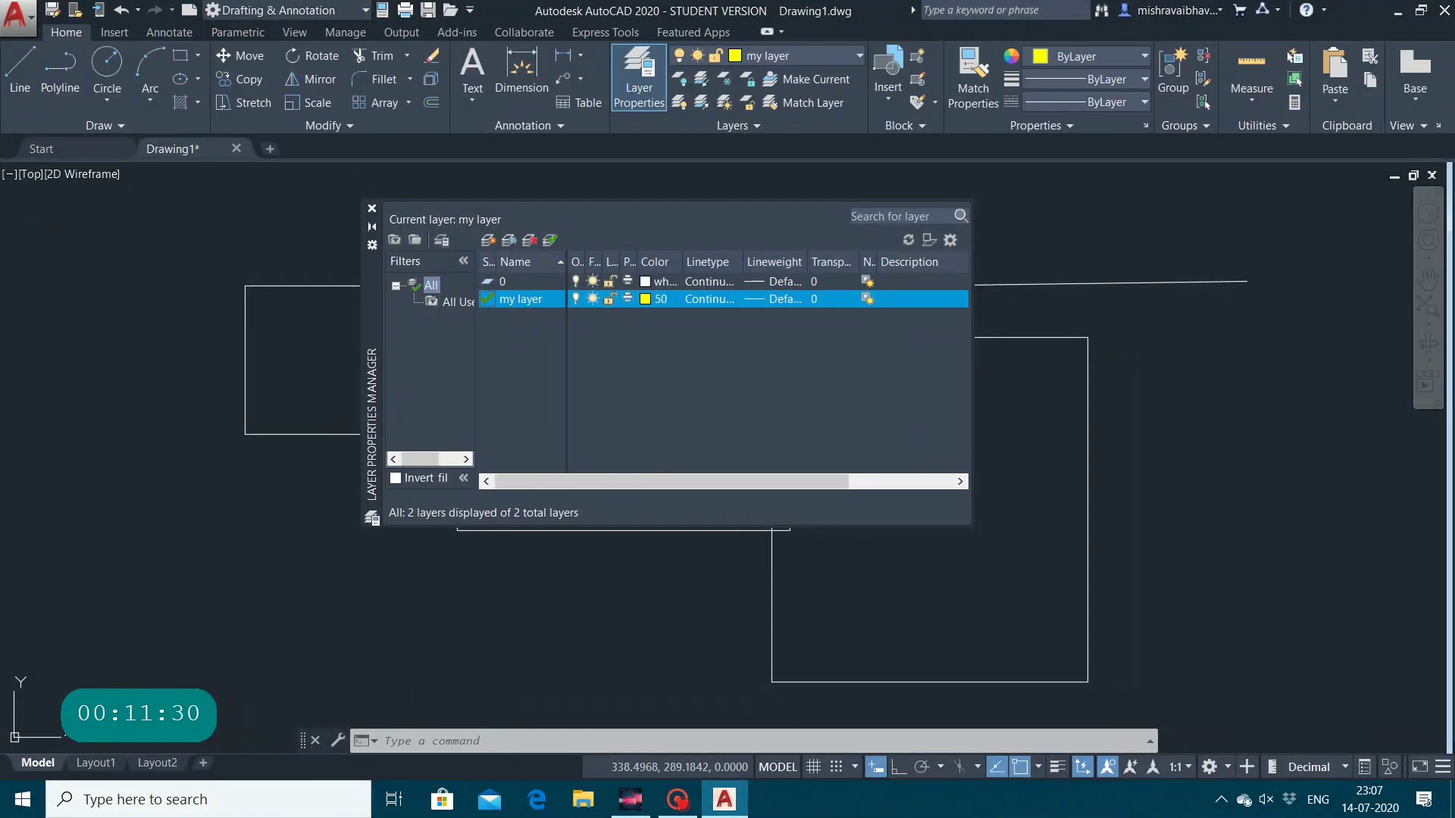
click(488, 281)
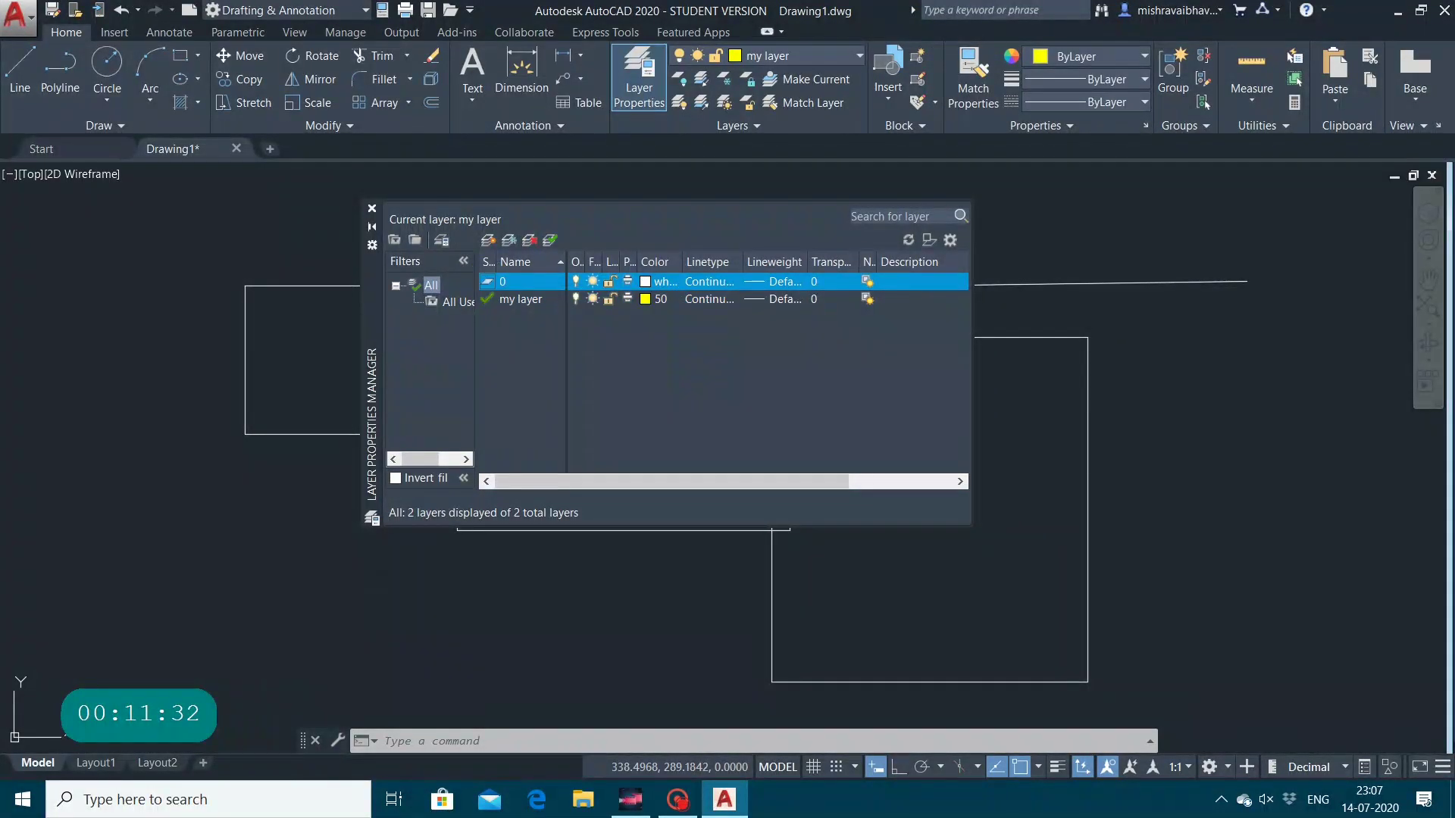
double_click(488, 281)
click(497, 299)
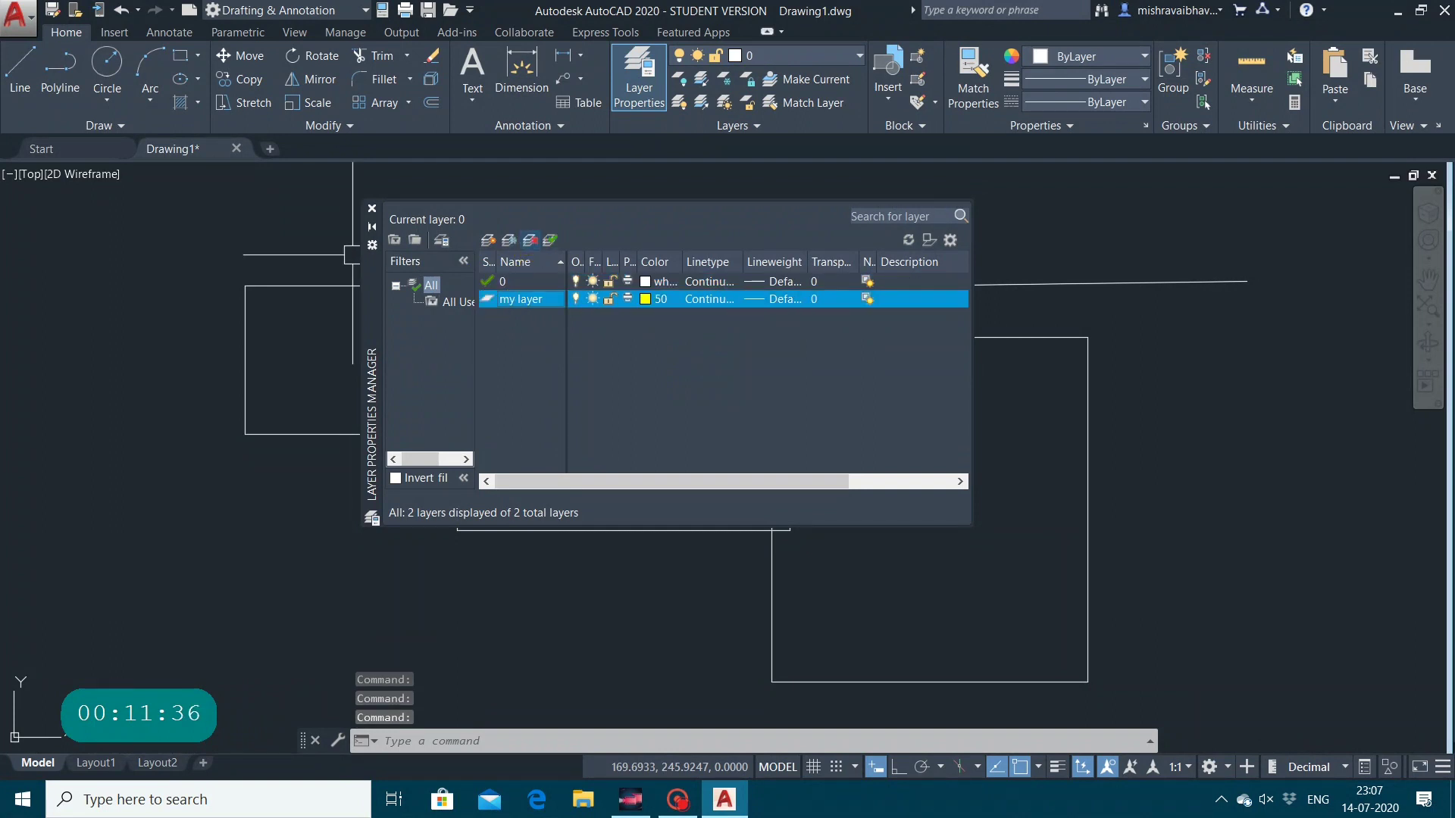
click(529, 239)
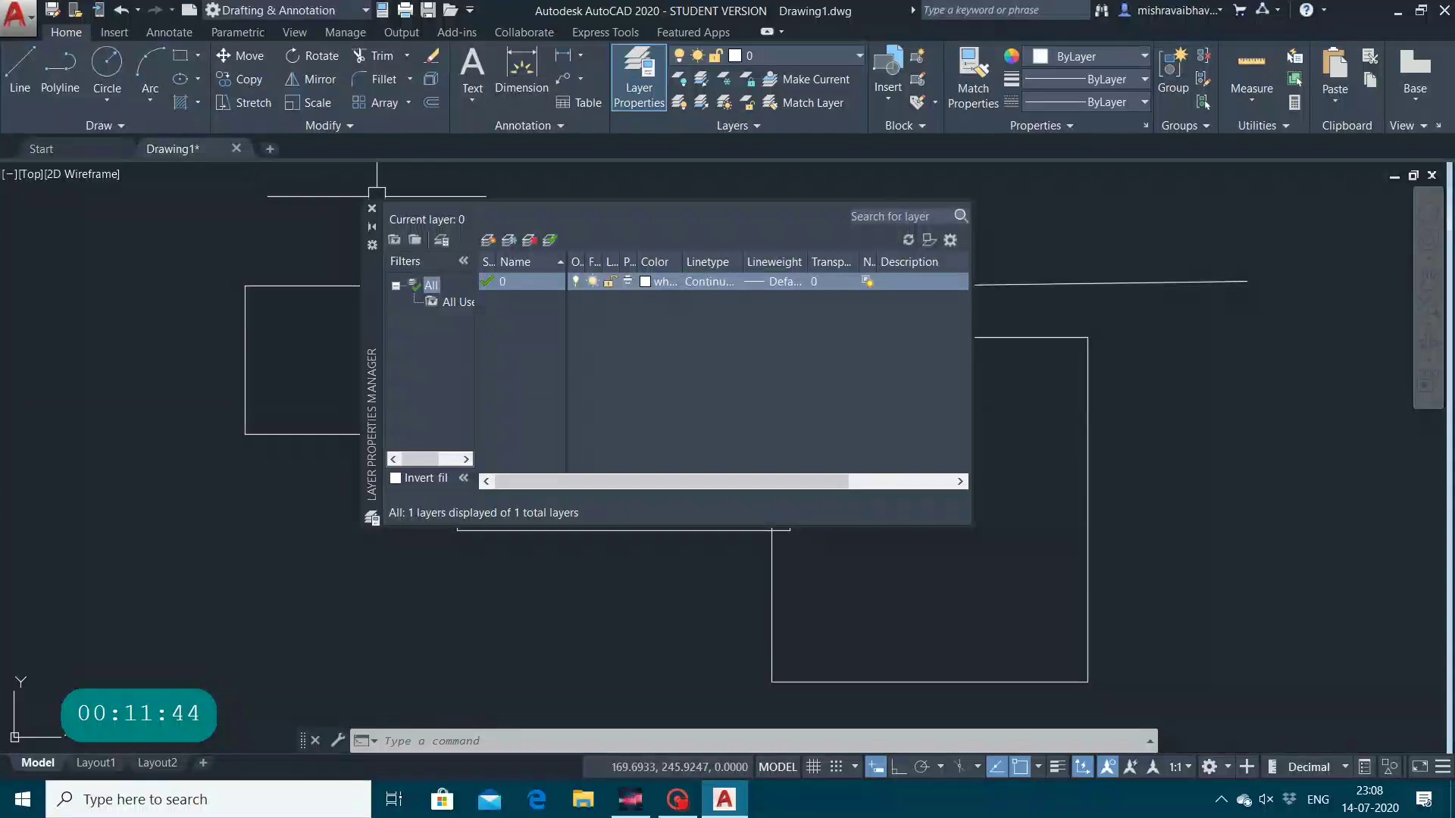
click(371, 207)
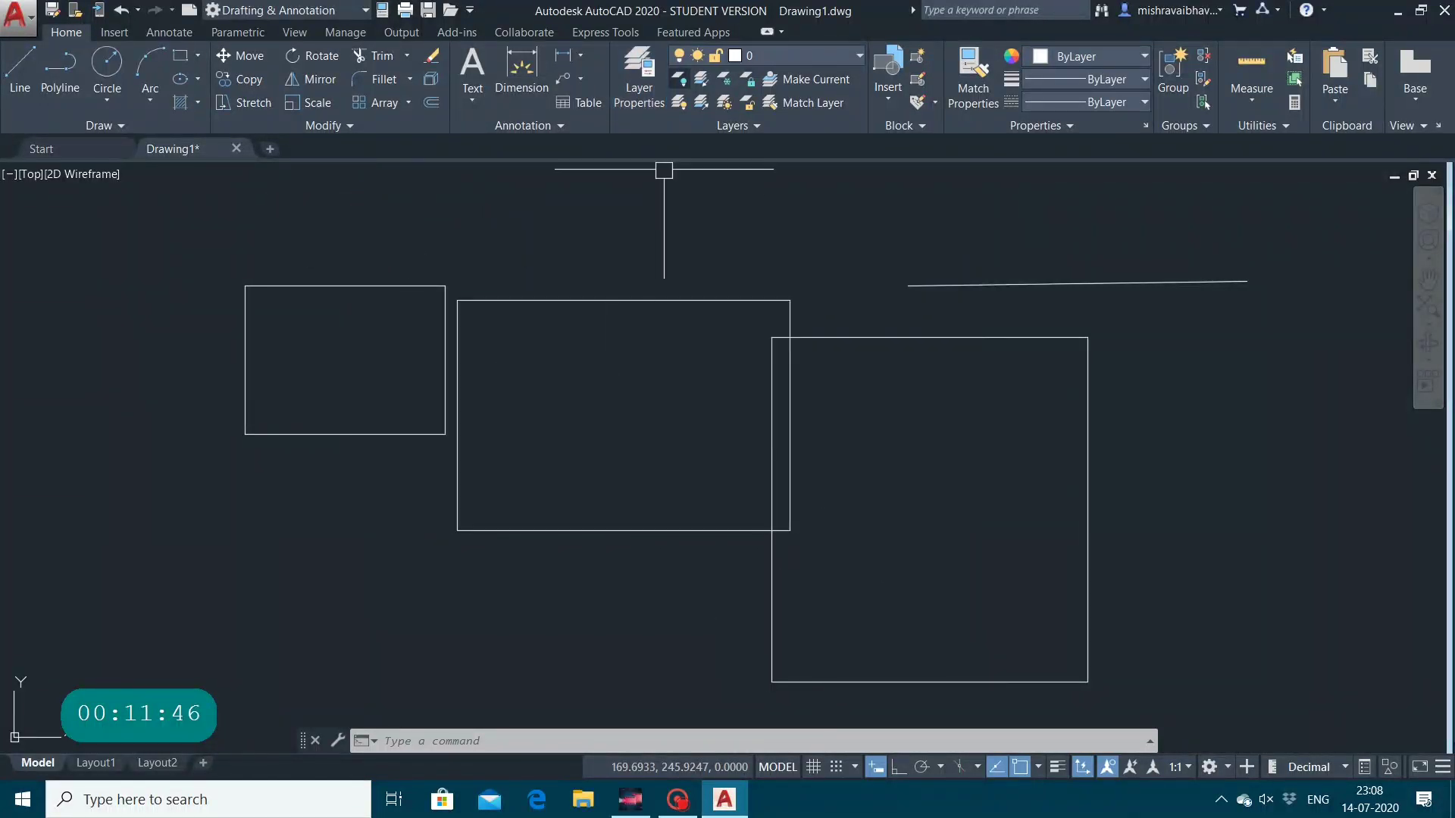
Open the Layer dropdown list in the Home tab's Layers panel.
click(796, 56)
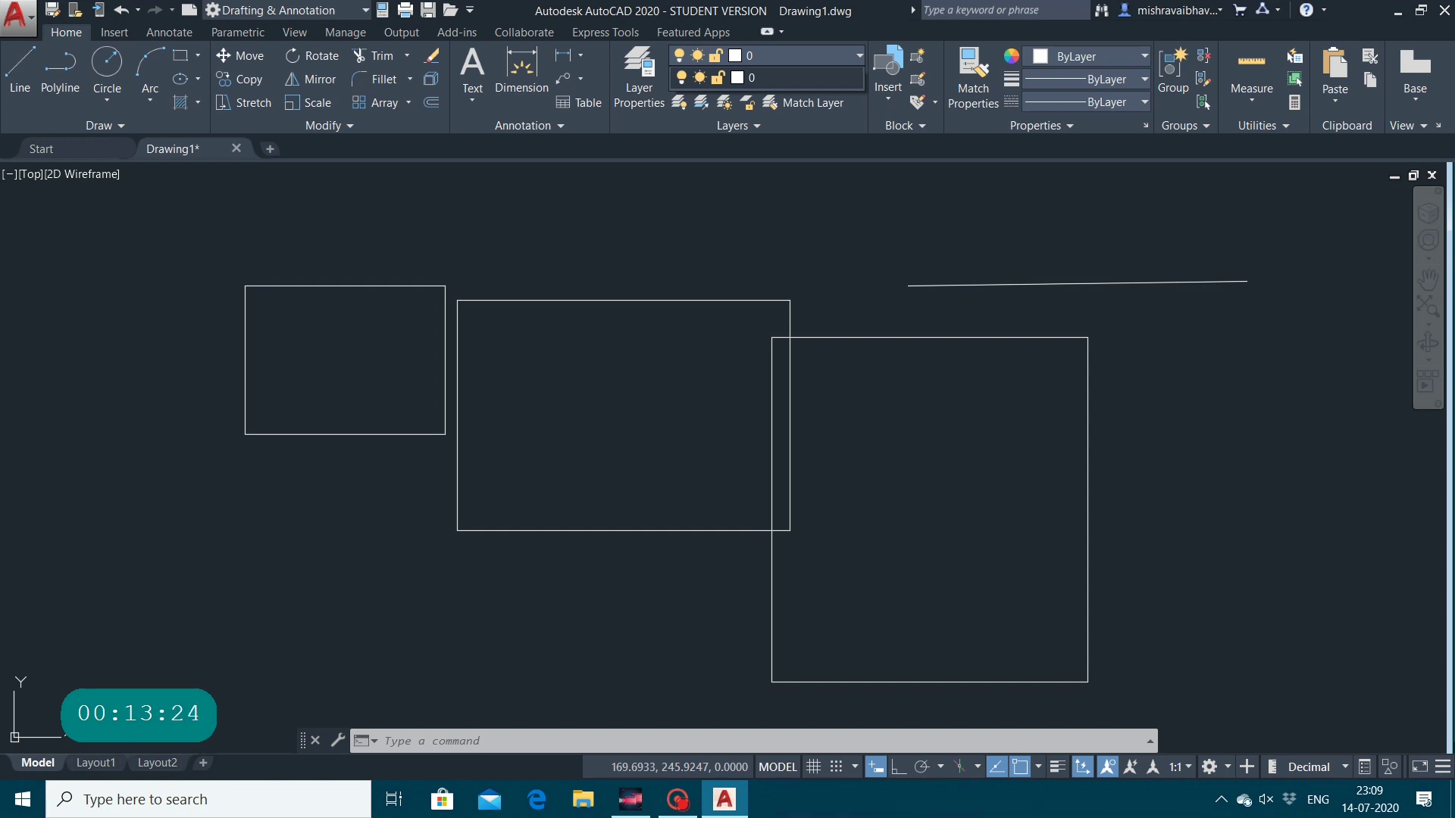
Close the Layer dropdown so the three rectangles are fully visible.
click(617, 384)
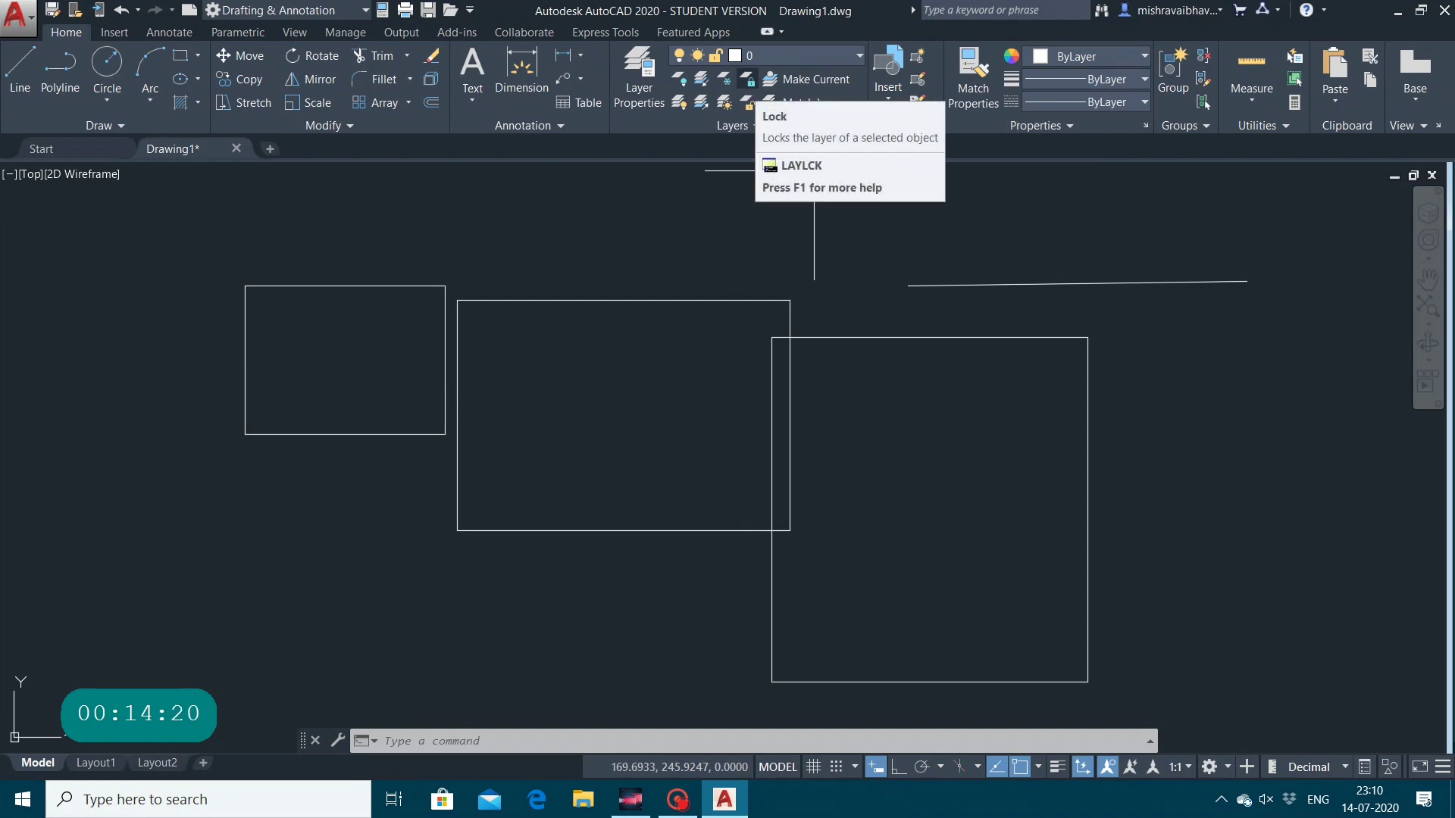
Lock layer 0 by picking a rectangle, then unlock it from the Layer dropdown.
click(746, 79)
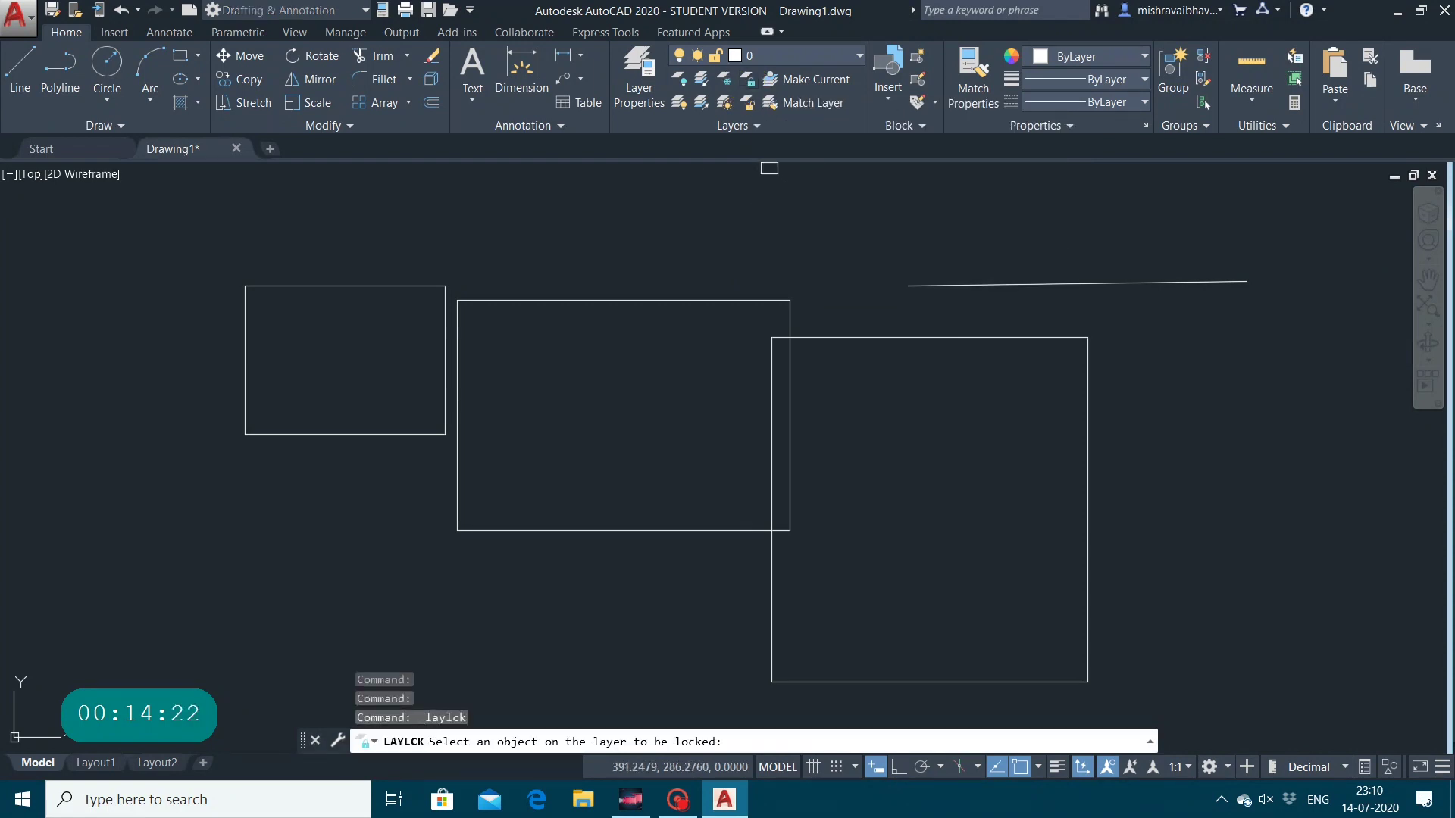
click(558, 300)
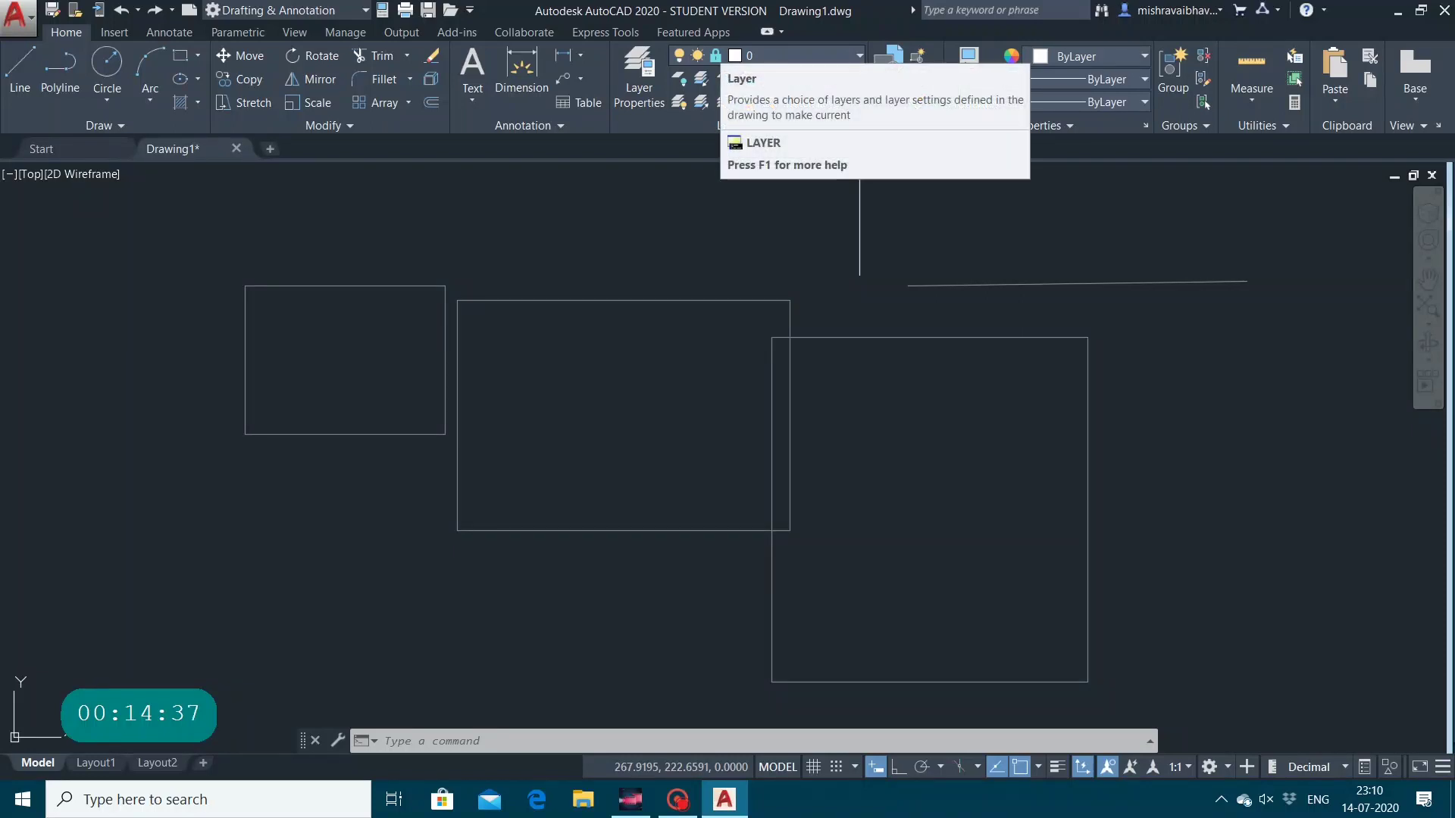
click(720, 53)
click(716, 55)
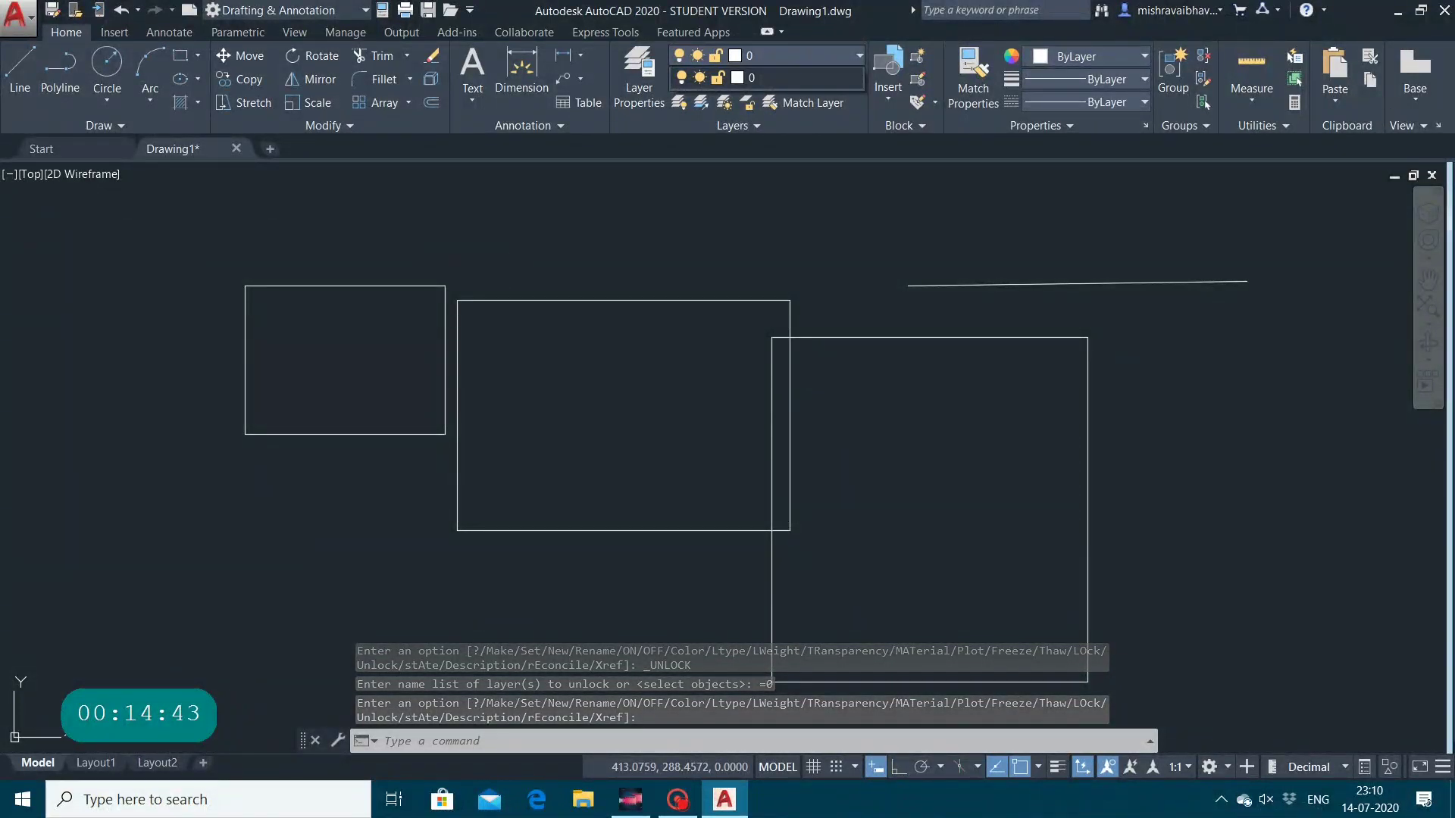
Dismiss the Layer dropdown to return to the plain drawing.
click(682, 158)
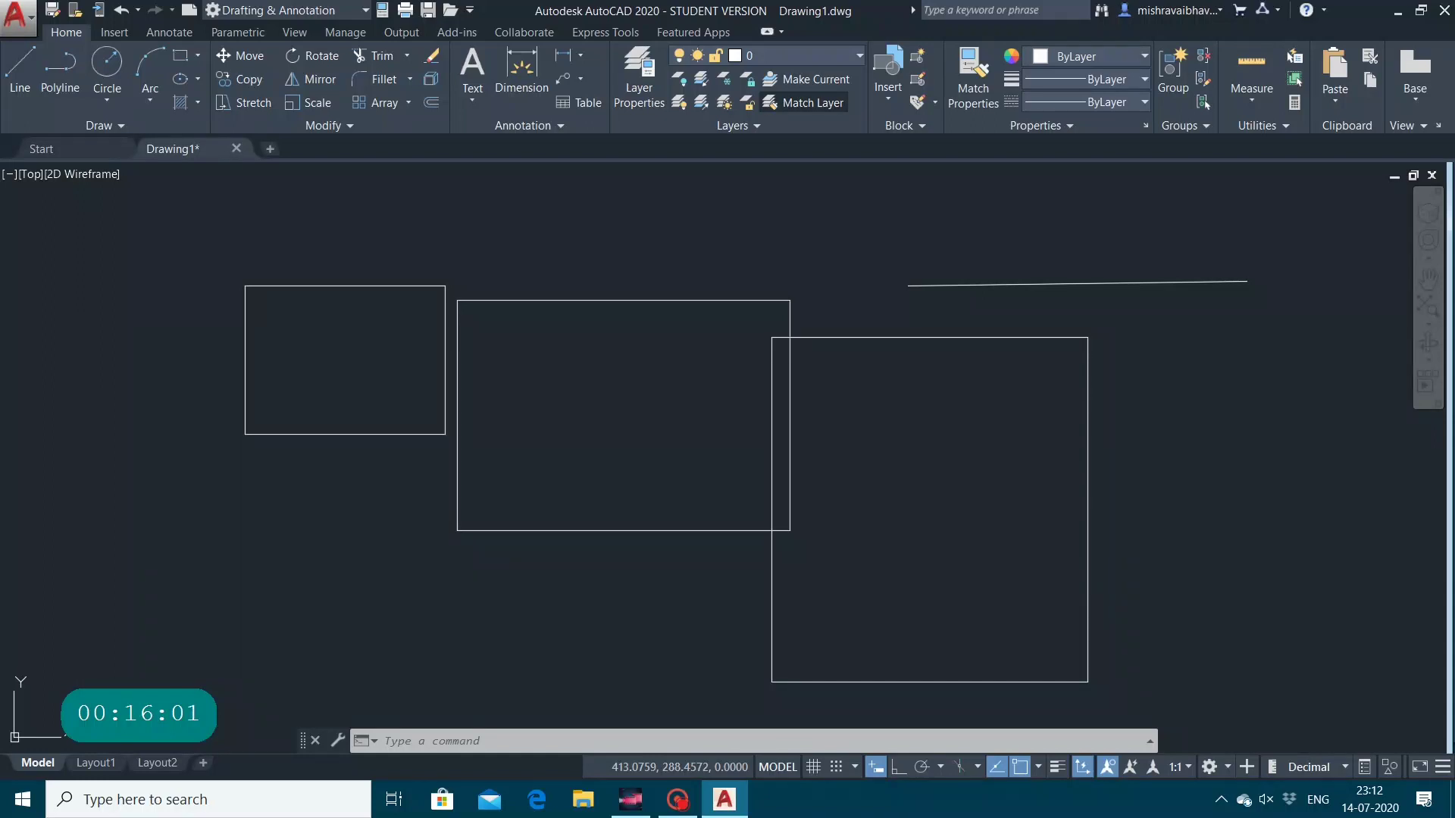
Expand the Layers panel slide-out showing Layer State and locked layer fading at 50%.
click(753, 125)
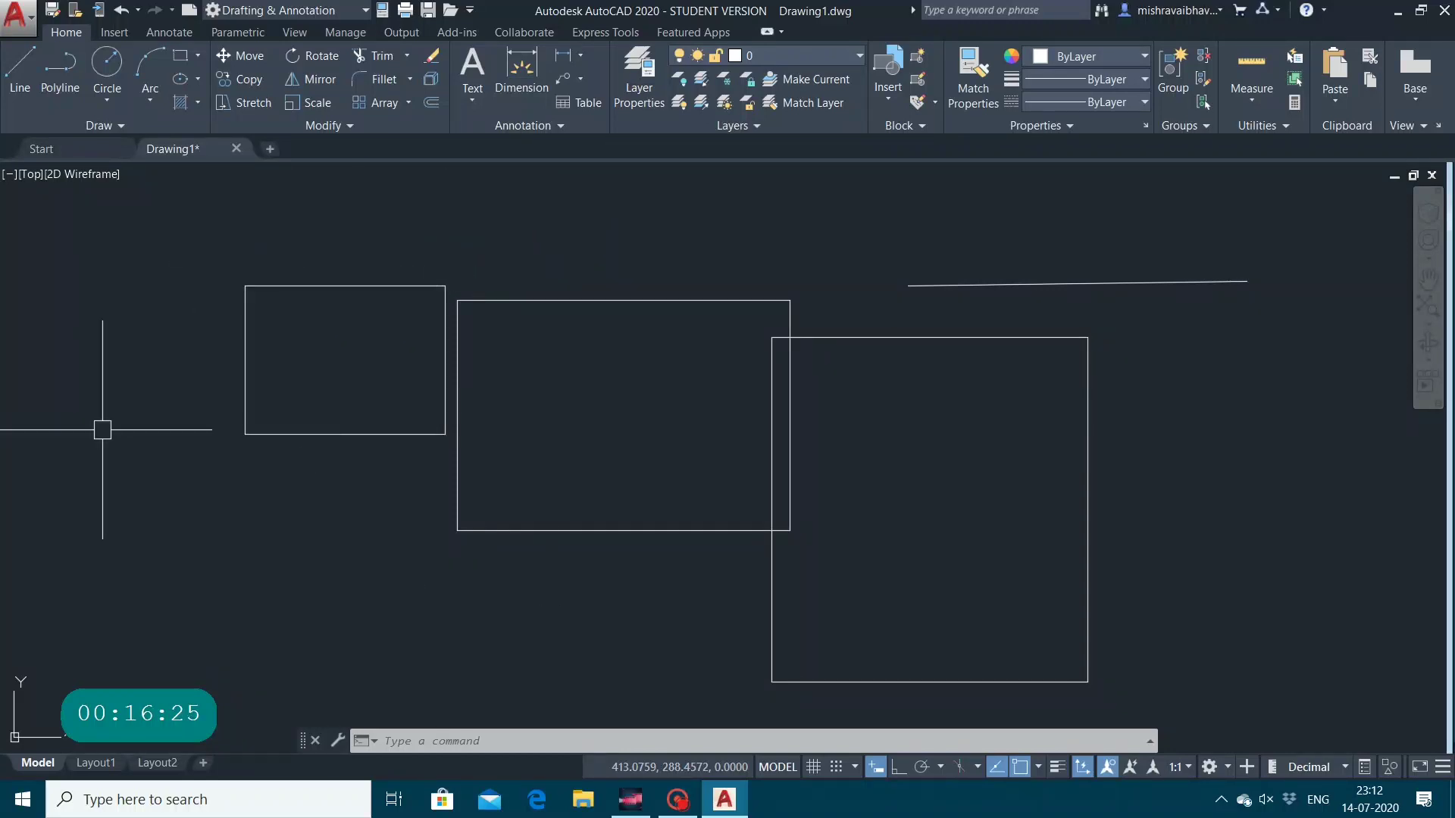
click(732, 125)
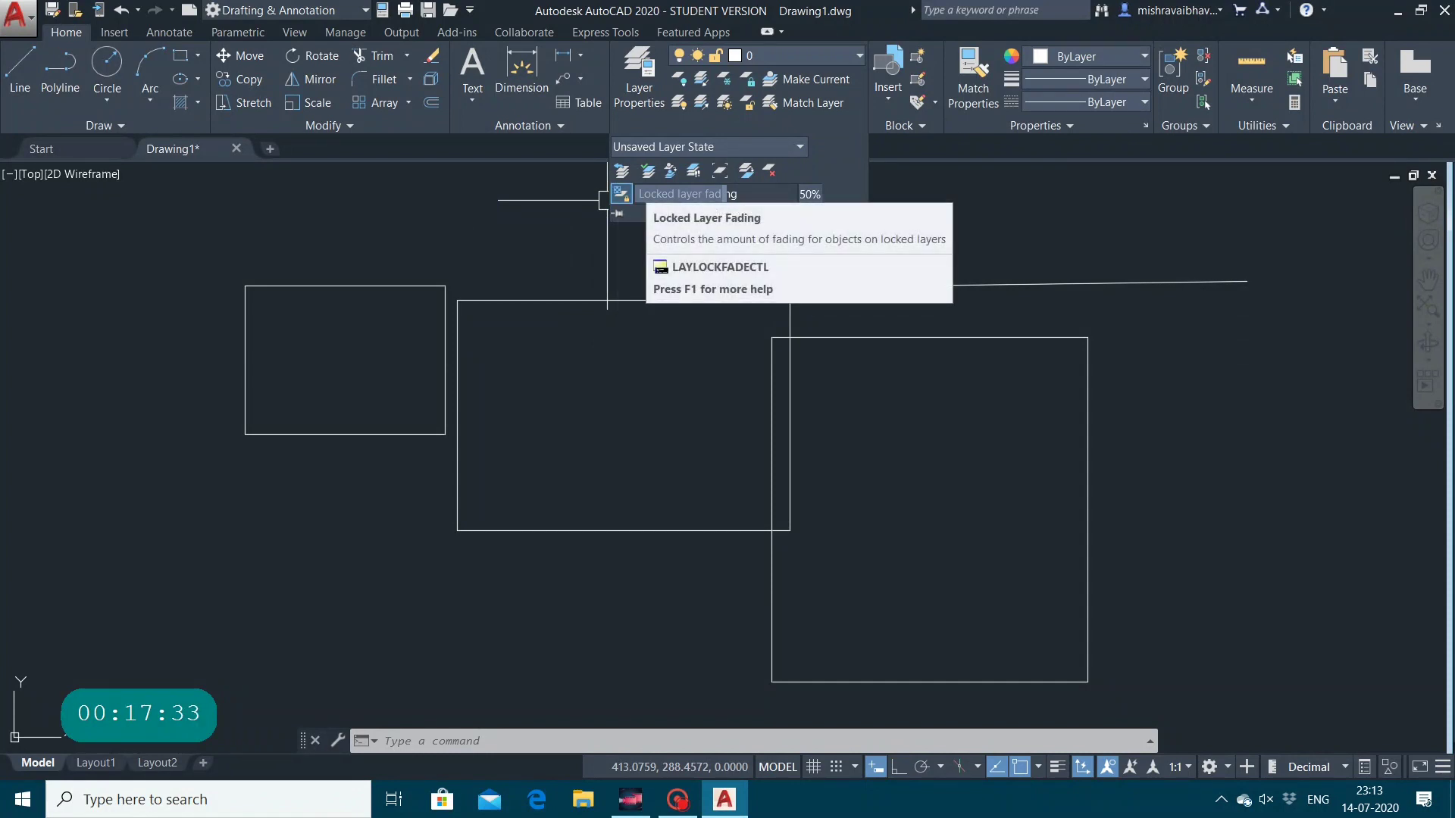
Set locked layer fading to about 51% and dismiss the Layers slide-out.
mouse_move(653, 195)
mouse_down()
mouse_move(728, 206)
mouse_move(861, 188)
mouse_move(934, 206)
mouse_up()
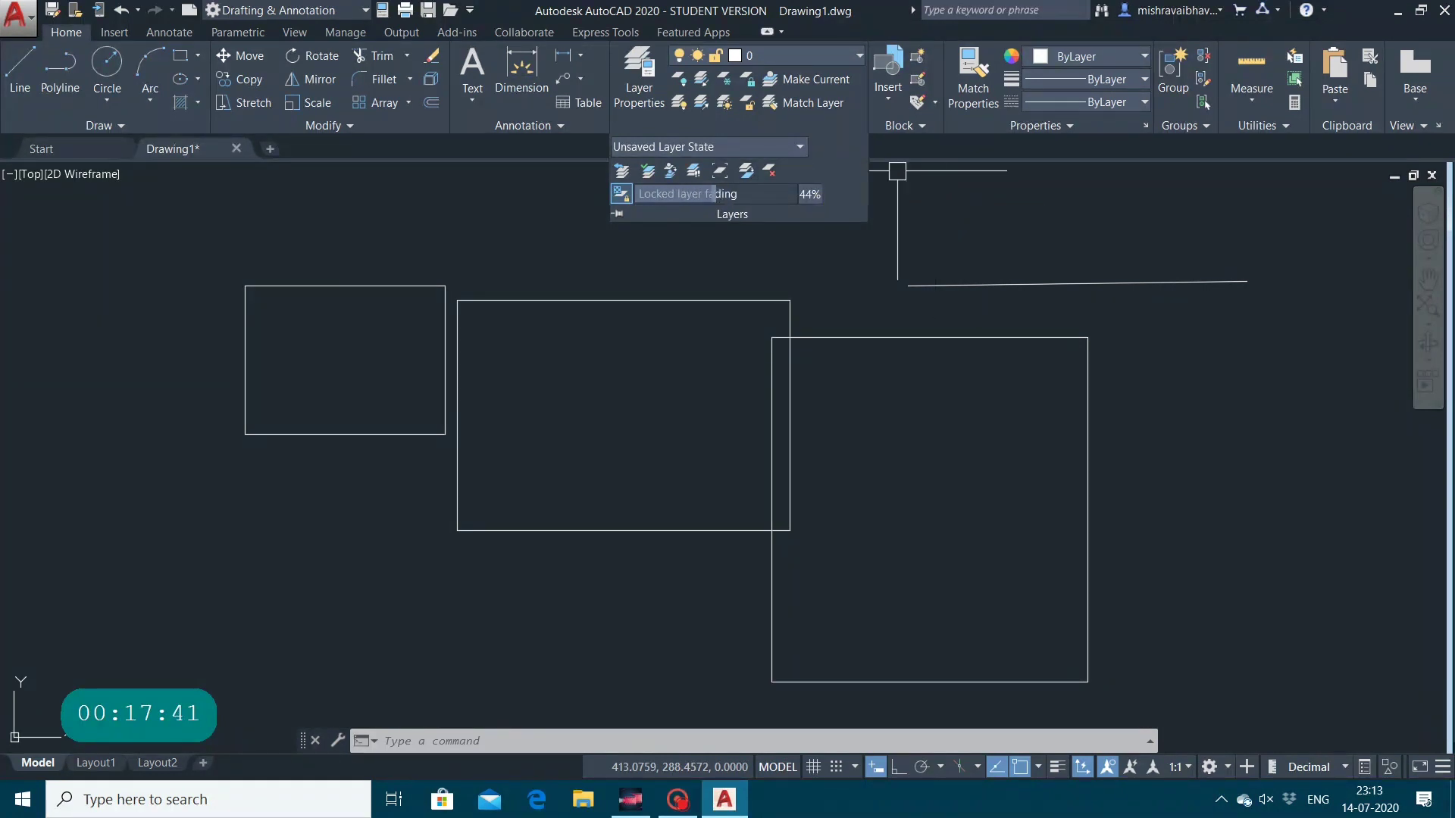
drag(721, 195, 787, 208)
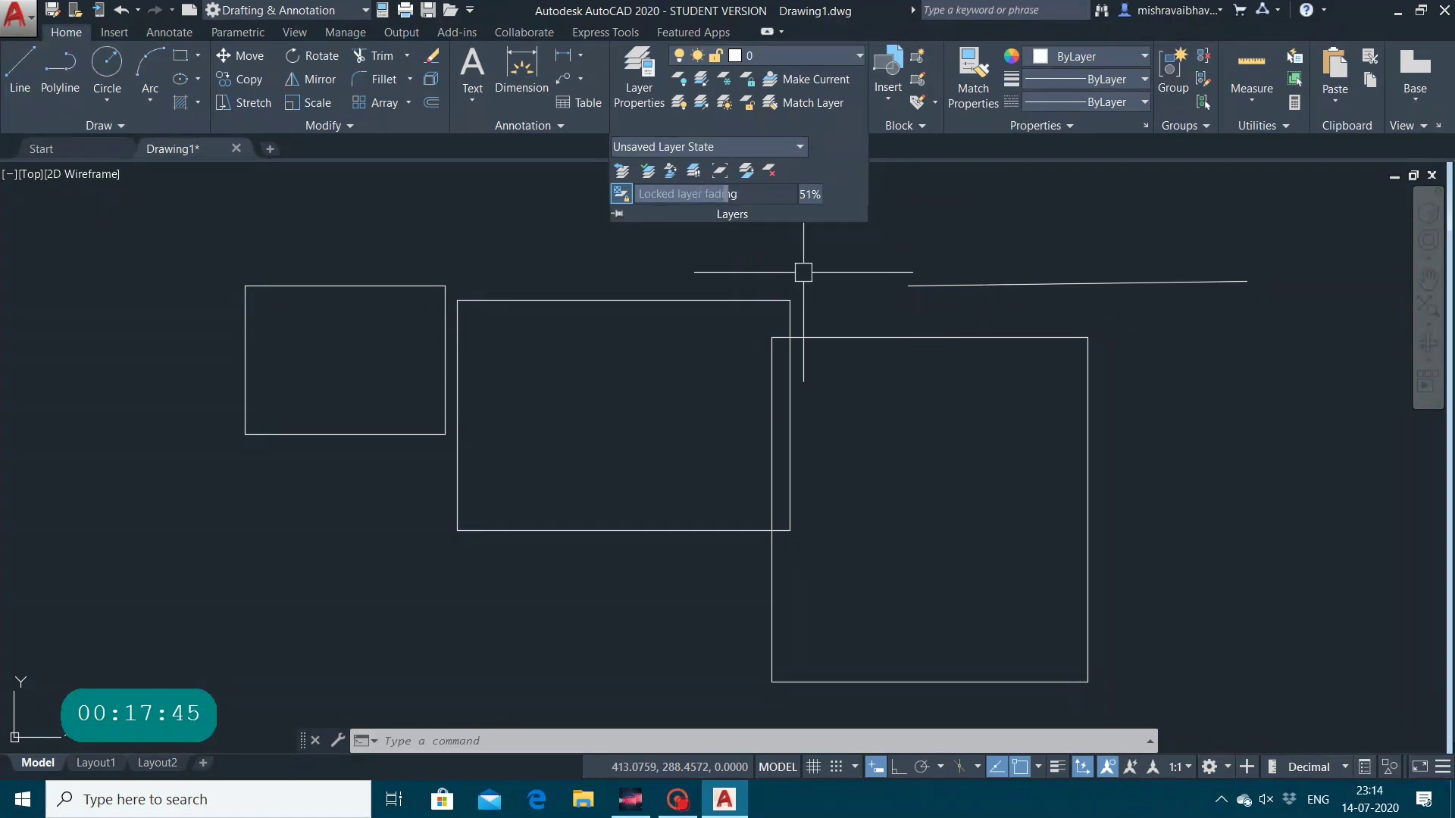
click(729, 269)
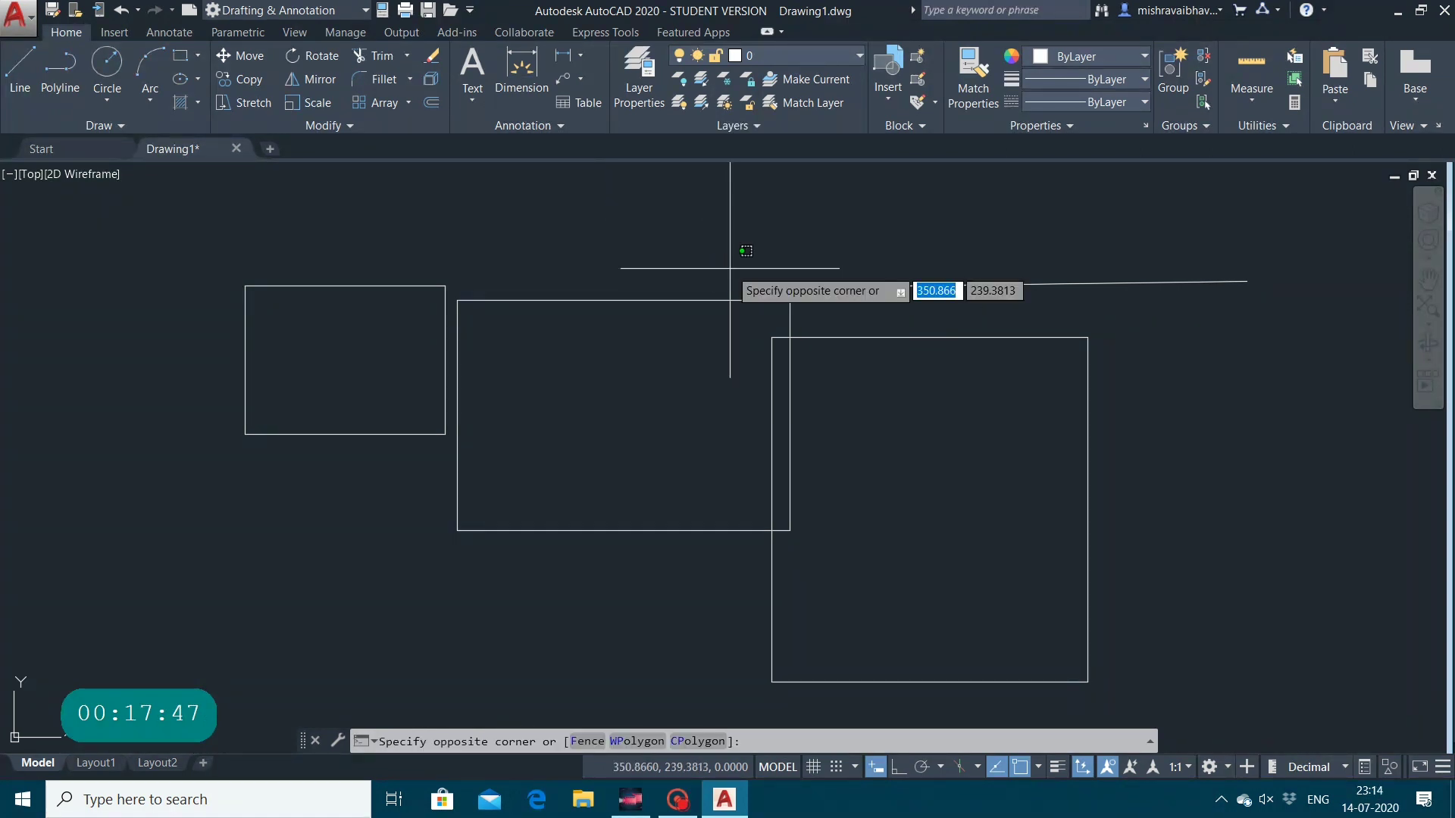
Clear the selection, pan the rectangles toward the upper right, and switch to the Start page.
key(Escape)
key(Escape)
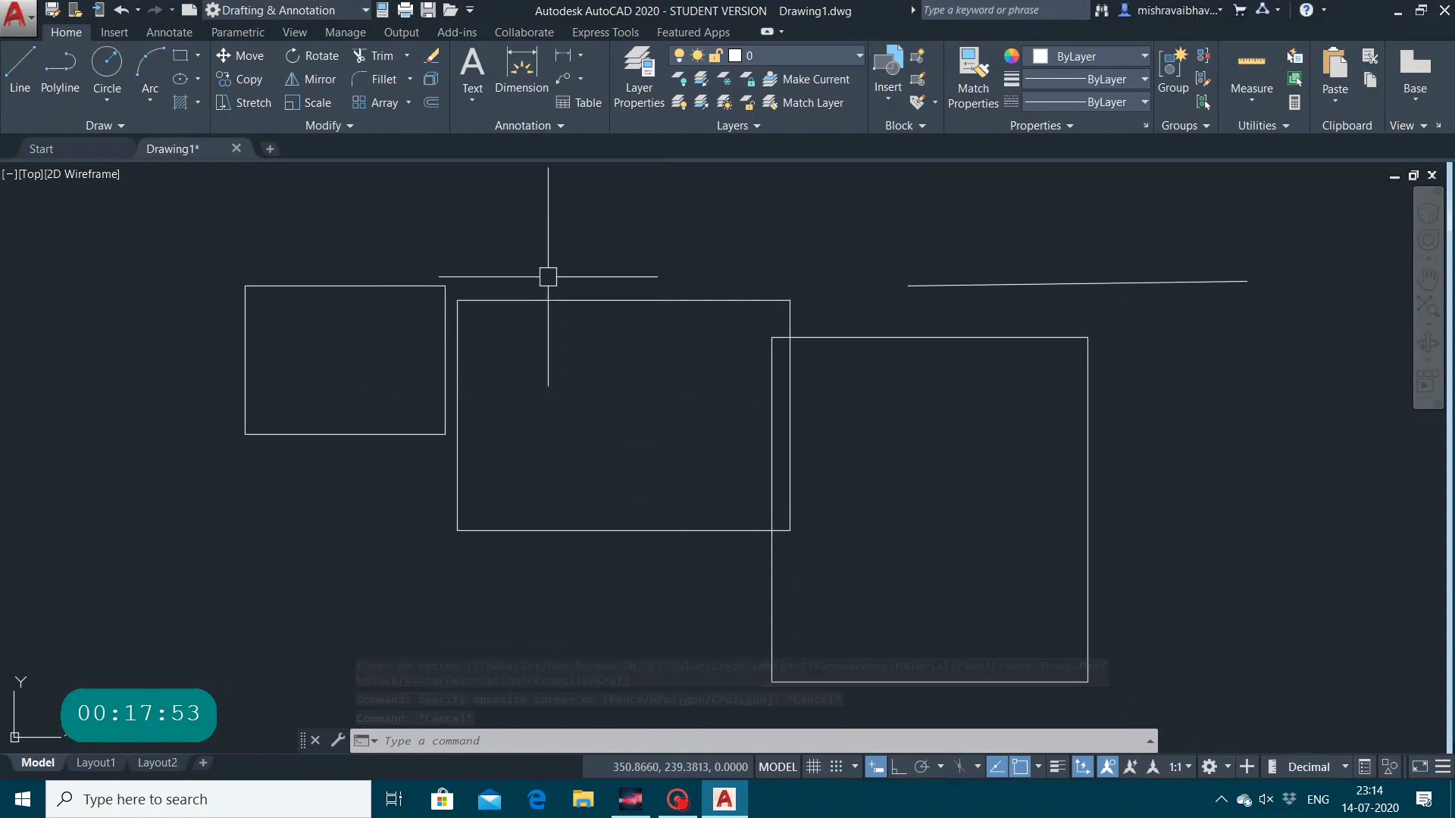
click(535, 300)
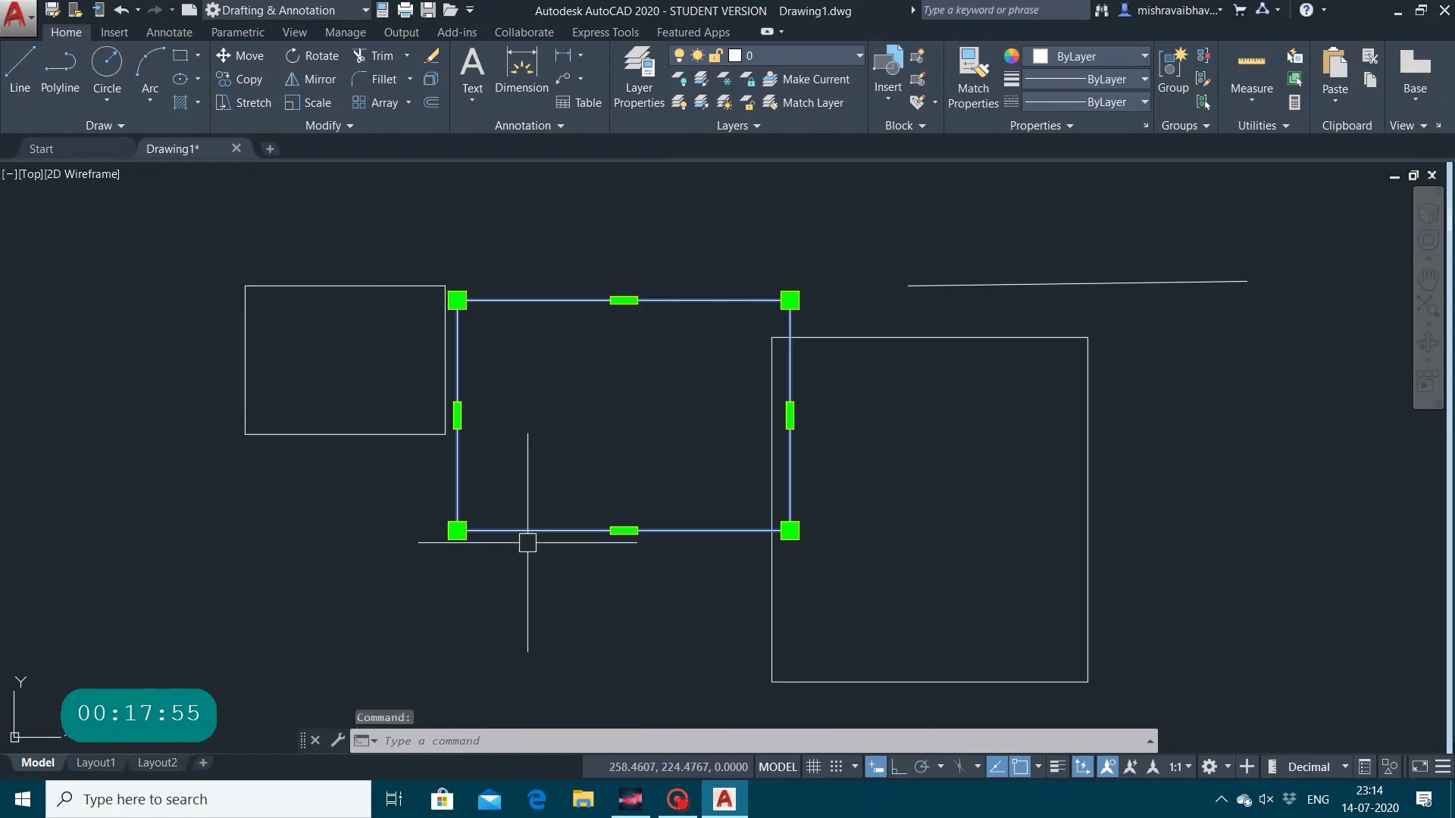
key(Escape)
key(Escape)
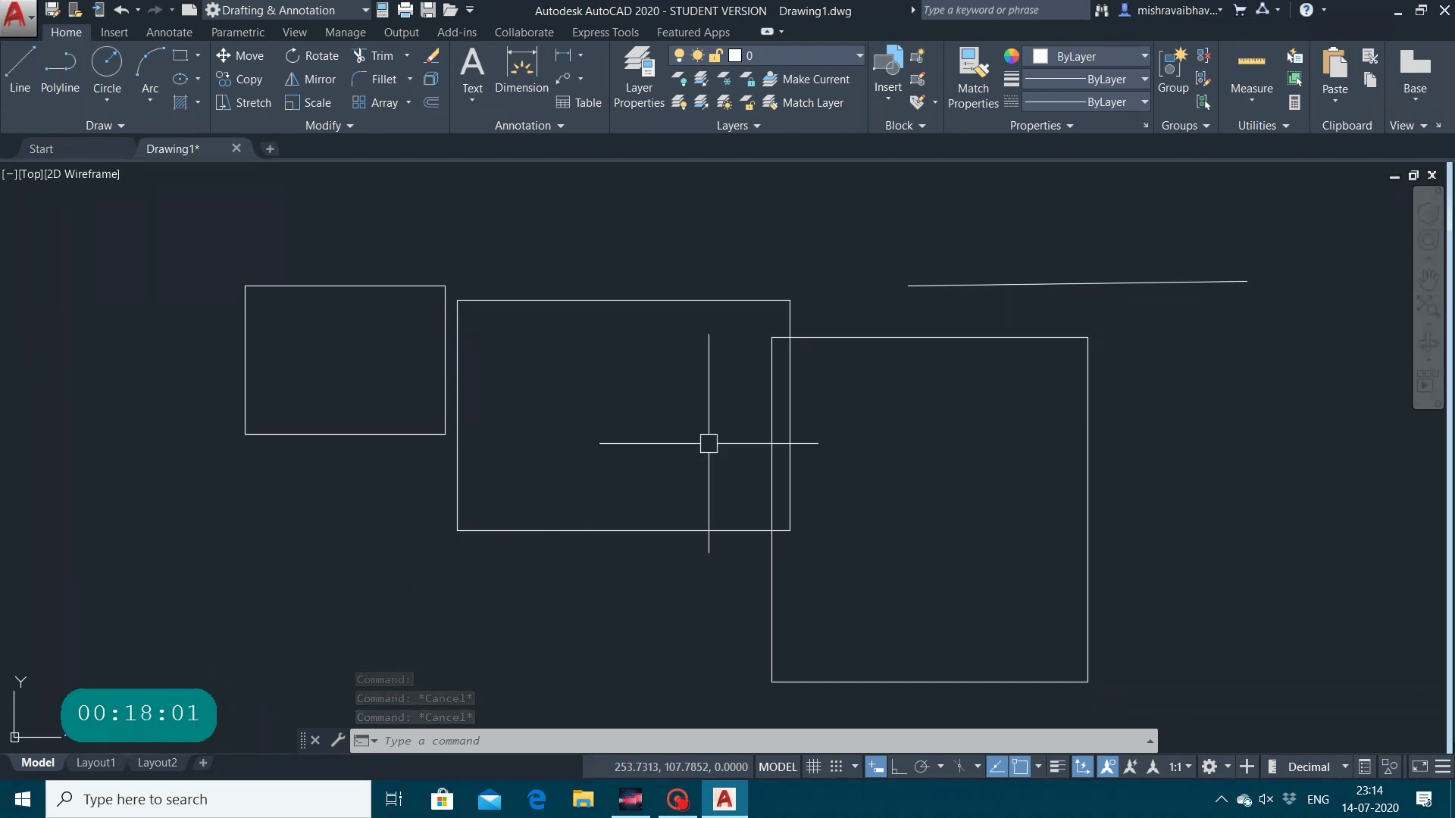
click(1428, 280)
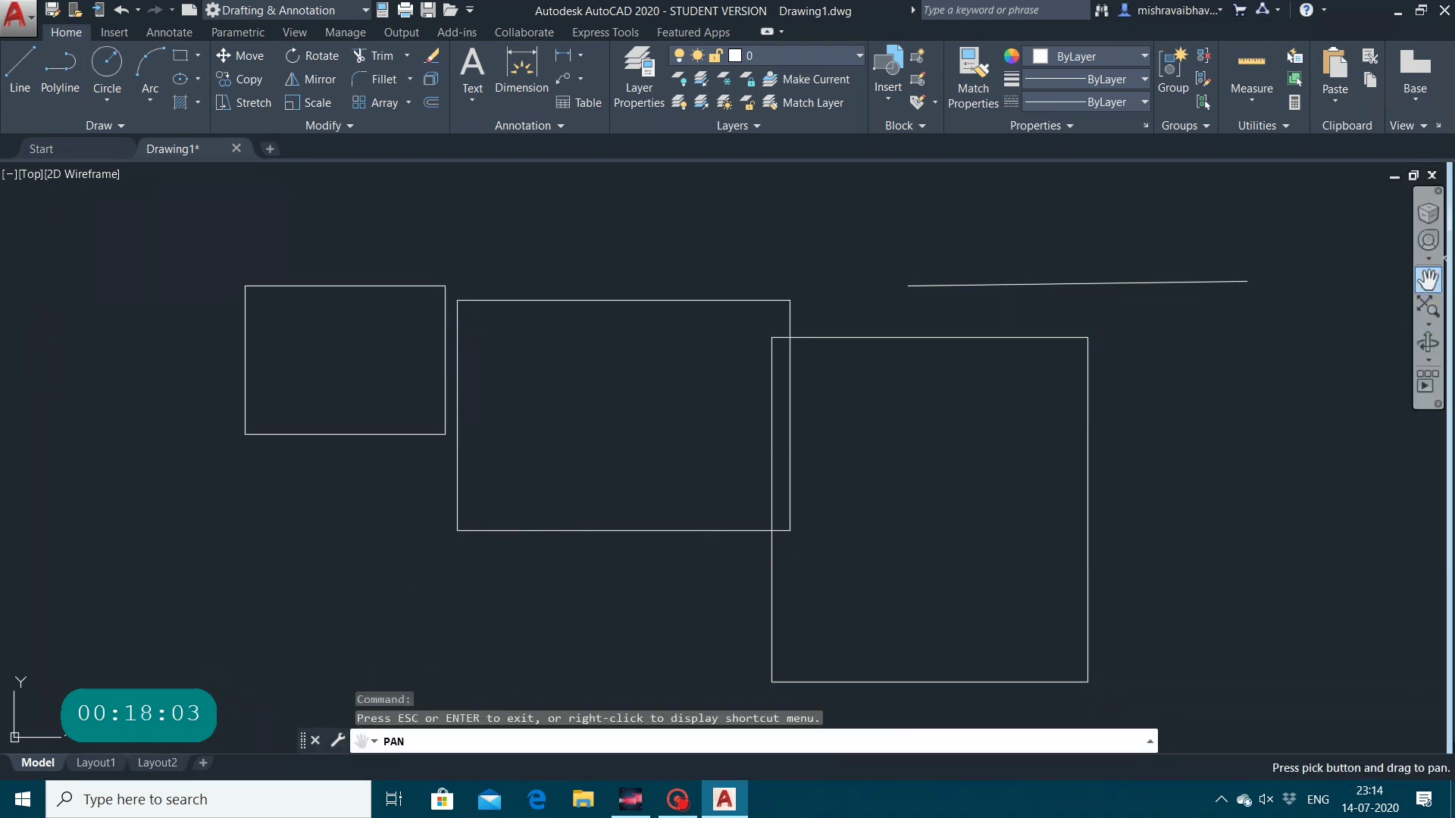
drag(636, 445, 1140, 106)
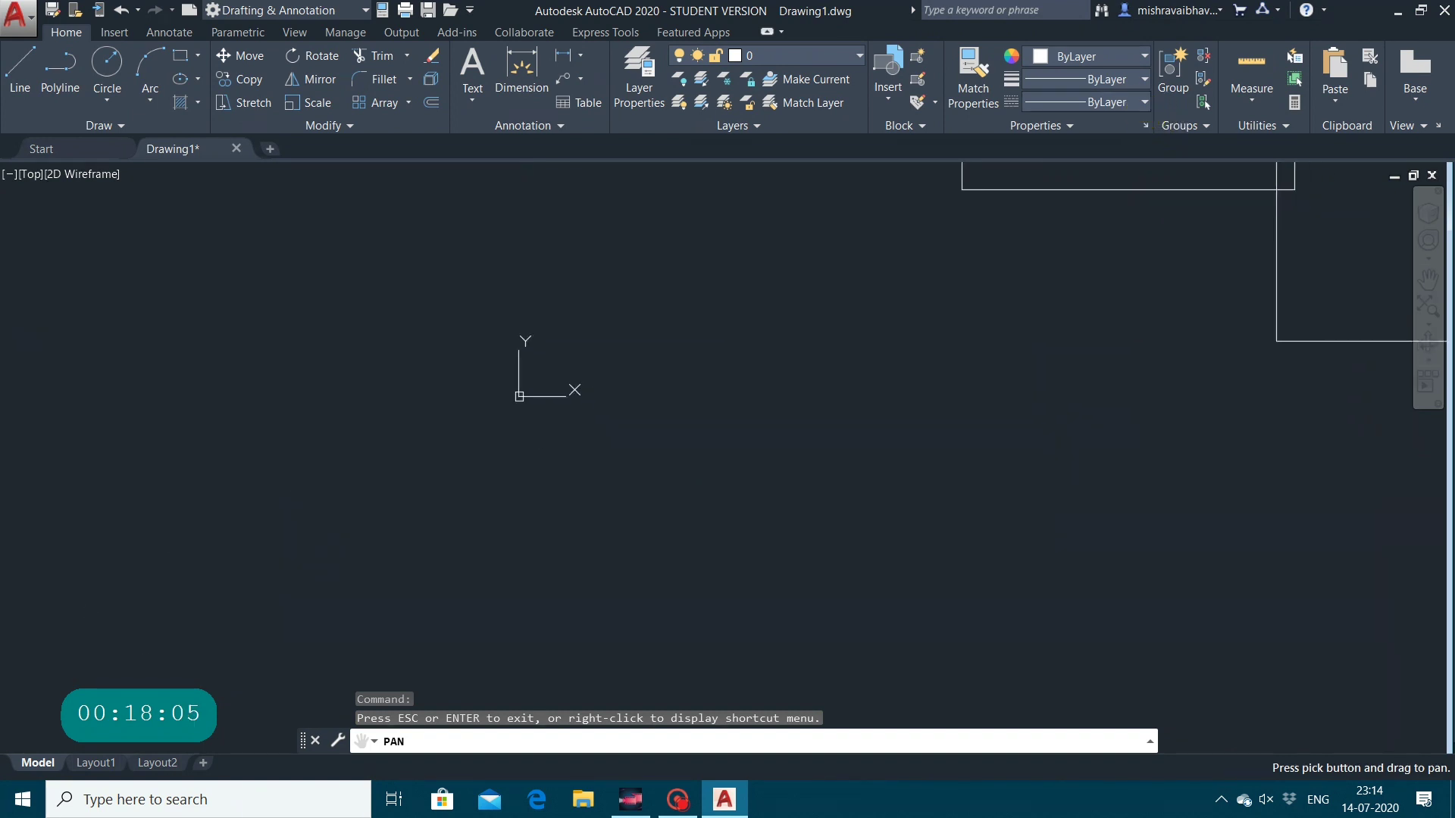
click(69, 147)
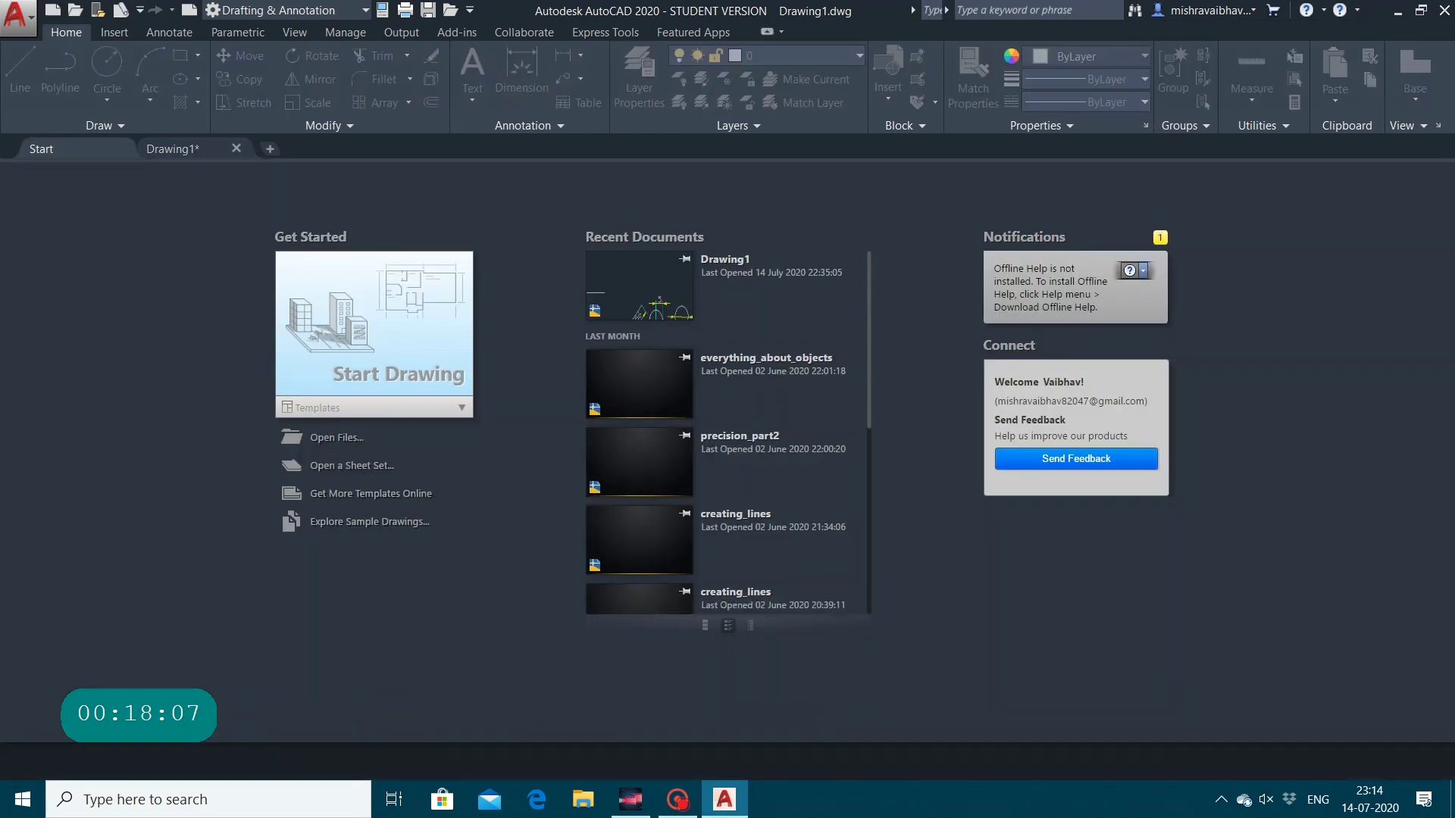
Try opening the recent everything_about_objects drawing and dismiss the missing-file error.
scroll(712, 531, down, 2)
scroll(712, 530, down, 1)
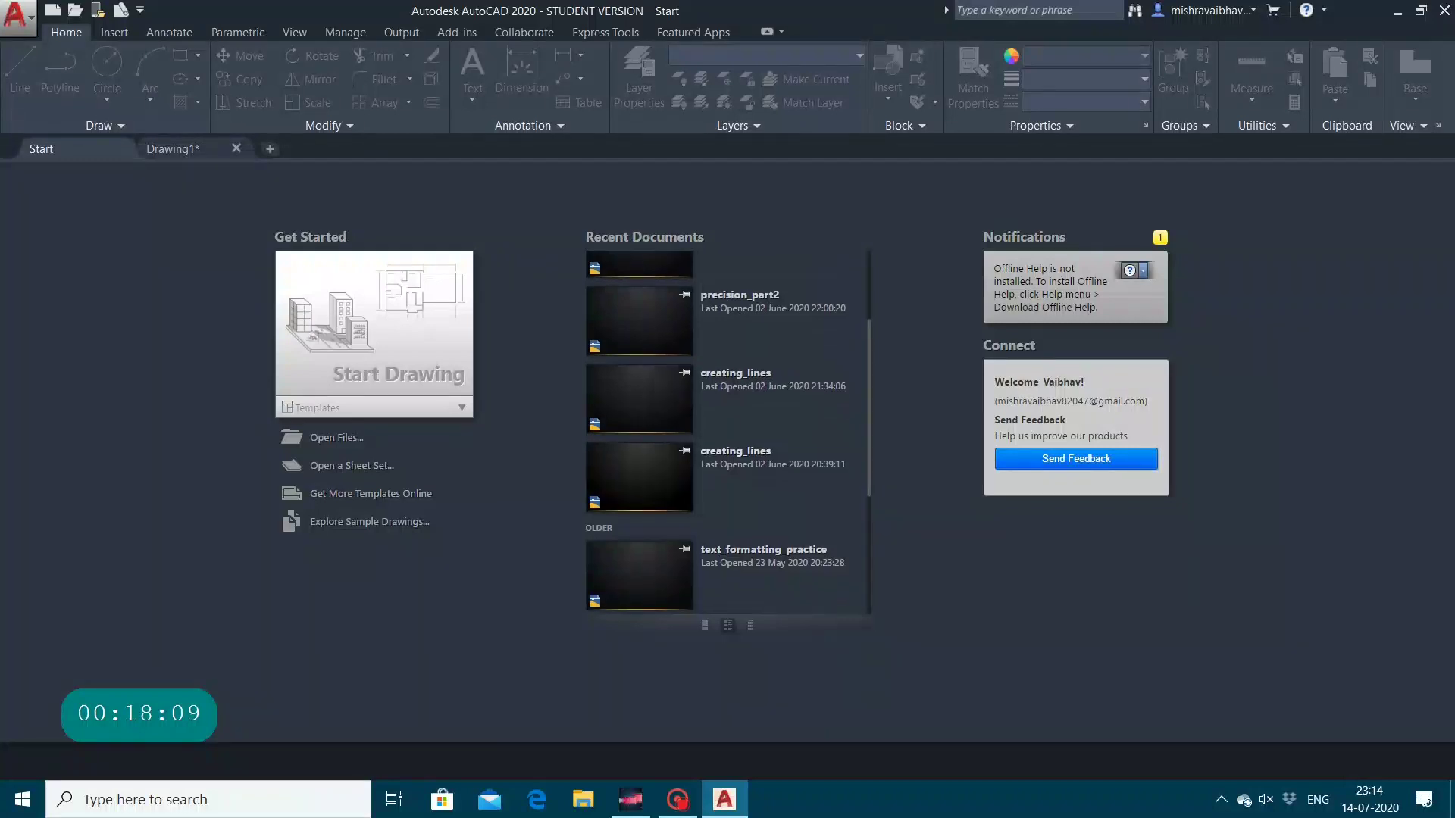
scroll(712, 530, down, 2)
scroll(713, 530, down, 1)
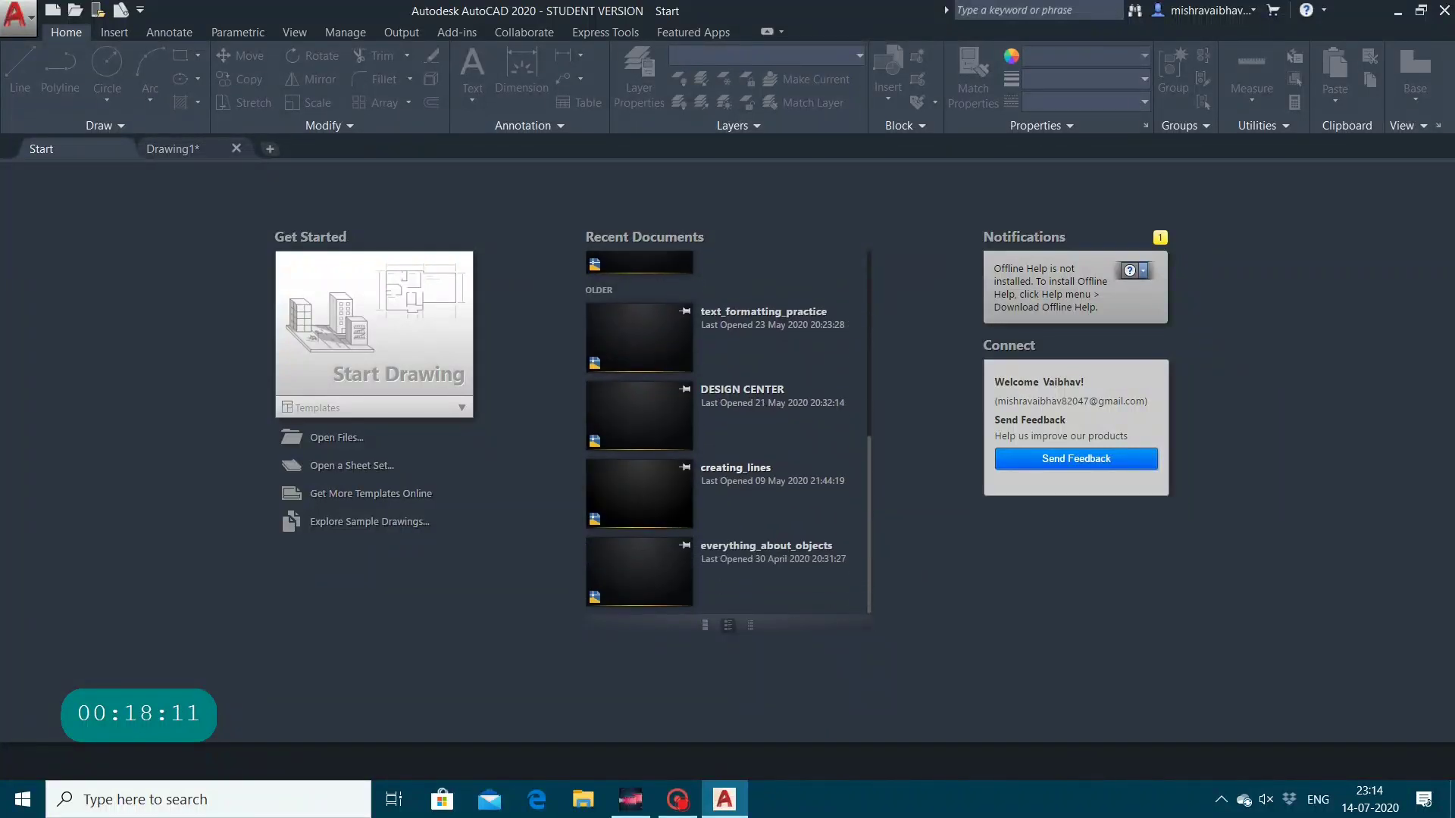
scroll(713, 530, up, 5)
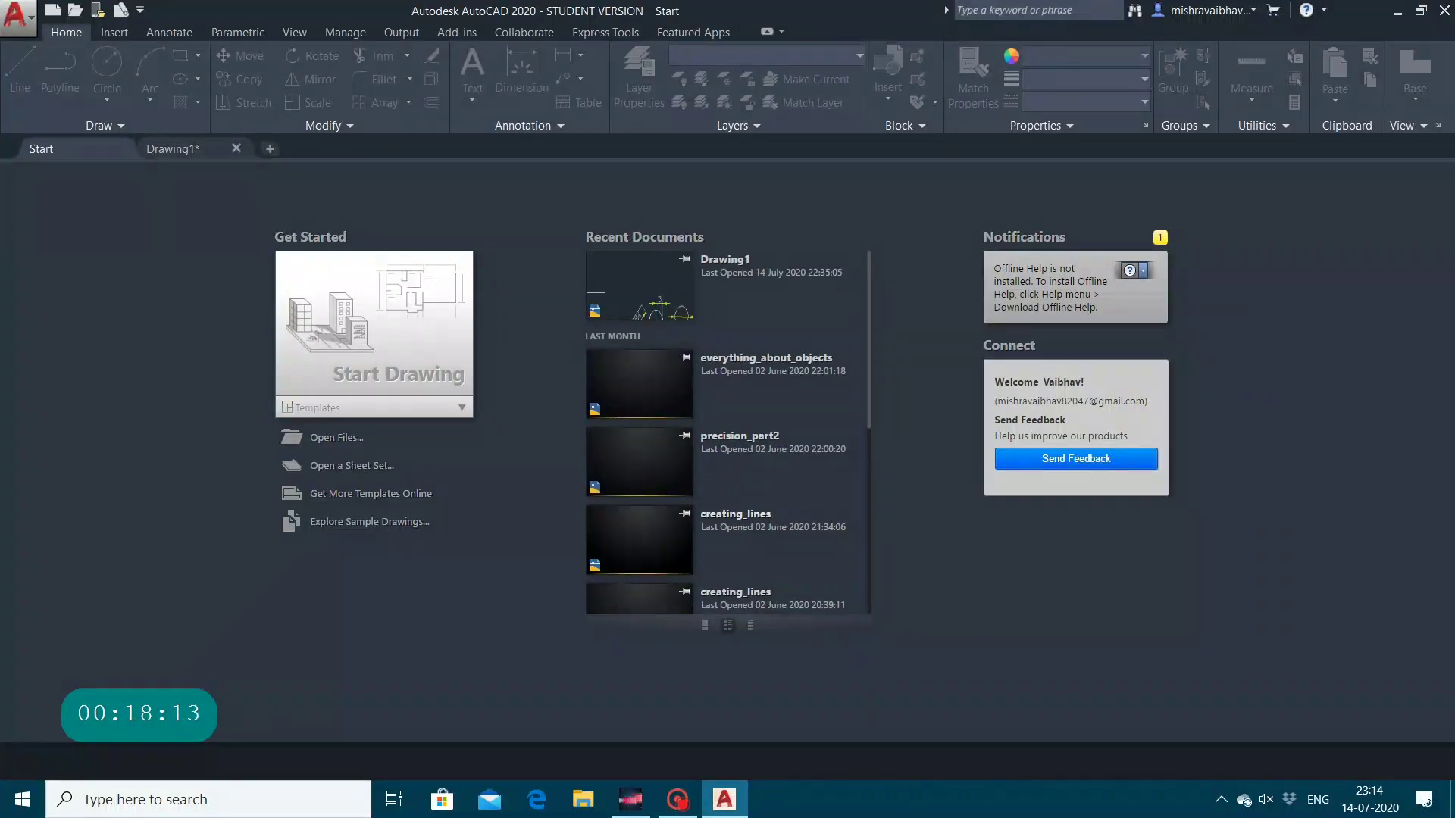
click(639, 383)
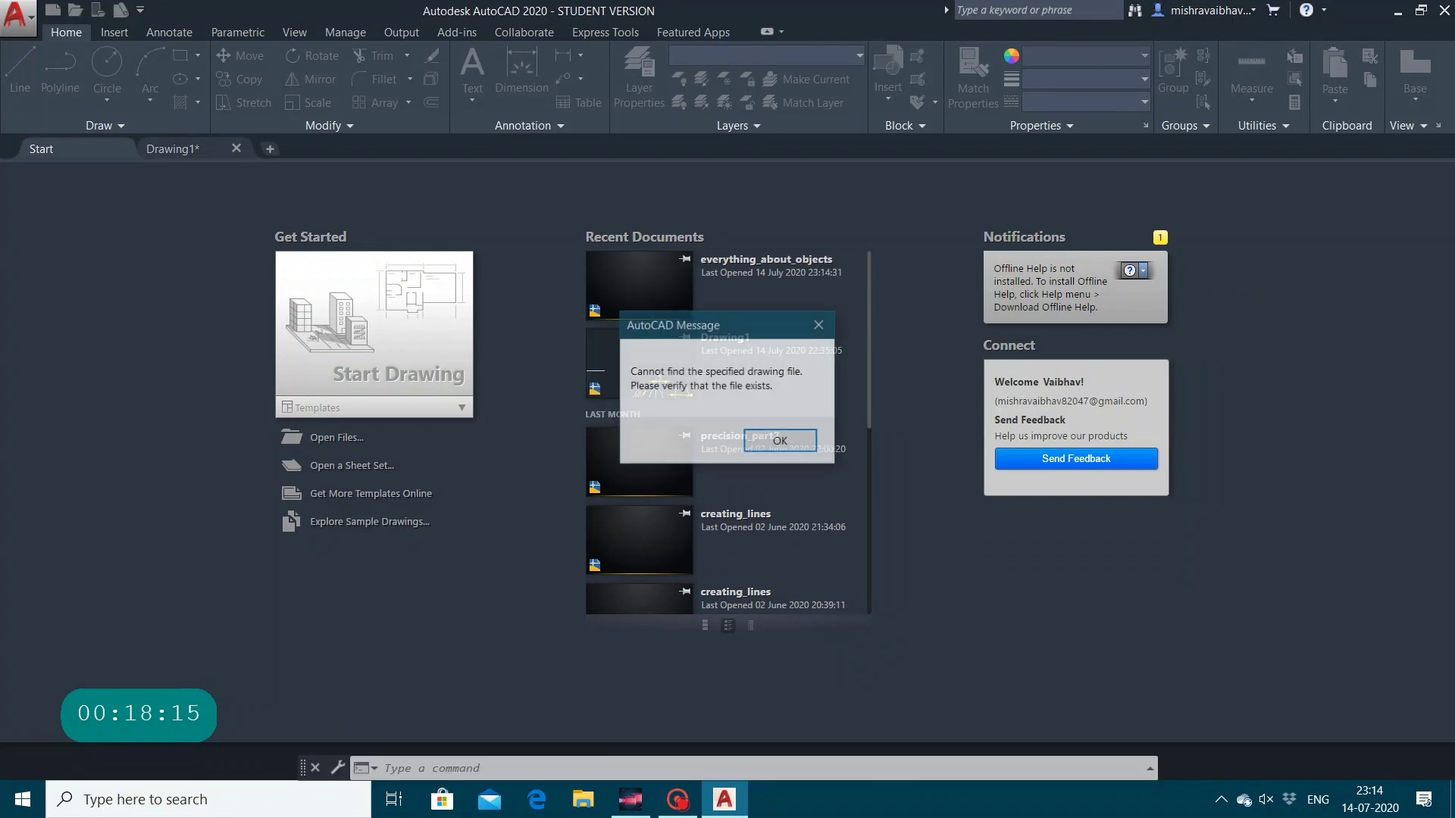
click(791, 446)
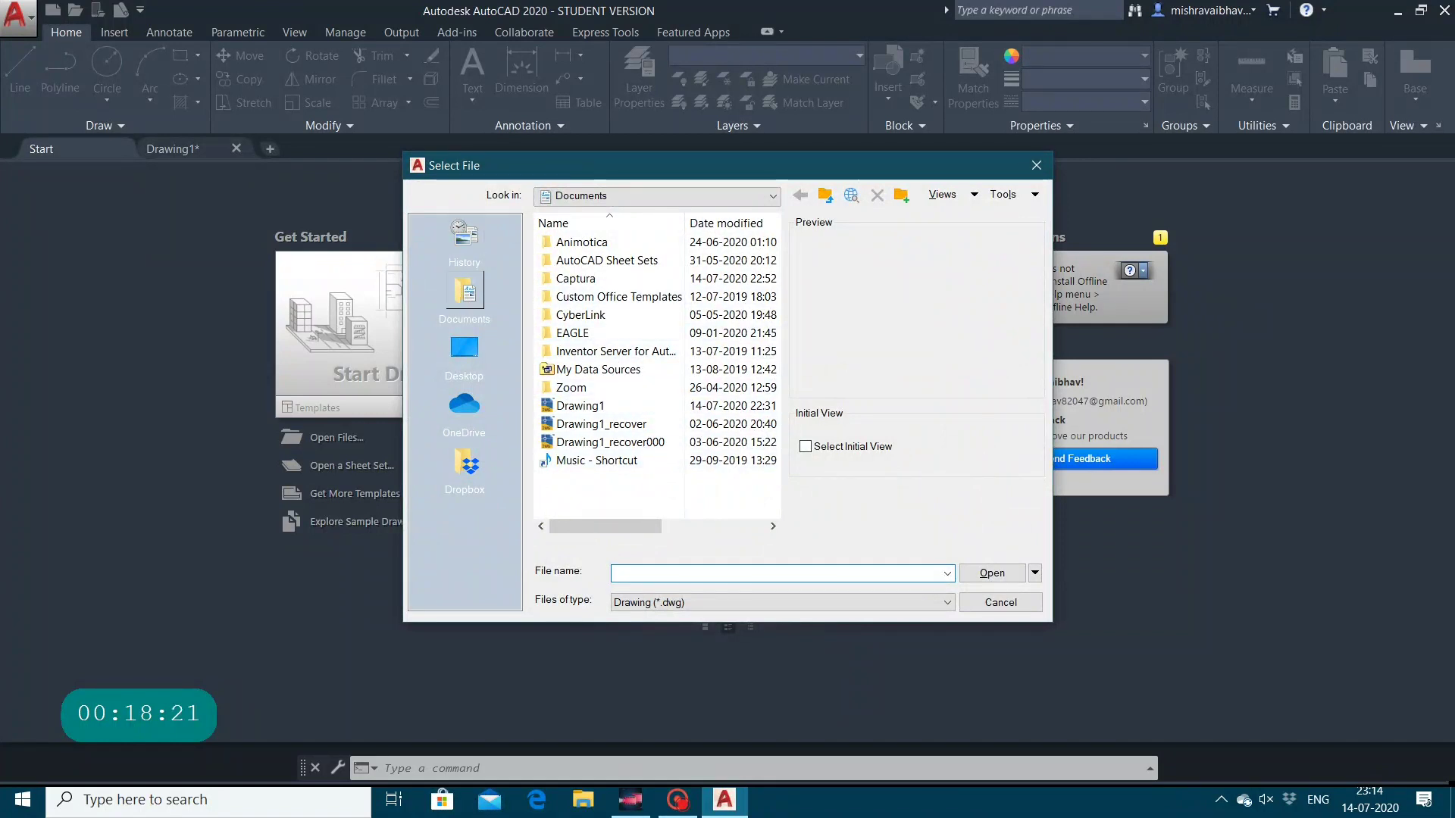
Browse Documents, Desktop and This PC to reach the Downloads folder.
click(465, 292)
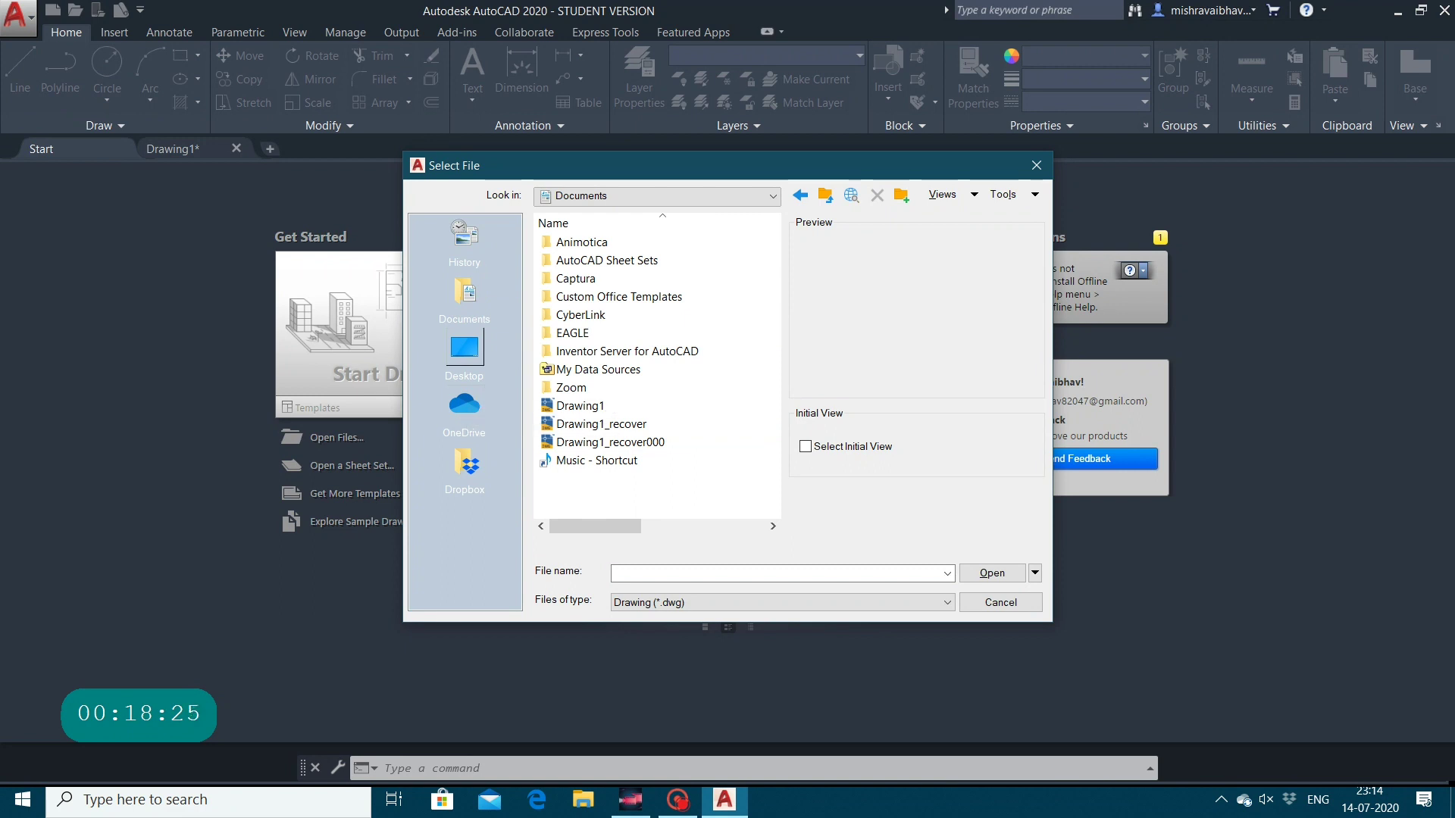
click(465, 350)
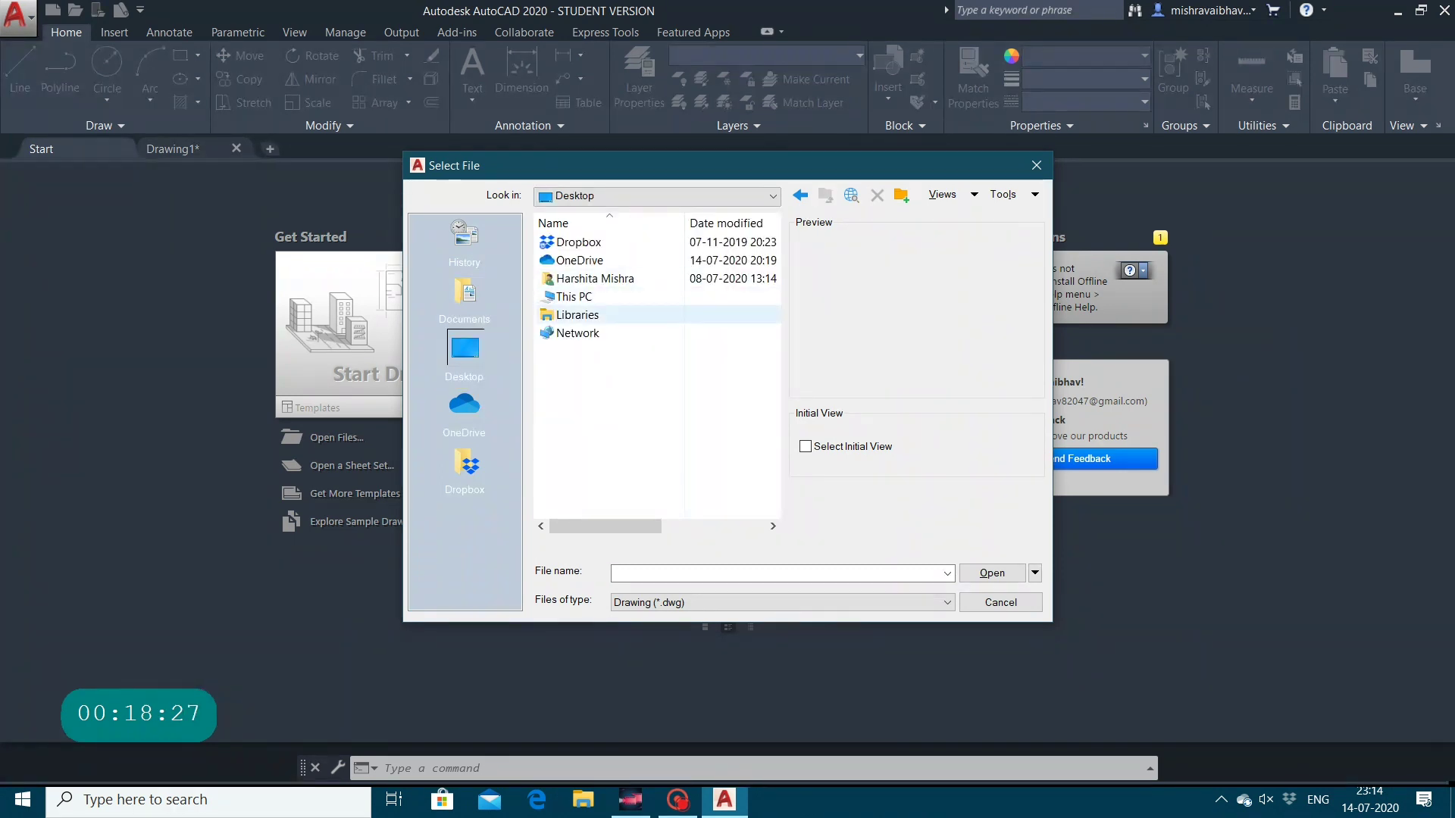
double_click(582, 297)
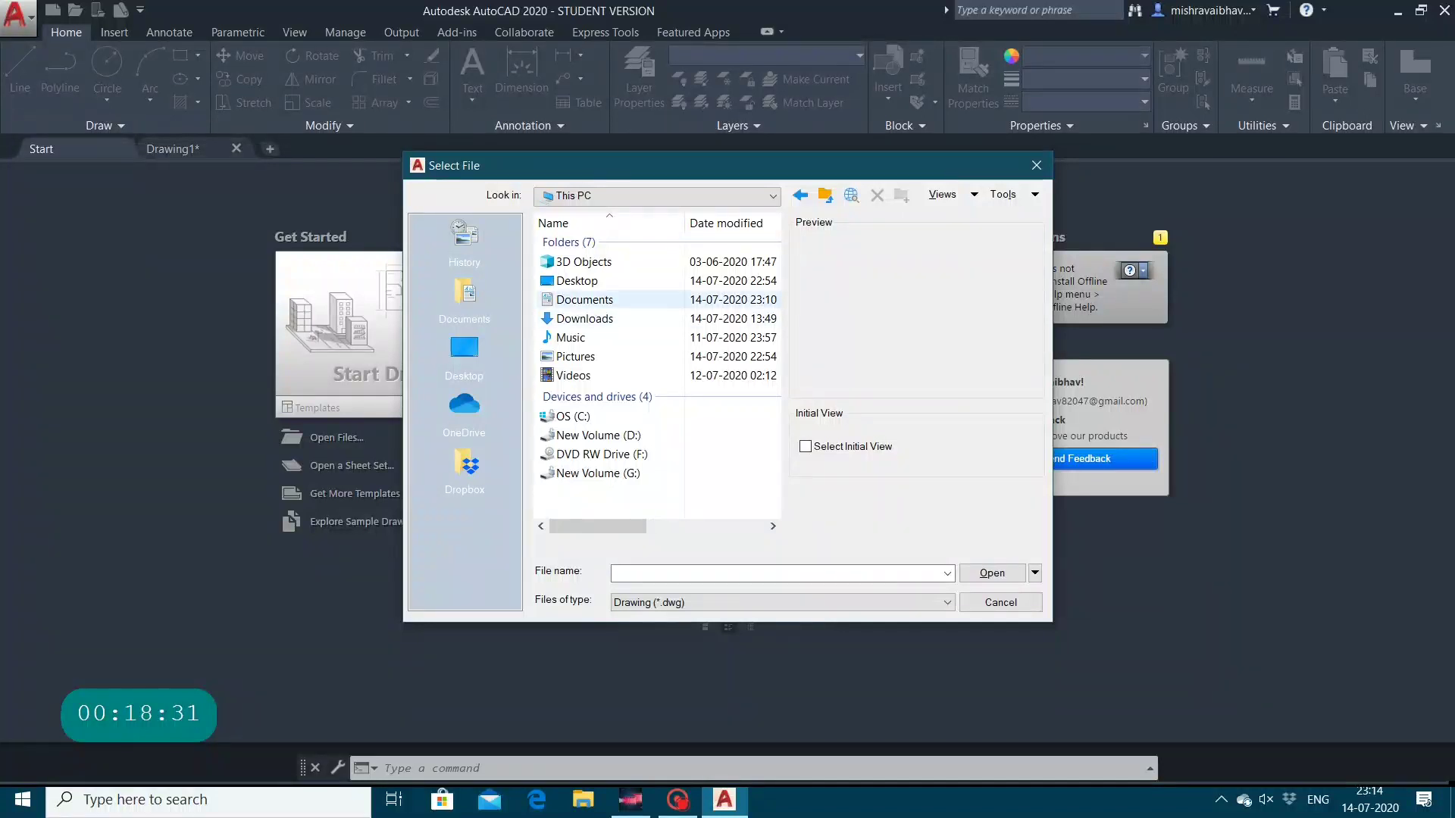
double_click(606, 318)
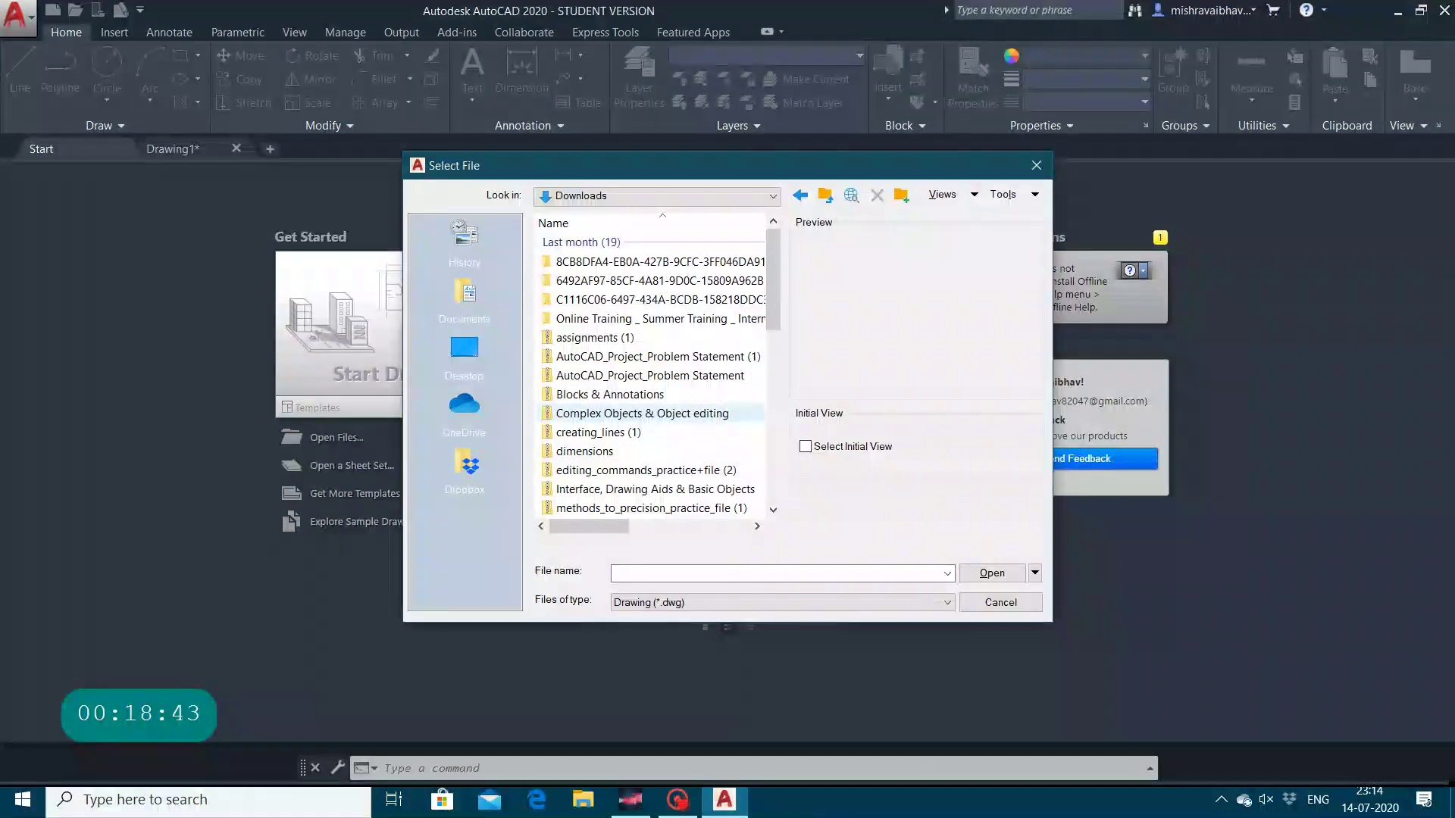
scroll(644, 413, down, 1)
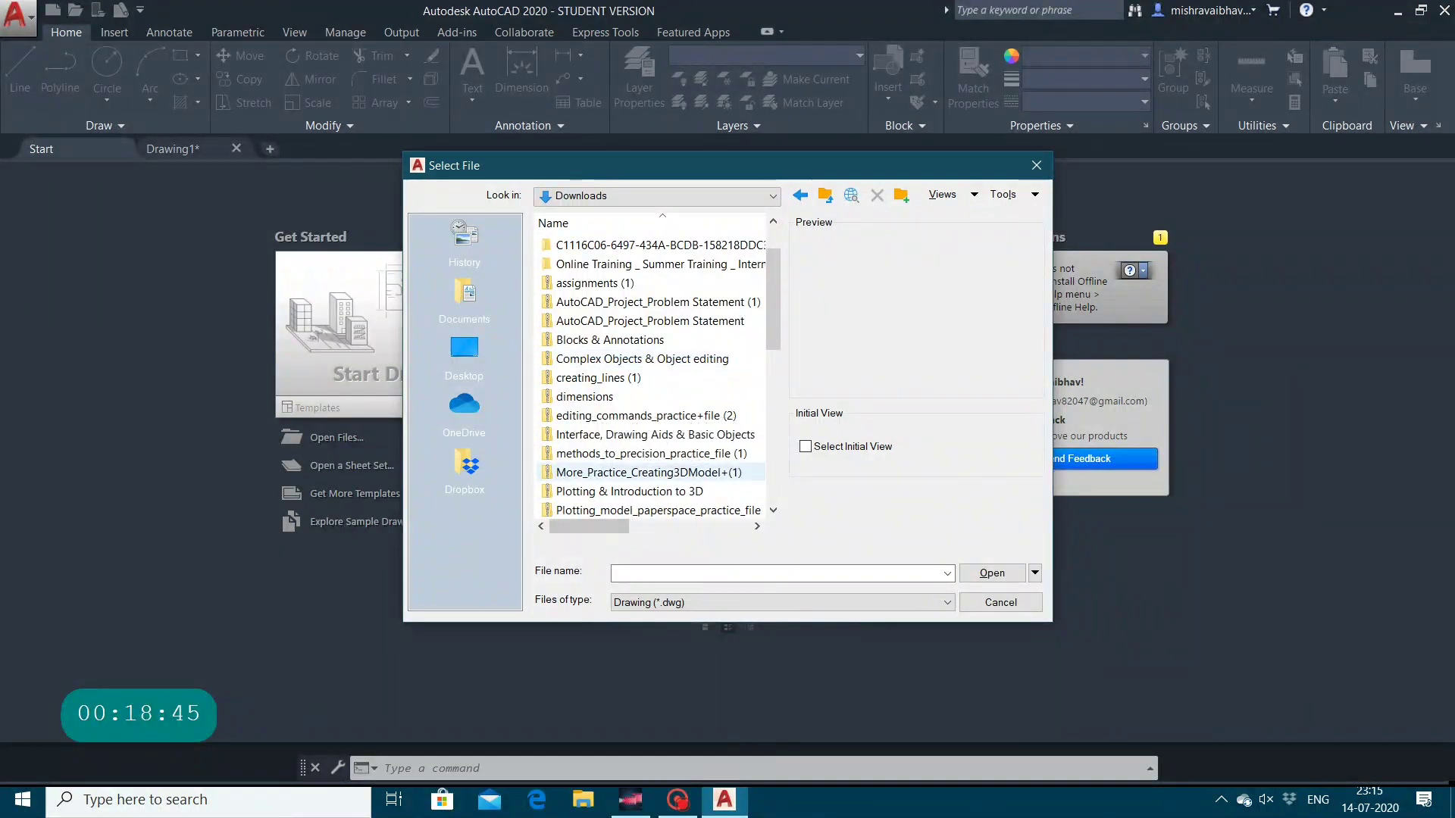
scroll(652, 491, down, 1)
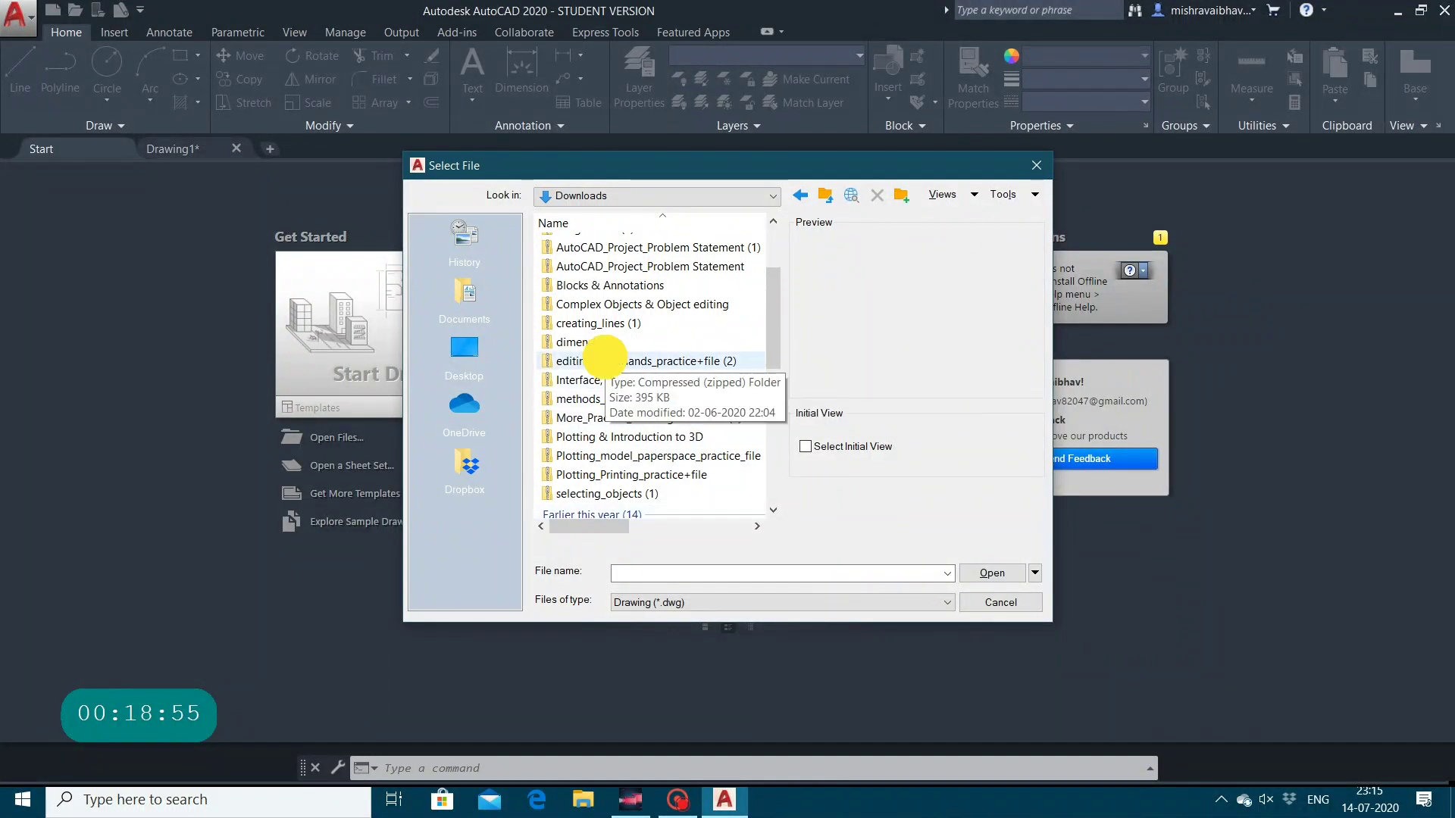
Try editing_commands_practice+file (2), then open Drawing1 from Documents instead.
click(604, 356)
double_click(604, 356)
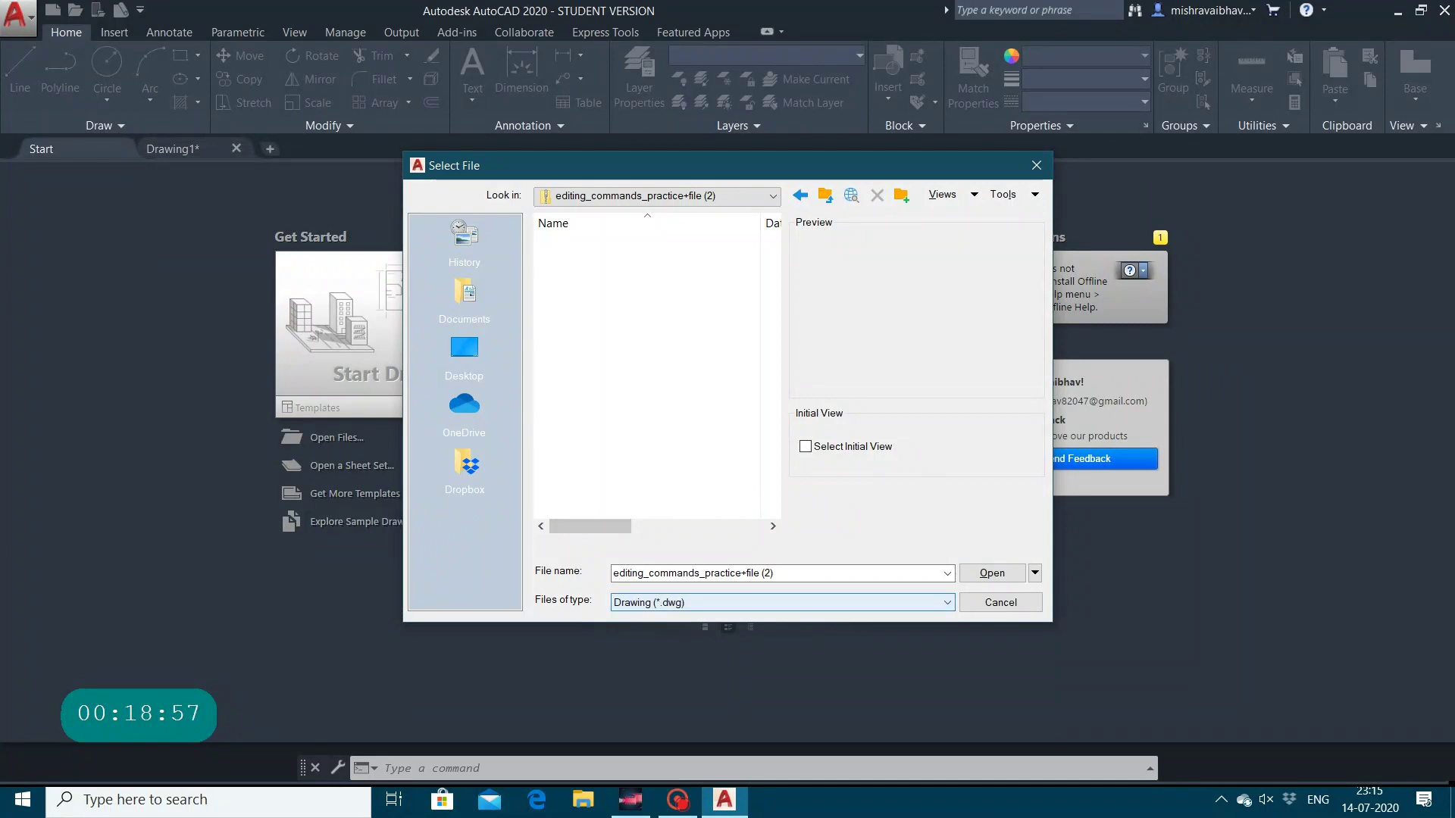
click(992, 574)
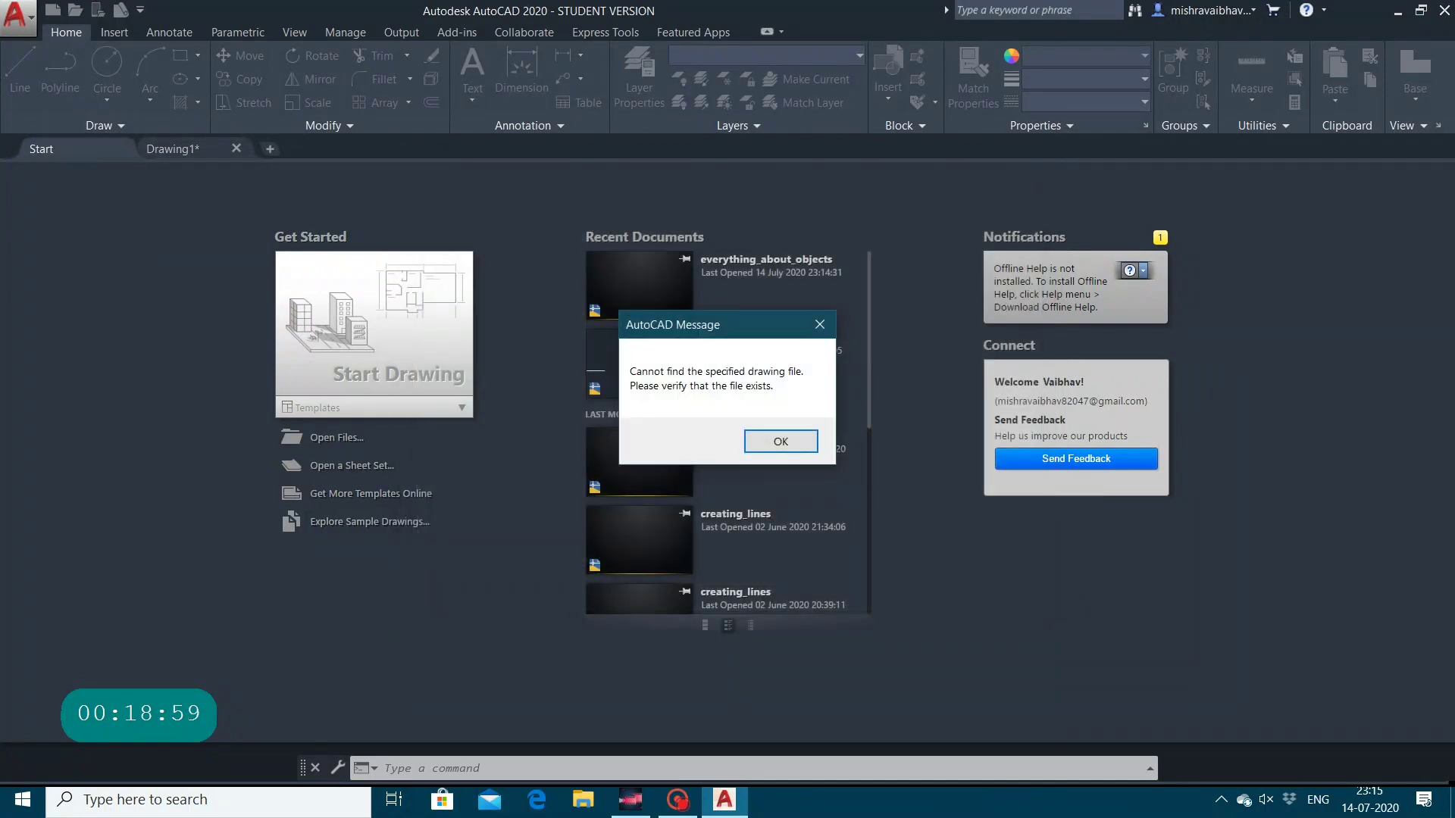
click(782, 442)
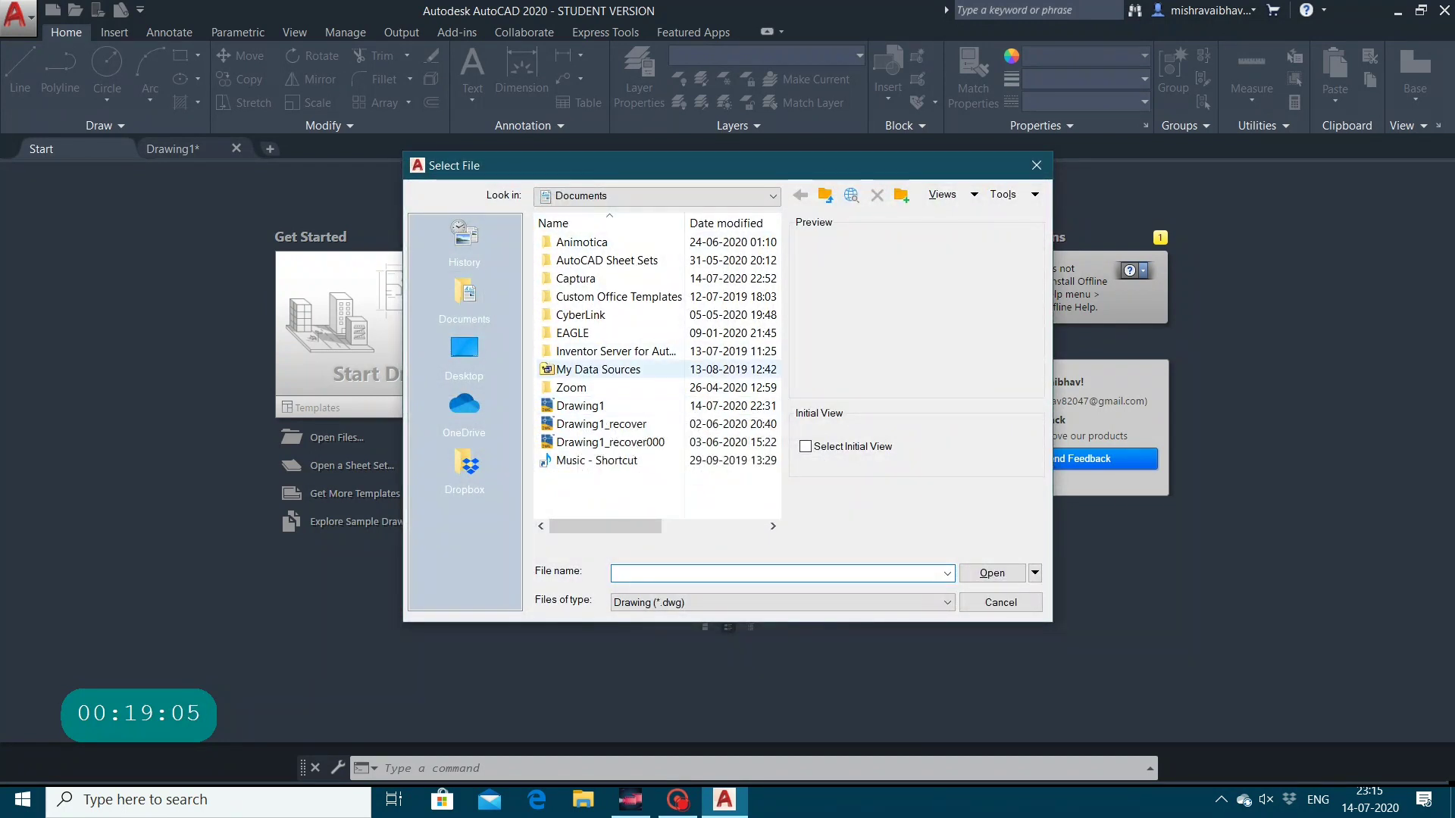
double_click(573, 404)
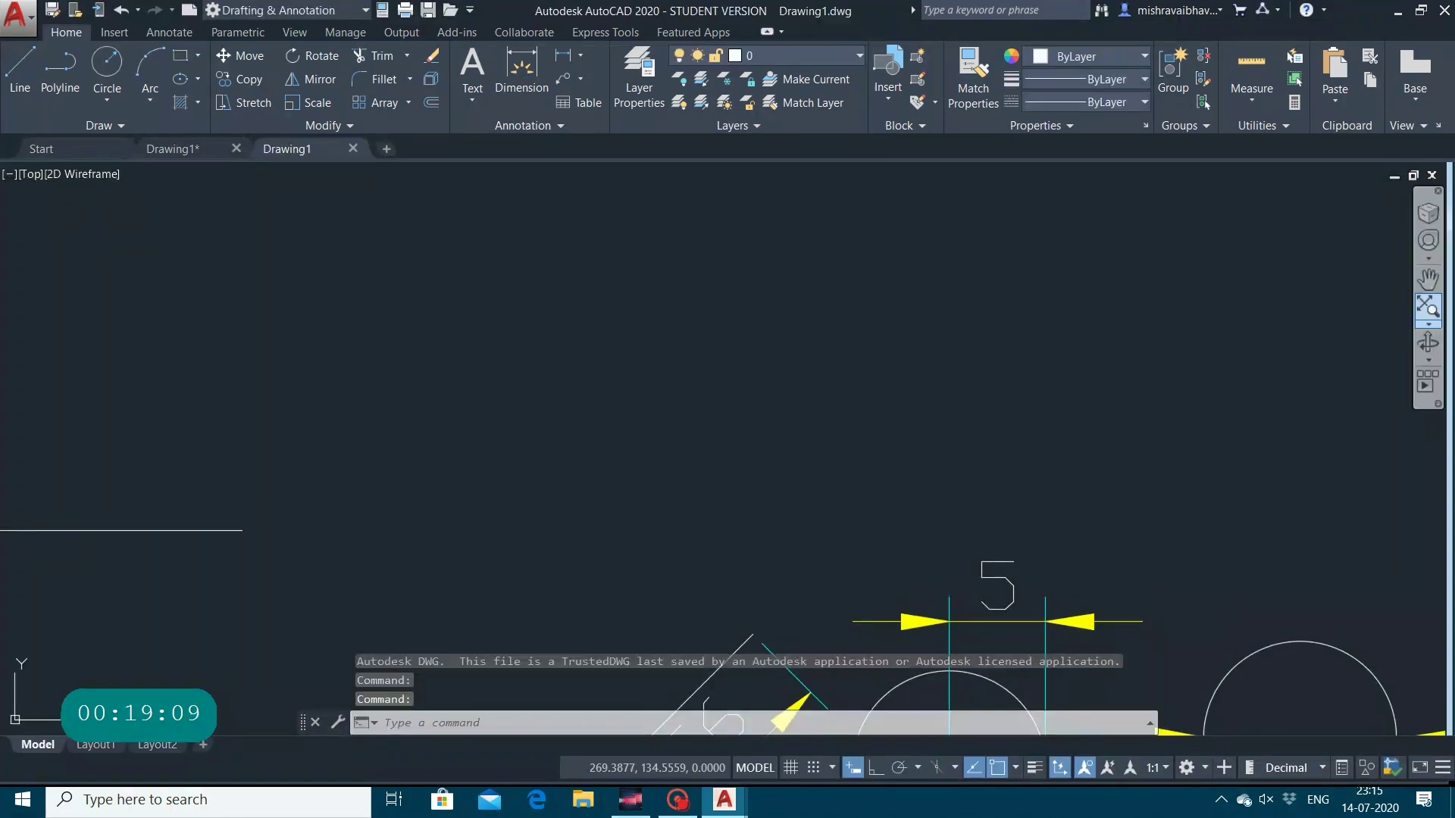
Pan the view to bring the dimensioned circles into view.
click(1428, 278)
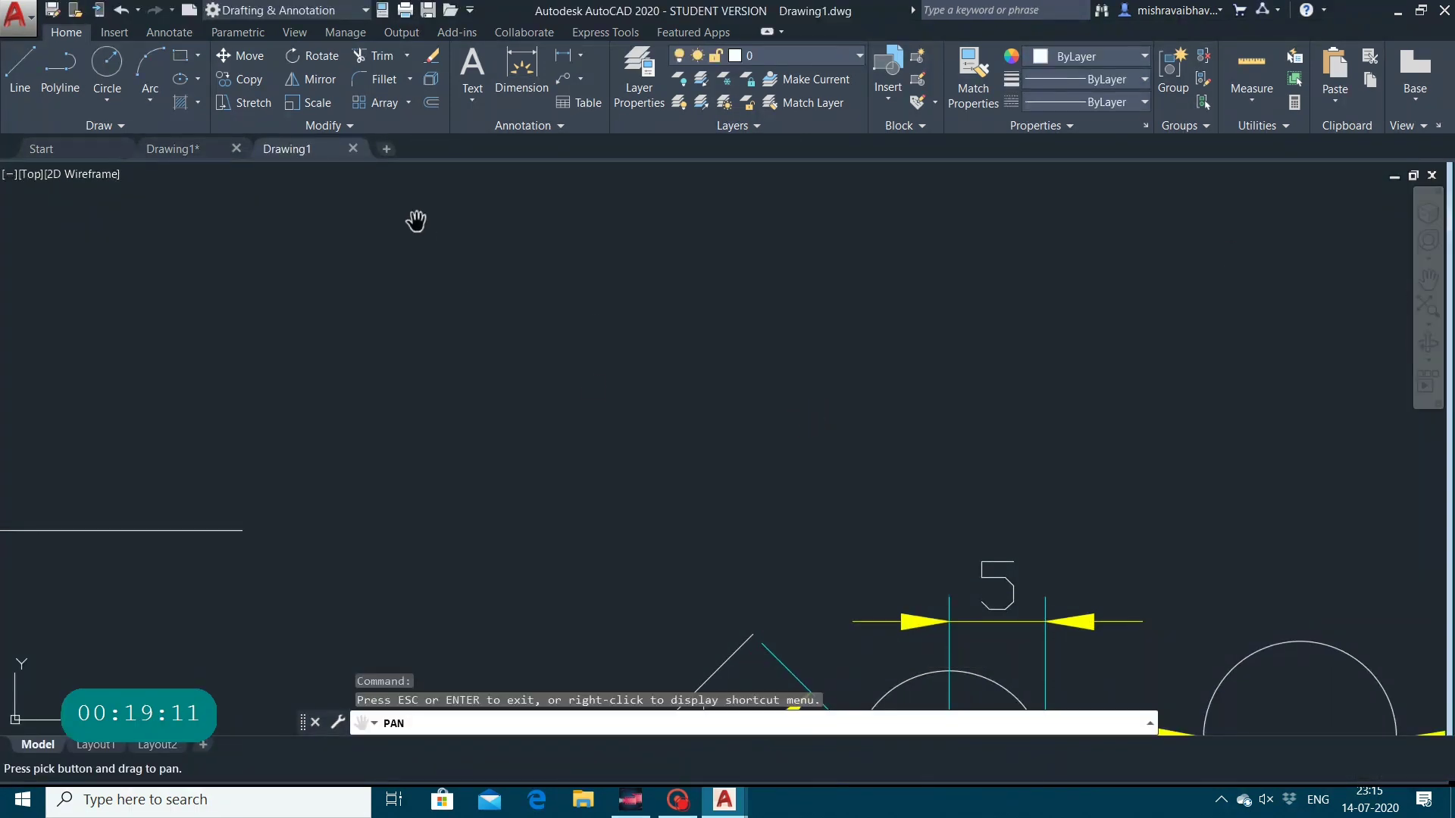
drag(808, 491, 413, 82)
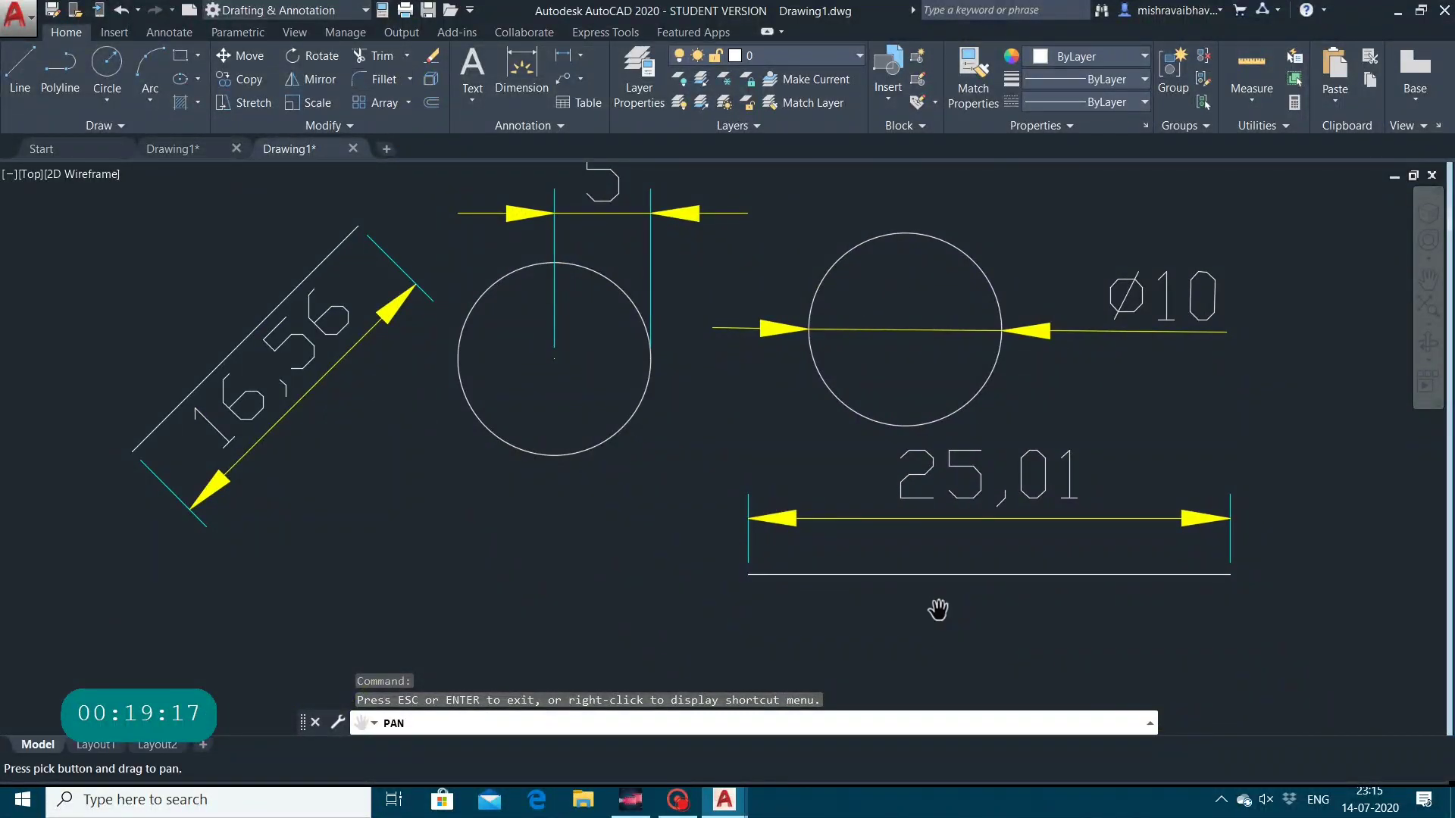
key(Escape)
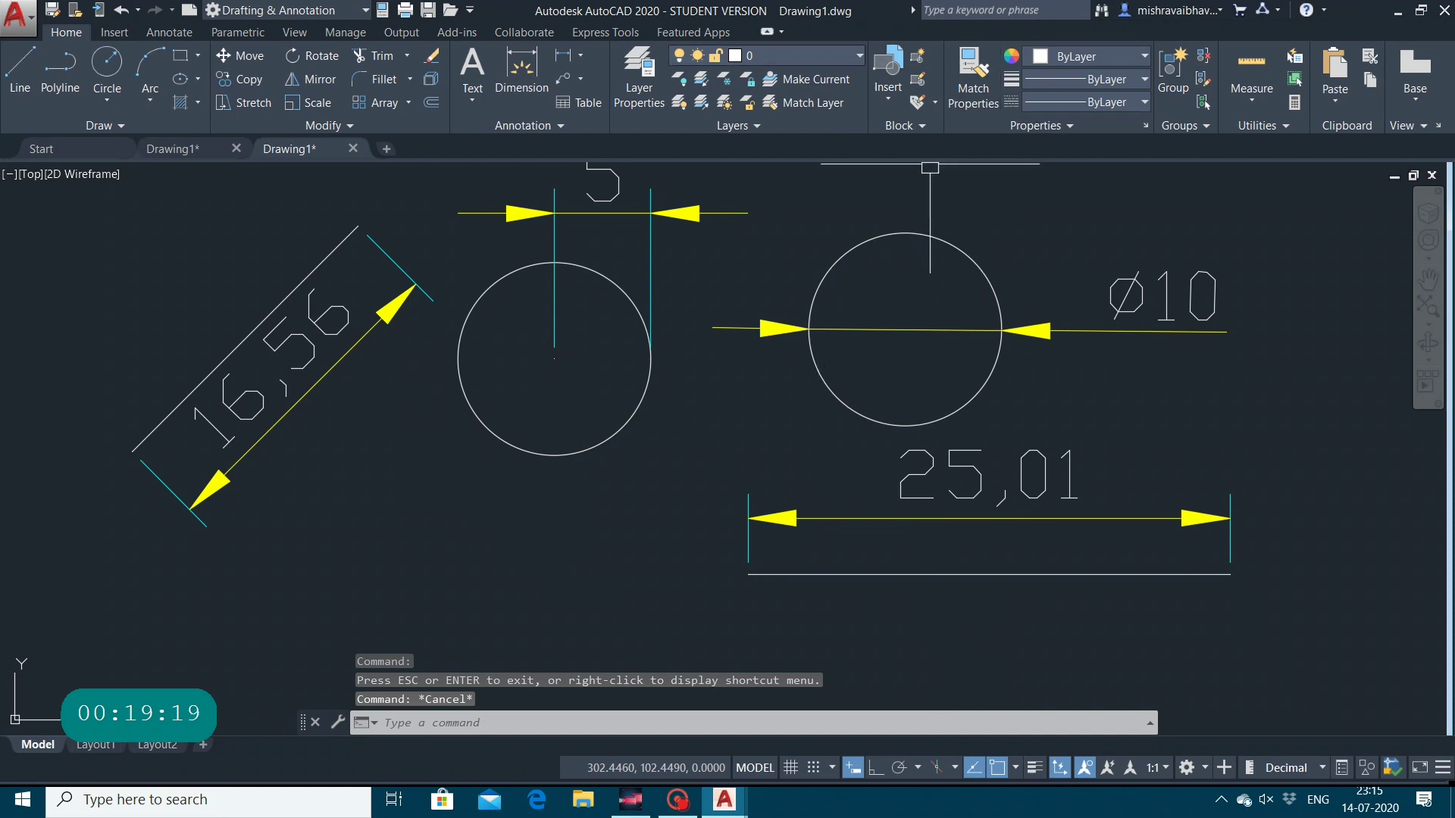
Make Defpoints the current layer, then try Change to Current Layer without changing anything.
click(819, 55)
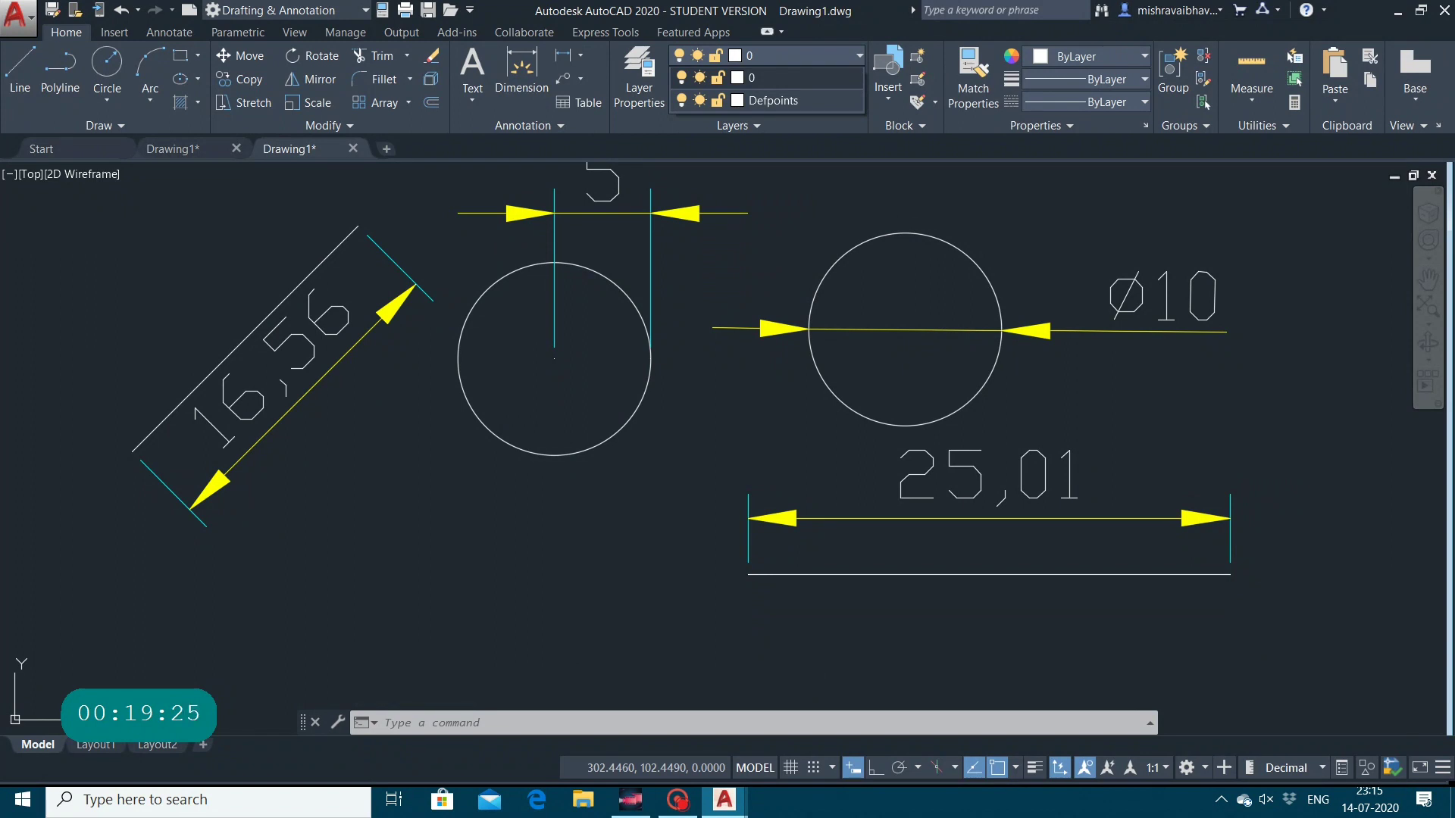
click(750, 100)
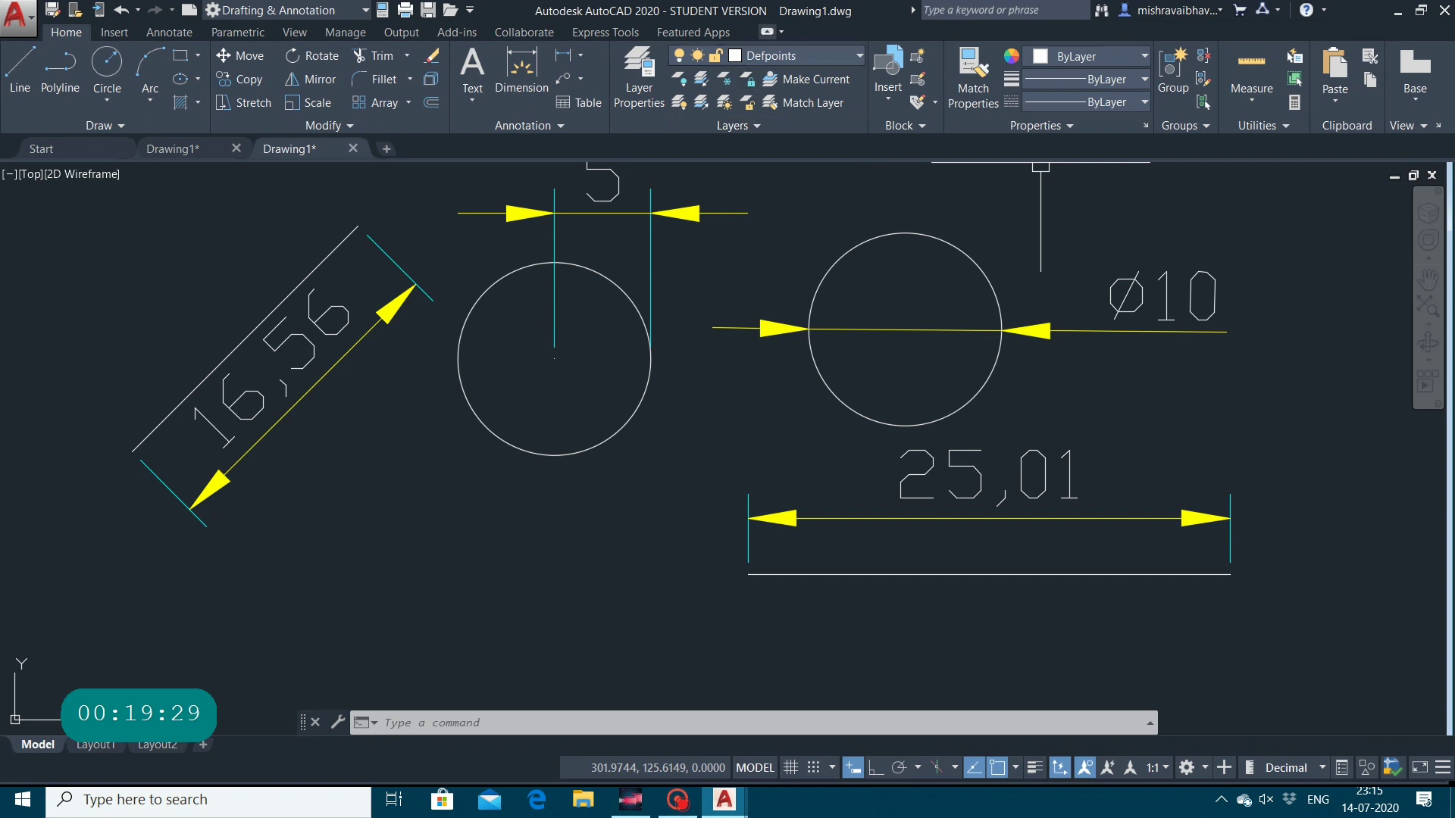
click(780, 76)
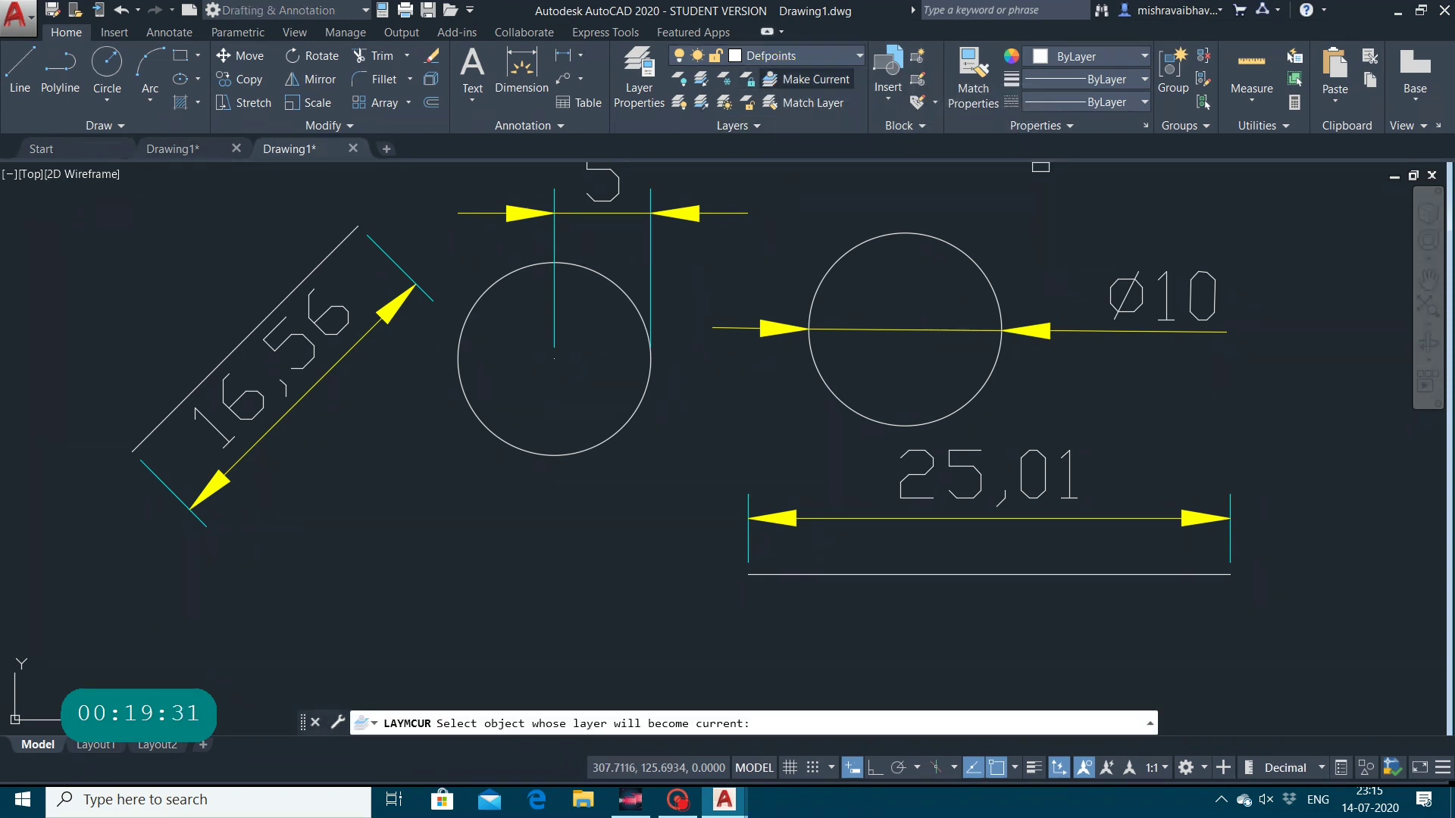
click(766, 56)
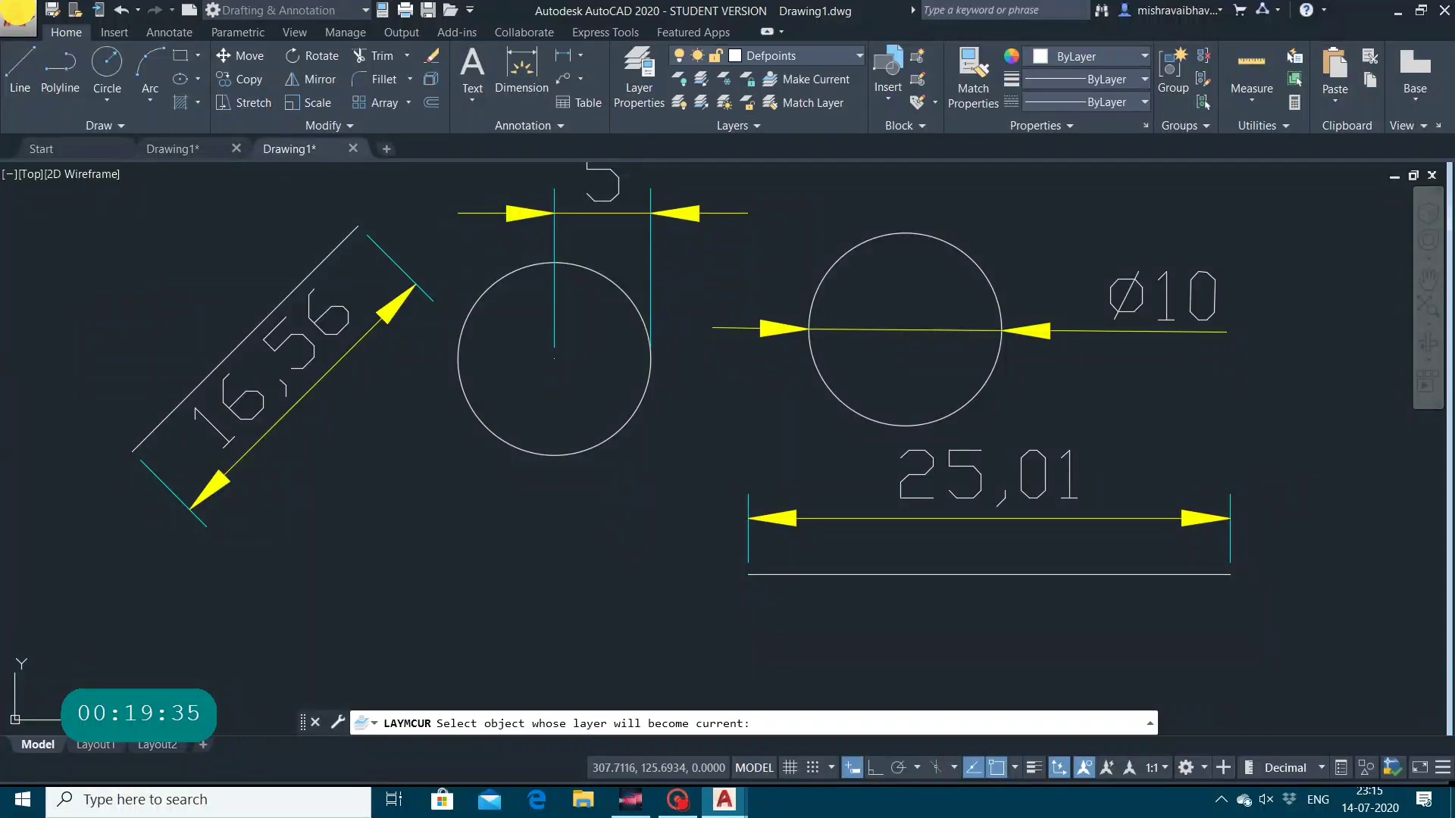
key(Escape)
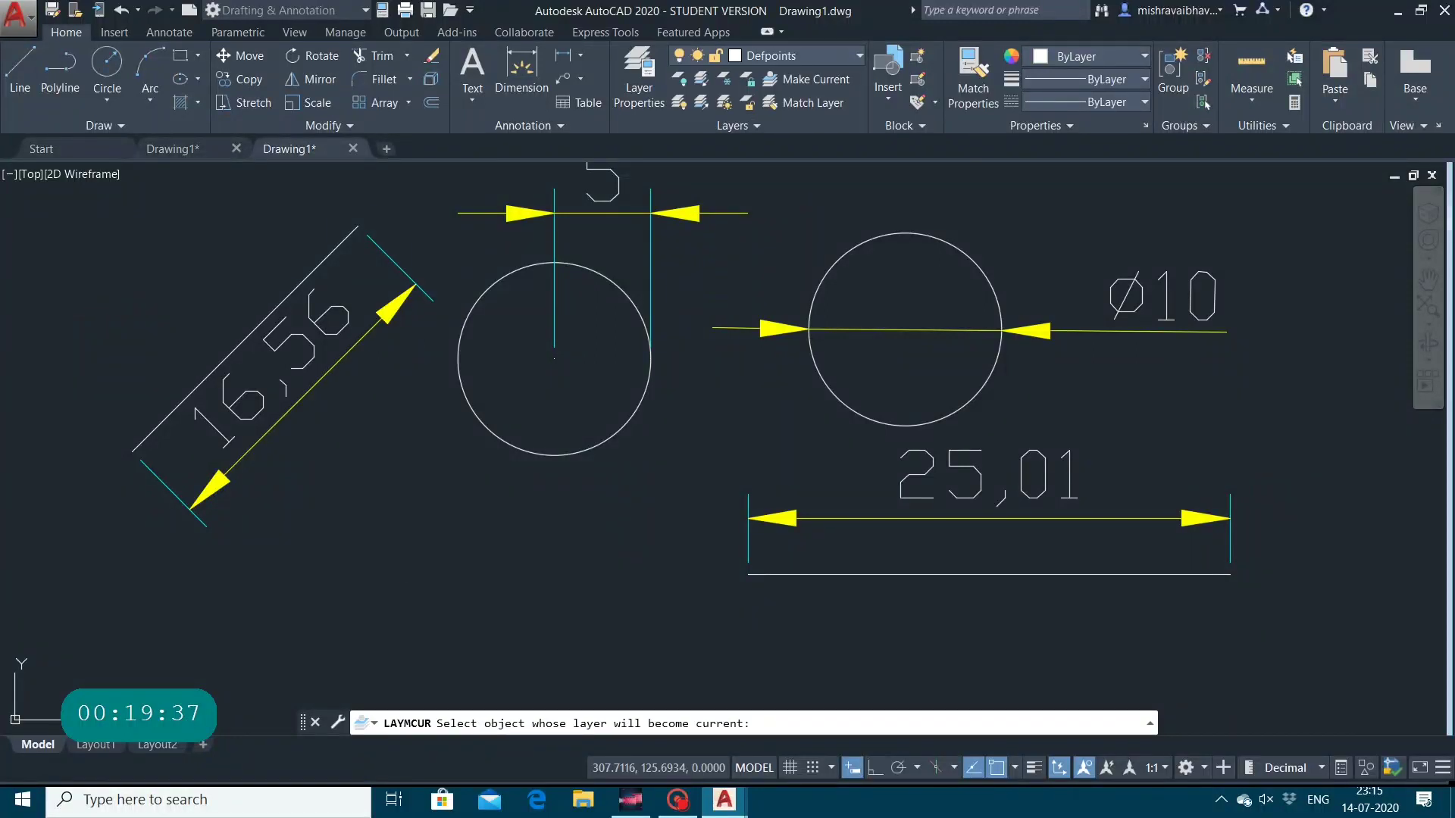
click(17, 14)
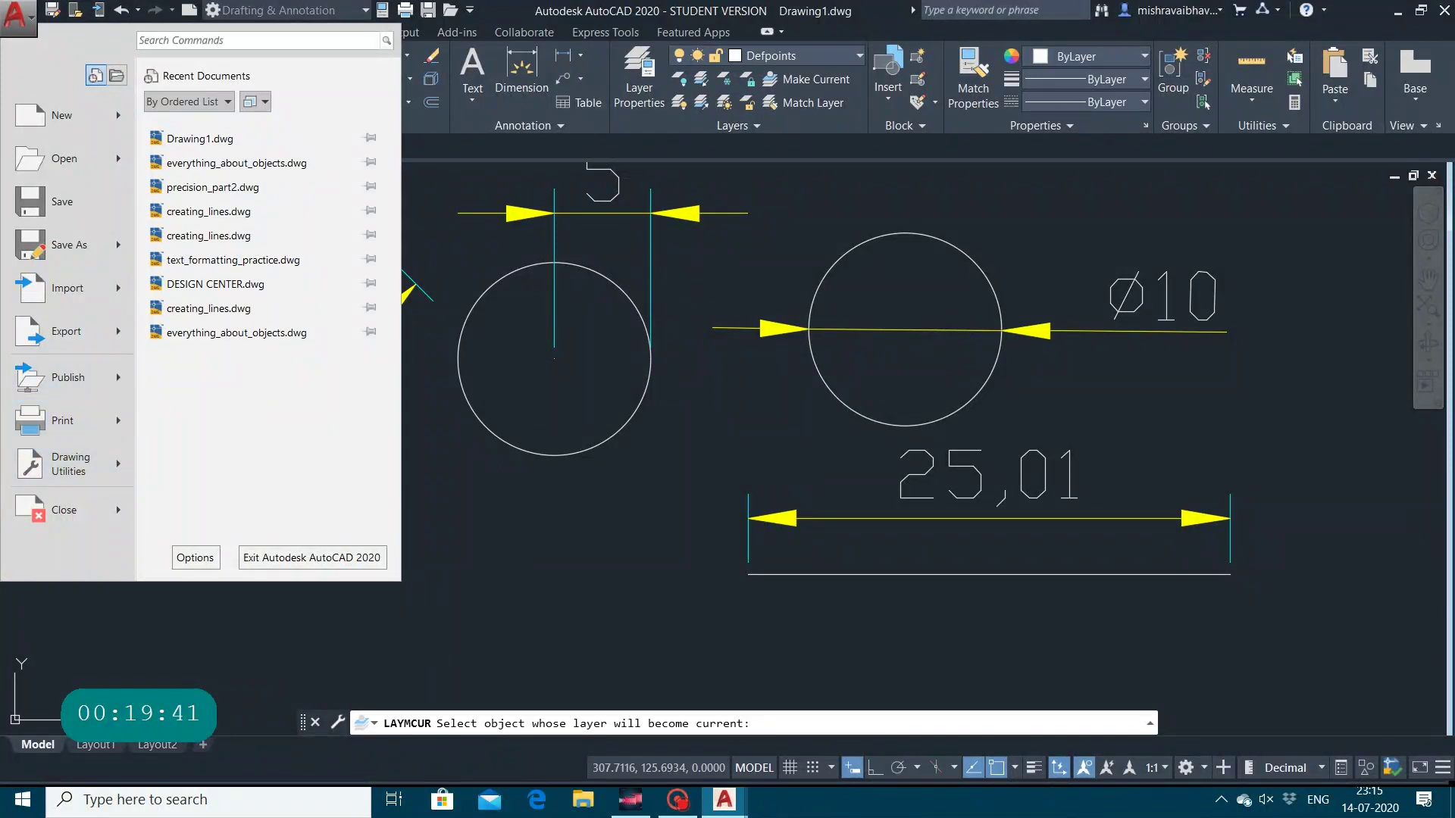
Purge all unused items, including layers, via Drawing Utilities > Purge.
click(80, 471)
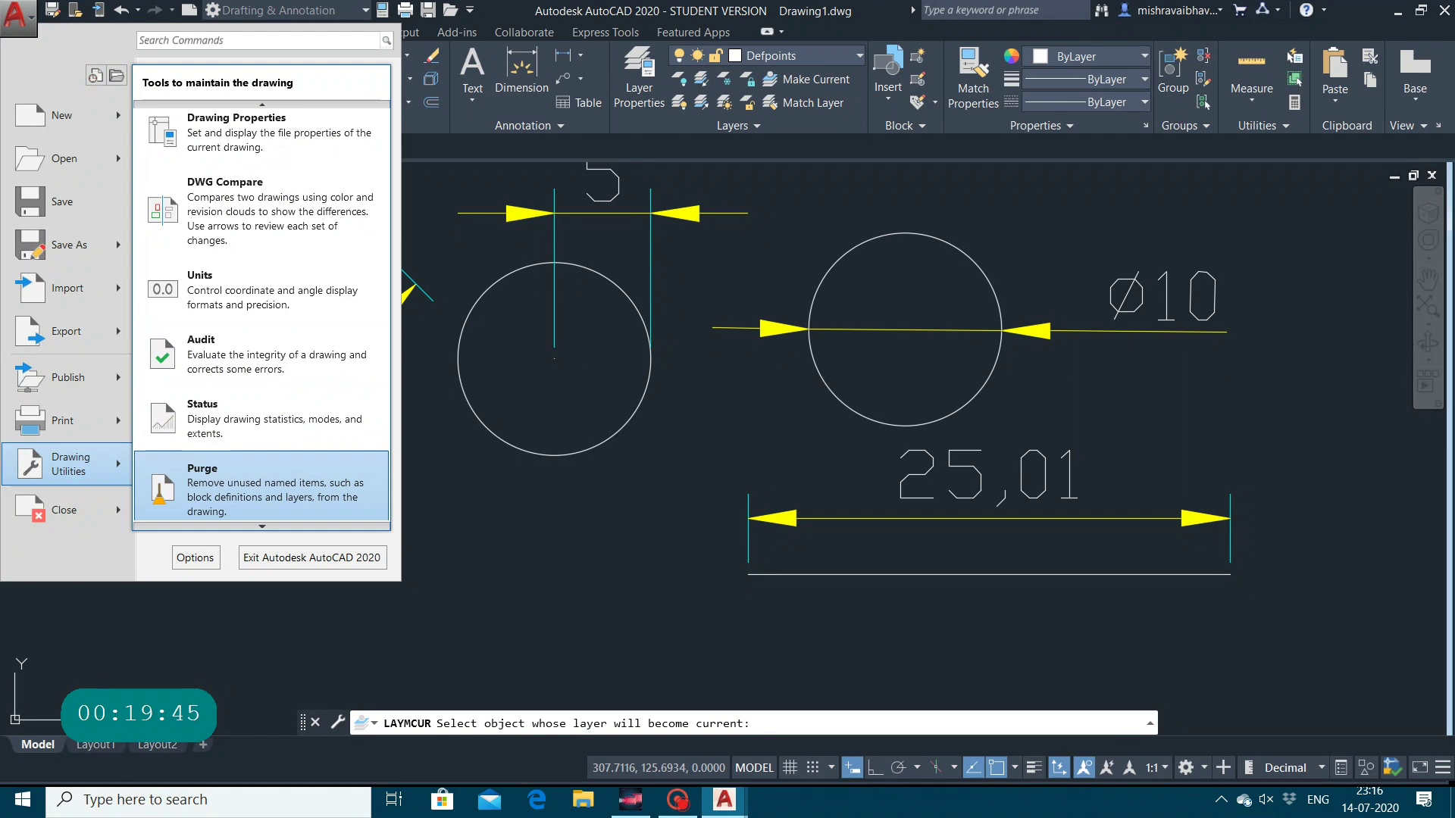
scroll(262, 474, down, 1)
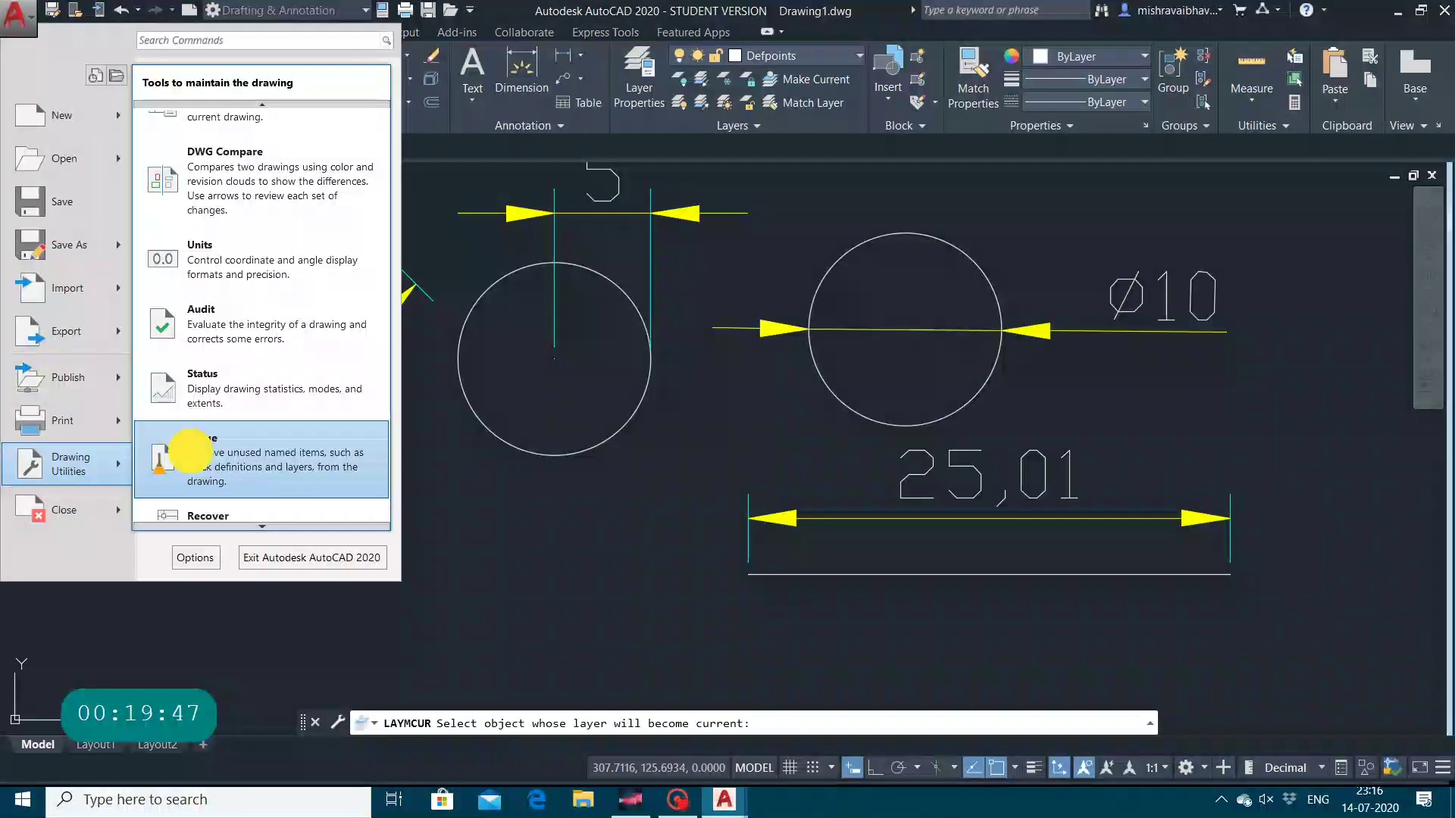
click(193, 454)
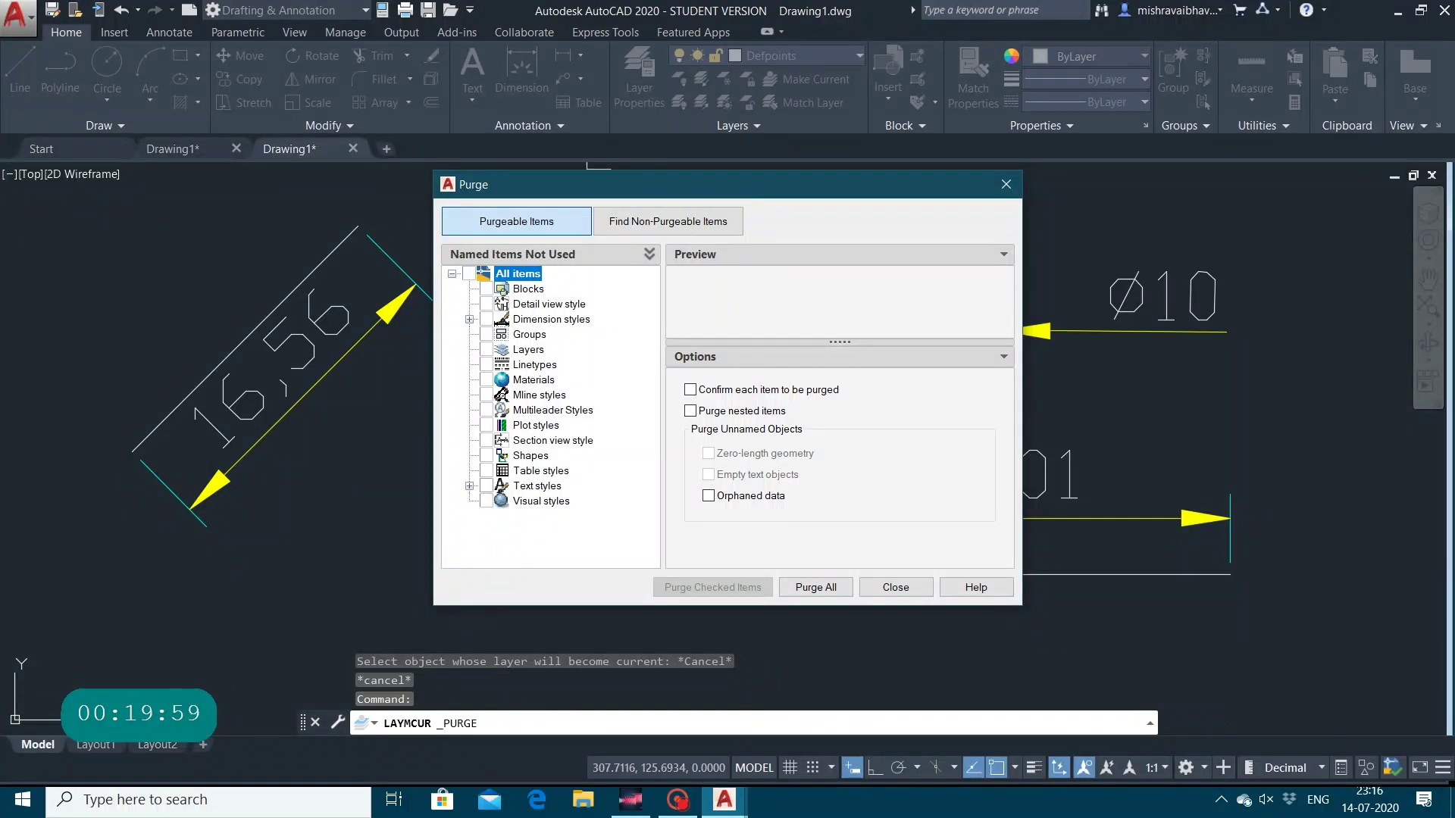
click(497, 346)
click(486, 349)
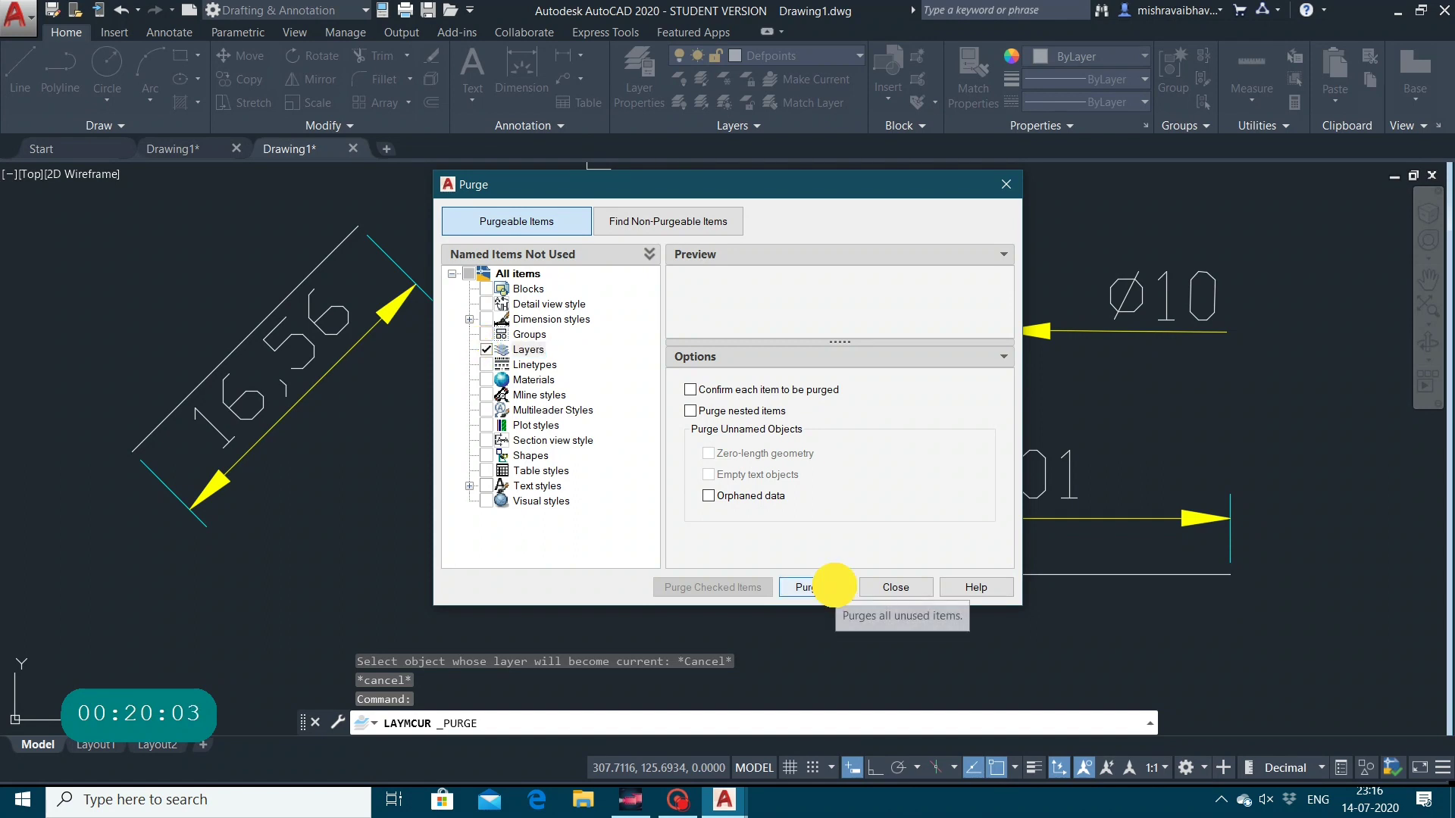
click(815, 586)
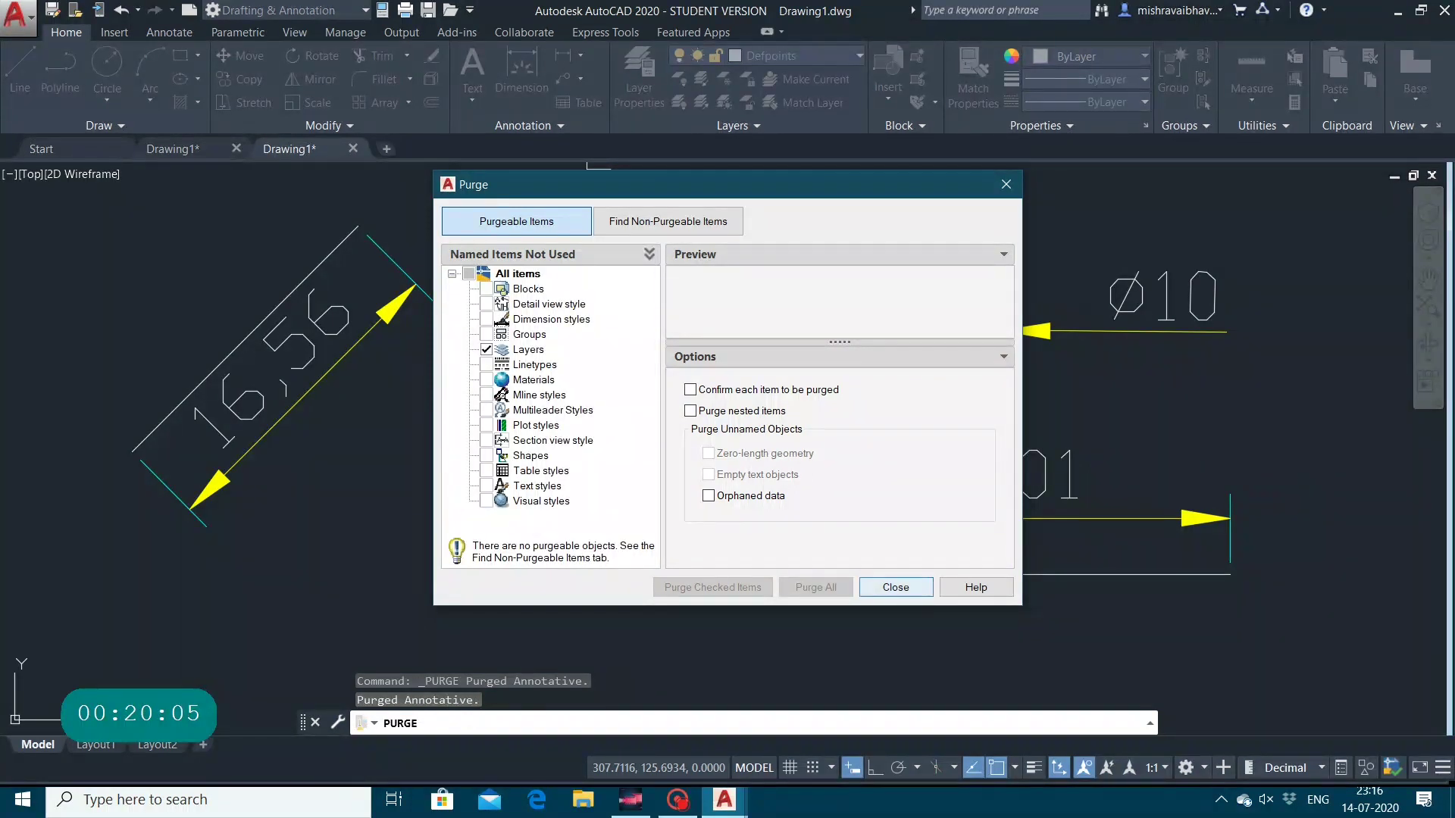
click(896, 587)
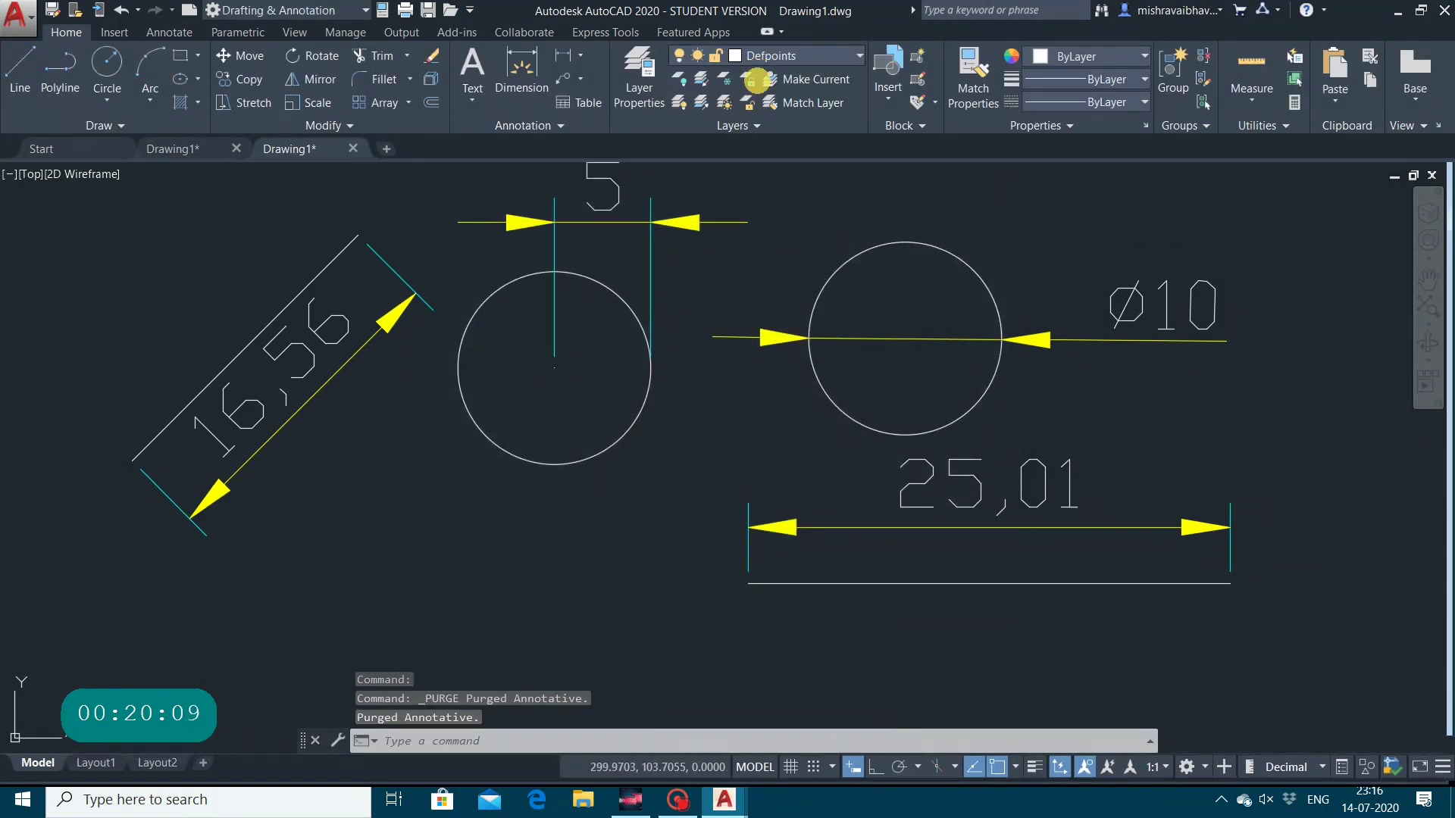
Make layer 0 the current layer again.
click(796, 56)
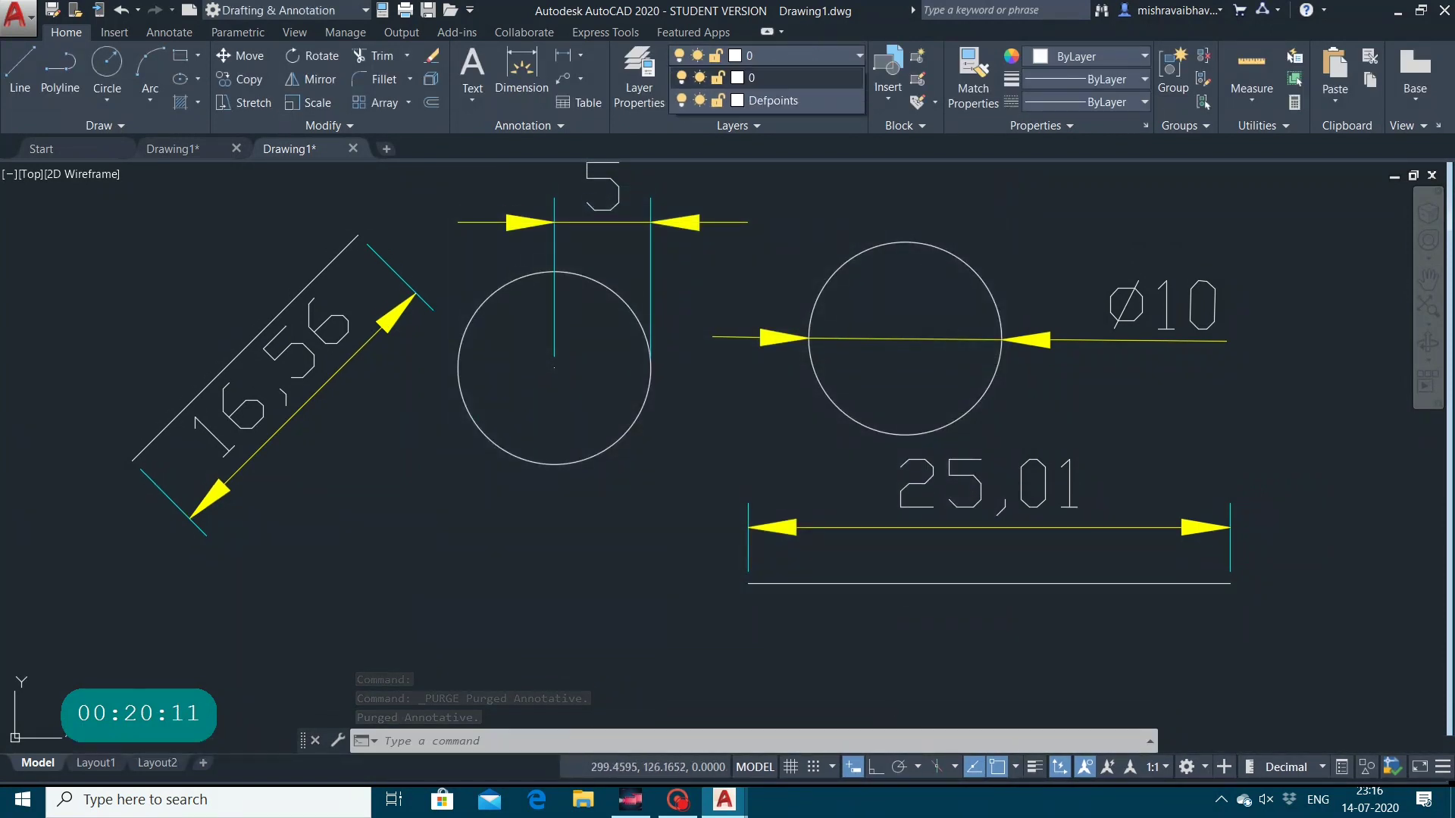
click(780, 207)
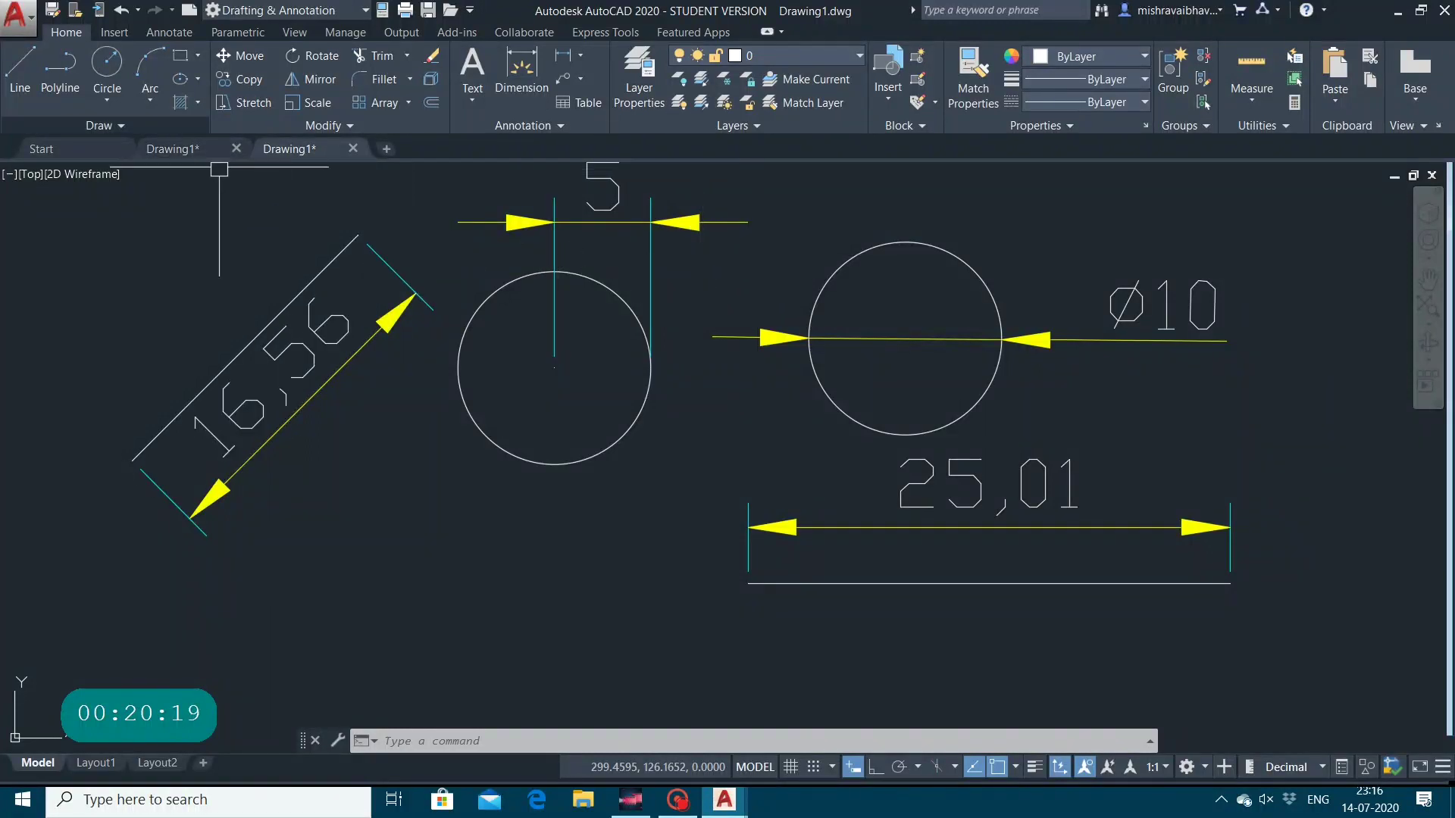
click(17, 13)
mouse_move(69, 464)
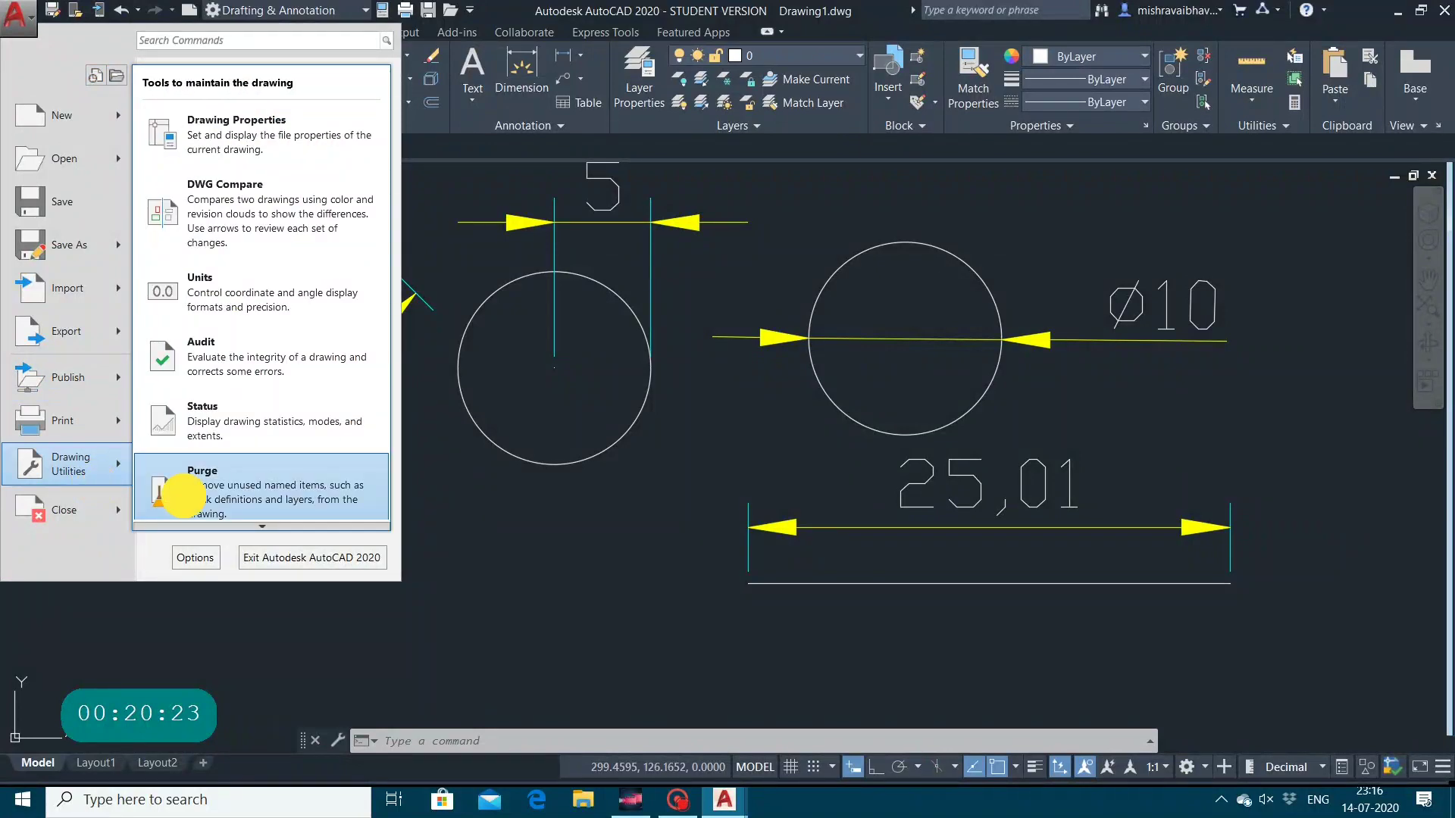
Reopen Purge and toggle the Layers, Blocks, Detail view style and all-items checkboxes.
click(170, 489)
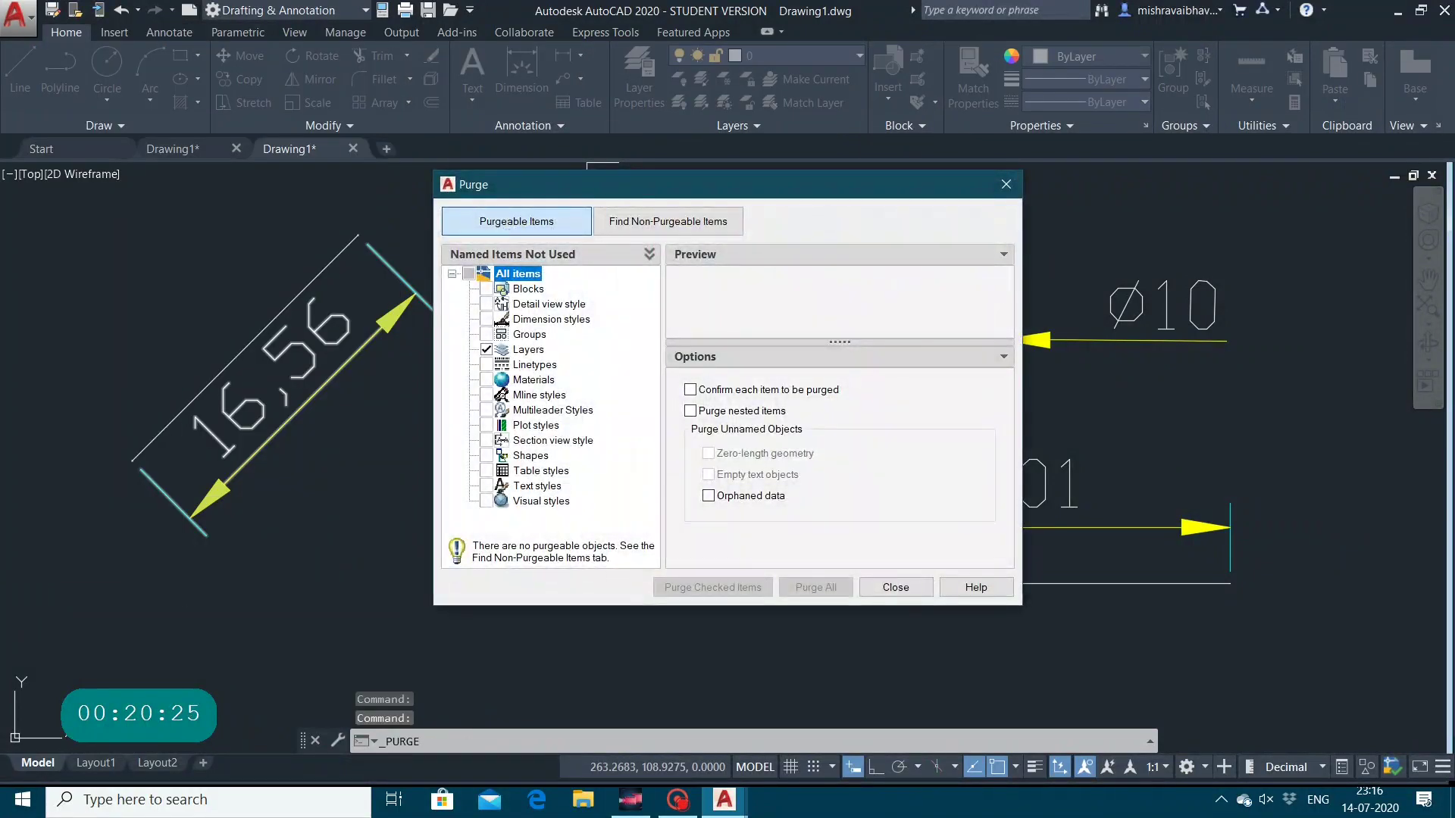
click(487, 350)
click(468, 273)
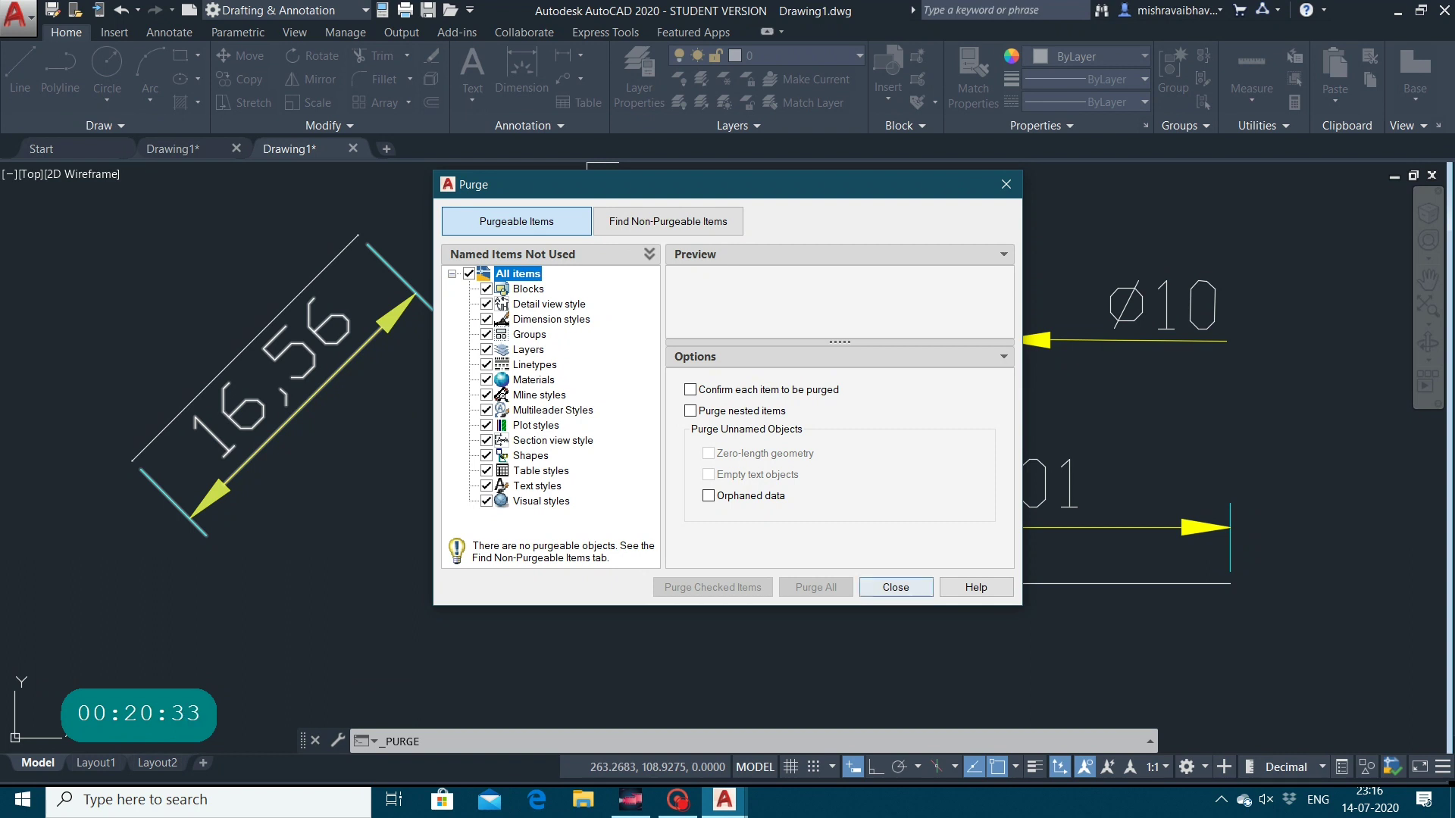
click(468, 273)
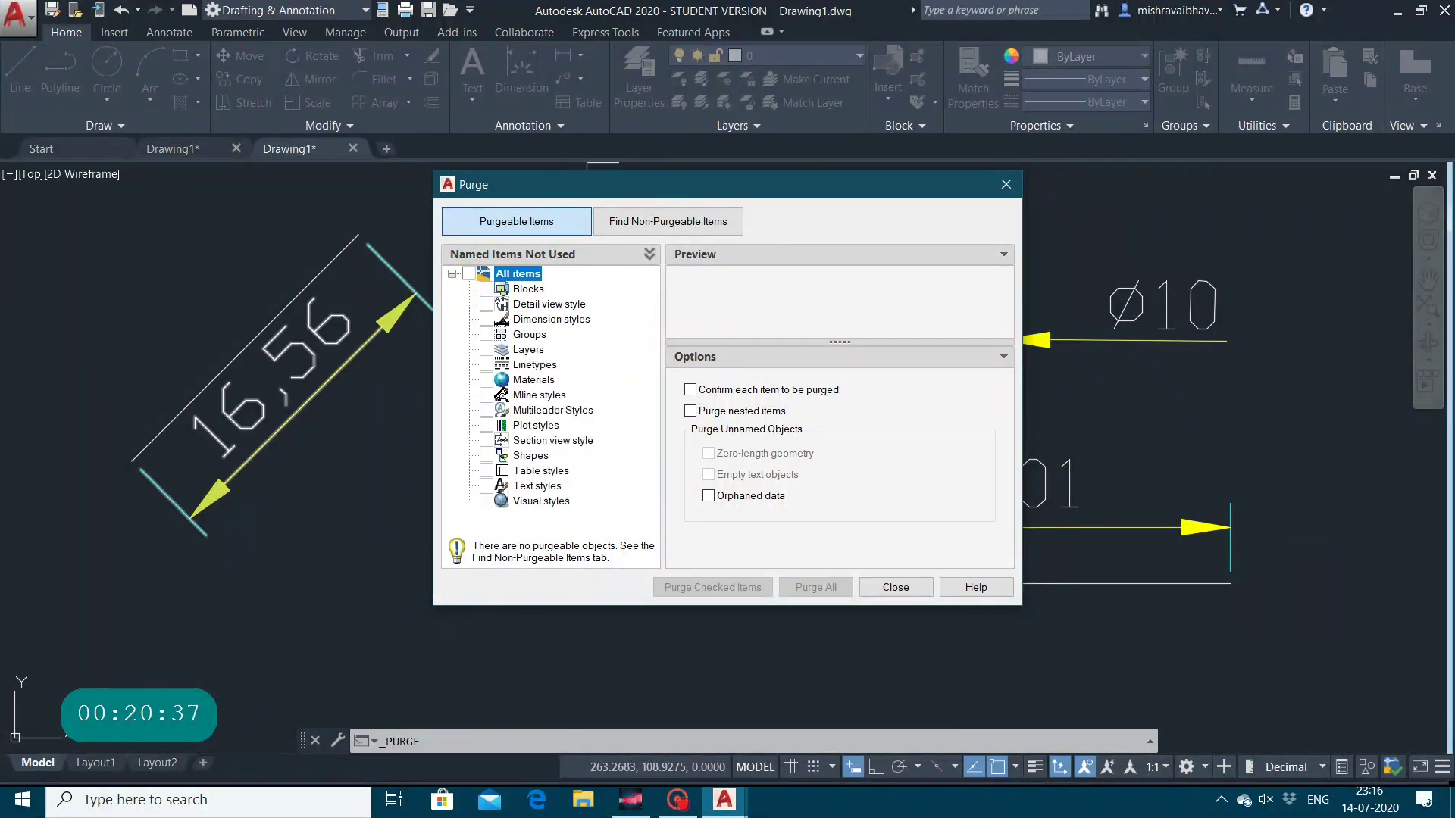
click(486, 289)
click(485, 304)
click(468, 273)
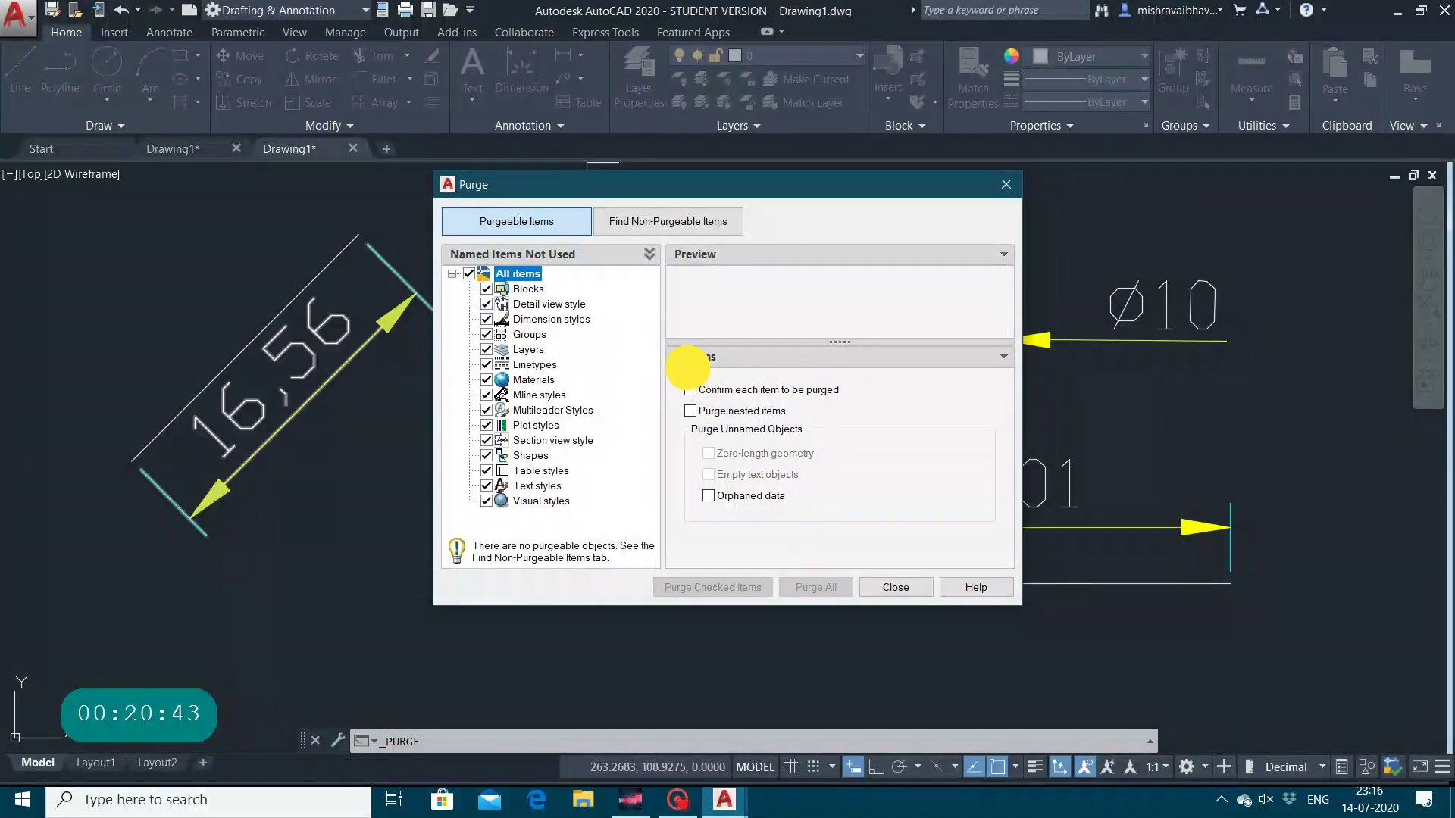
Toggle Purge nested items on and off, view non-purgeable items, and close Purge.
click(690, 411)
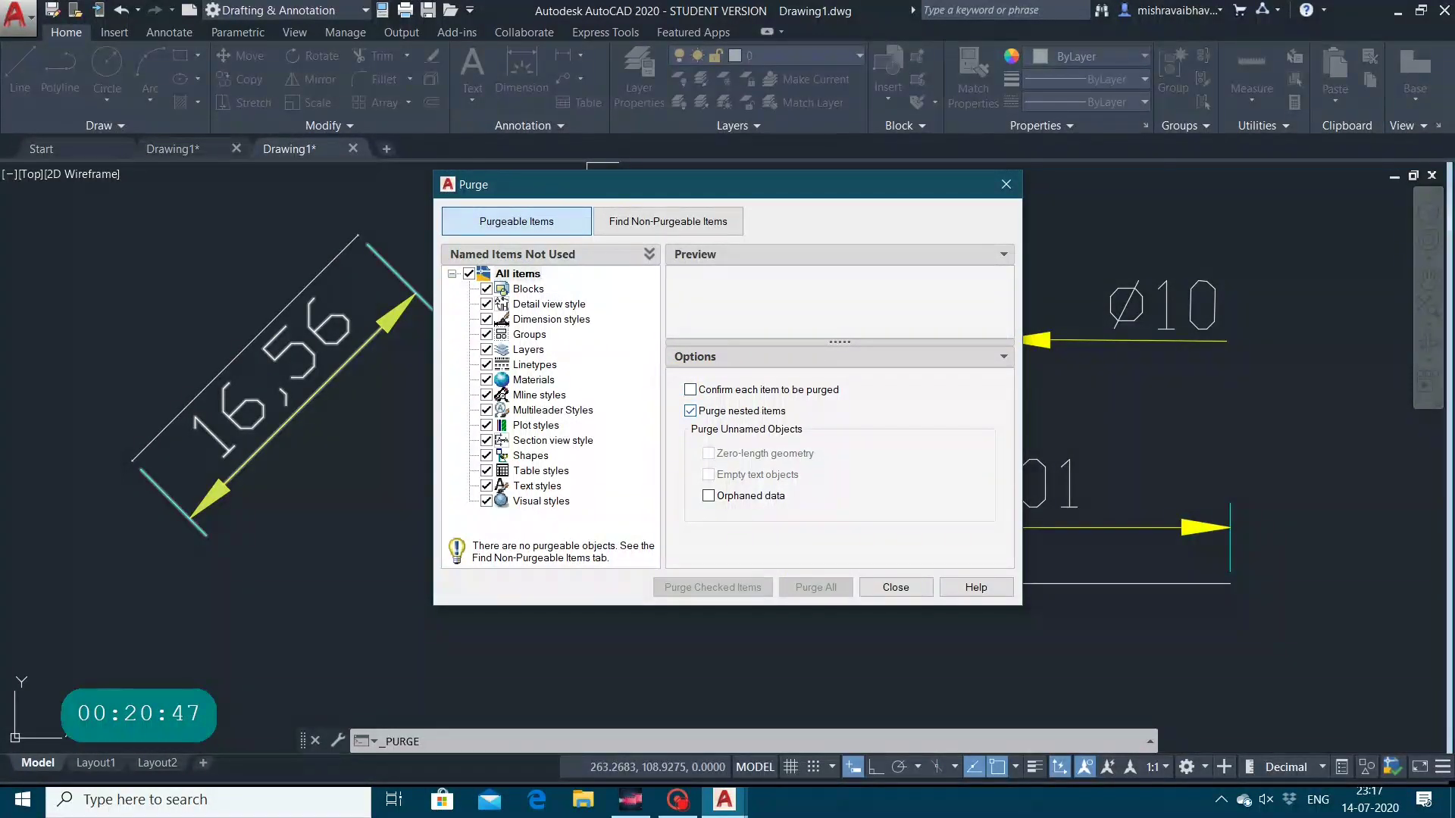
click(689, 411)
click(1004, 254)
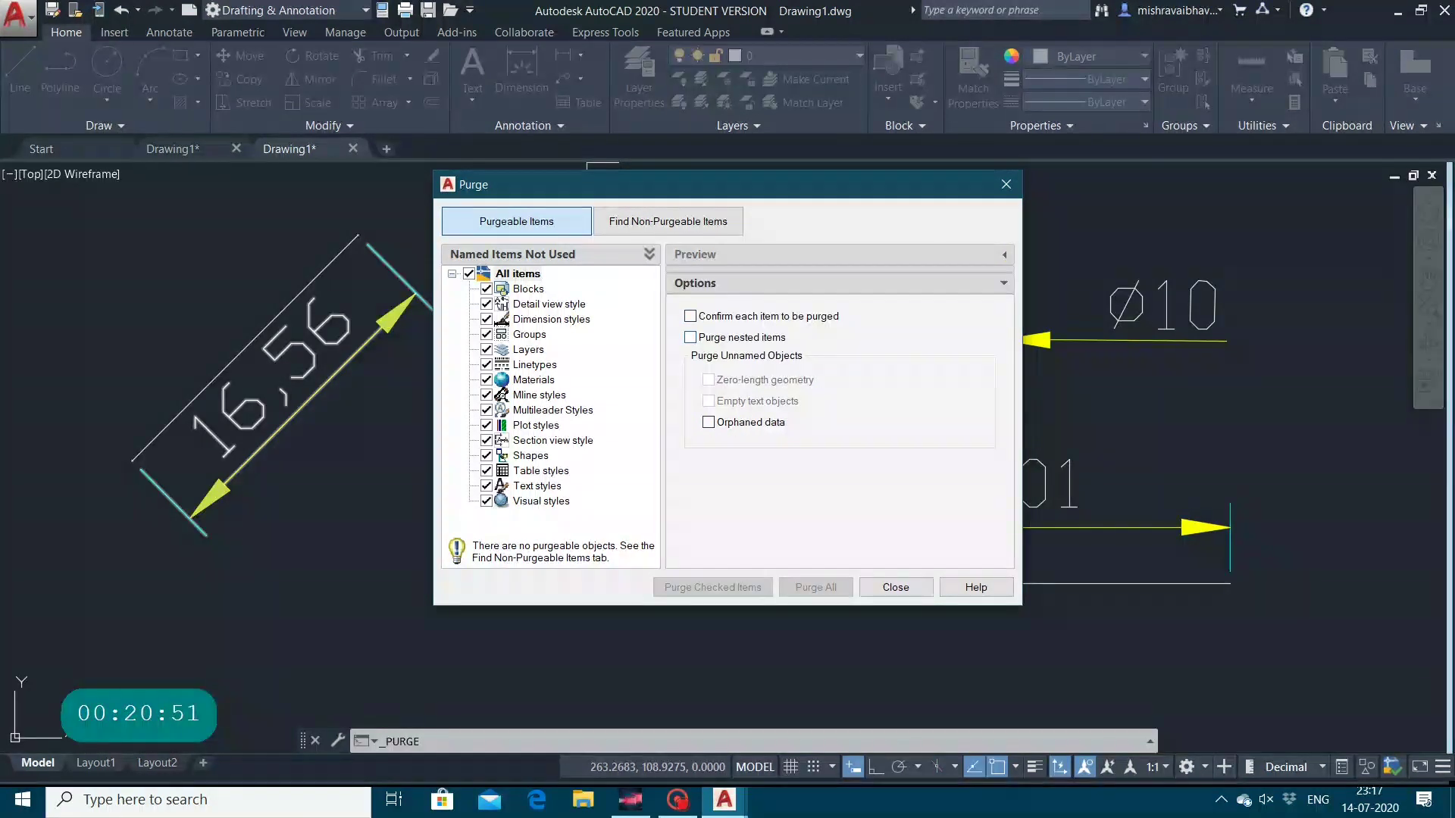
click(667, 221)
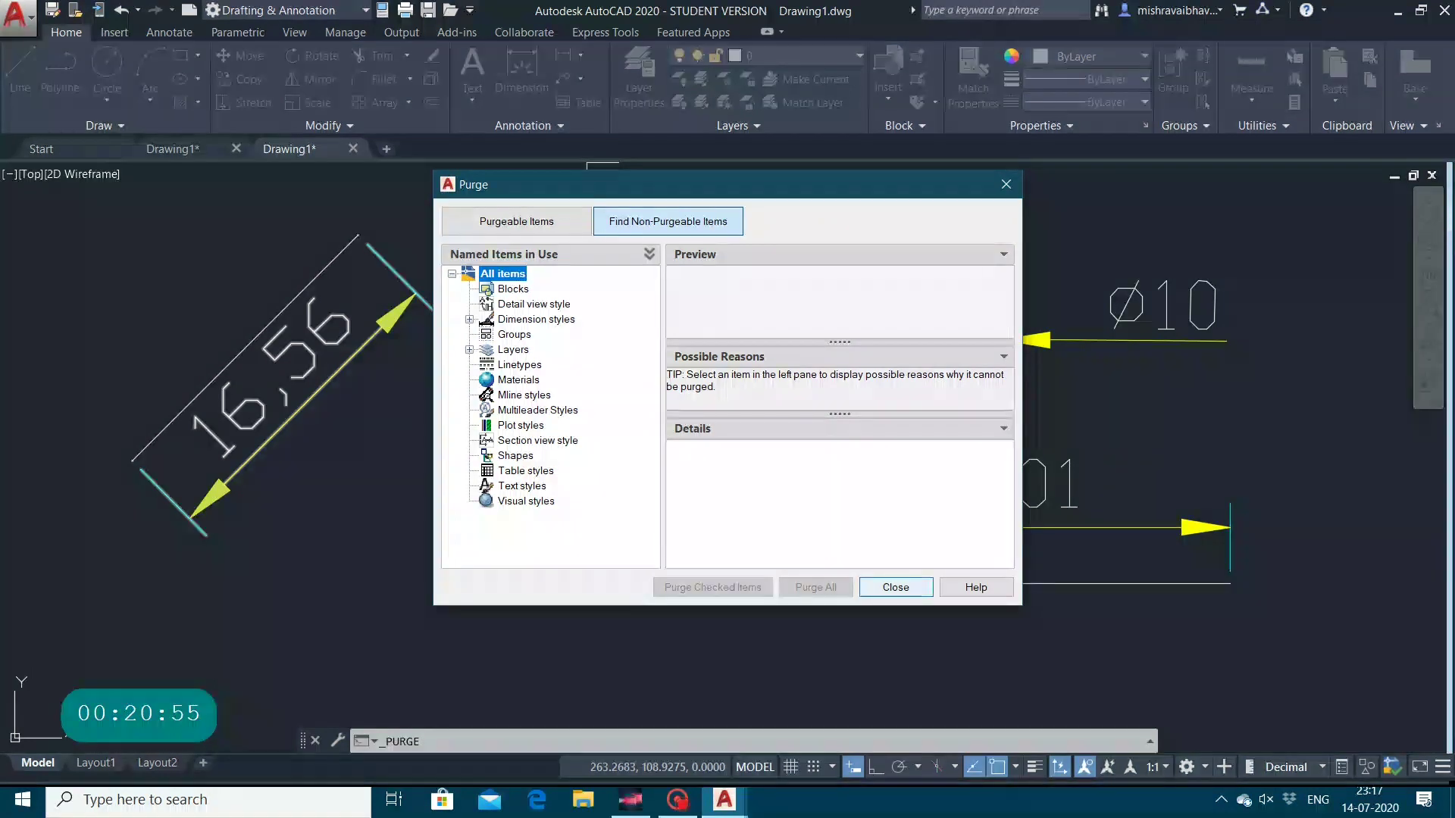
click(894, 588)
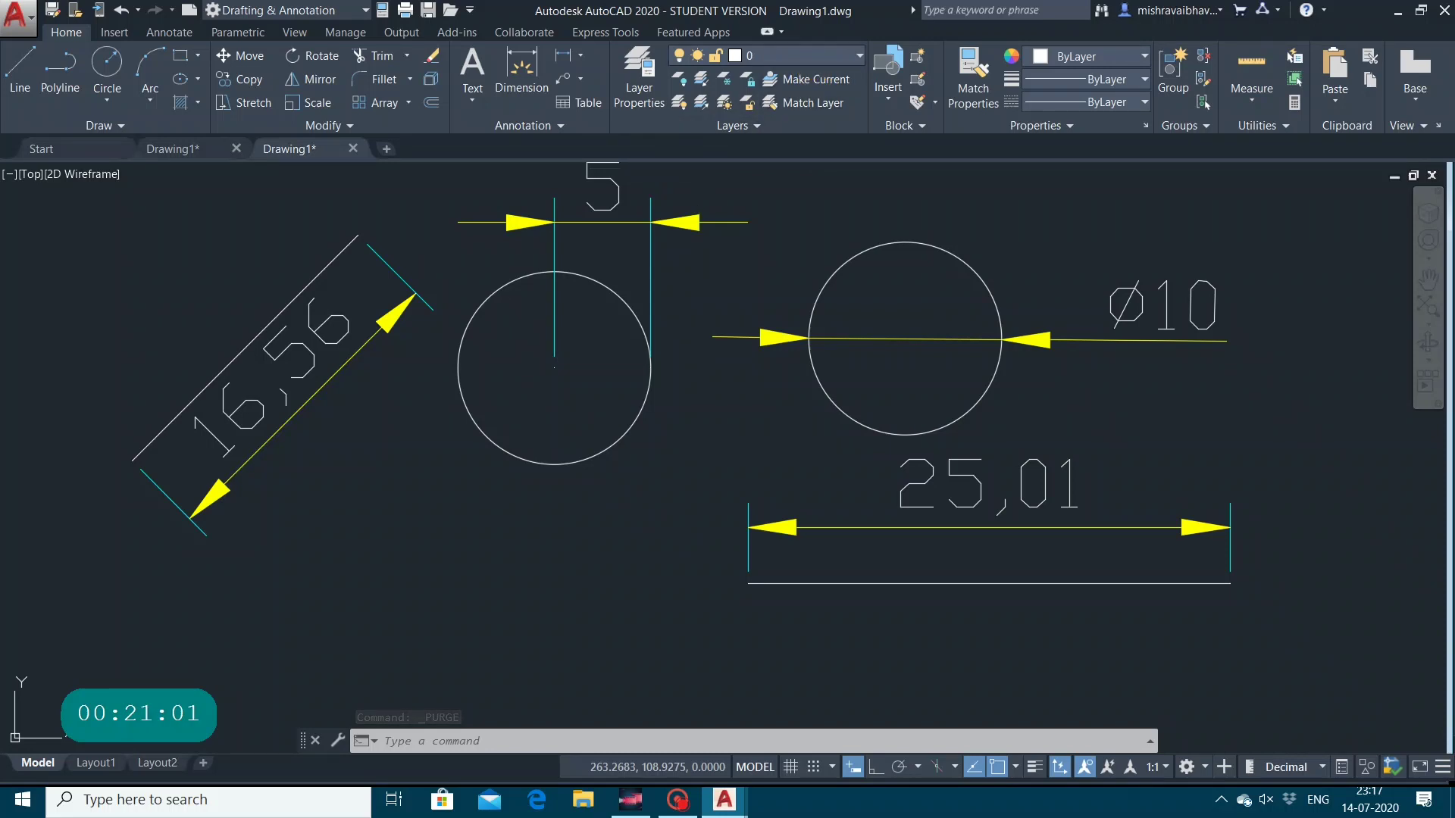
Open and close the Layers list, keeping layer 0 current.
click(803, 55)
click(737, 302)
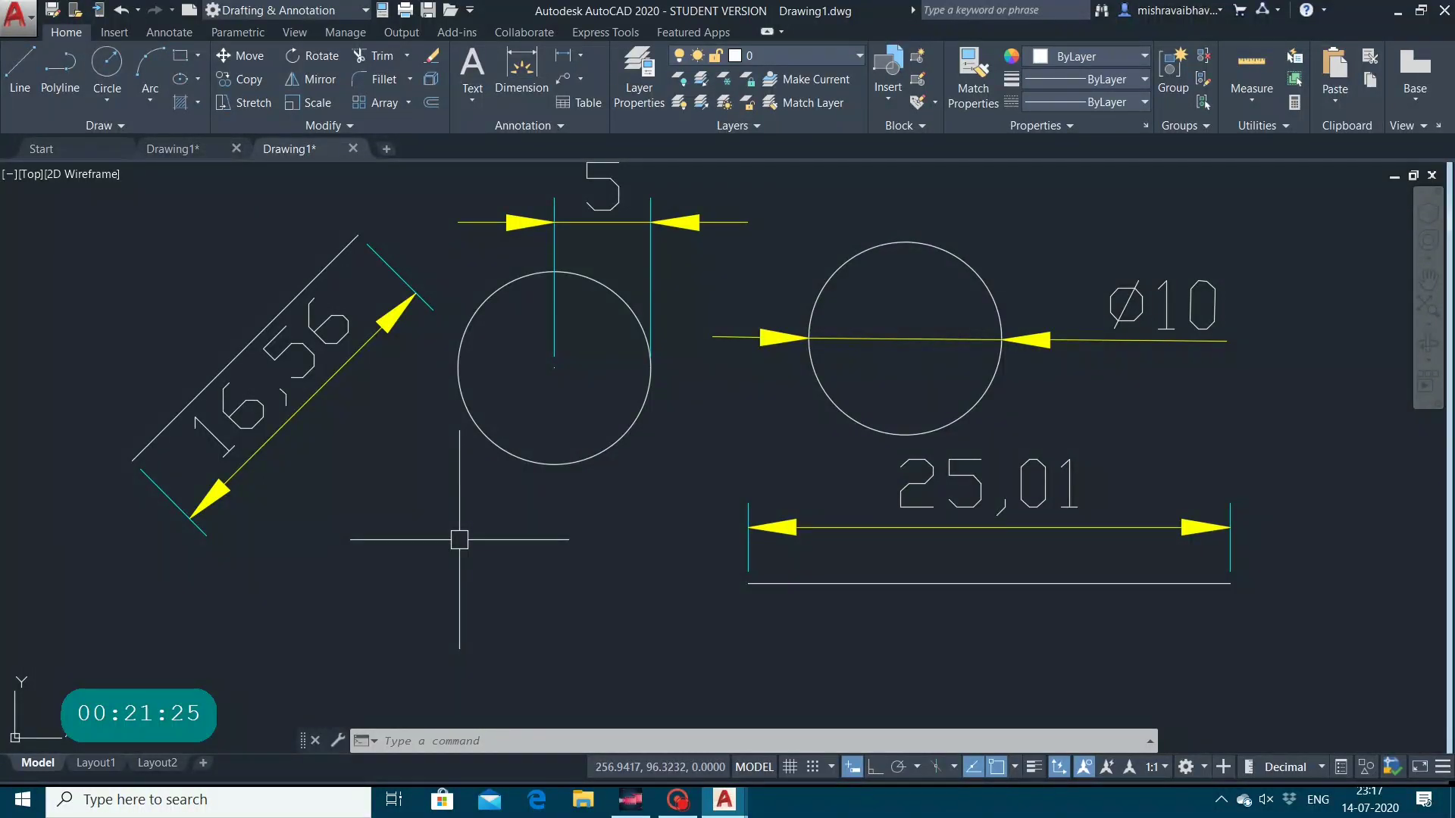
click(655, 74)
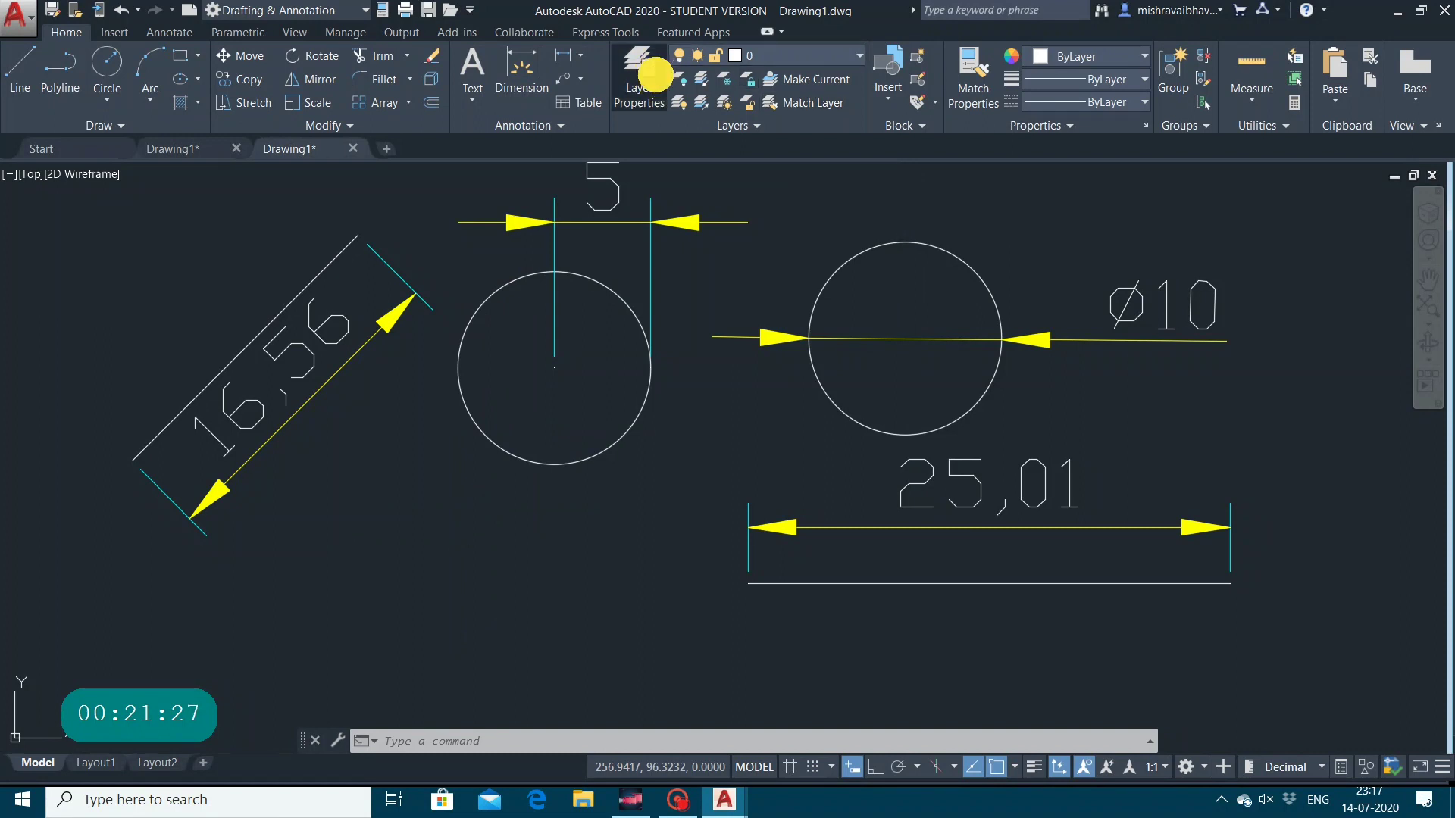
Rename the Defpoints layer to 1 and set its colour to 50 (yellow).
click(523, 297)
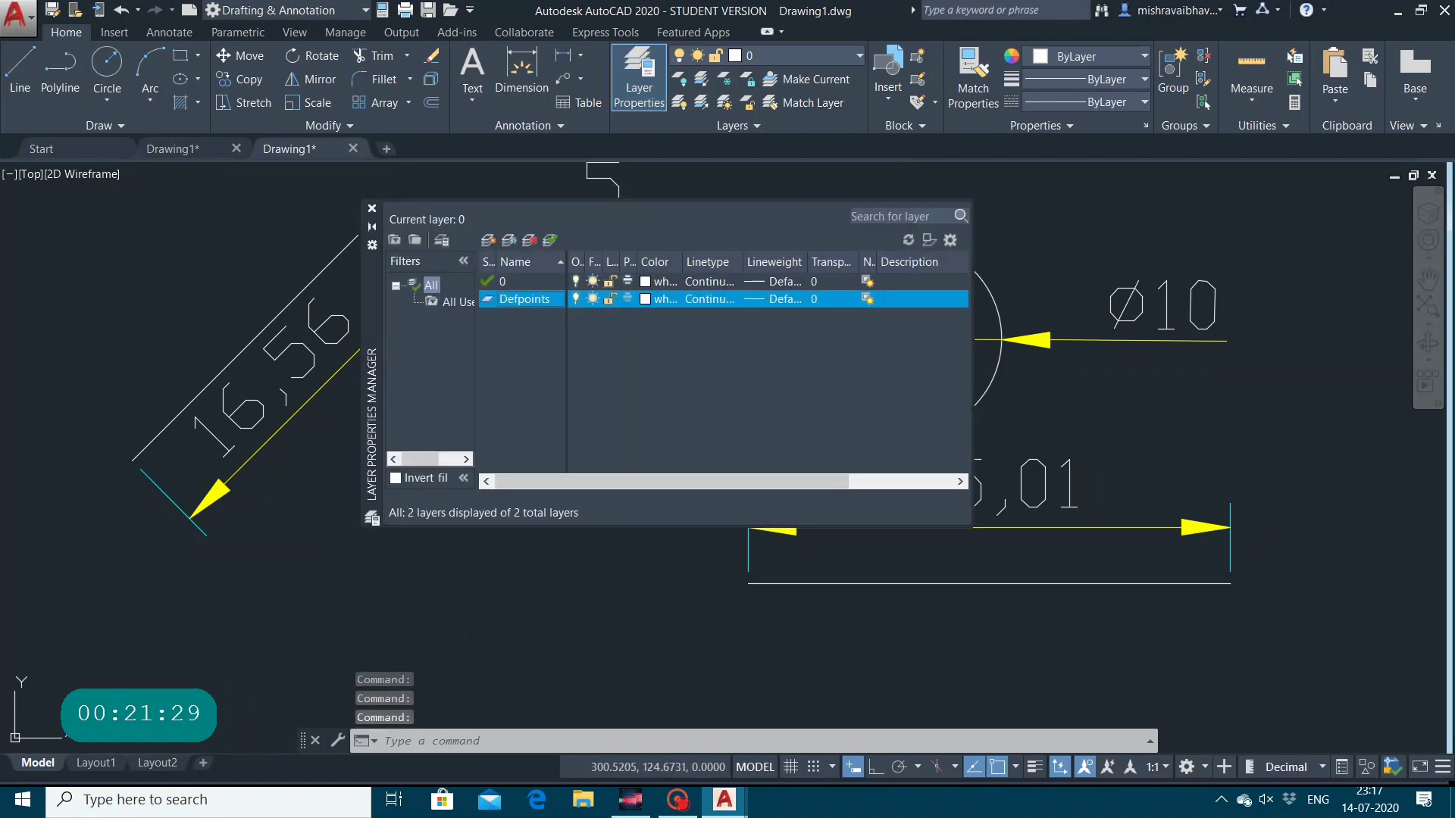
right_click(541, 298)
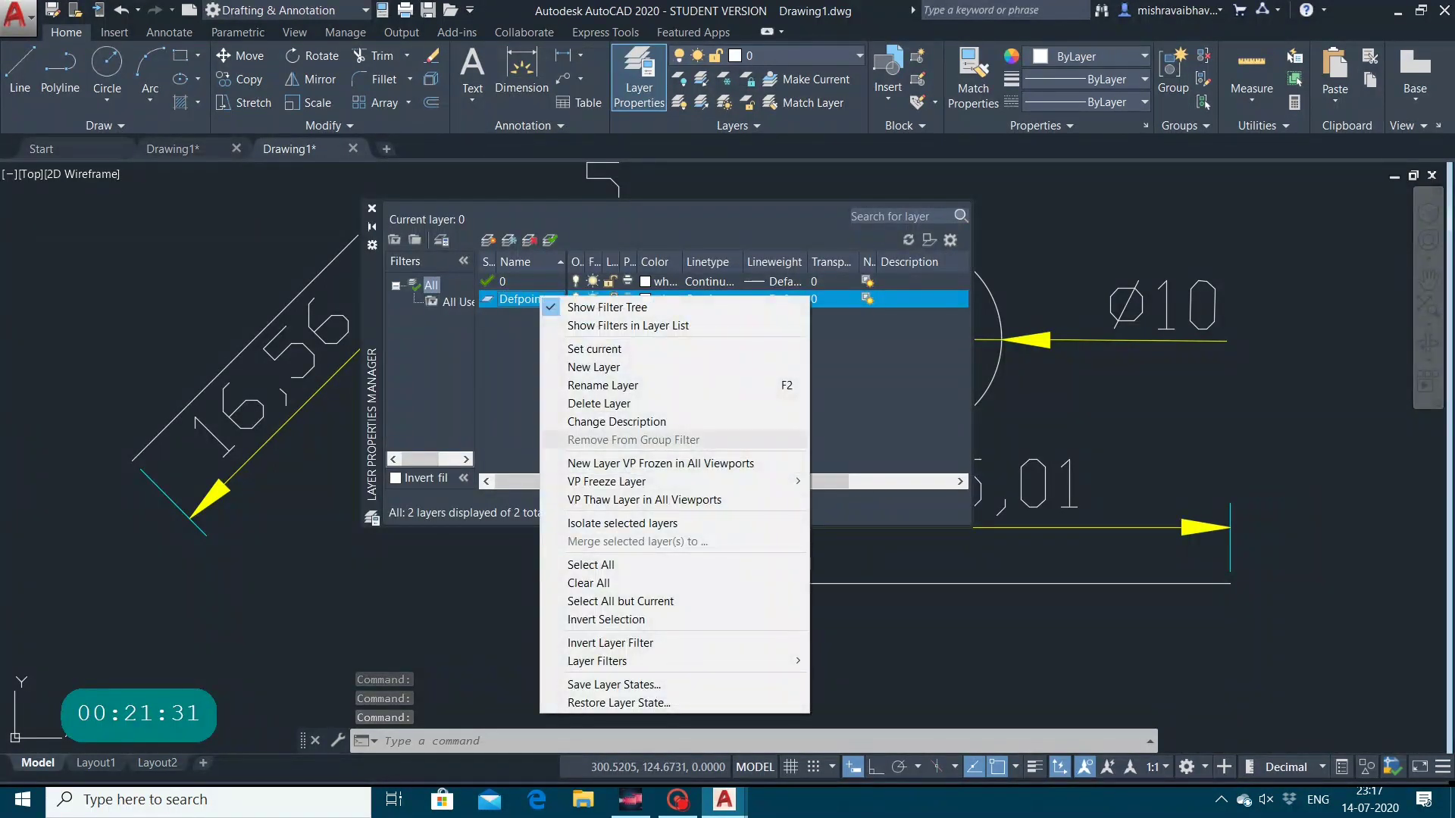
click(591, 385)
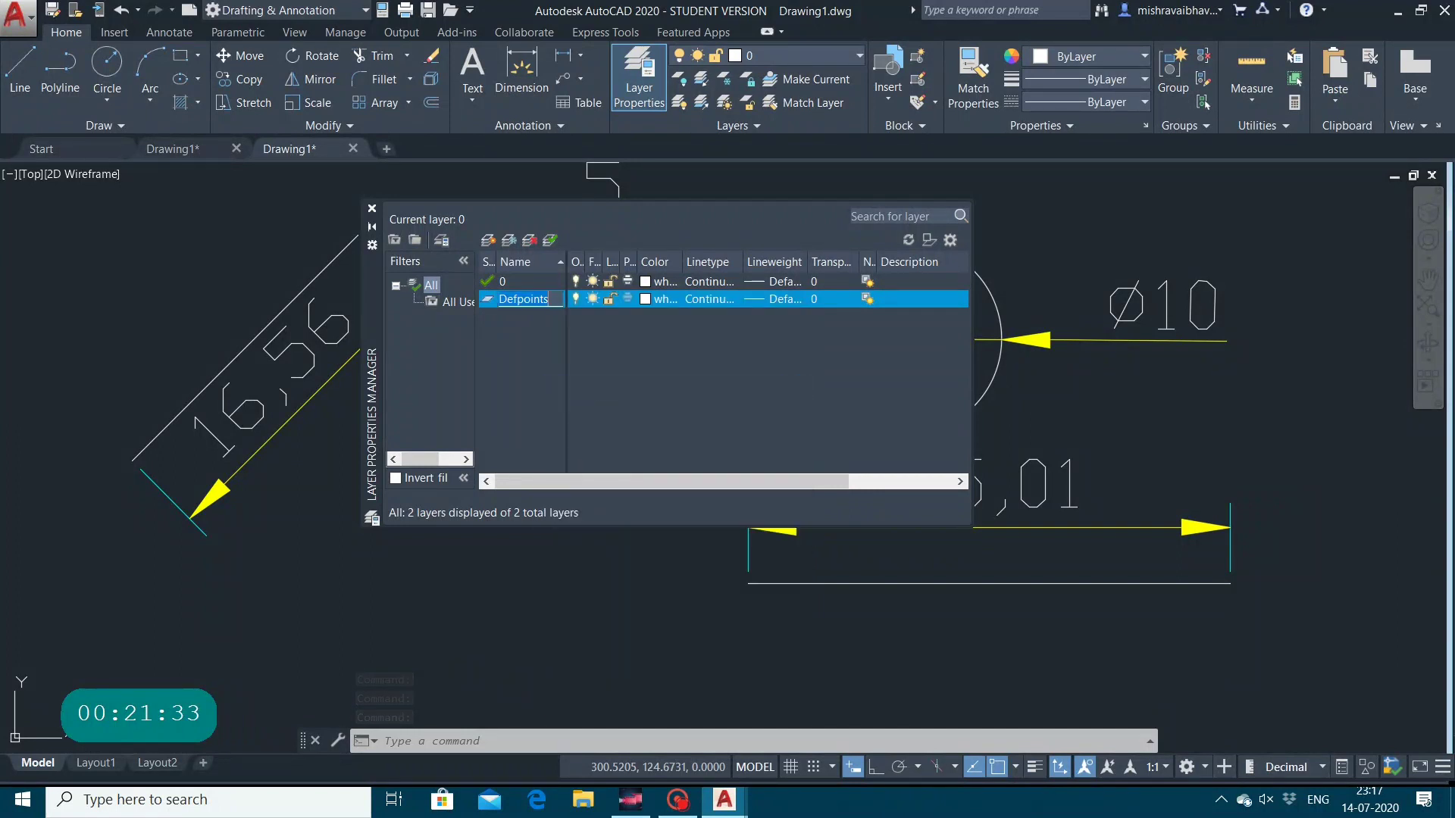
key(BackSpace)
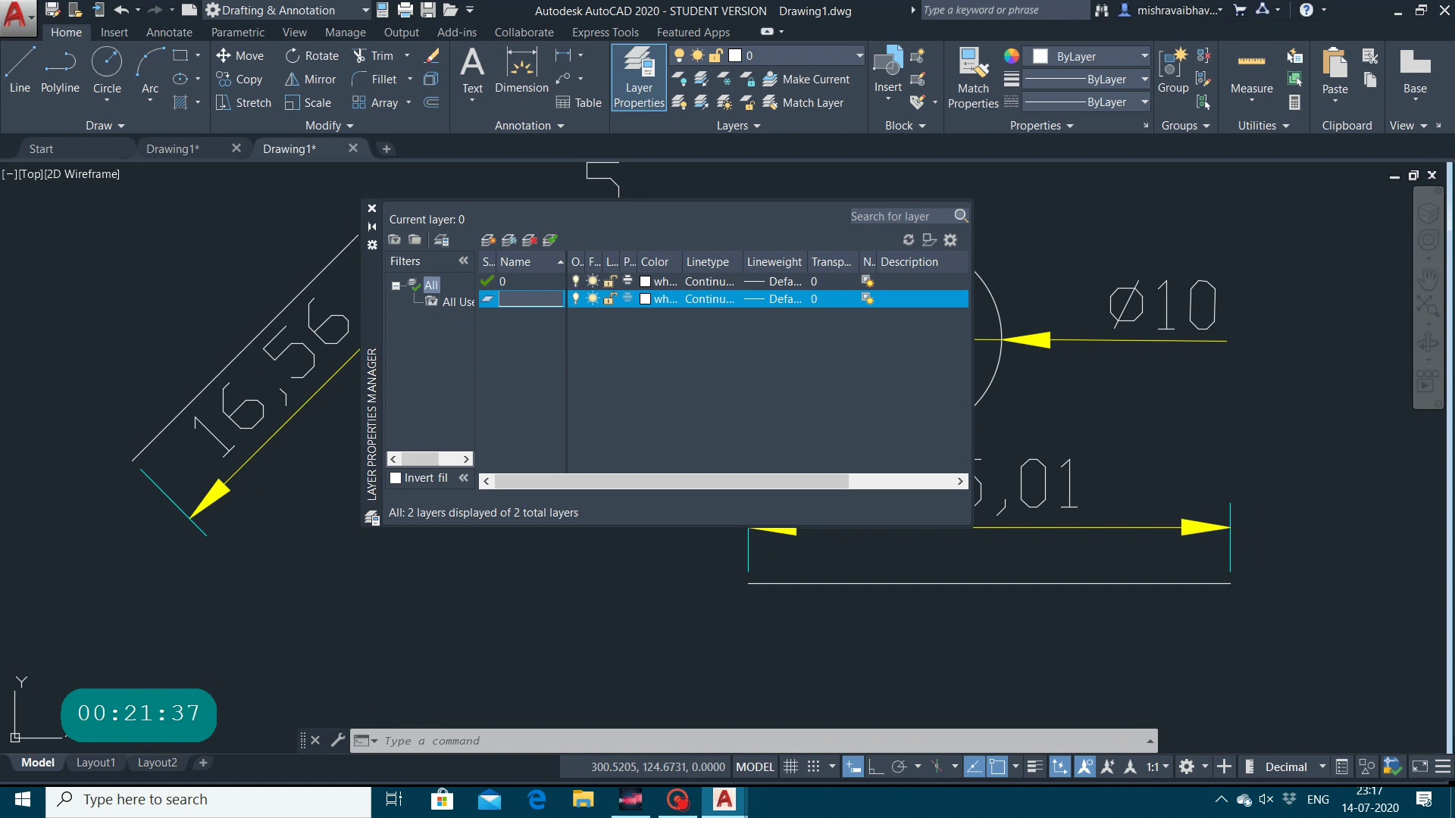
text(1)
click(644, 298)
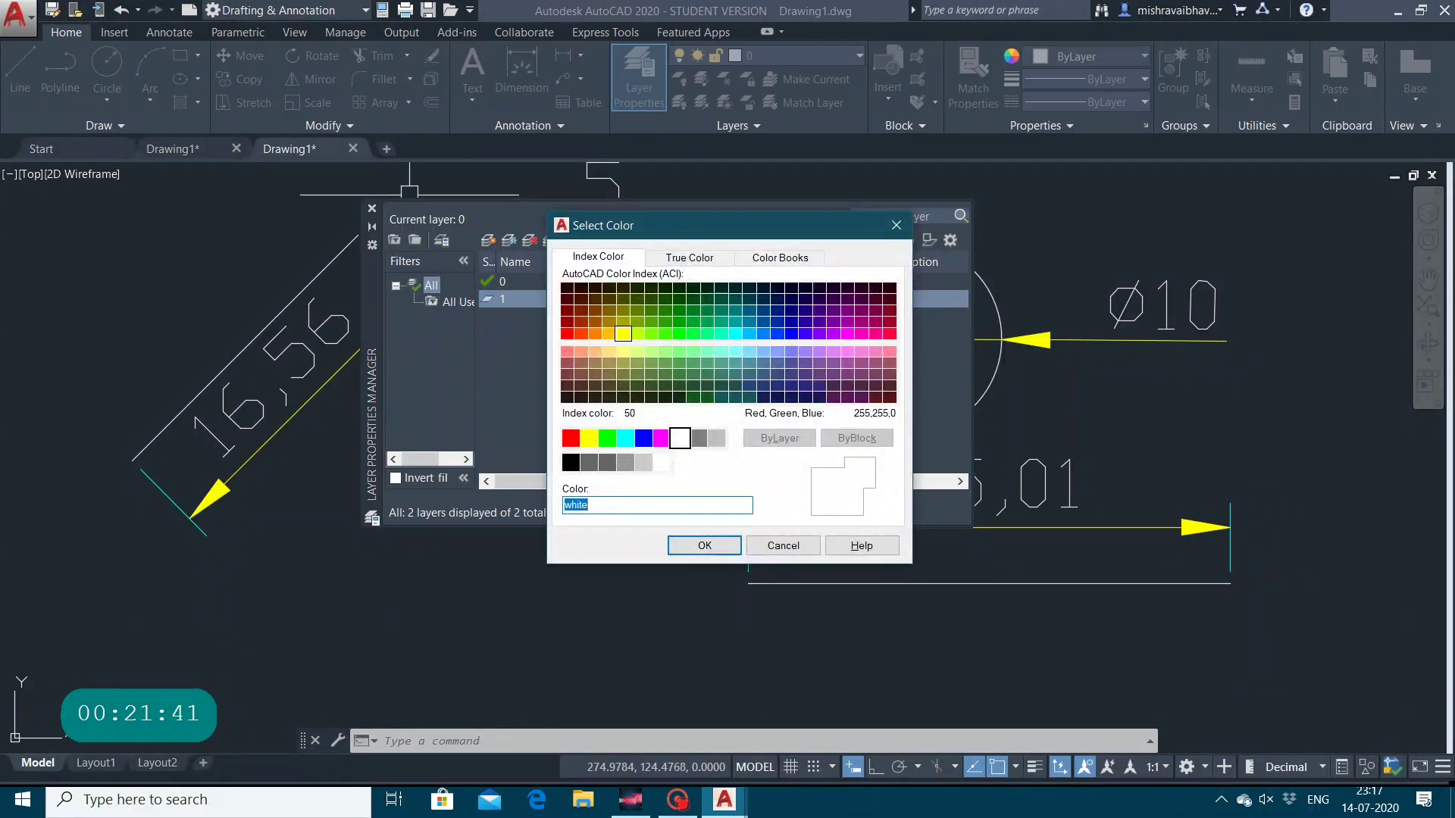
click(623, 333)
click(704, 545)
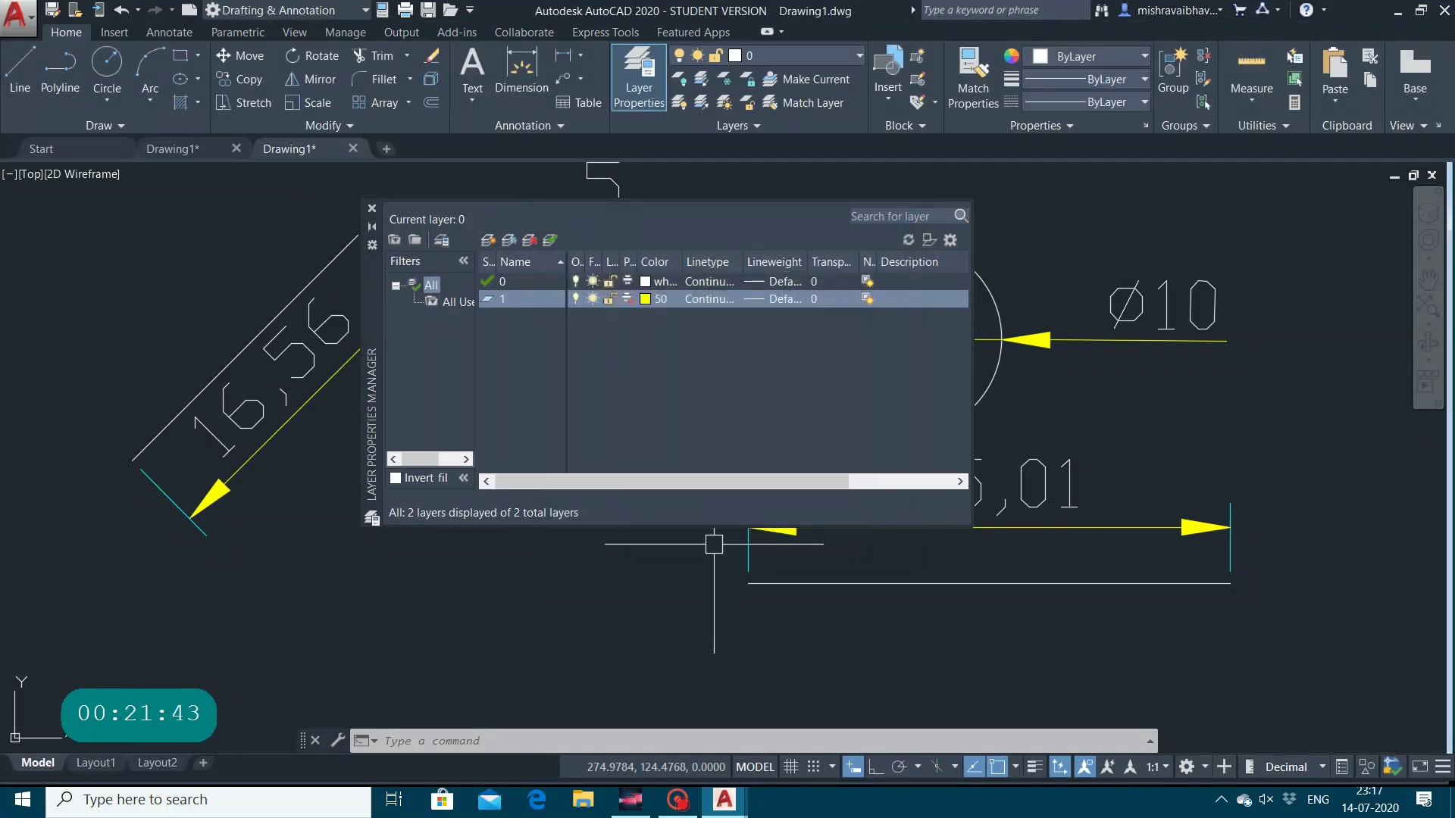
click(627, 298)
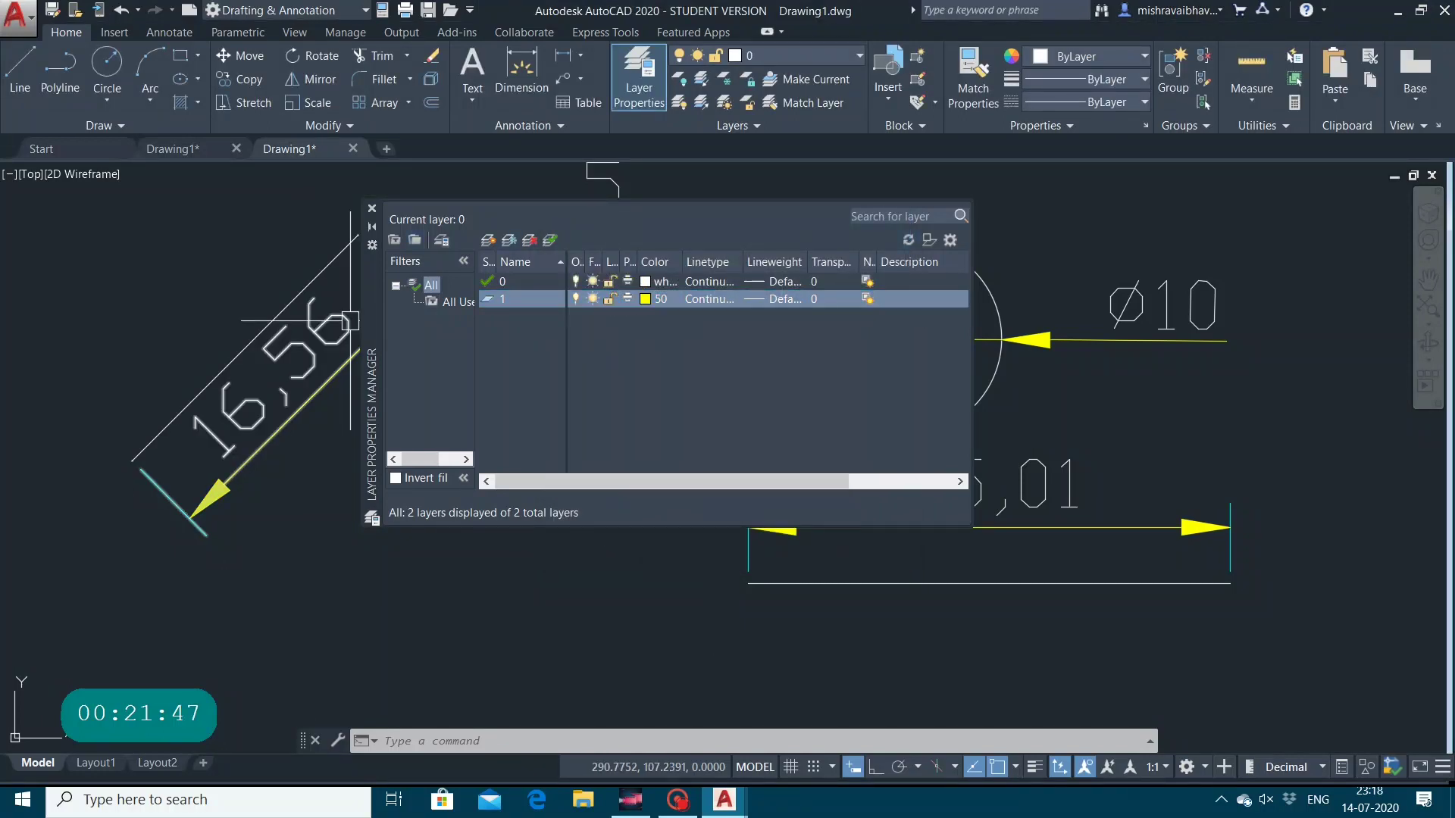
Create layer 2 with colour 10 (red).
click(488, 239)
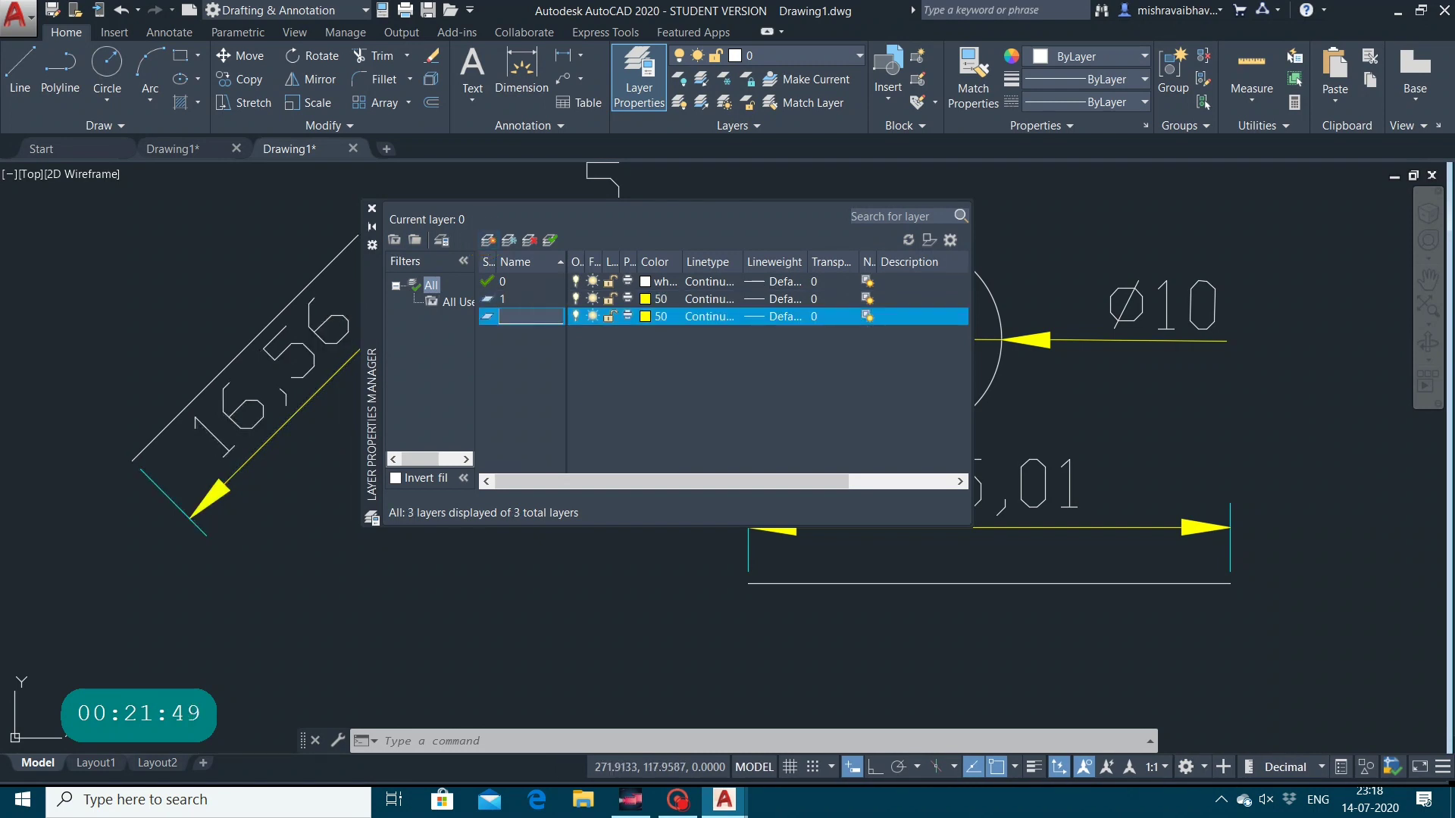
text(2)
click(645, 316)
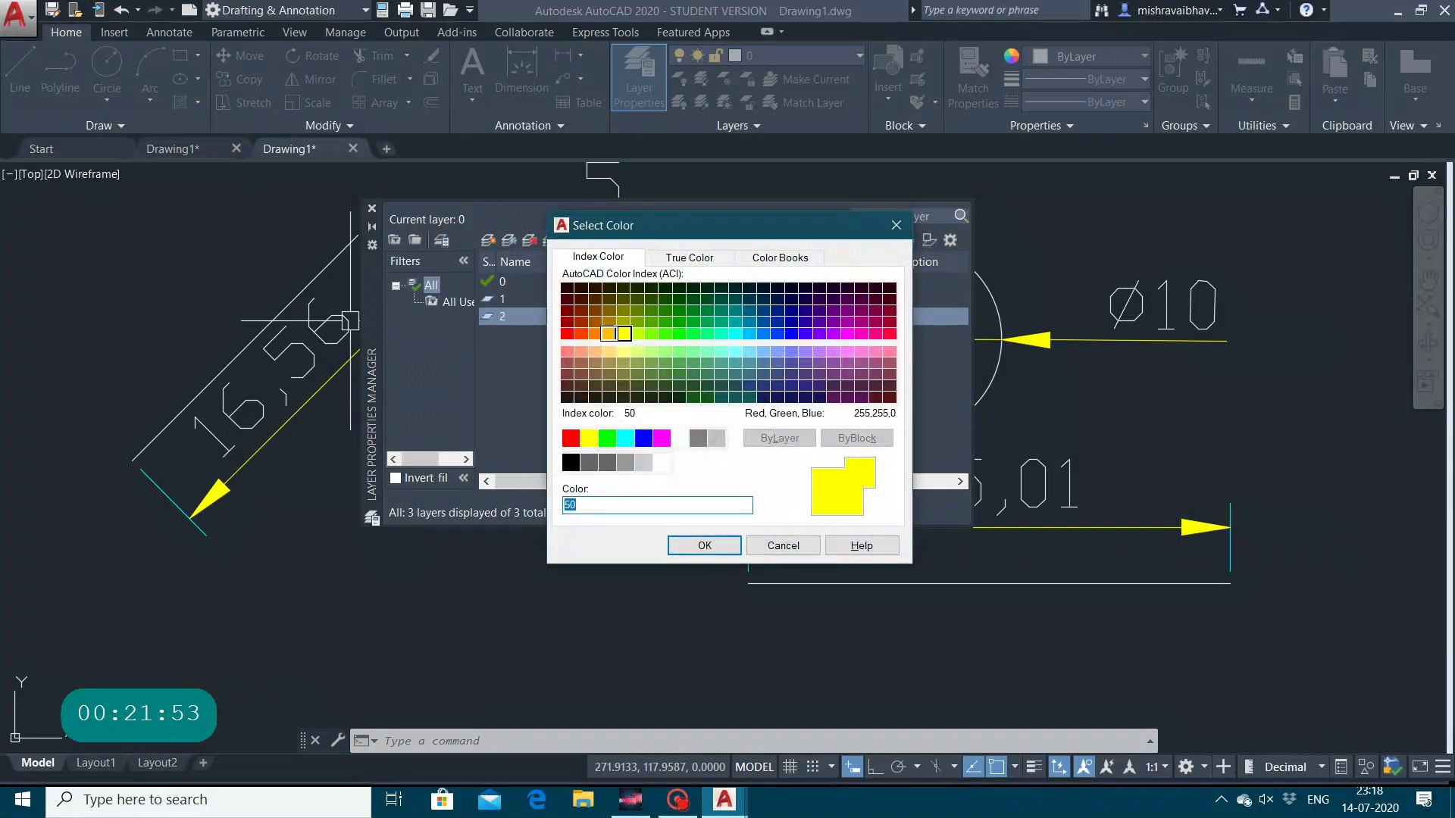
click(568, 333)
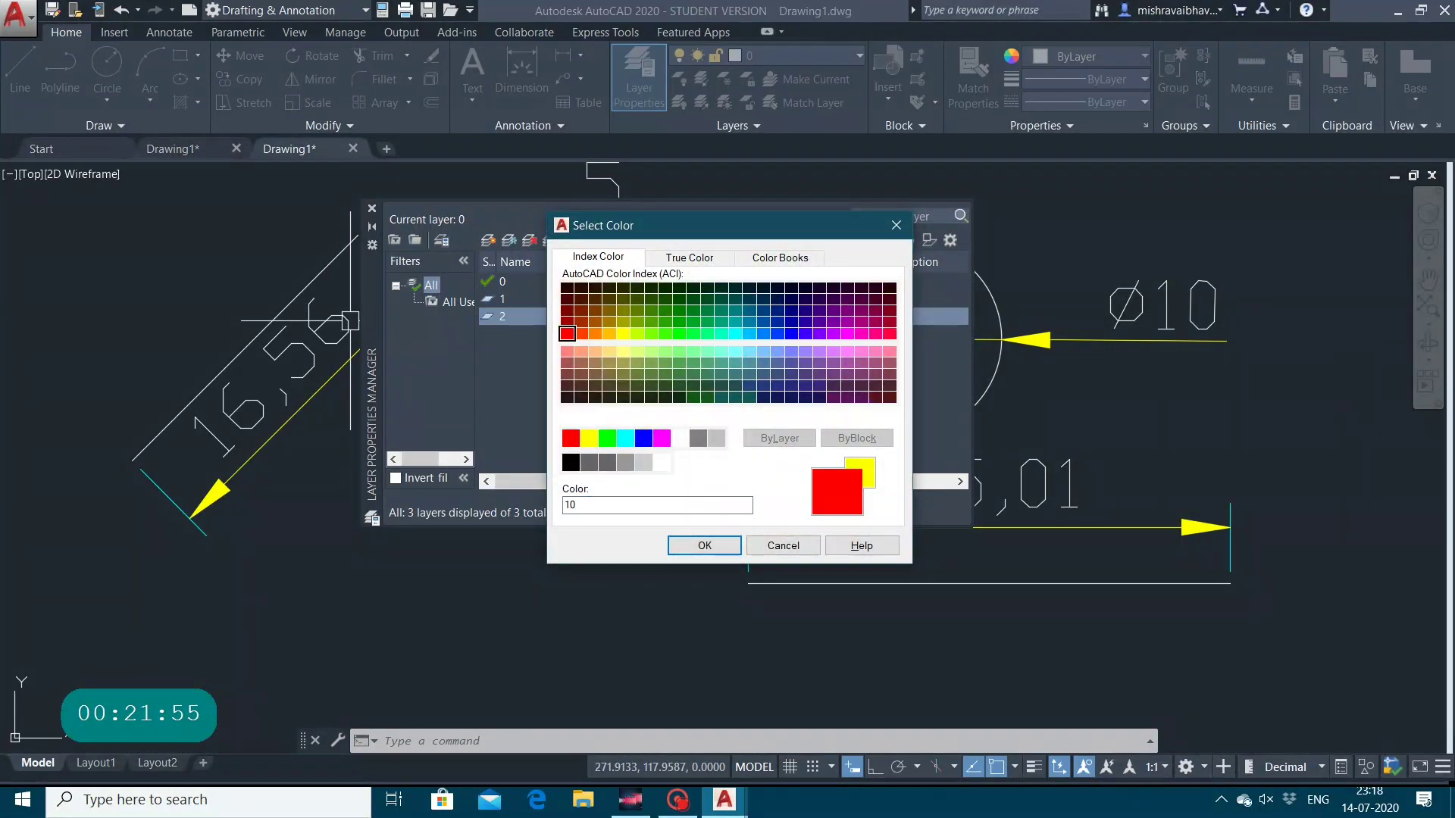
click(705, 545)
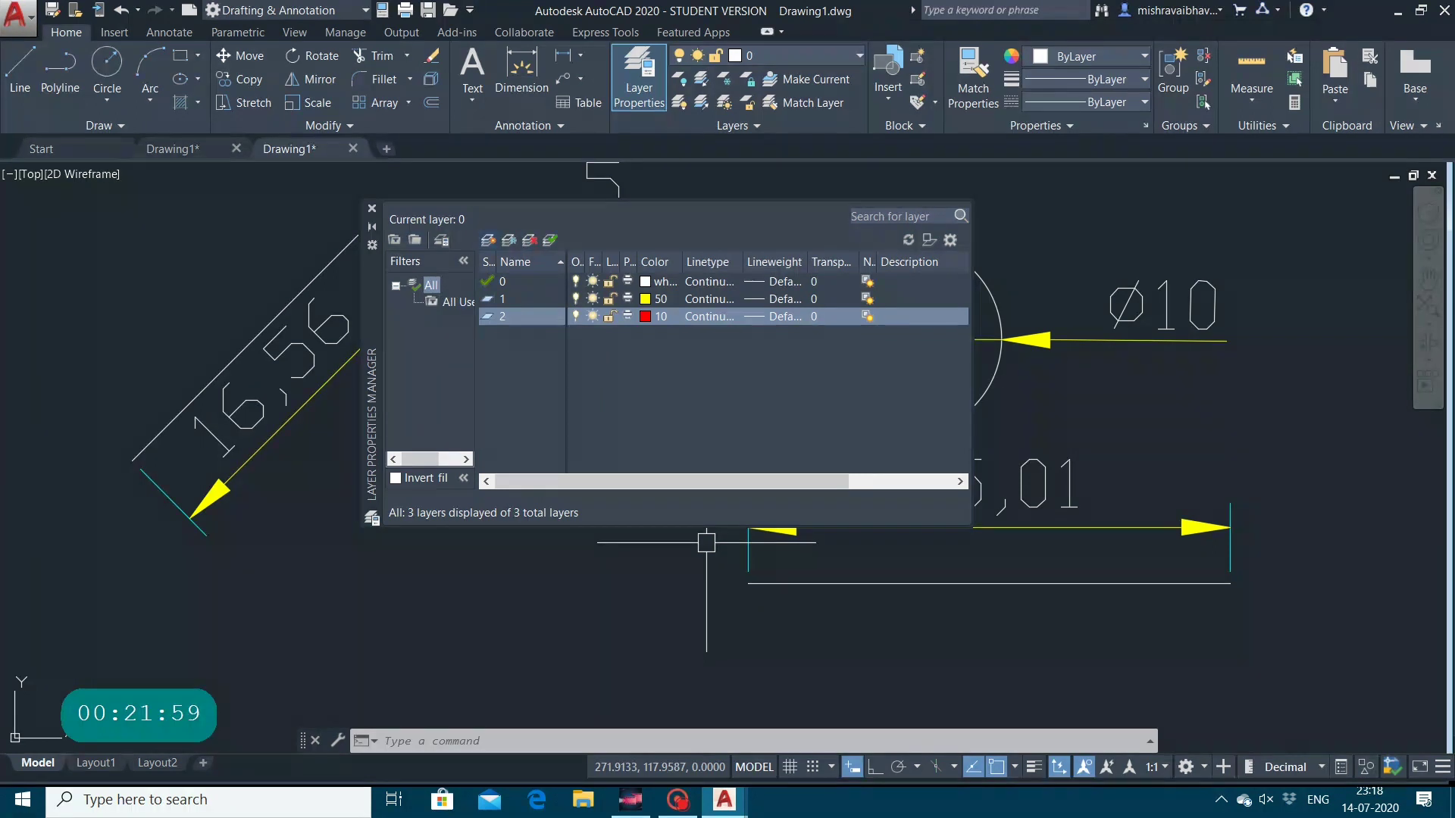
Add layer 3 in green and layer 4 in cyan, then close the layer manager.
click(488, 239)
text(3)
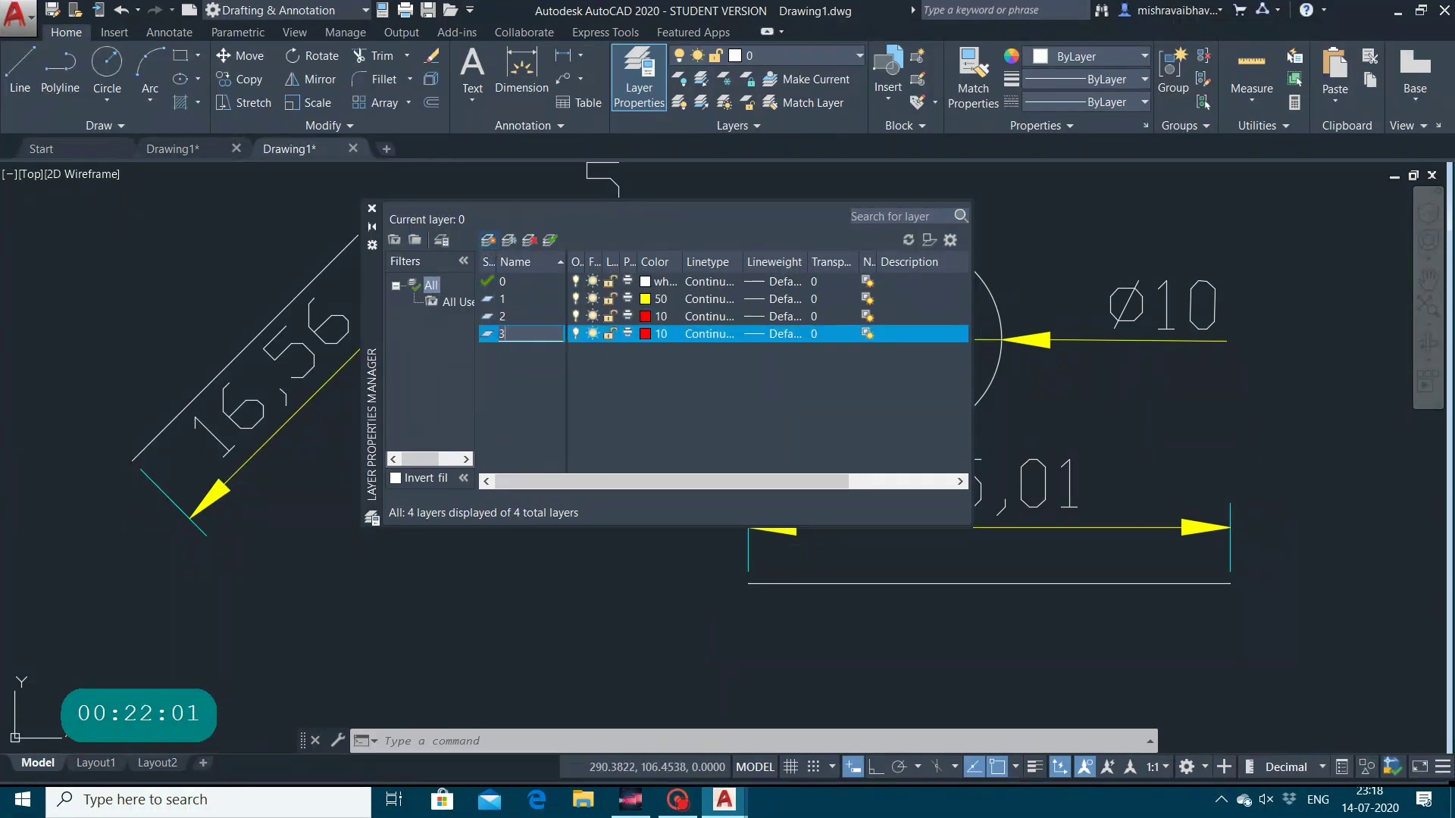
click(646, 334)
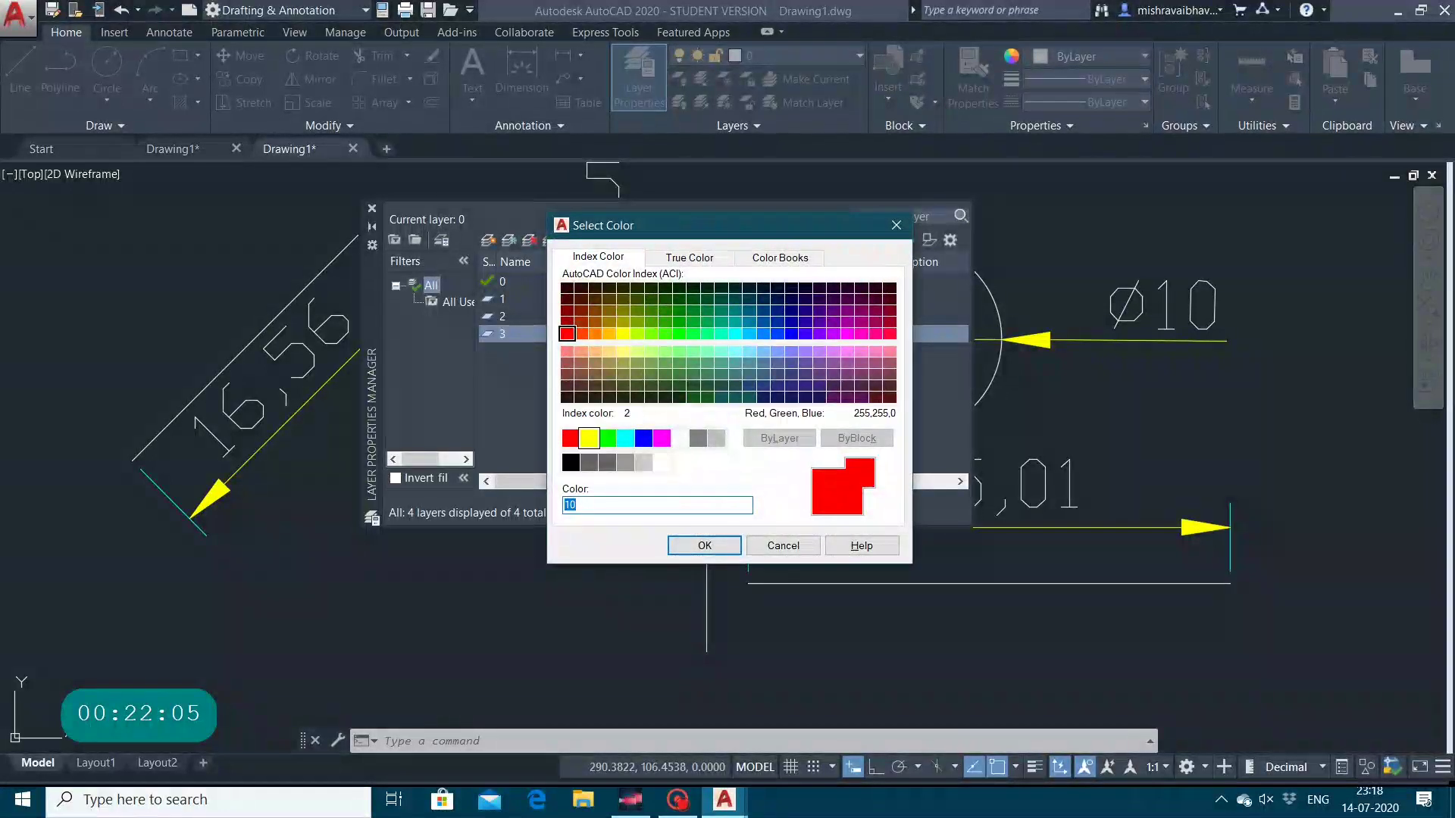
click(607, 438)
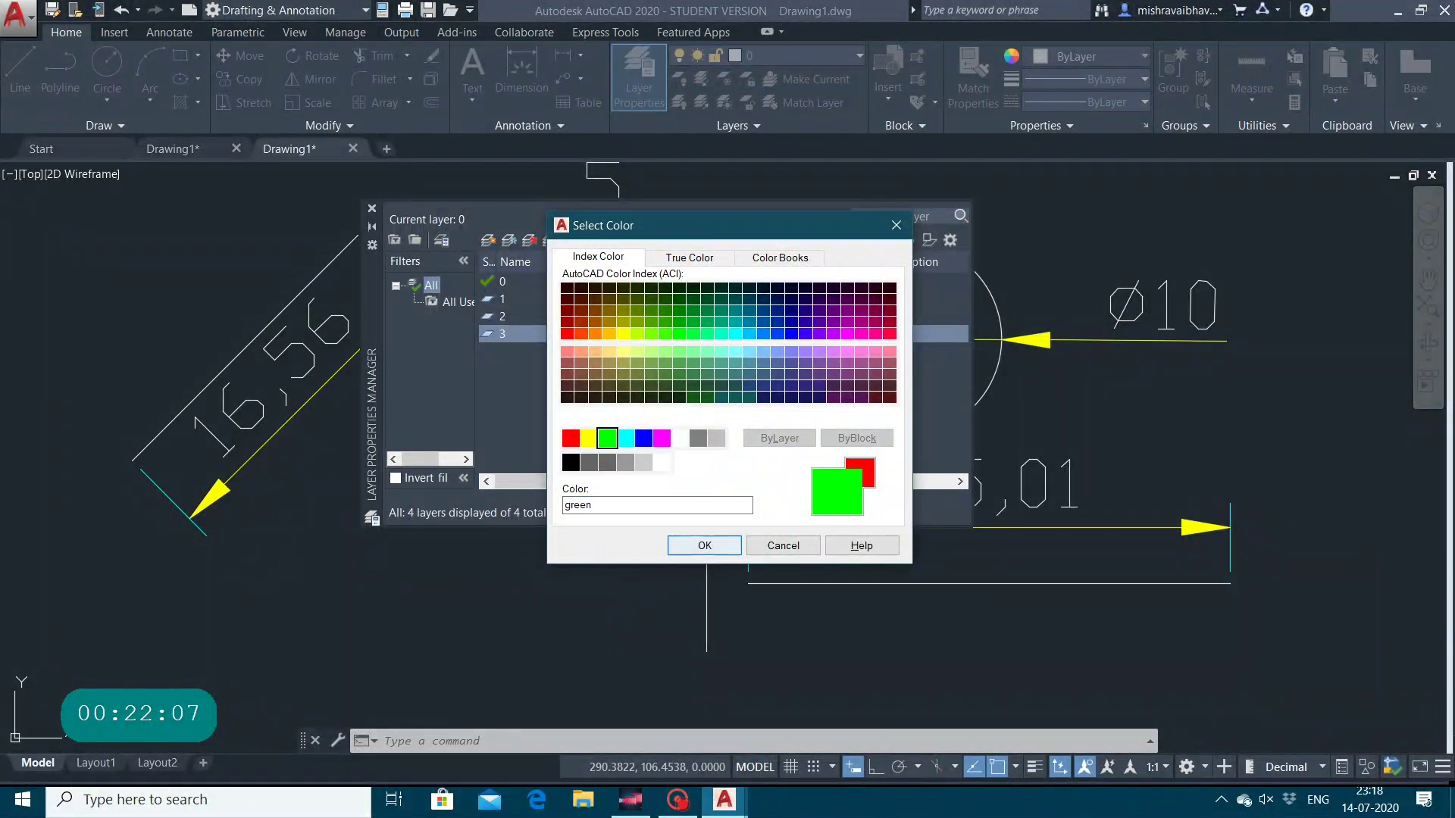
click(704, 546)
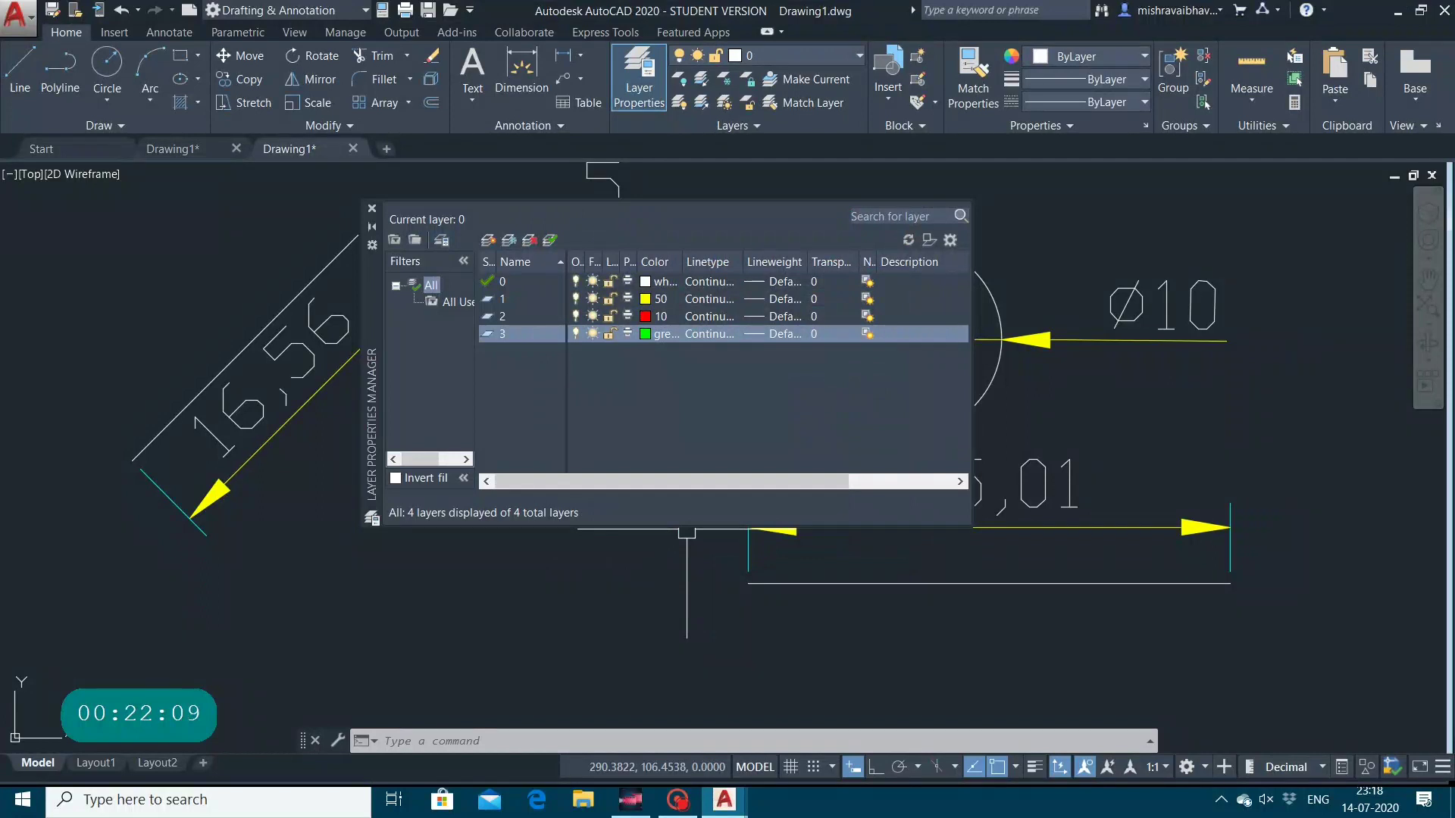
click(488, 241)
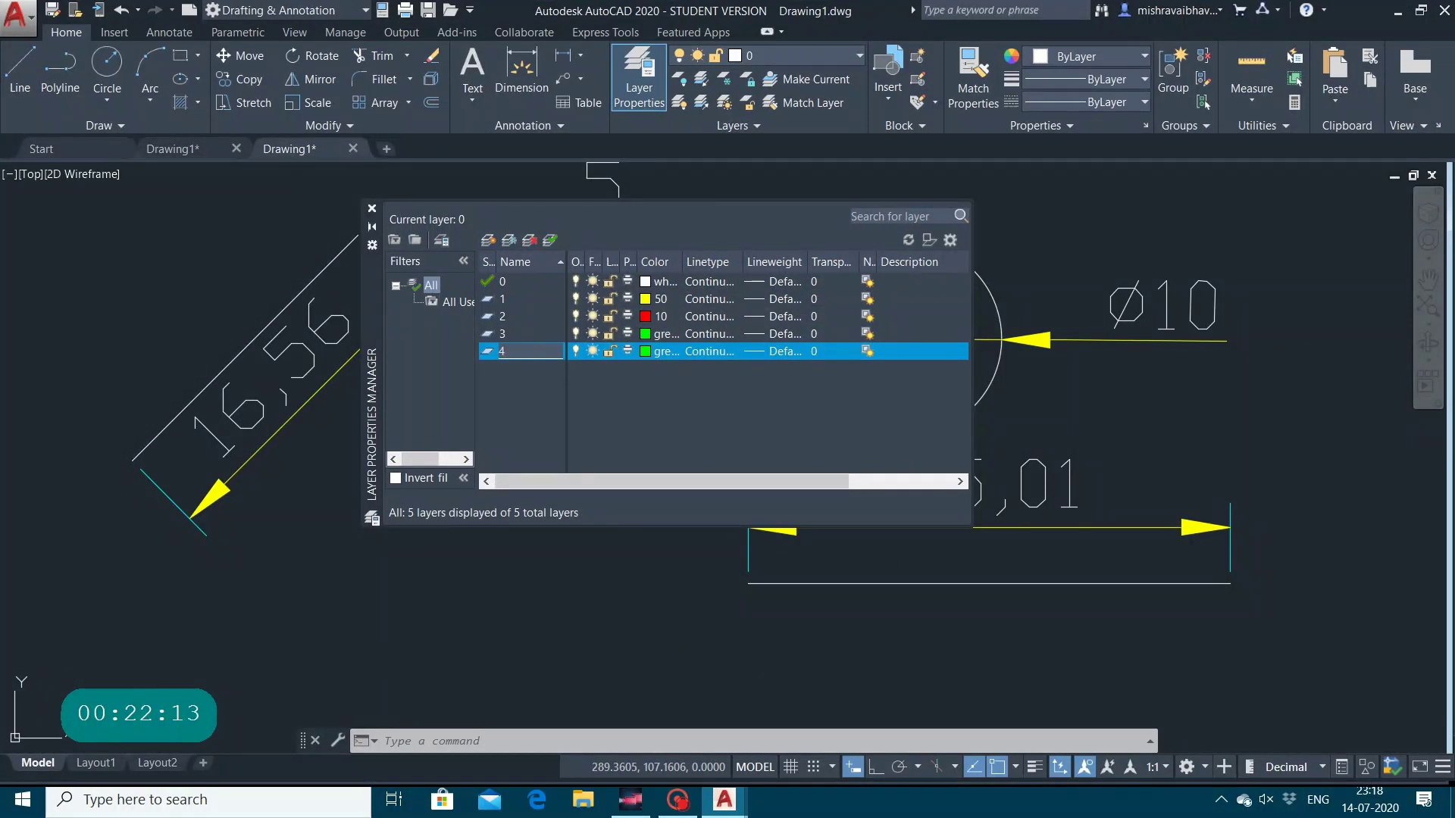
click(657, 351)
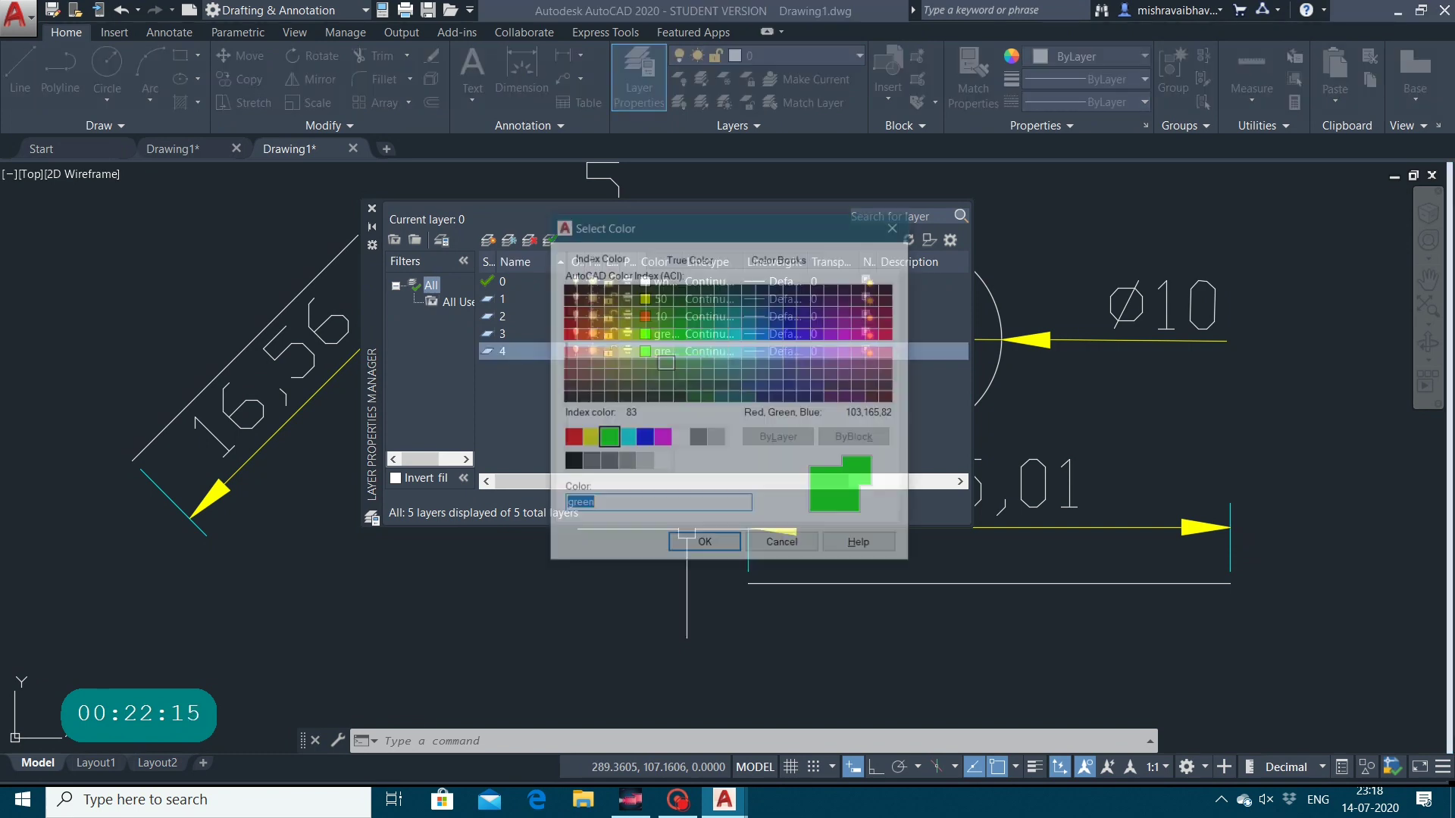
click(625, 438)
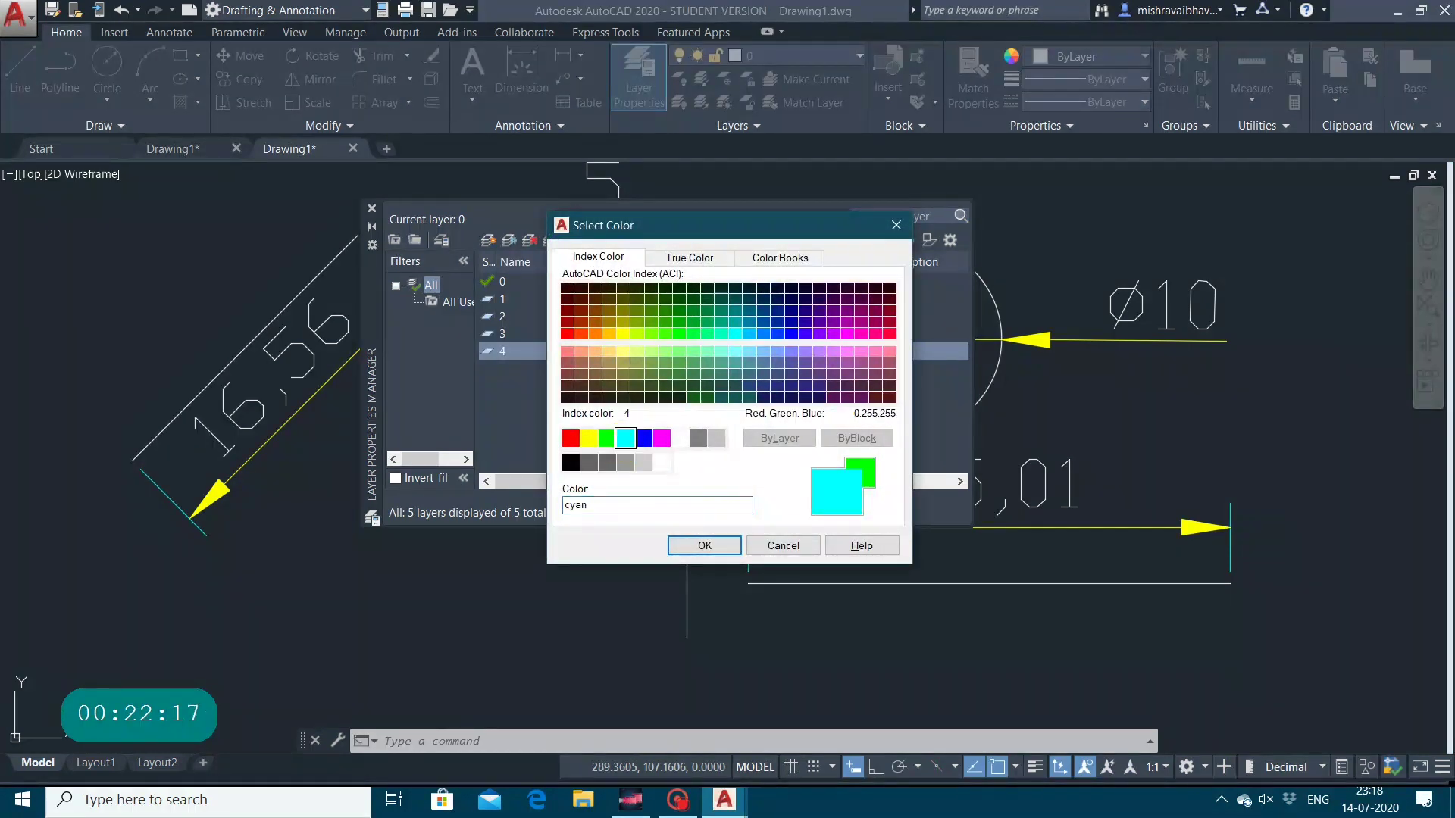
click(704, 546)
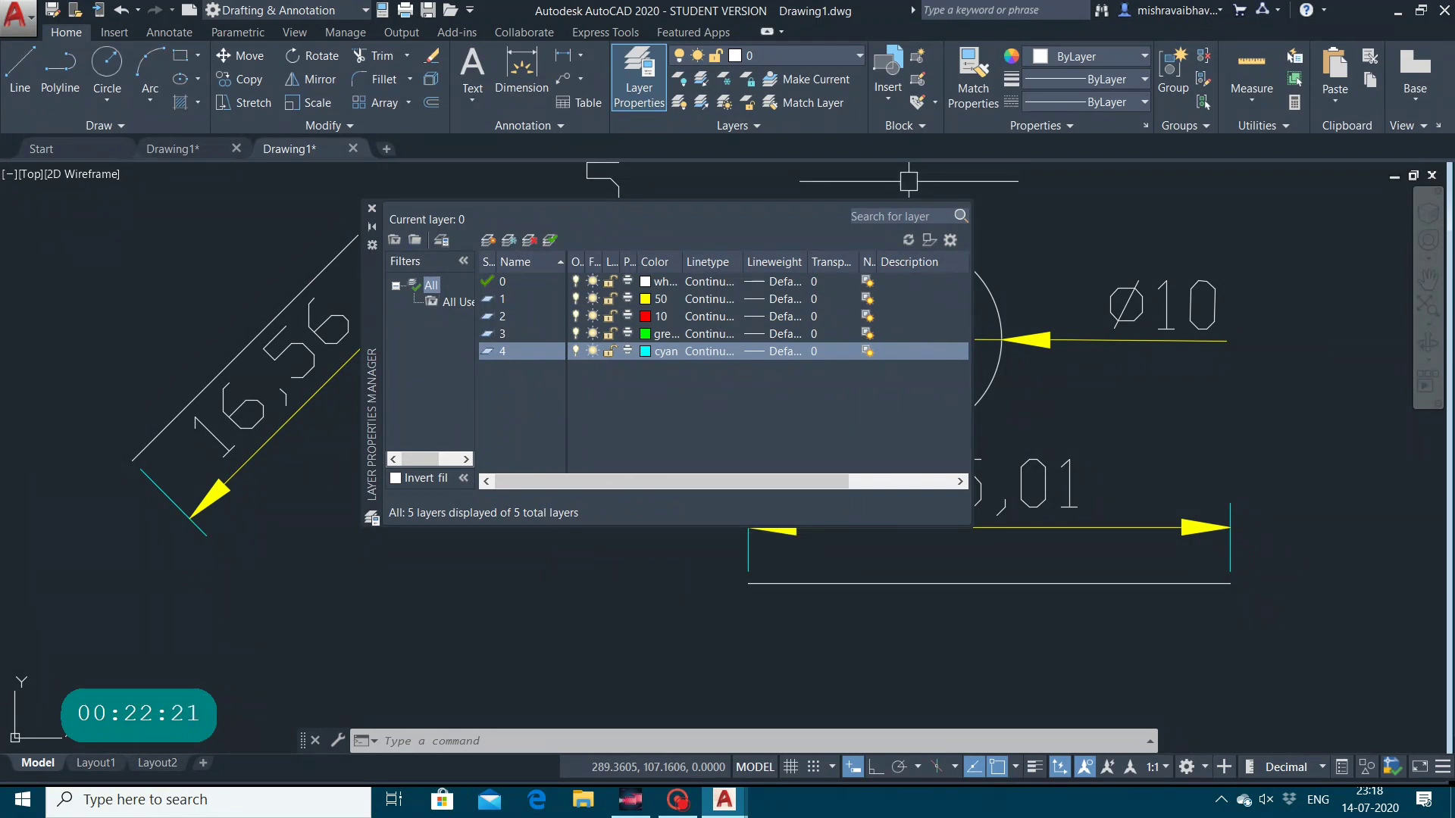
click(372, 208)
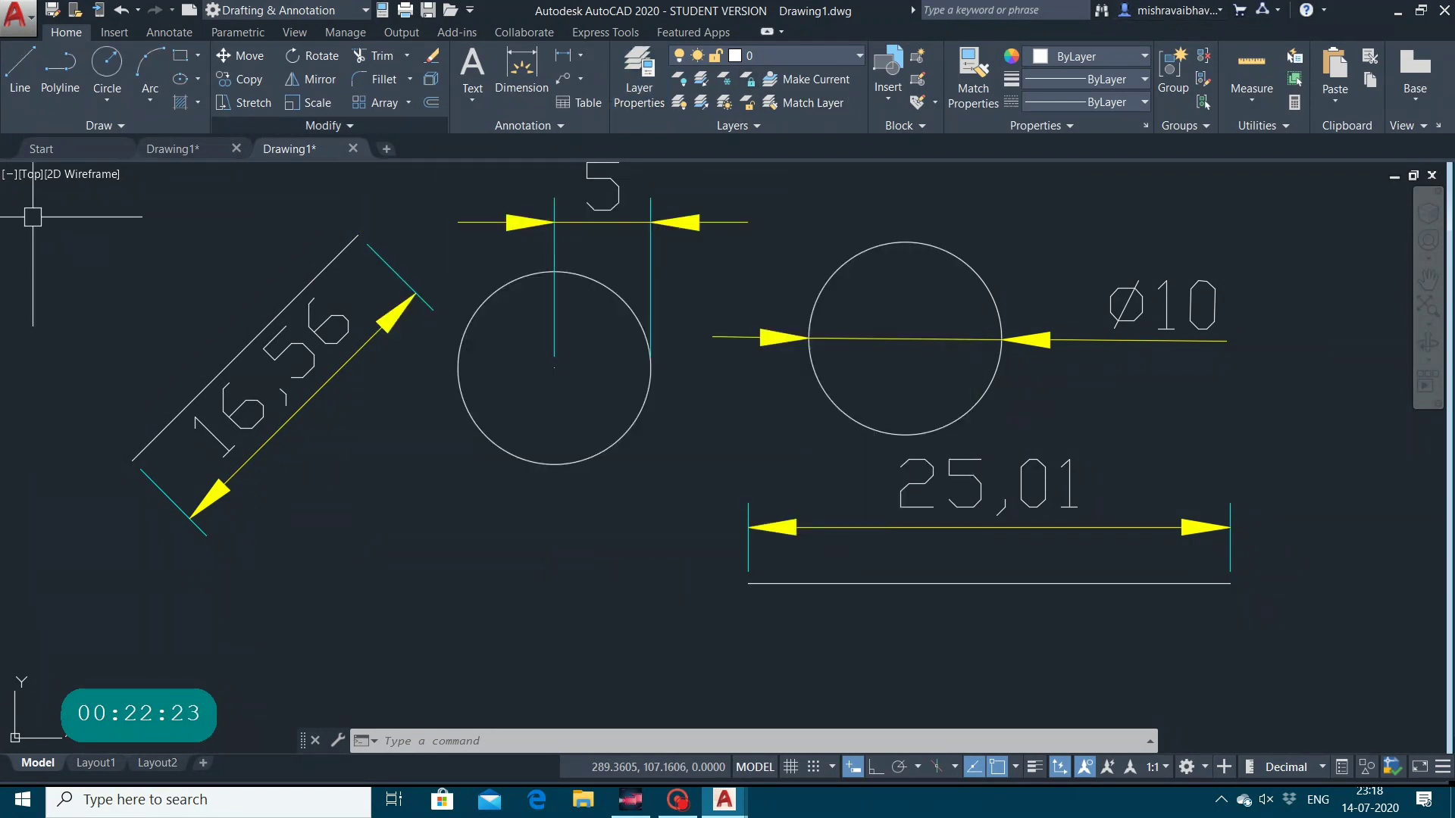
Move the slanted line beside the 16,56 dimension onto layer 1.
click(310, 272)
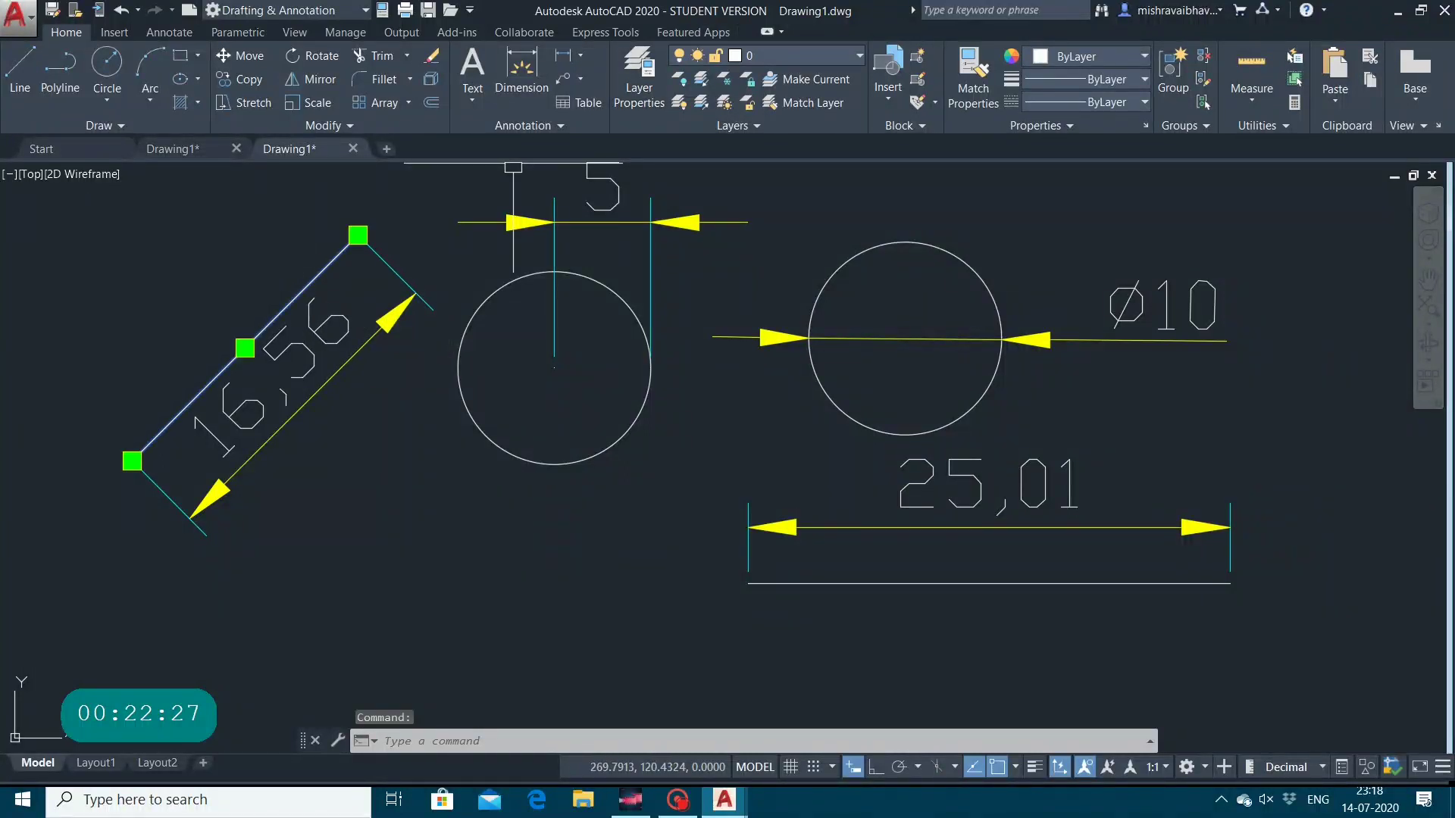
click(708, 53)
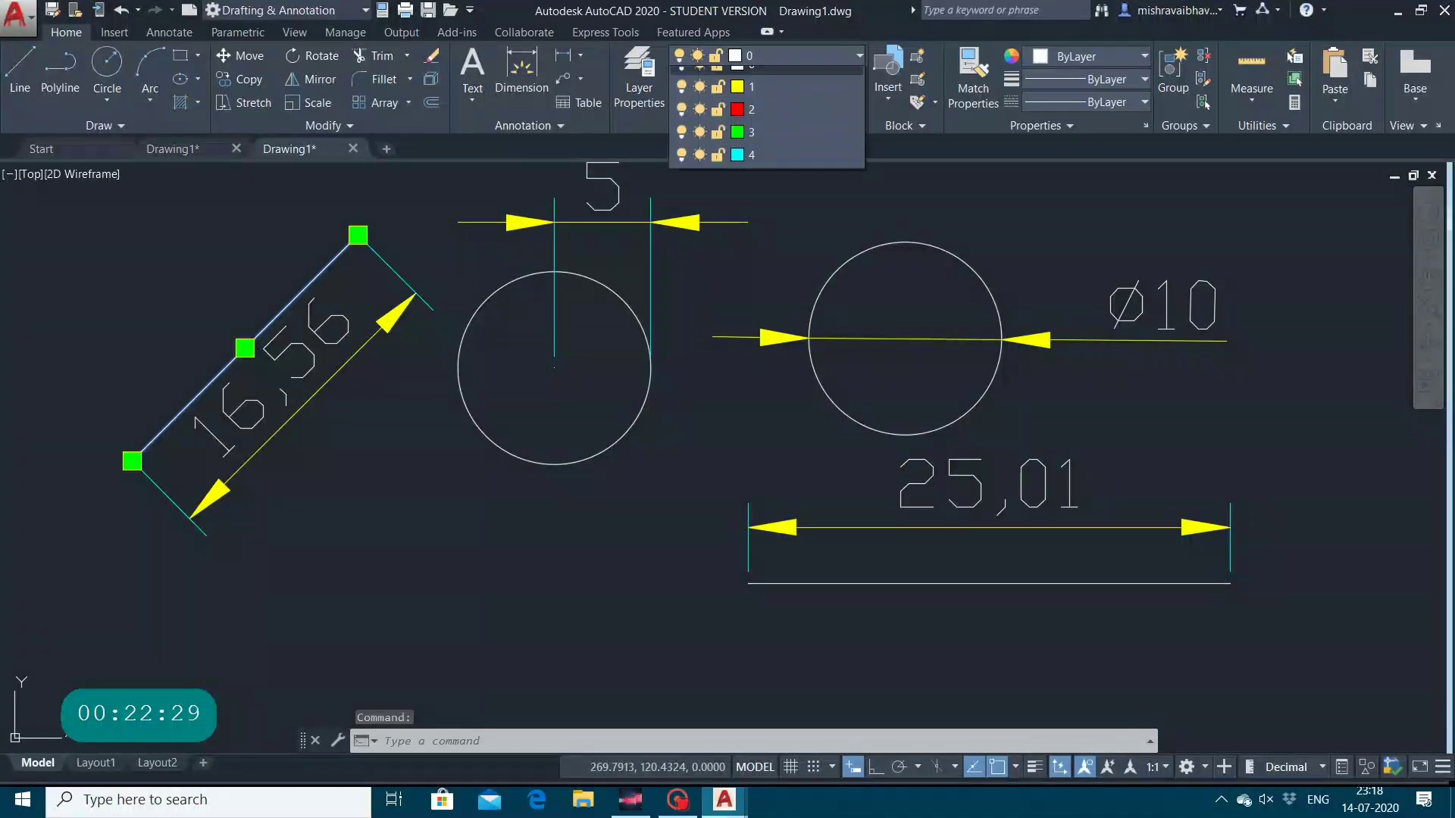
click(739, 100)
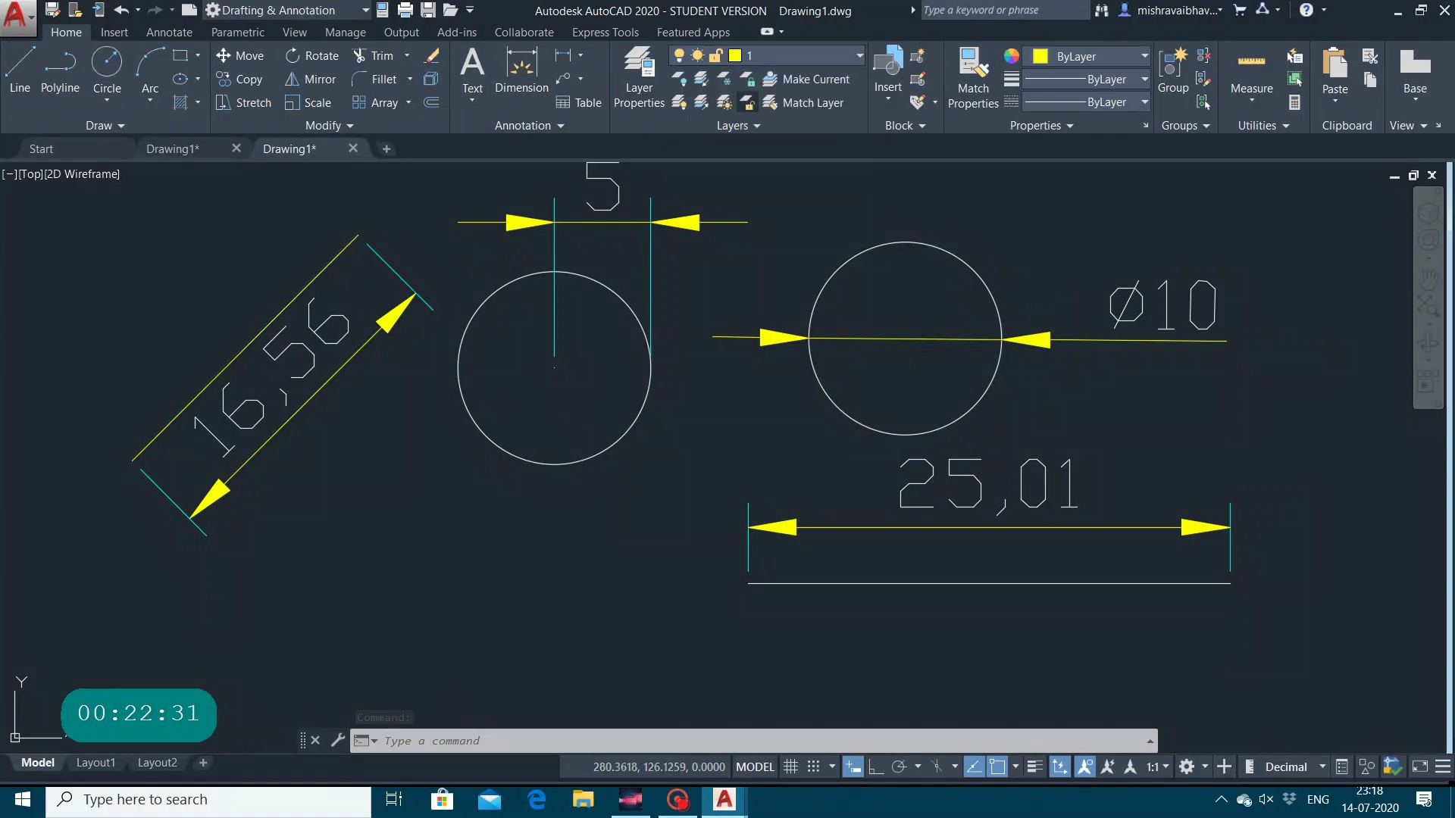
click(640, 316)
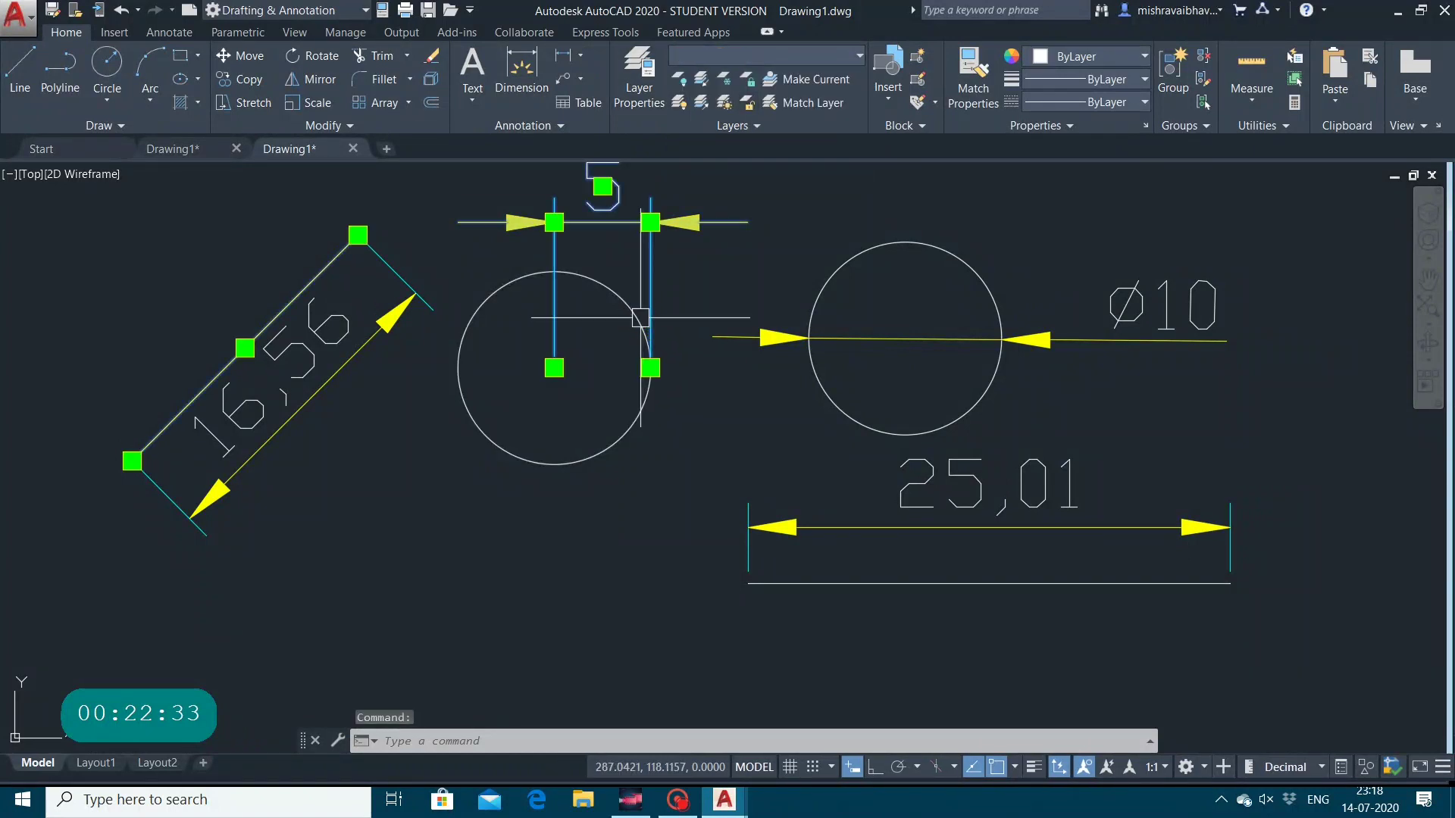
key(Escape)
key(Escape)
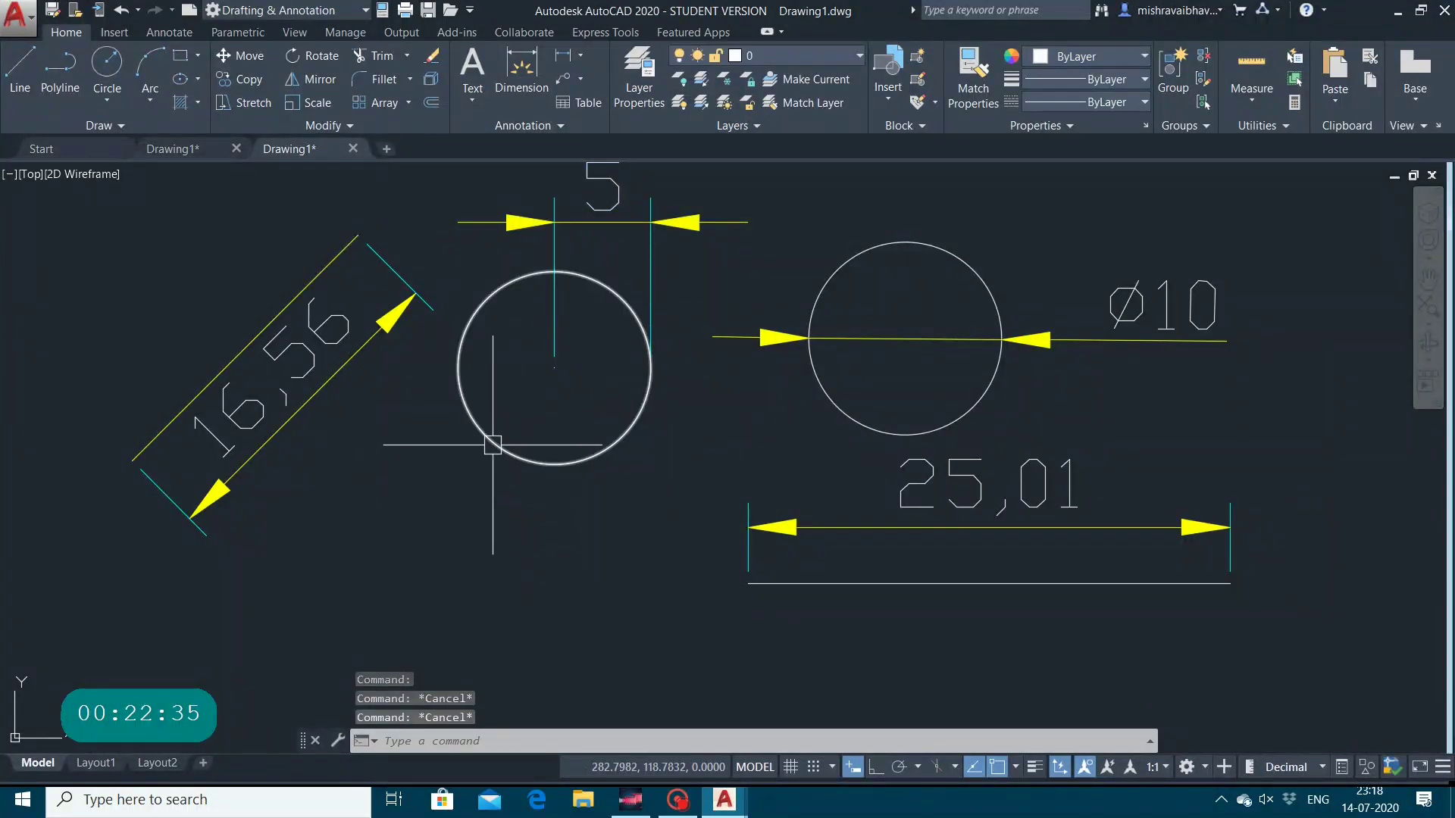
Put the left circle on layer 2 and the right circle on layer 3.
click(486, 436)
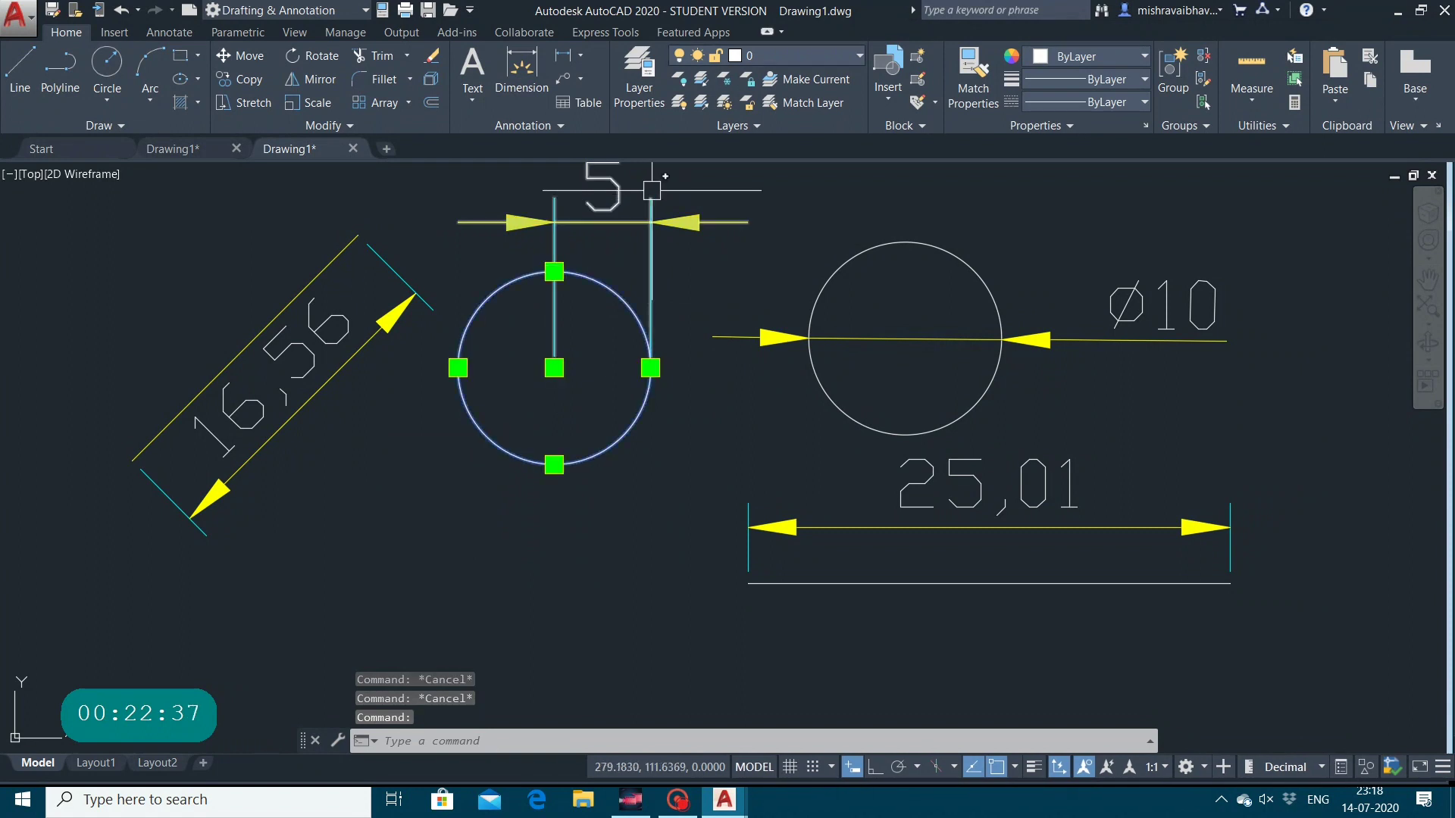
click(752, 55)
click(746, 123)
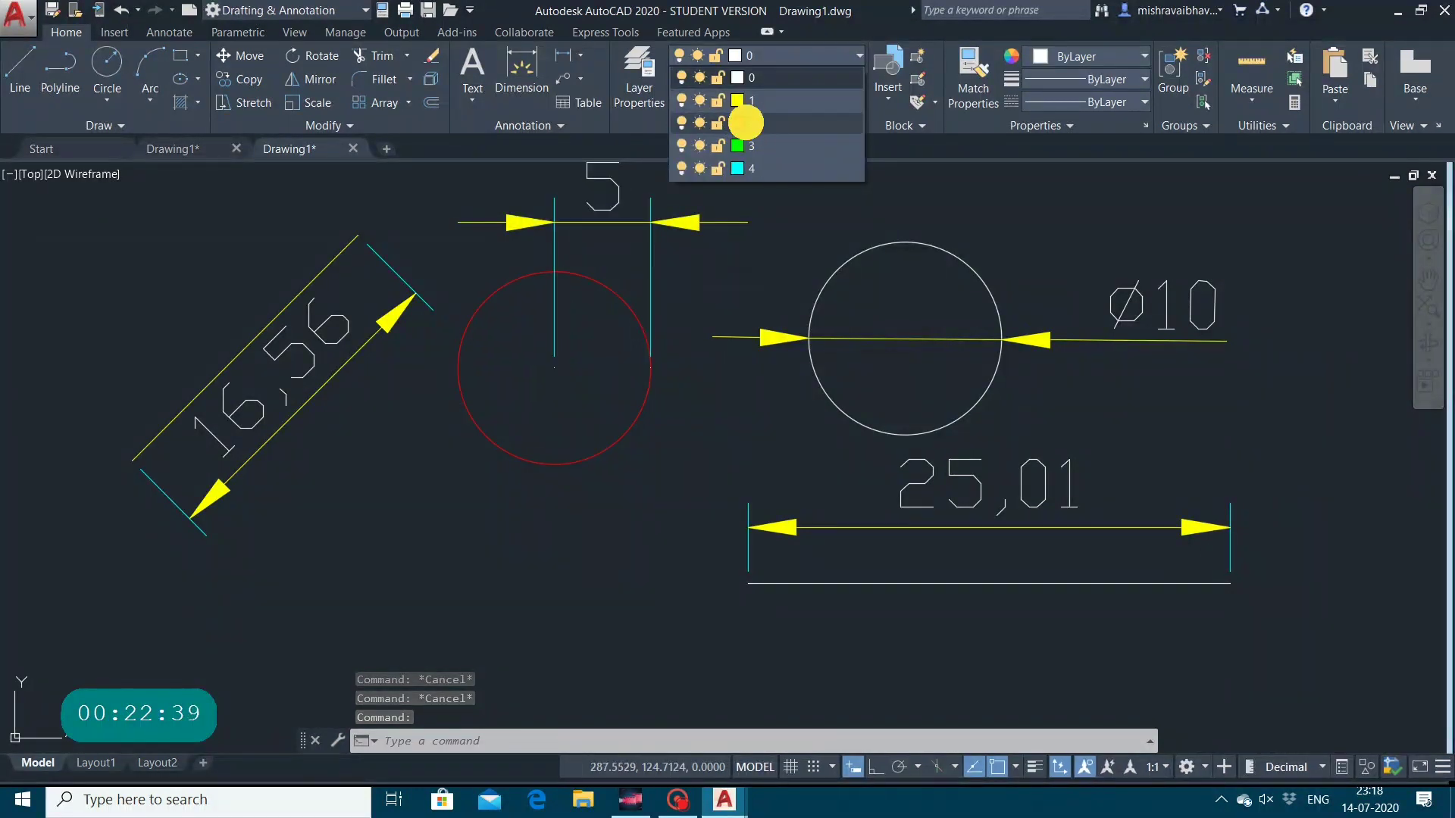
key(Escape)
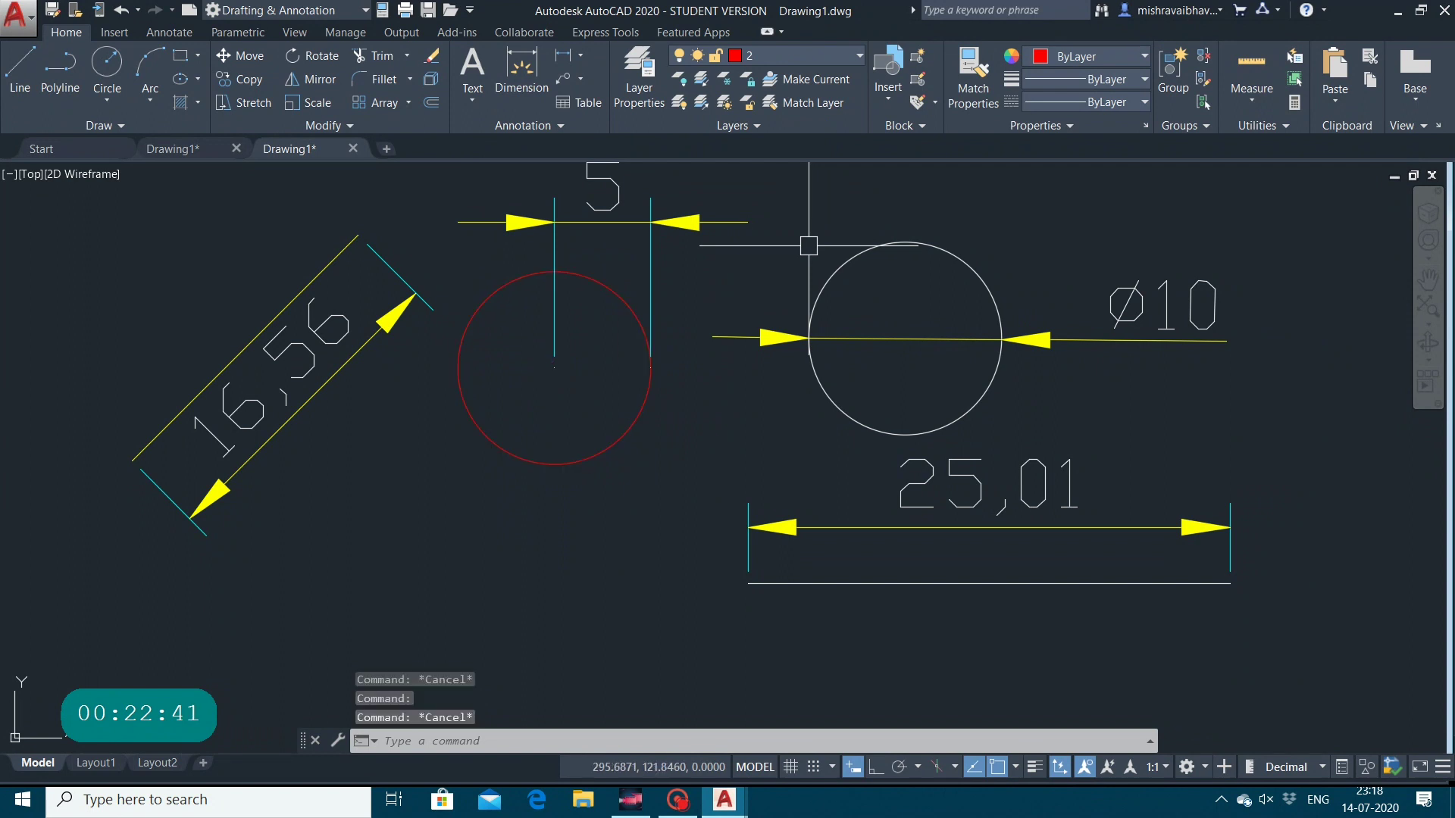
click(837, 277)
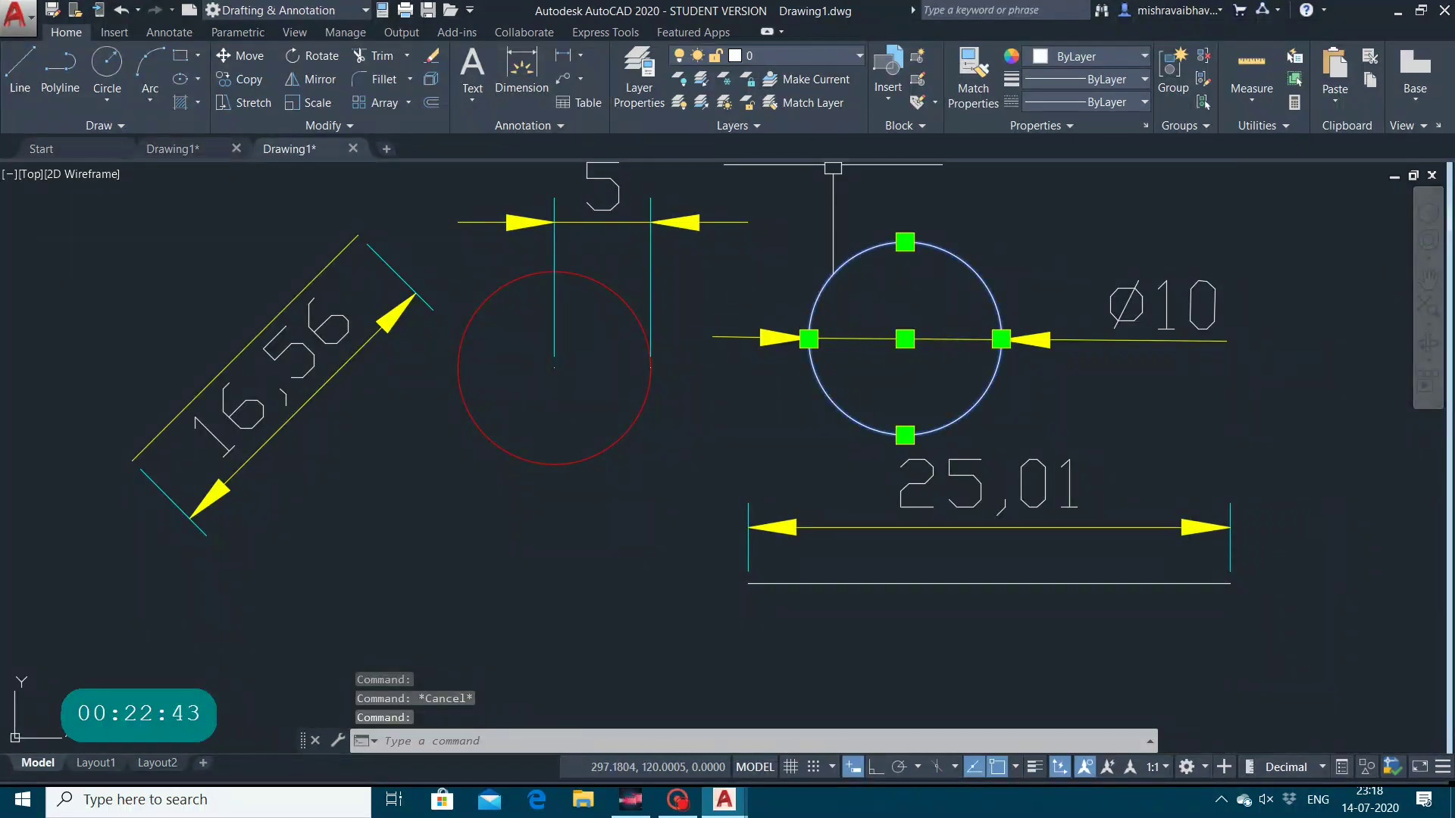
click(788, 55)
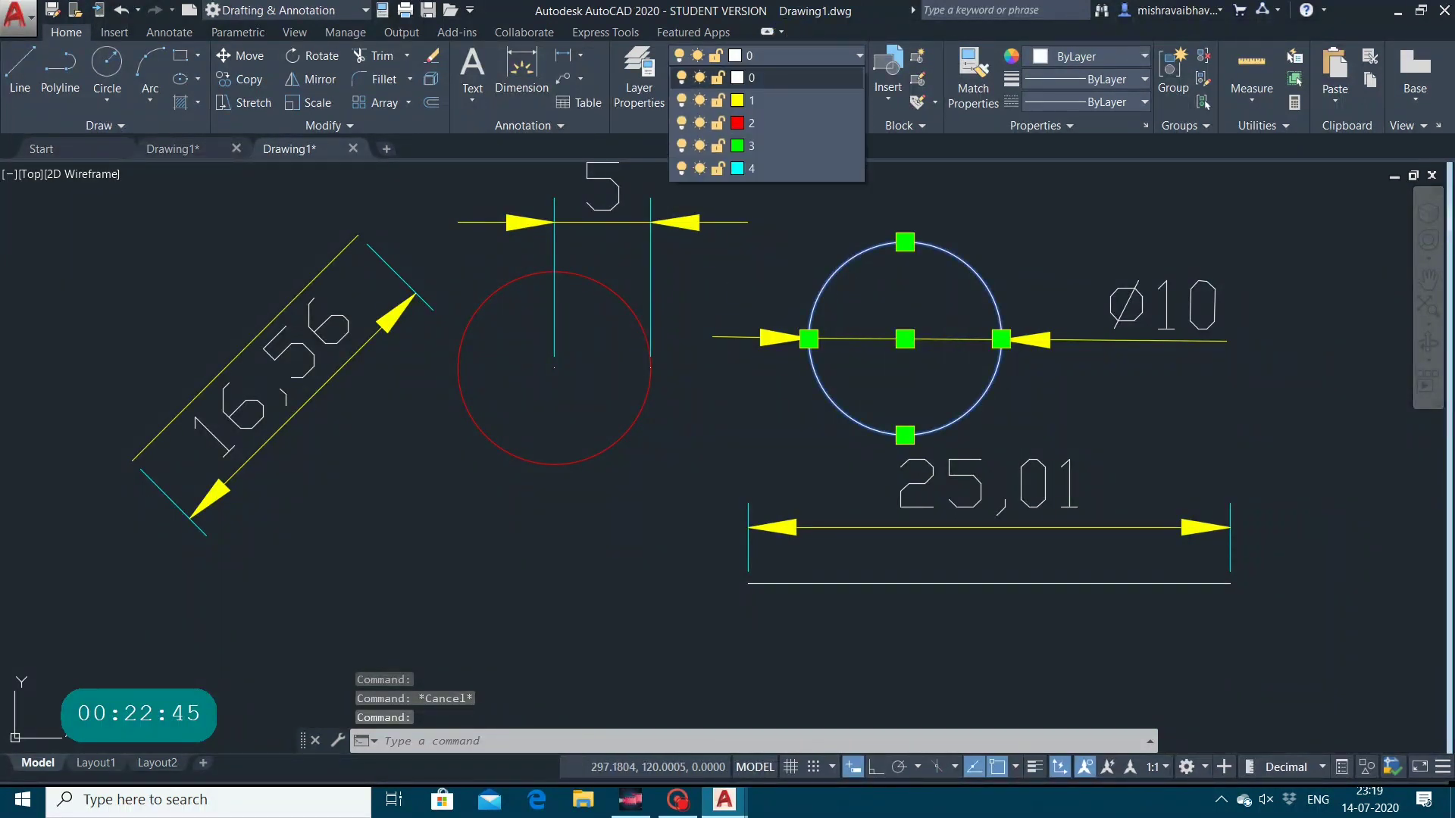
click(761, 146)
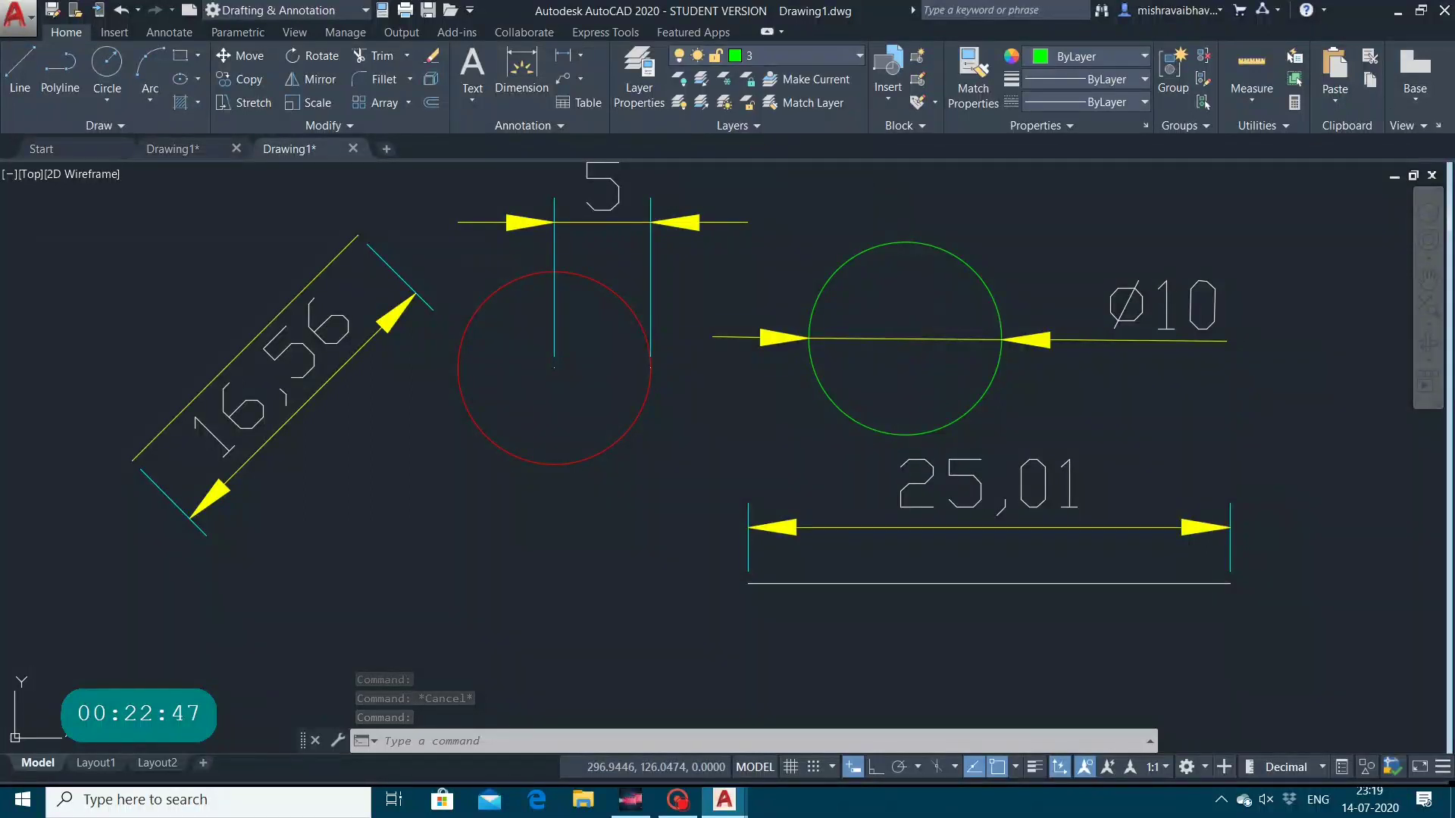
Select the line under the 25,01 dimension and edit layer 4's colour.
click(851, 583)
key(Escape)
key(Escape)
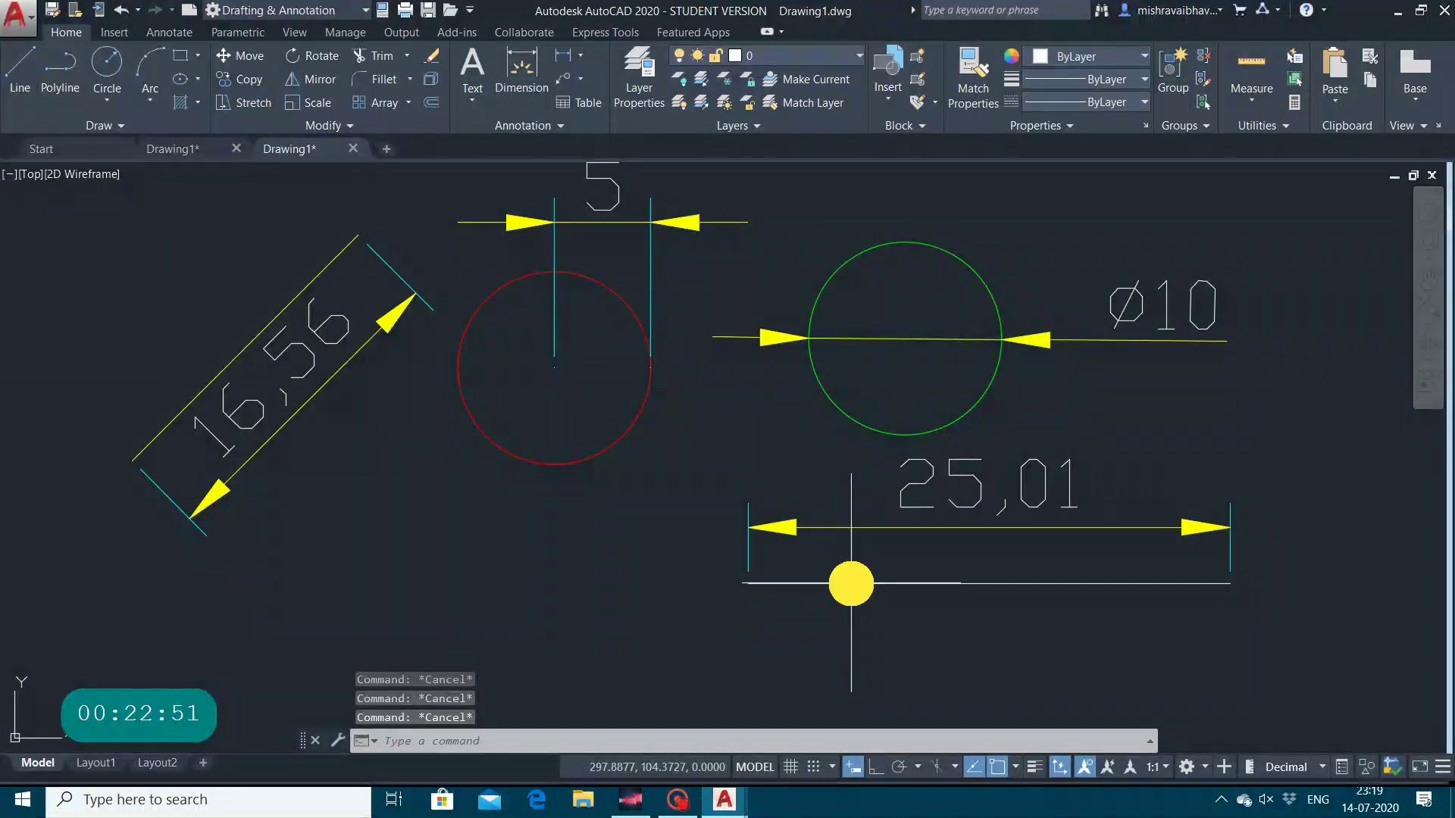
click(850, 583)
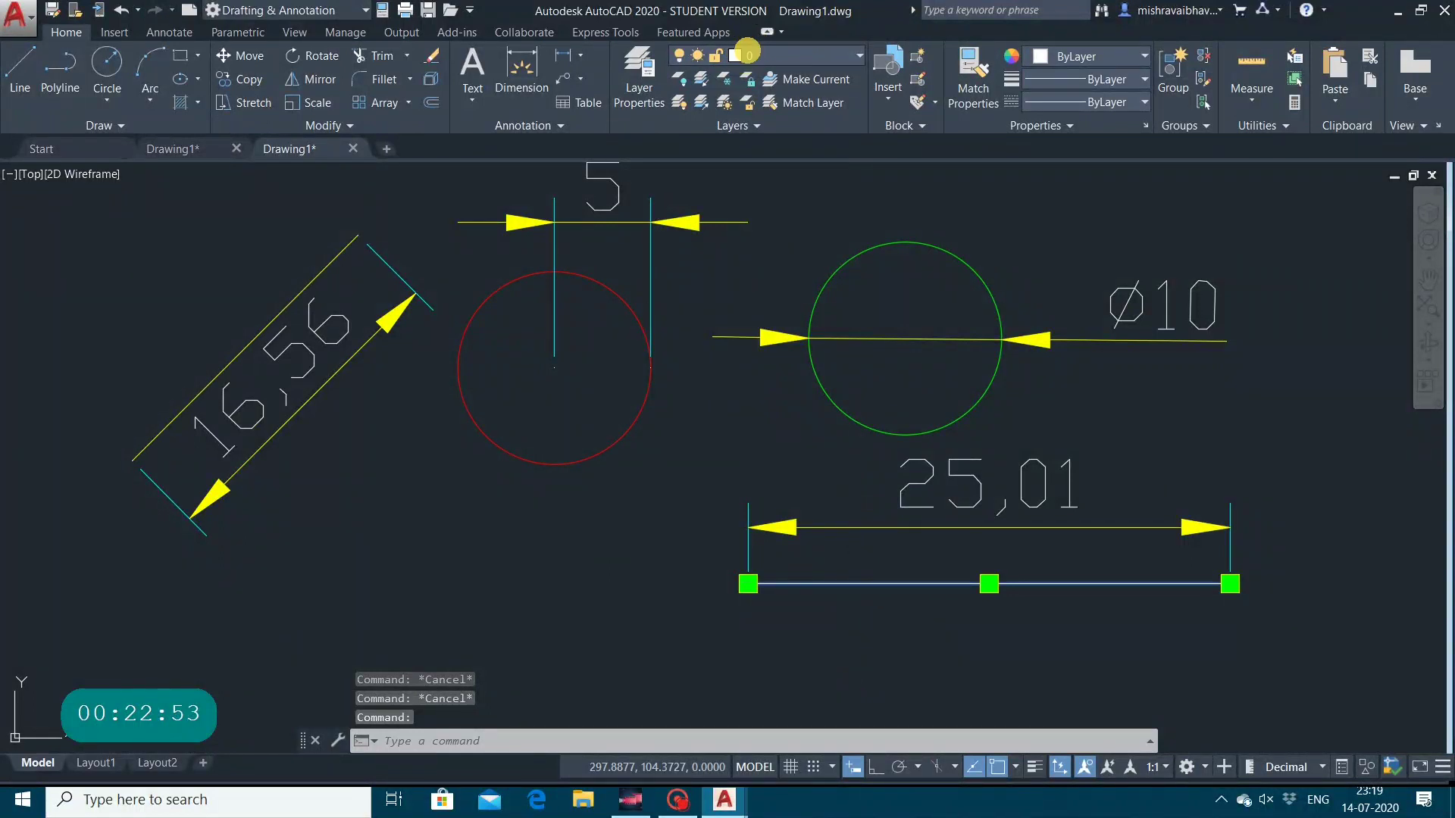
click(746, 56)
click(737, 161)
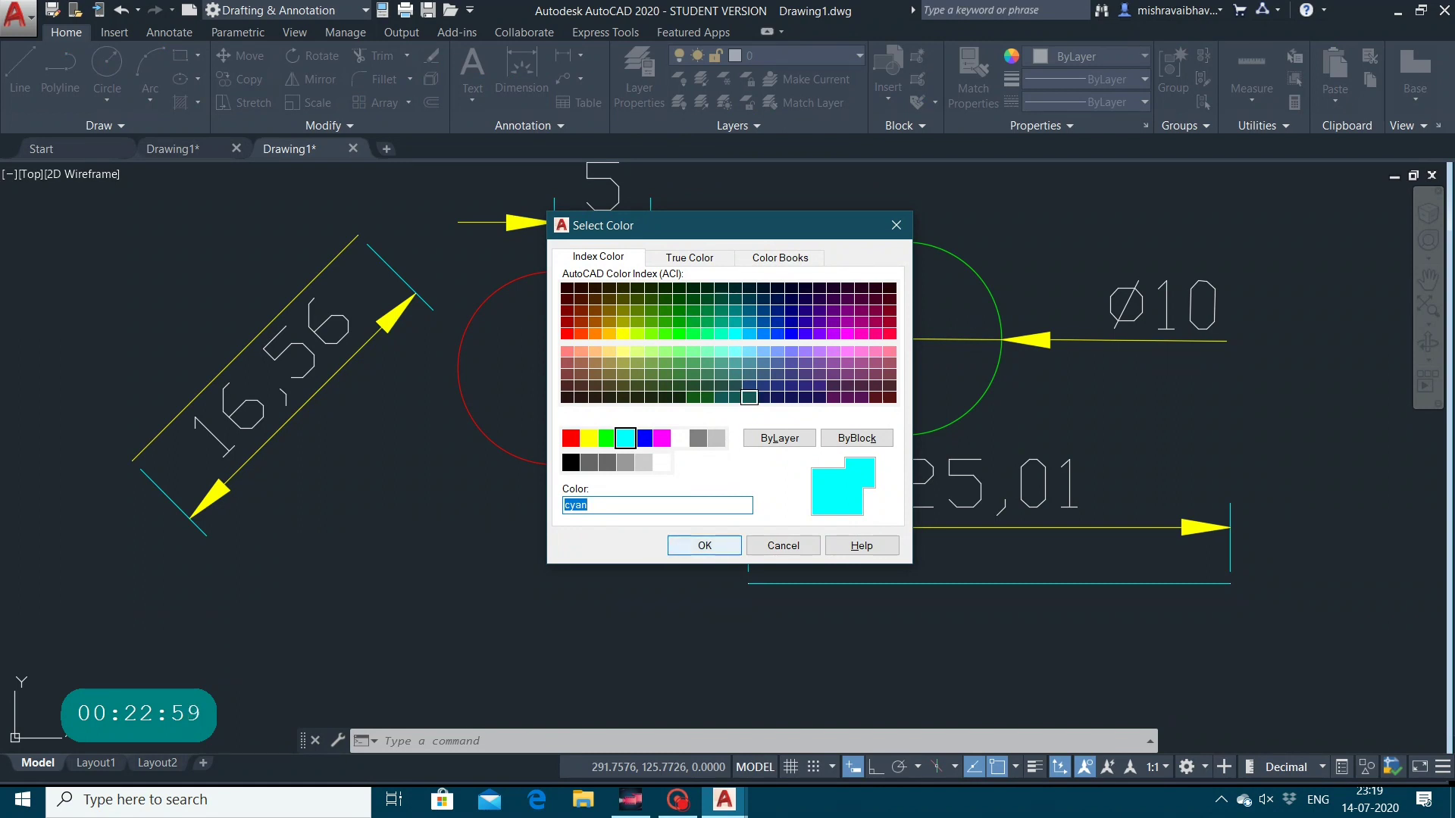
Confirm cyan for layer 4 and cancel the stray window selection.
click(705, 546)
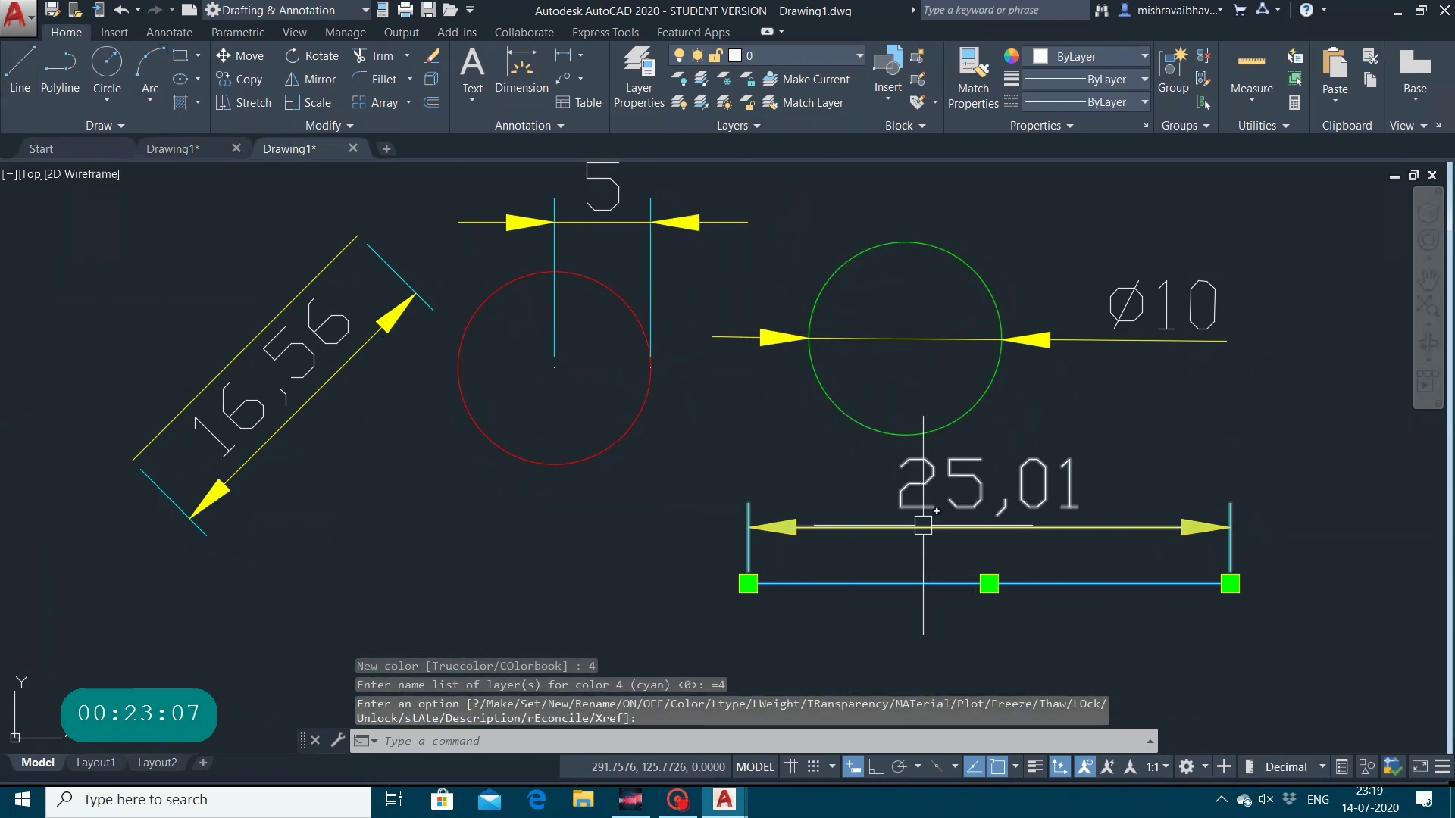
click(693, 527)
key(Escape)
key(Escape)
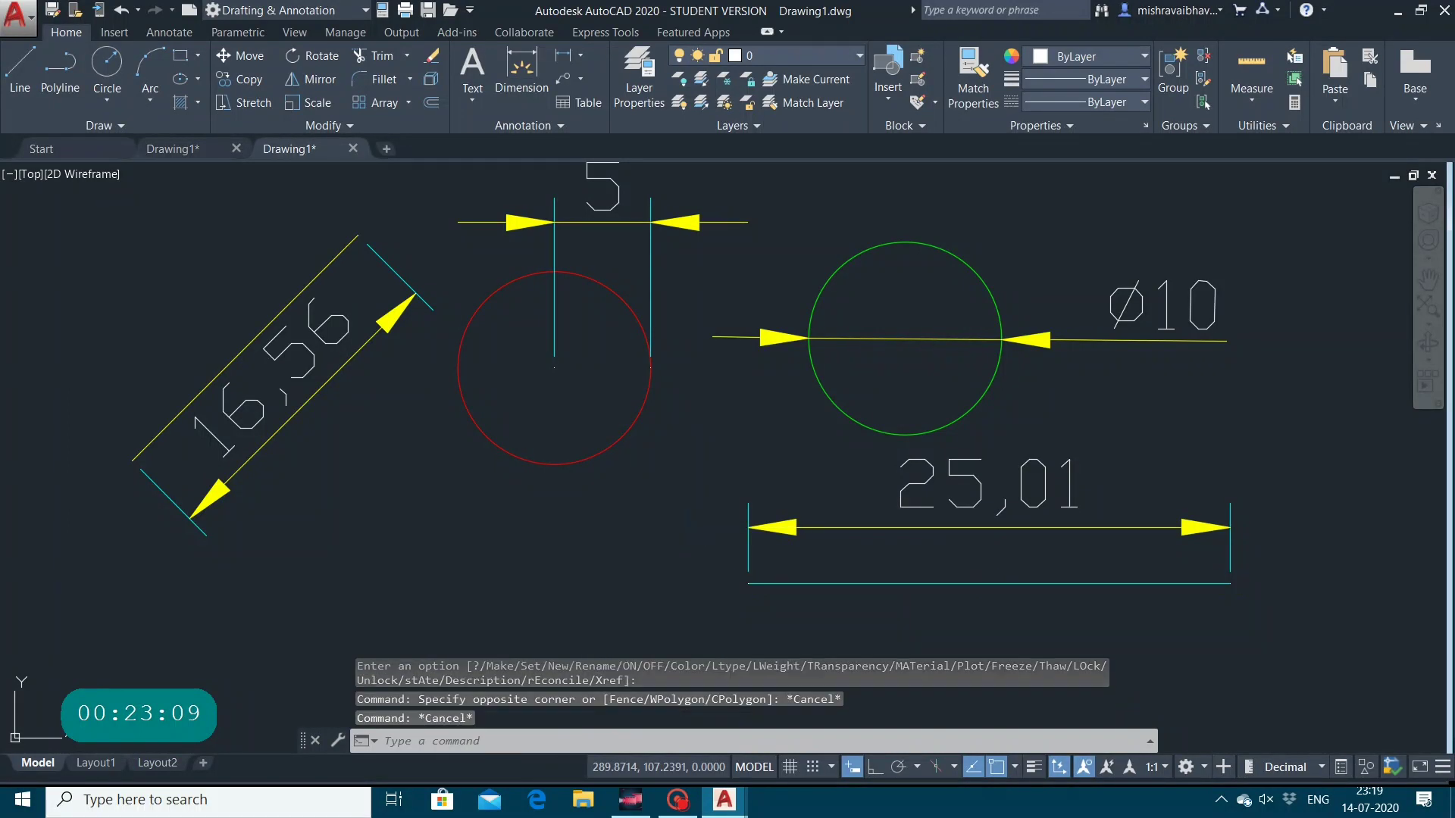
key(Escape)
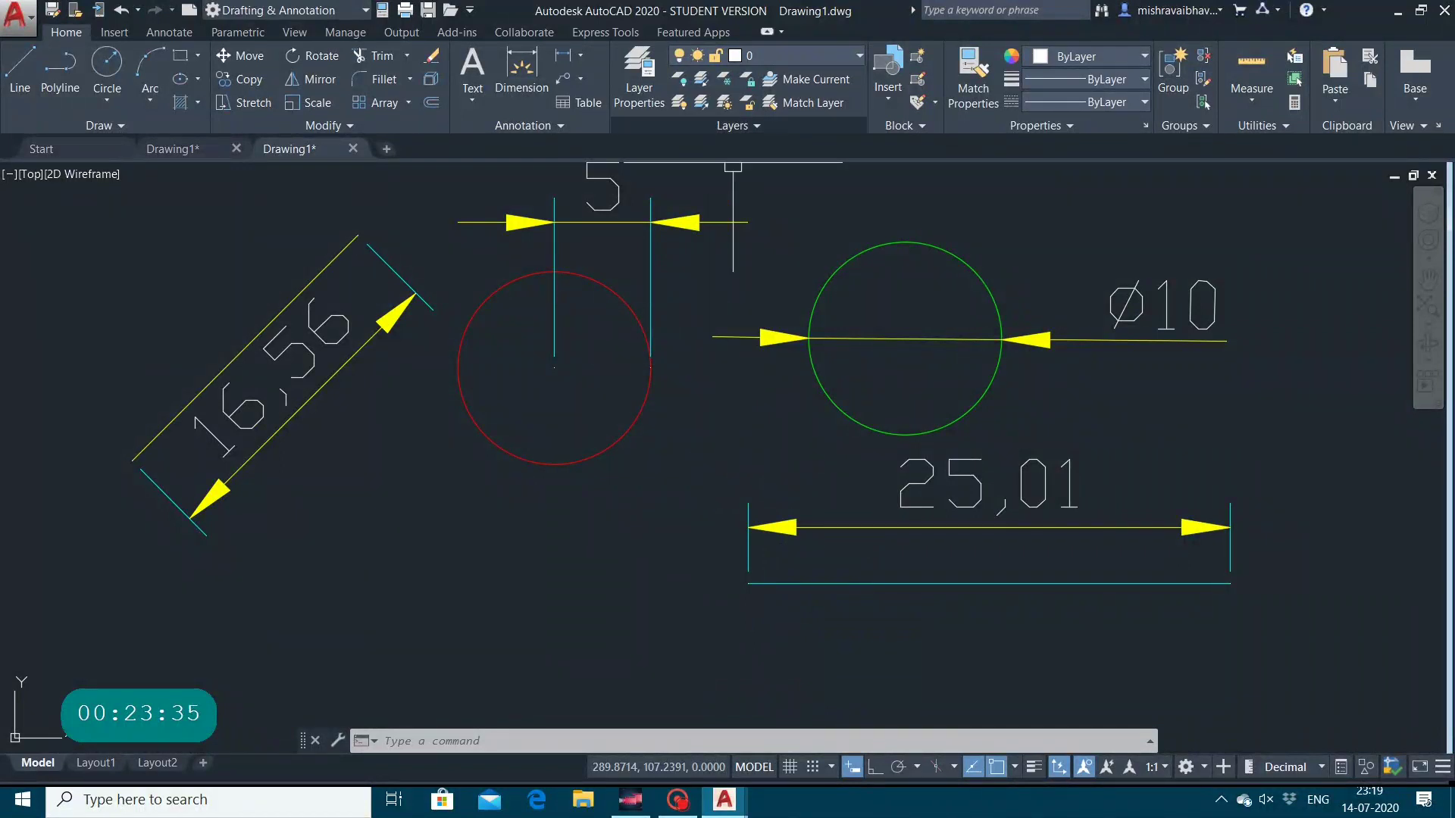
Merge layer 2 into layer 3 with LAYMRG, picking the red then green circle and confirming Y.
click(732, 125)
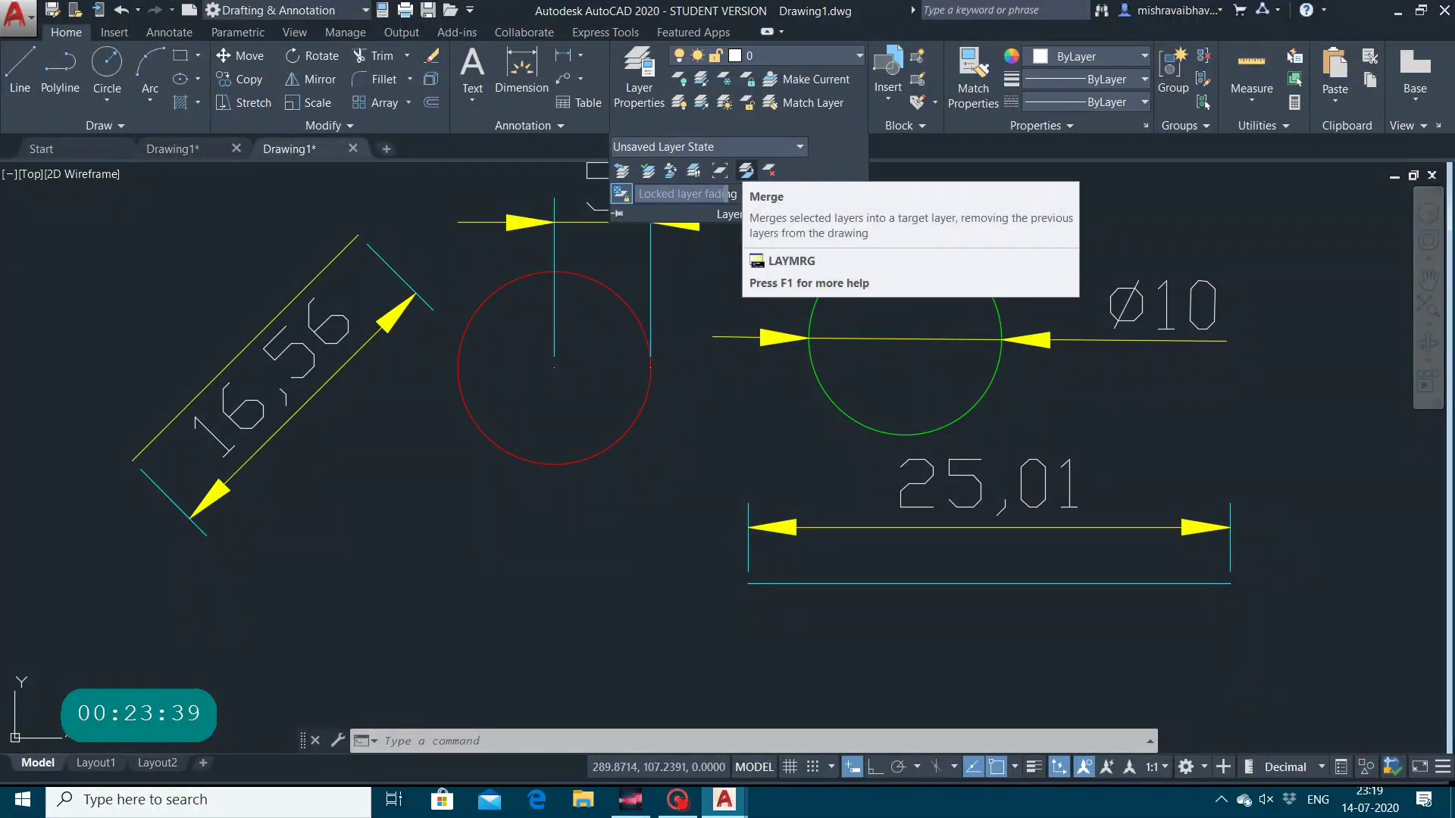
click(746, 171)
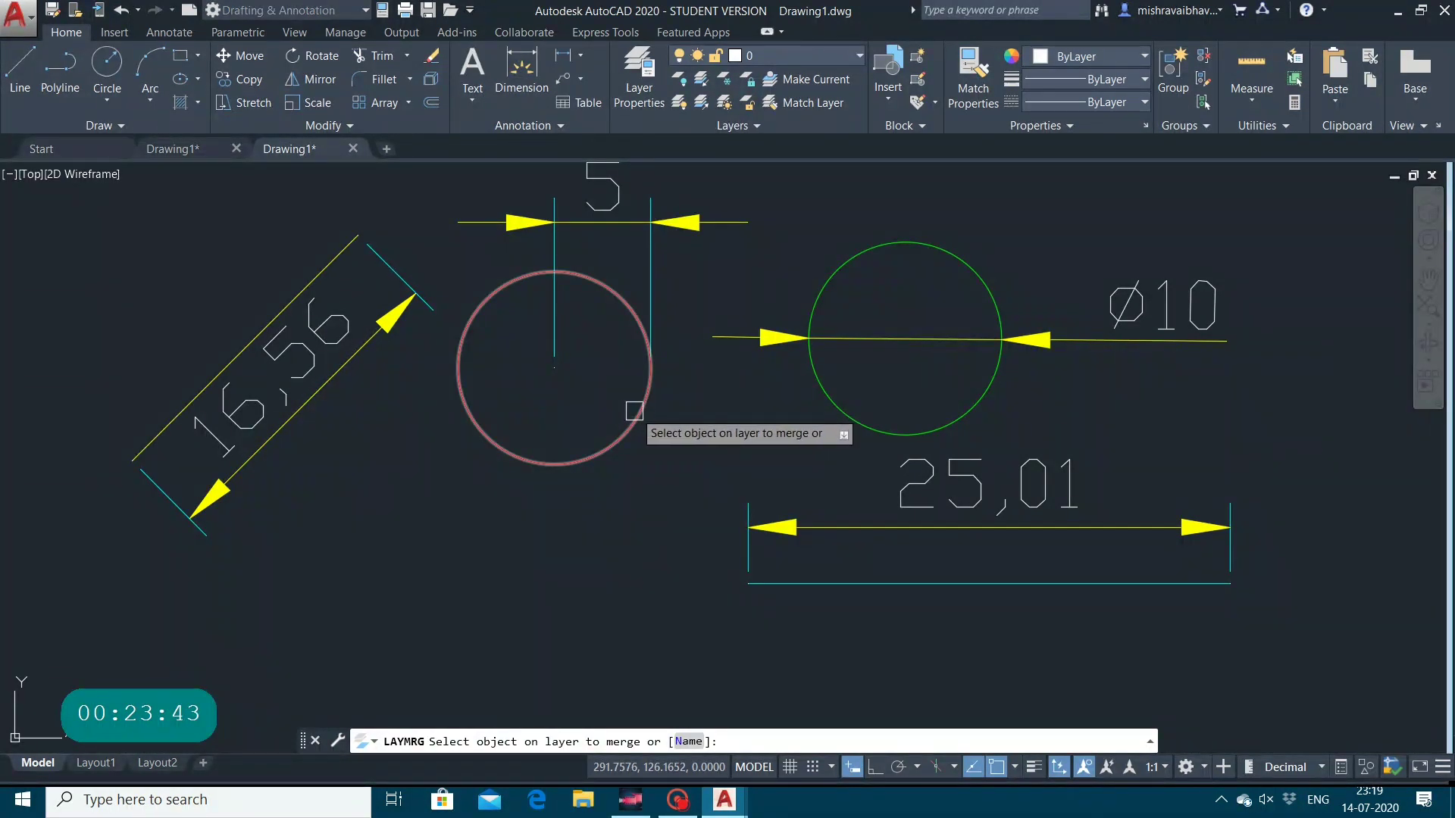
click(634, 410)
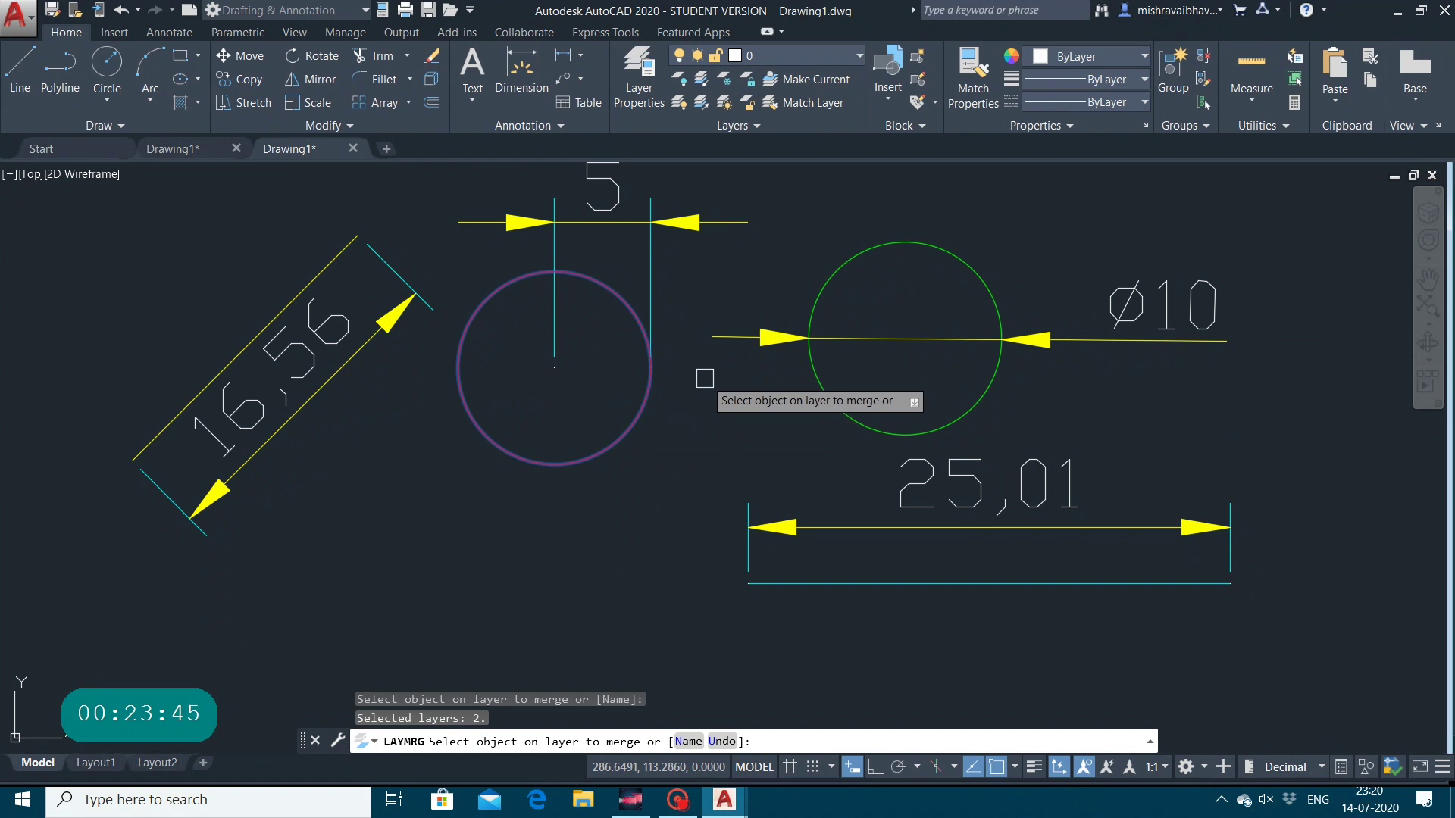
key(Return)
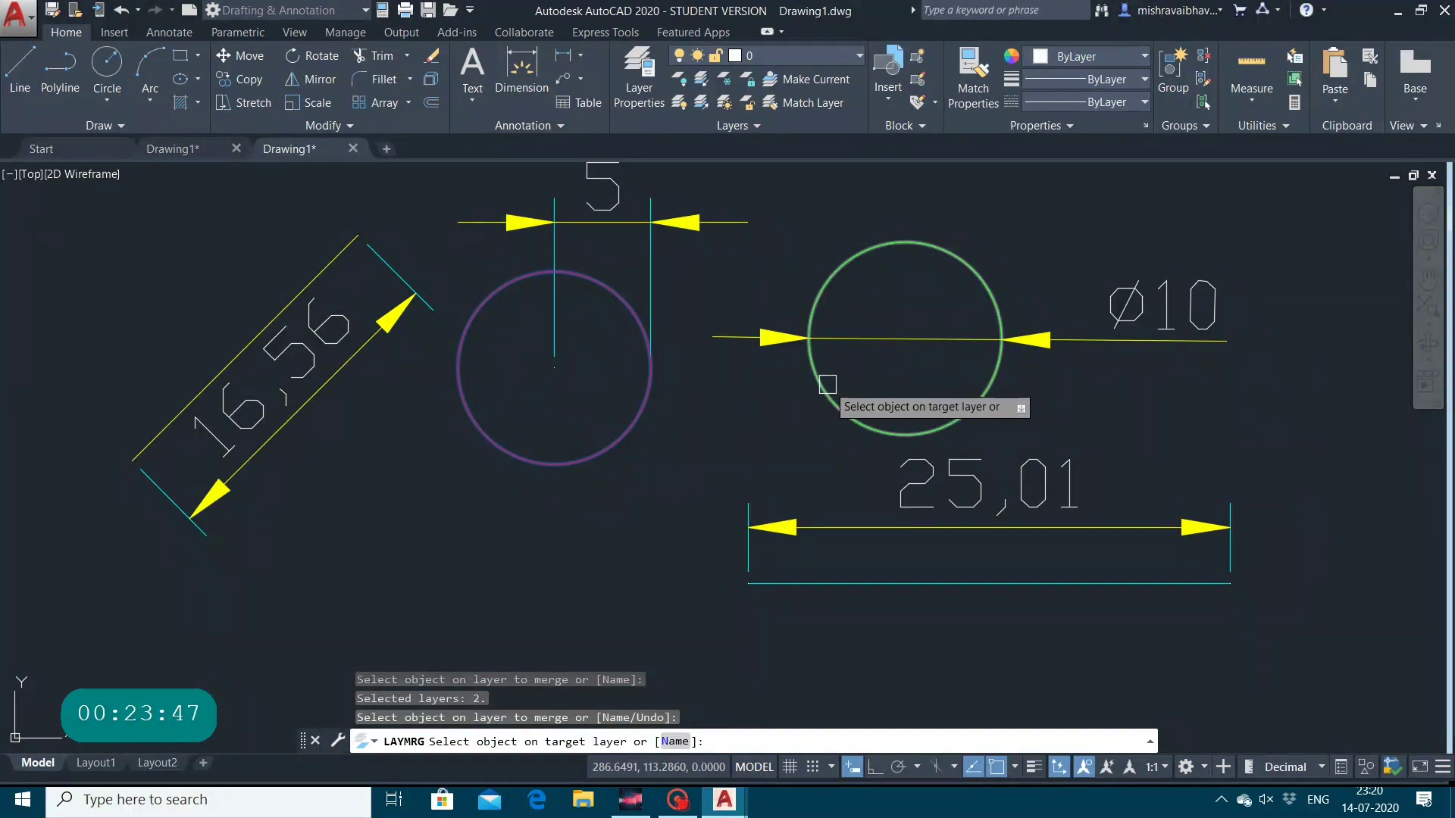
click(827, 386)
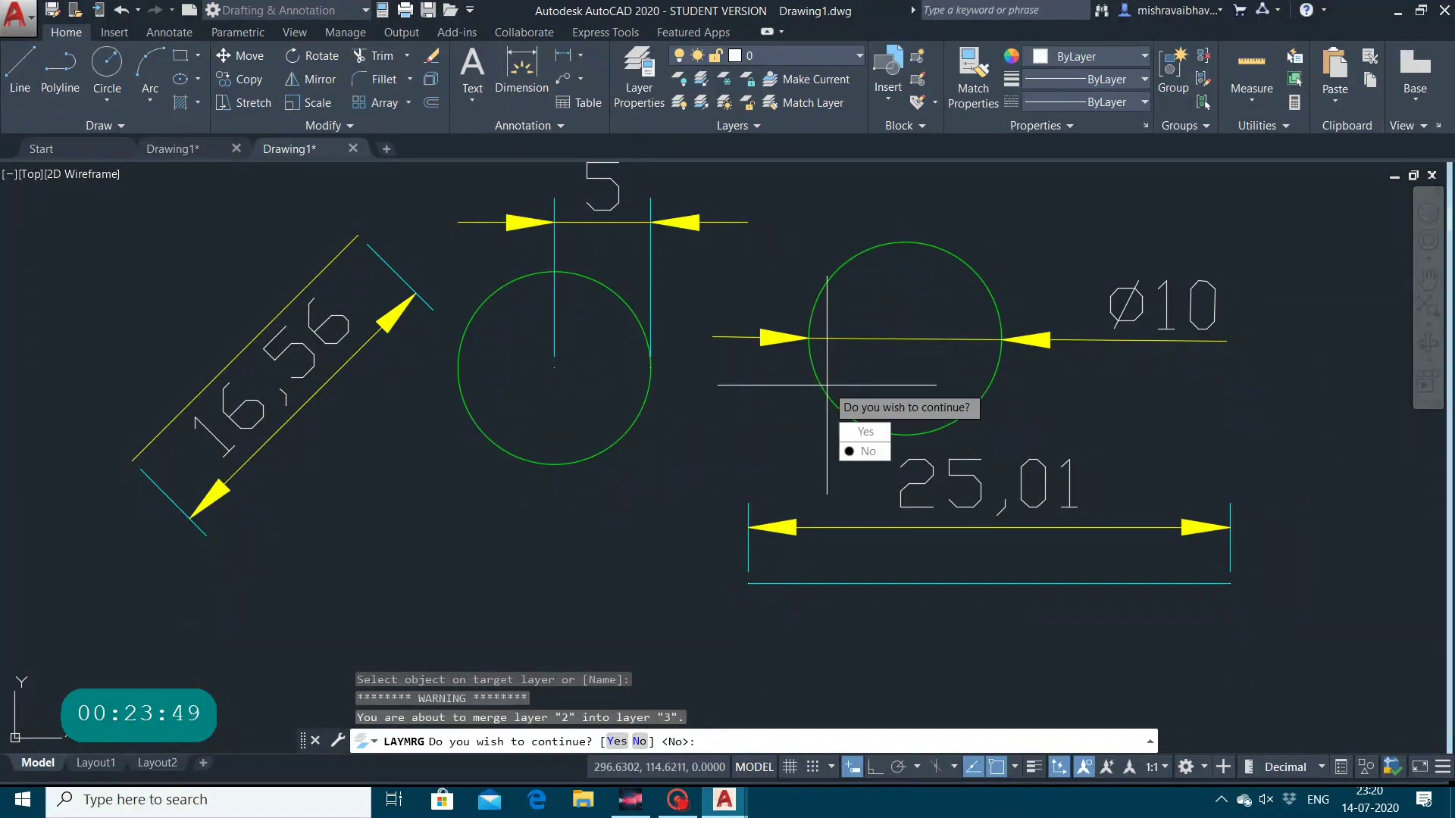
text(y)
key(Return)
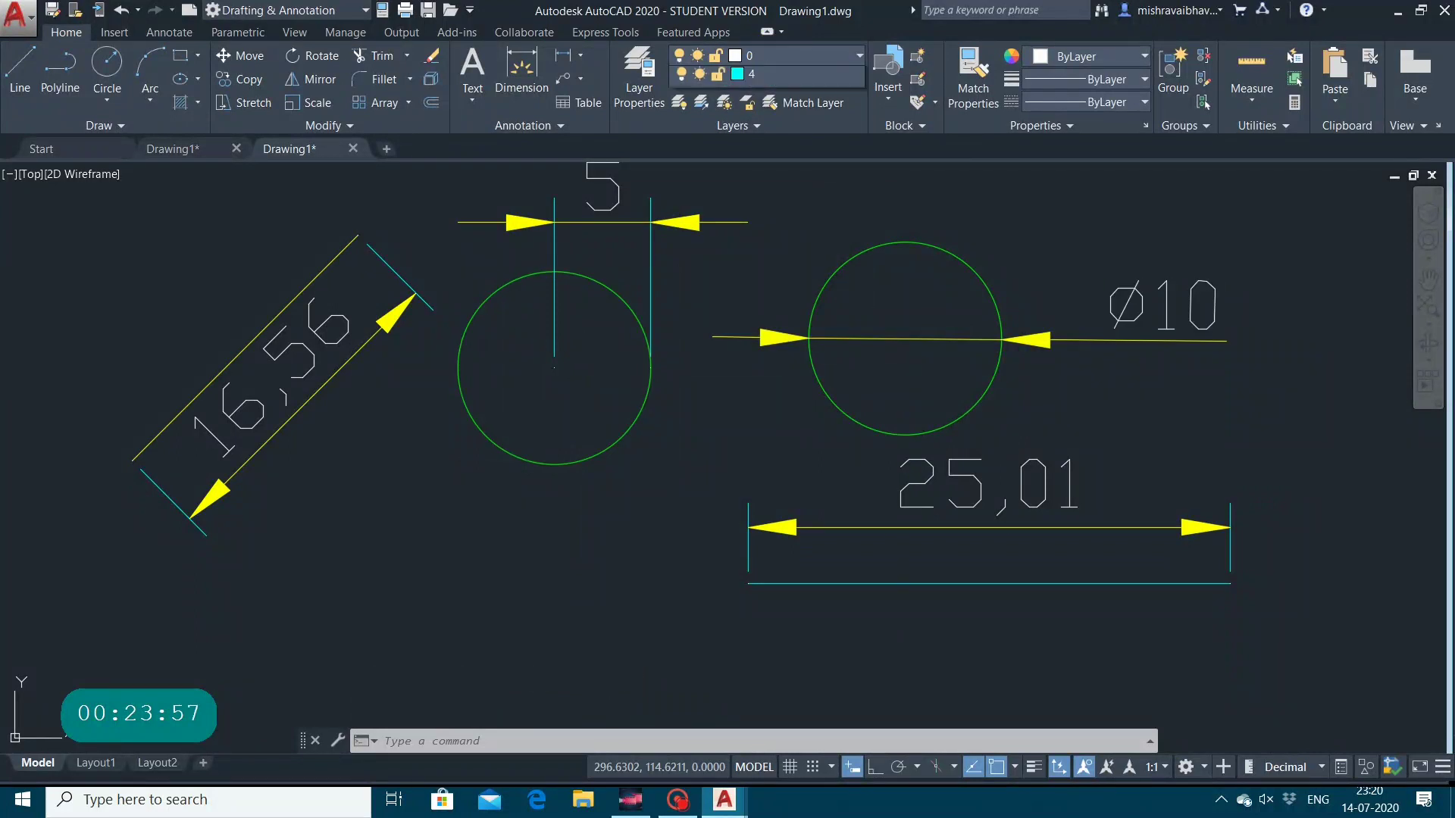
click(788, 56)
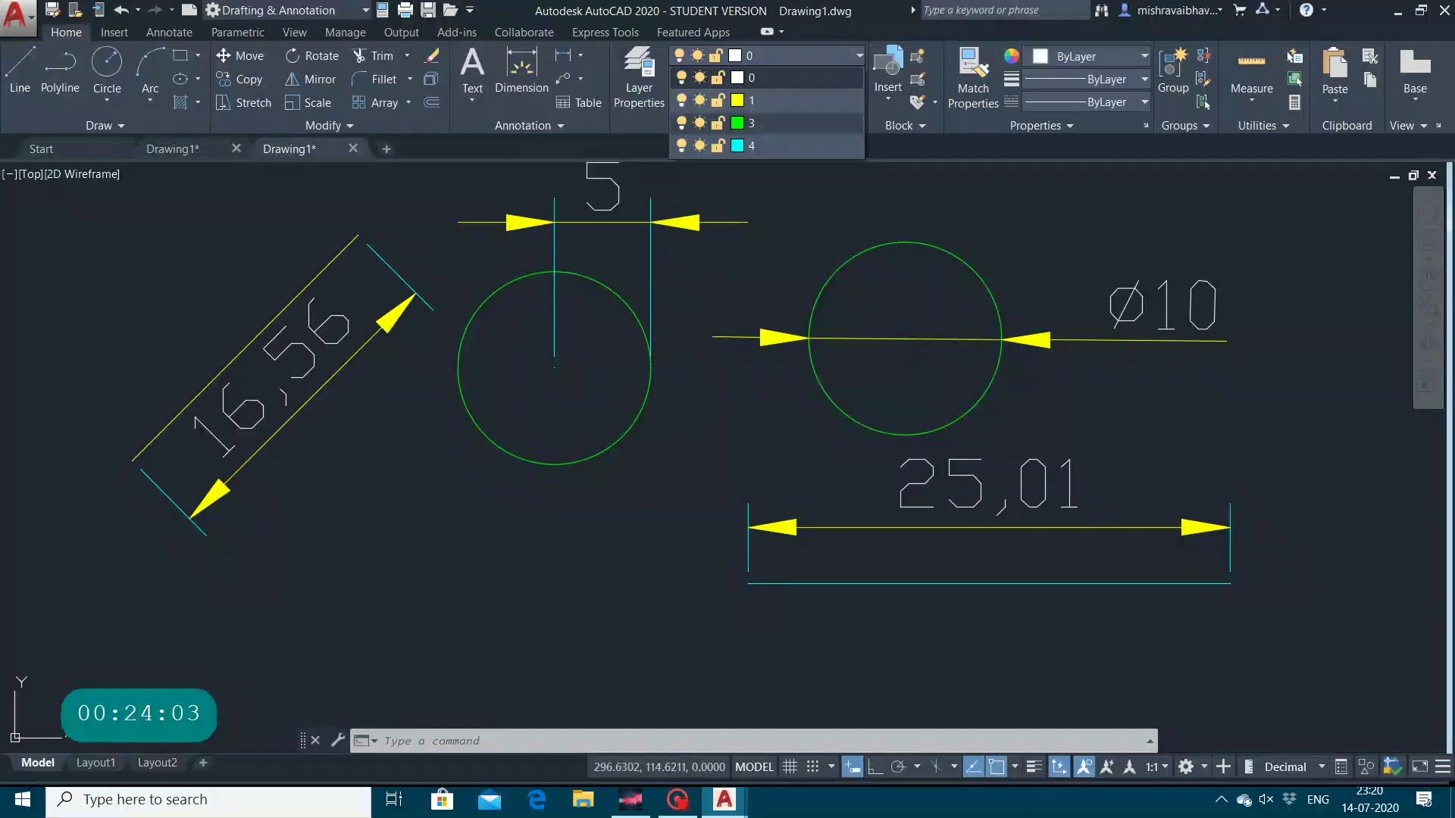
Open and close the Layers list, then expand the Layers panel slide-out.
click(698, 294)
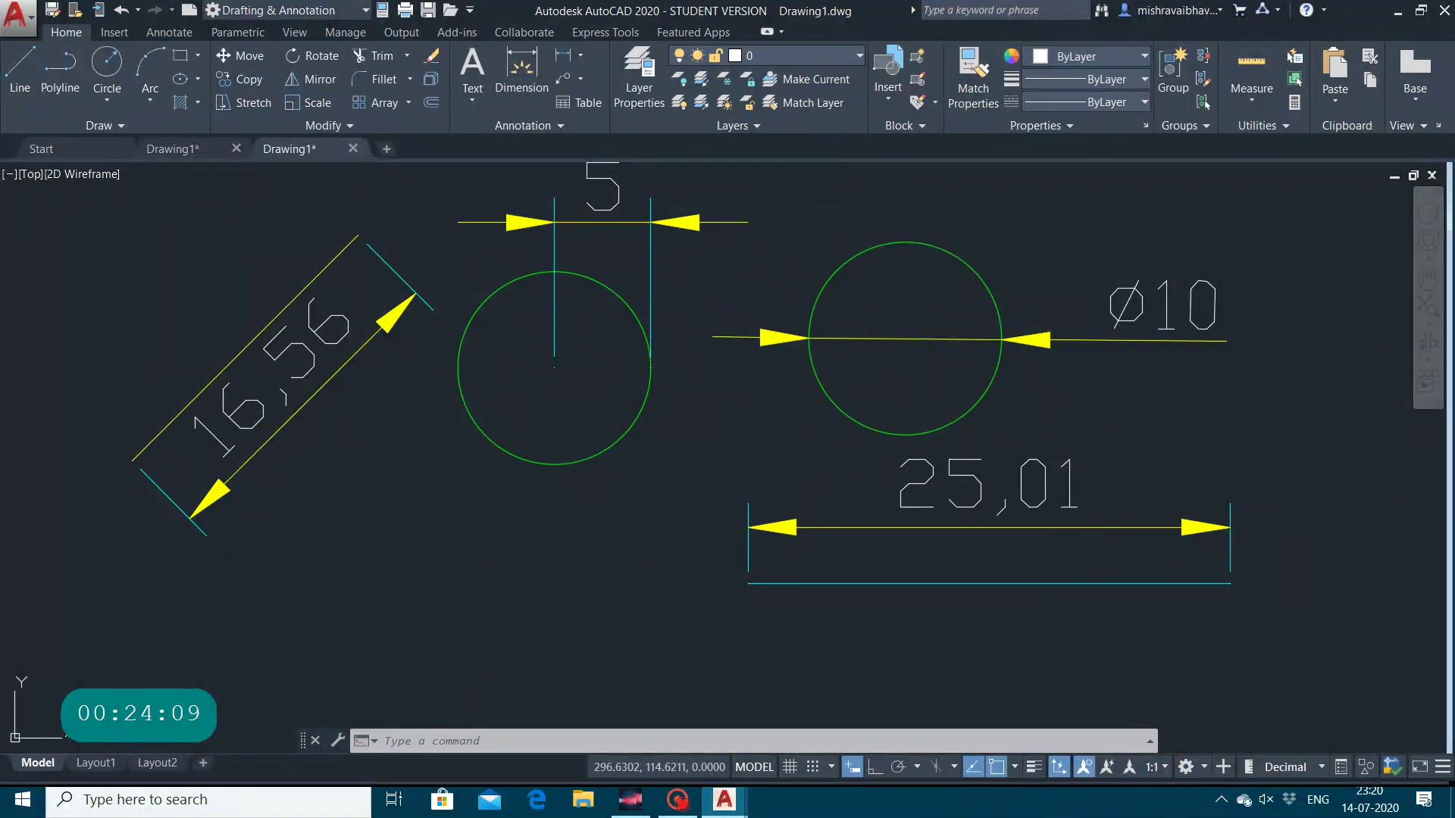
click(788, 55)
click(676, 193)
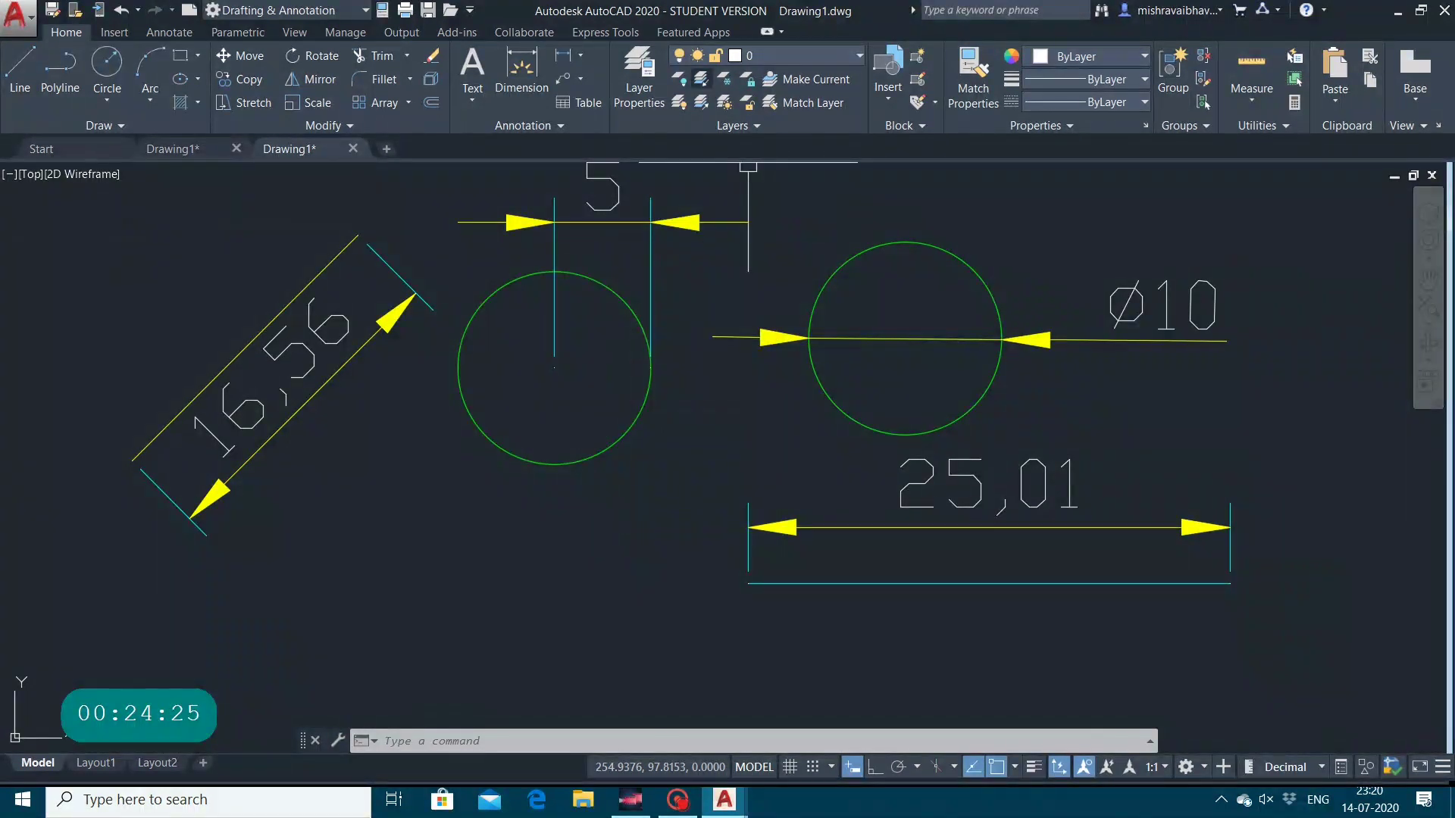
click(732, 125)
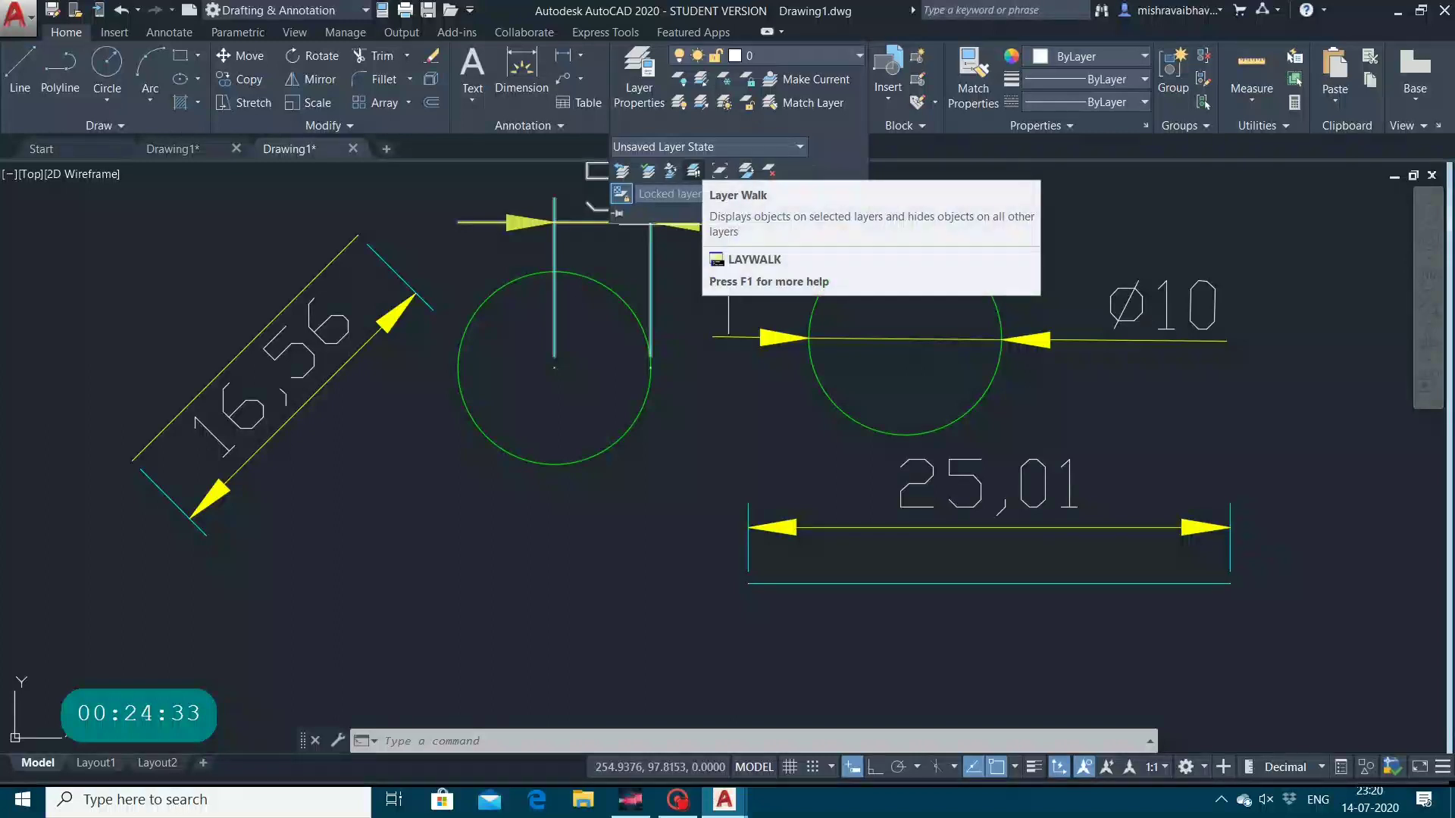
Step through layers 0, 1, 3 and 4 in LayerWalk, then close it to show all layers.
click(693, 171)
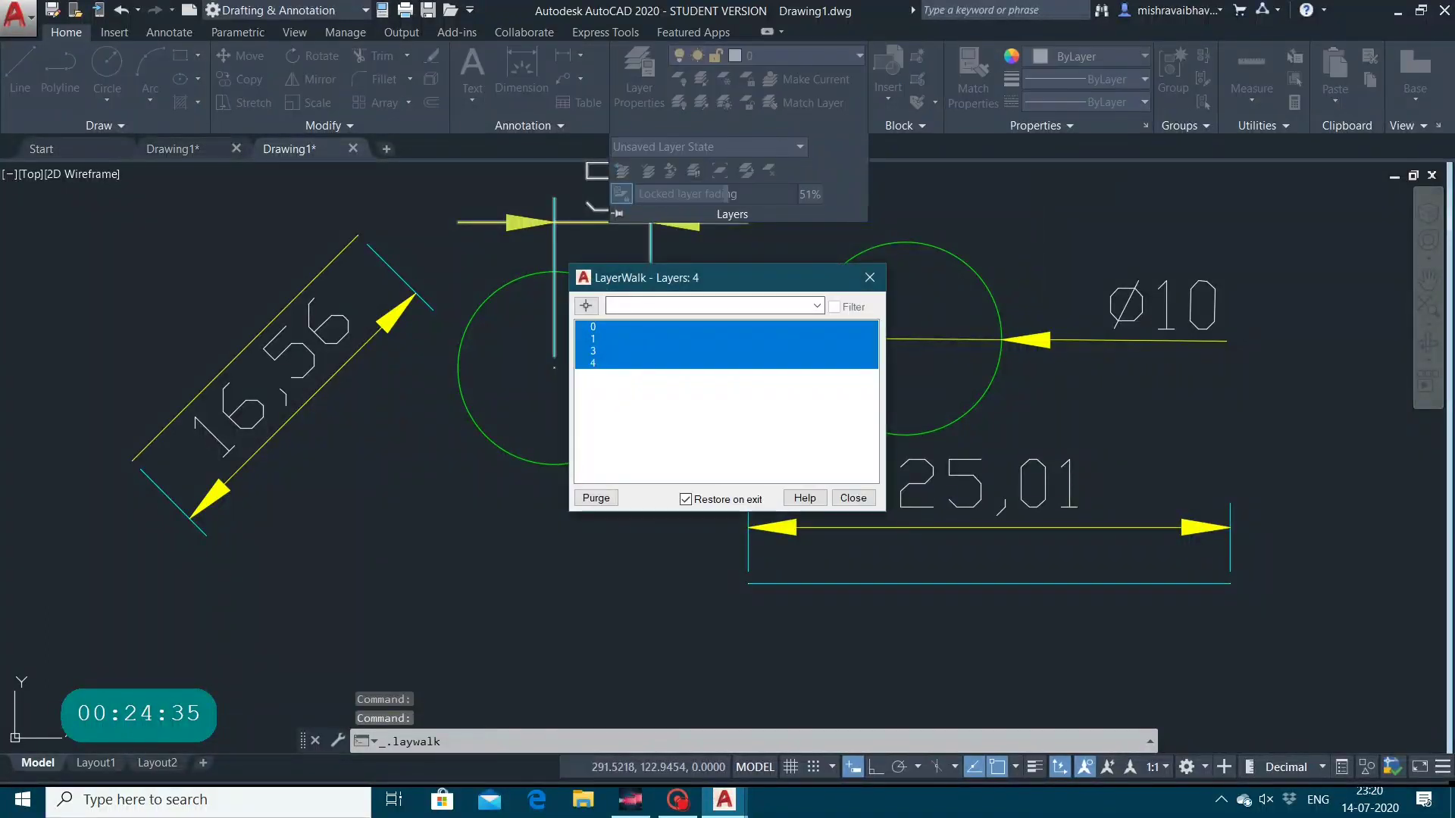
click(595, 326)
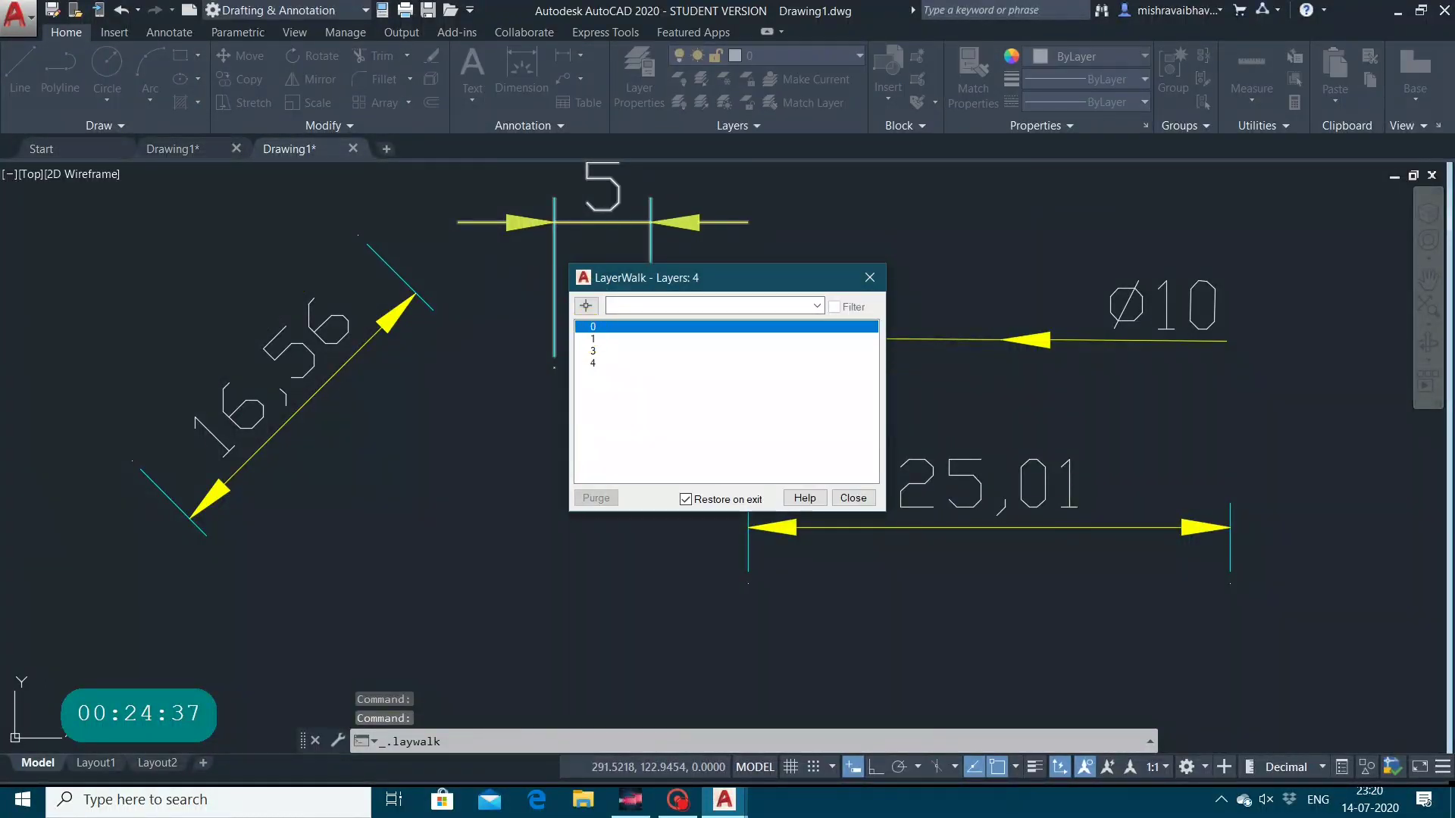
click(593, 339)
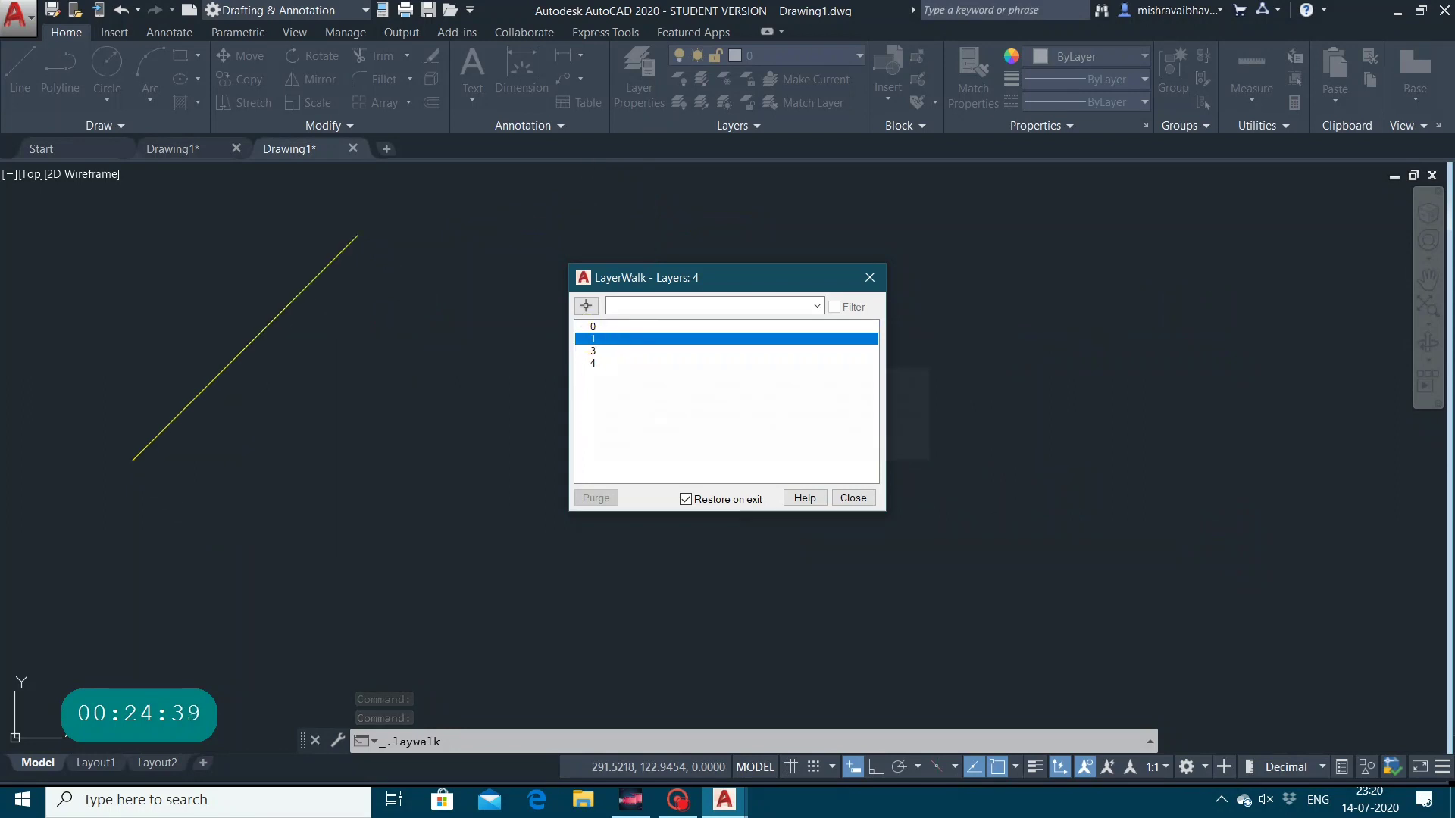
key(Down)
key(Down)
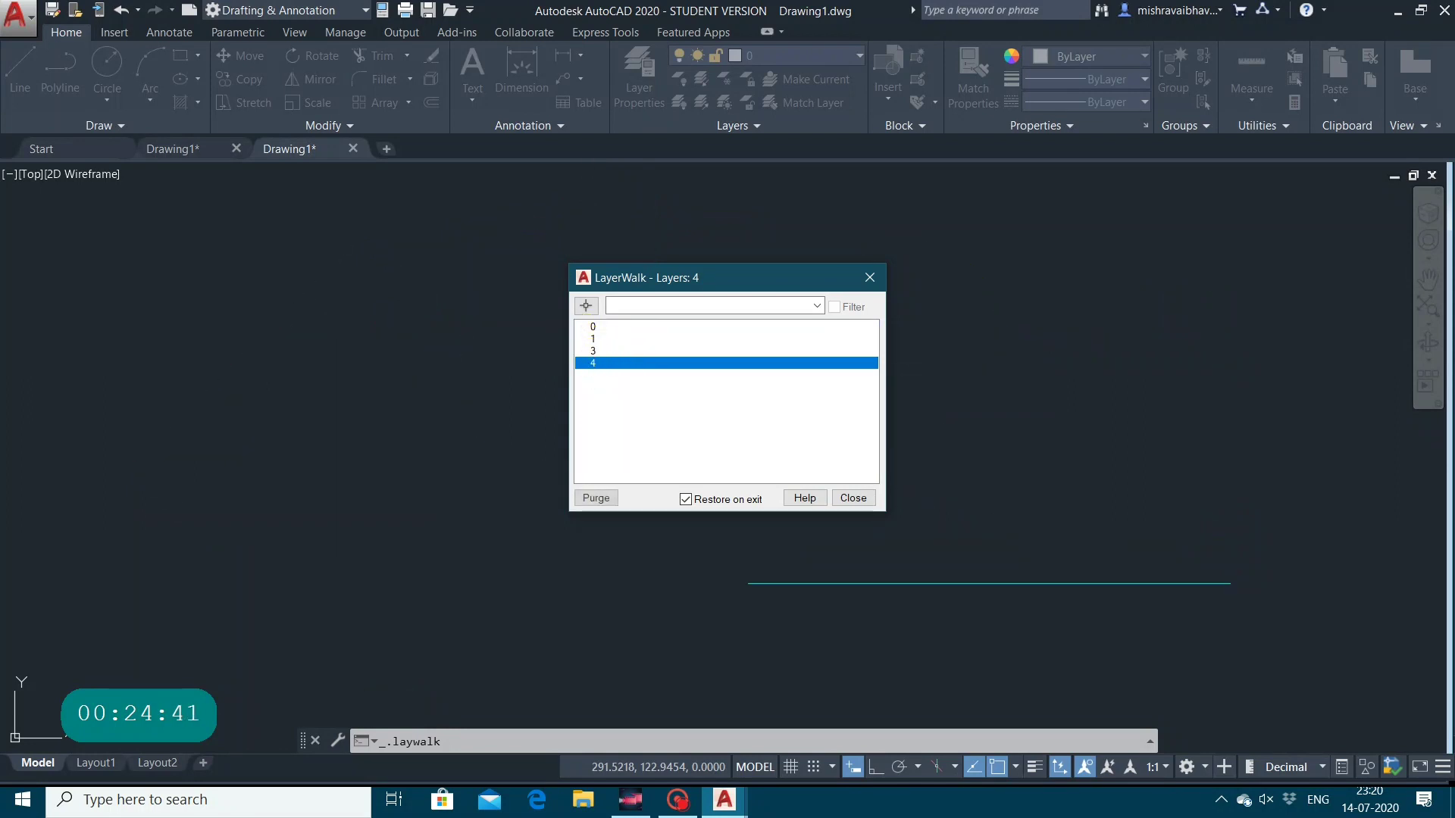
click(591, 327)
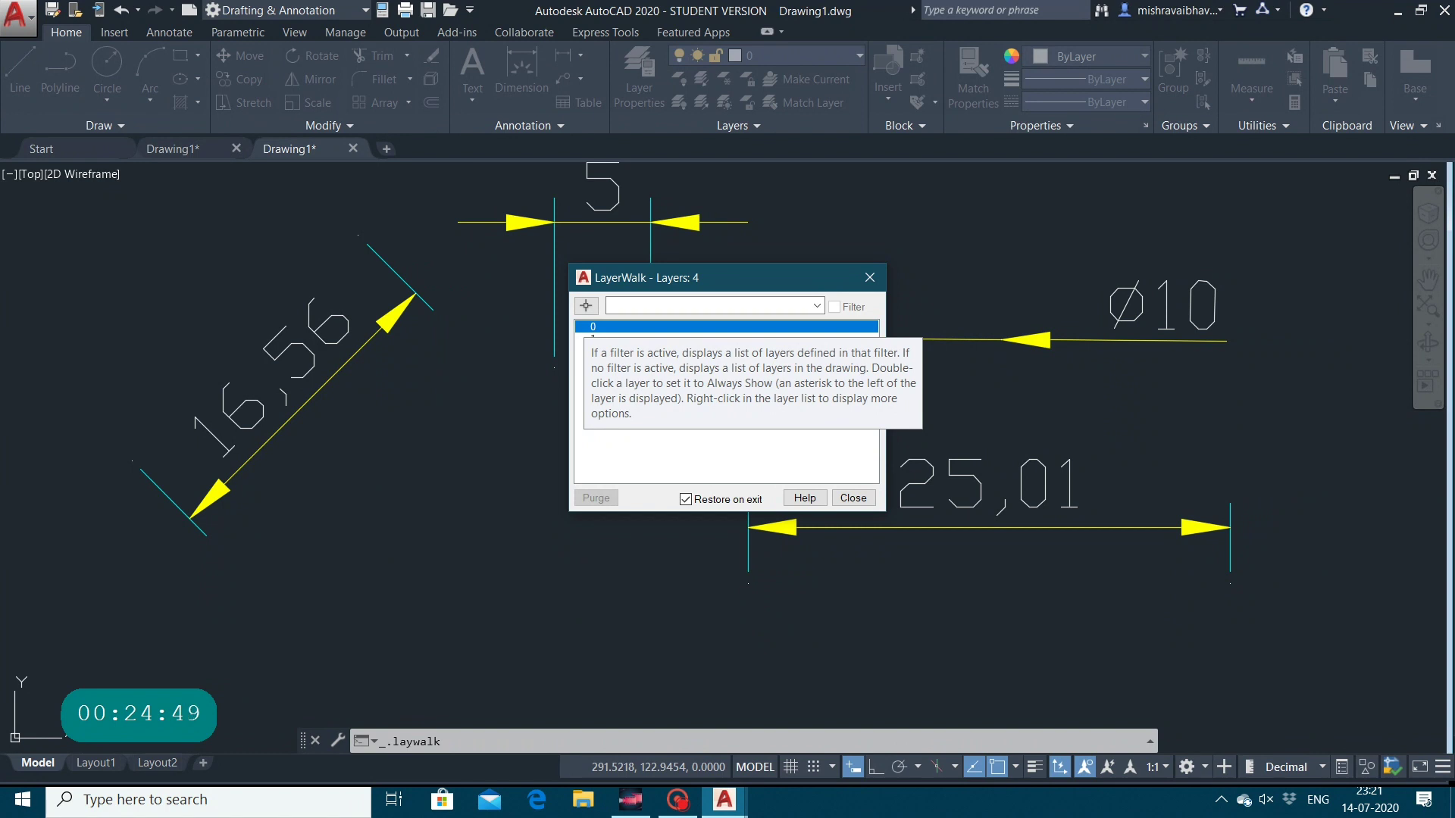
click(593, 338)
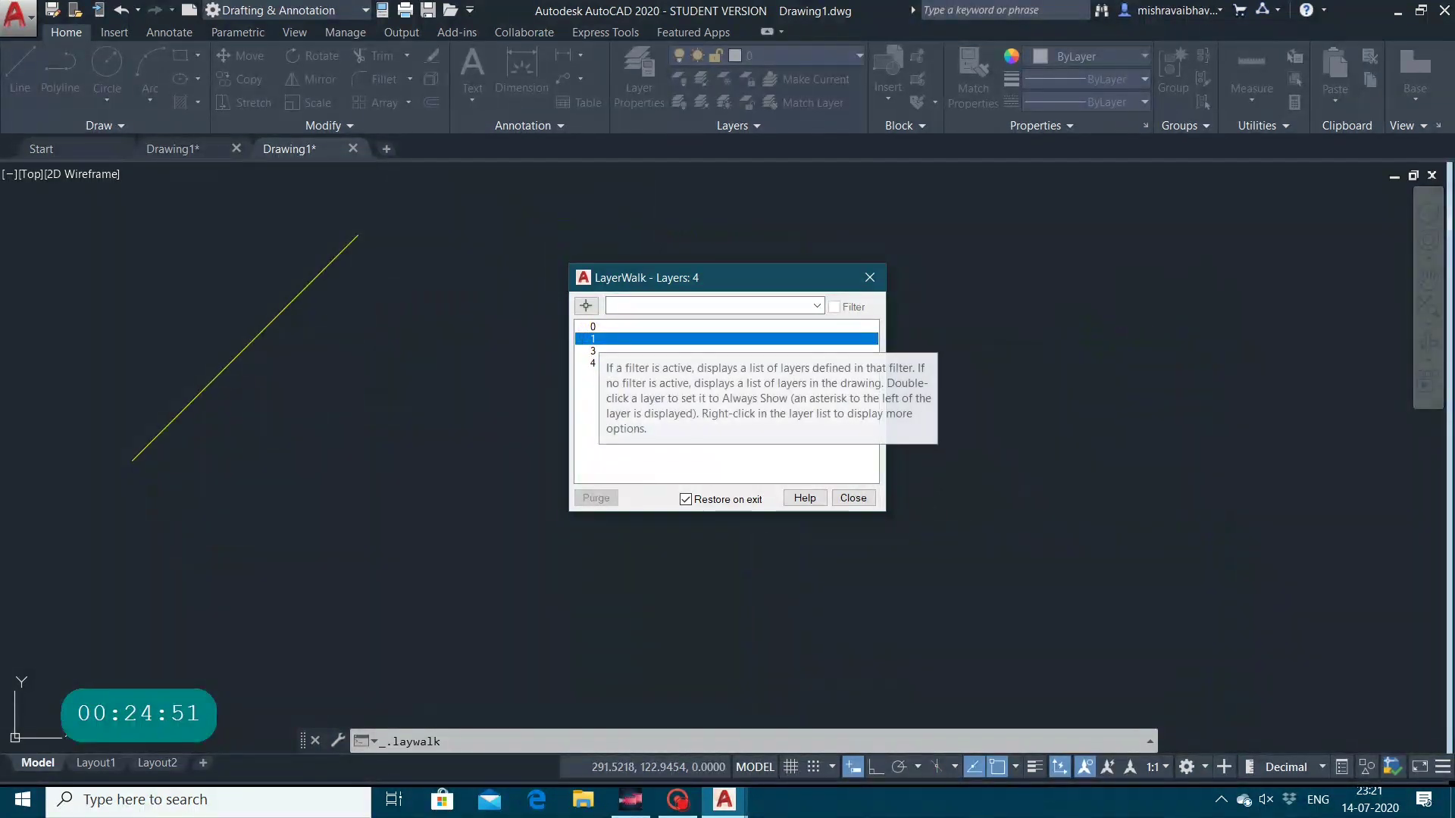
click(594, 354)
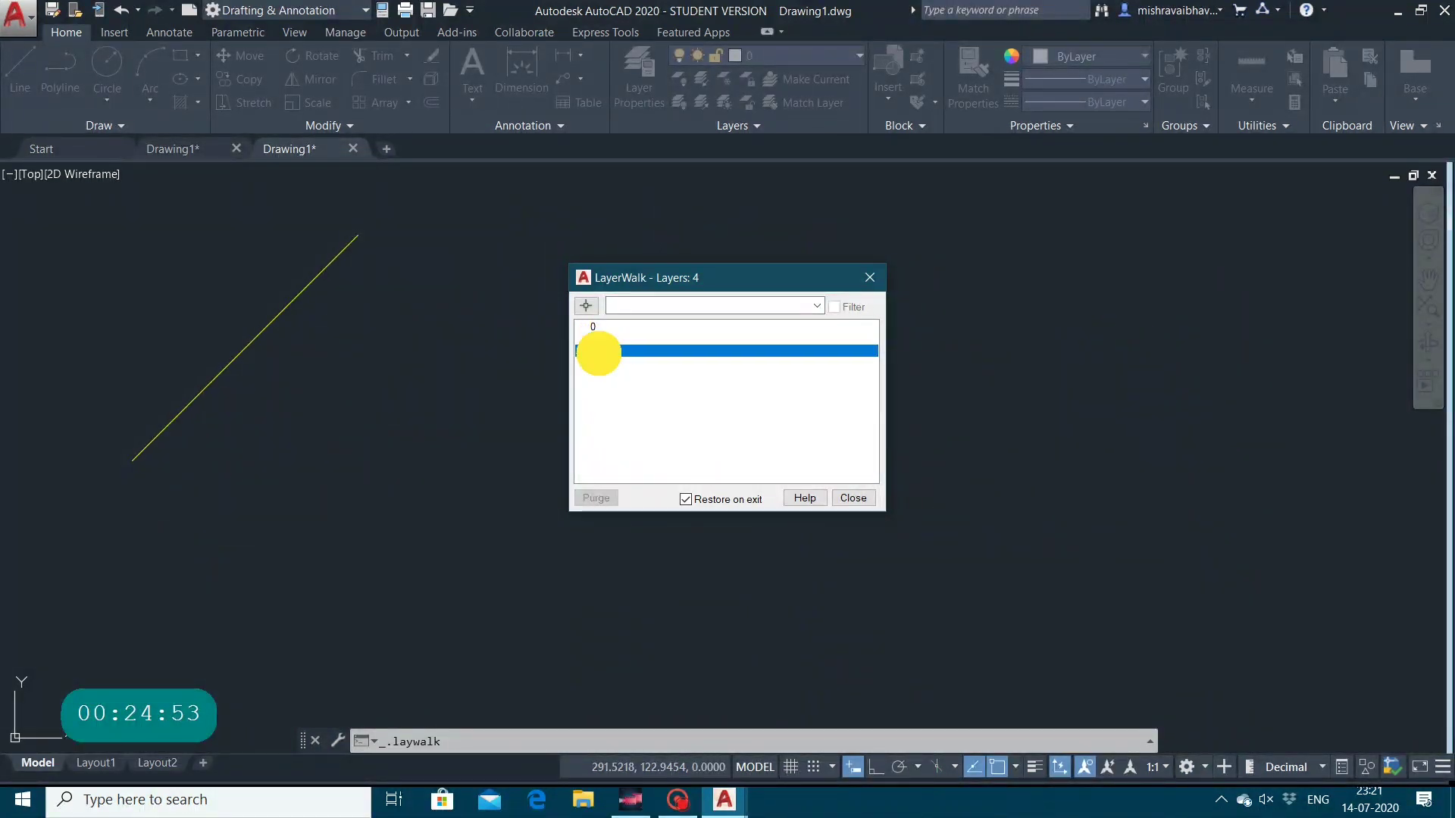
click(594, 359)
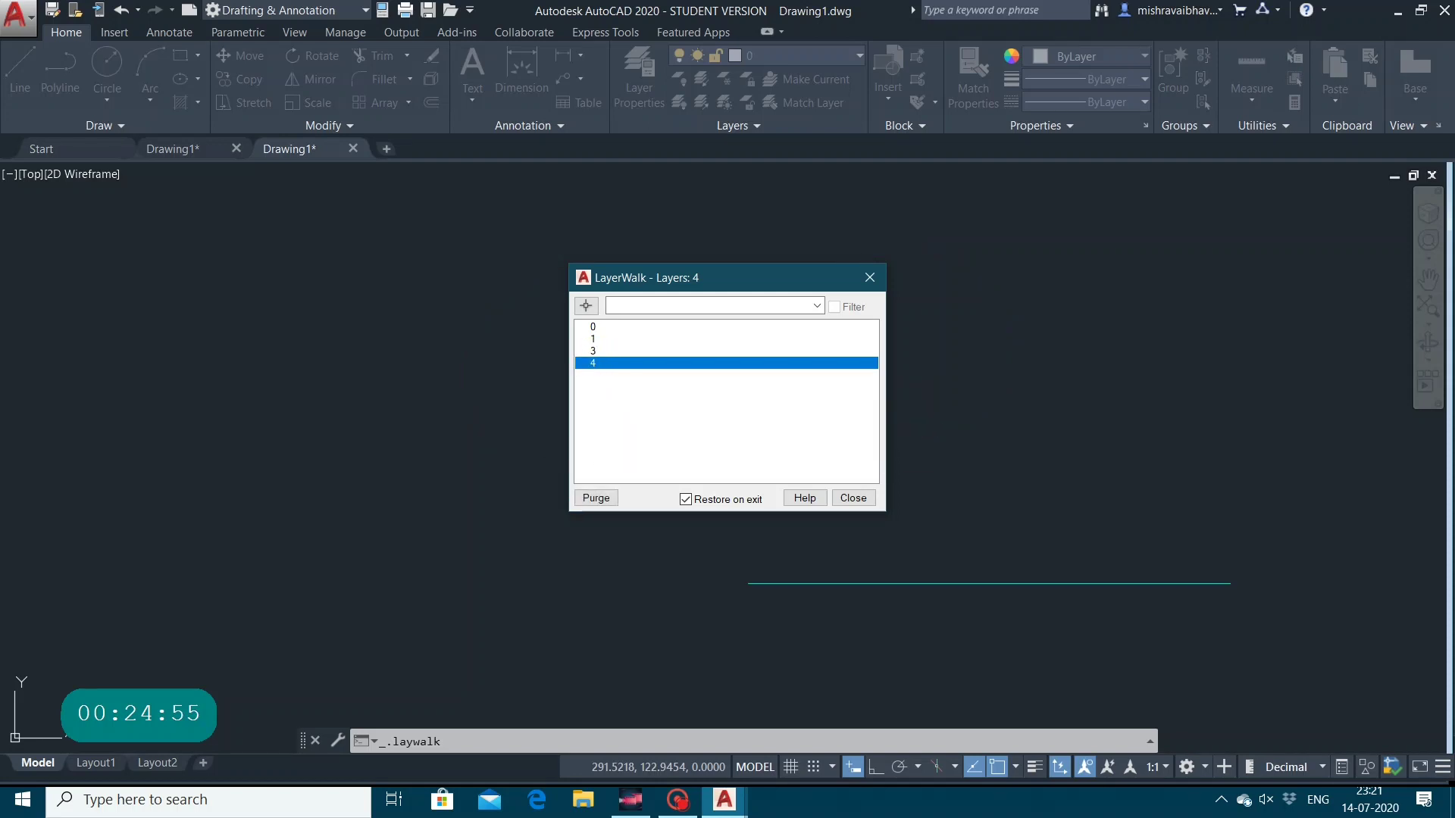
click(853, 498)
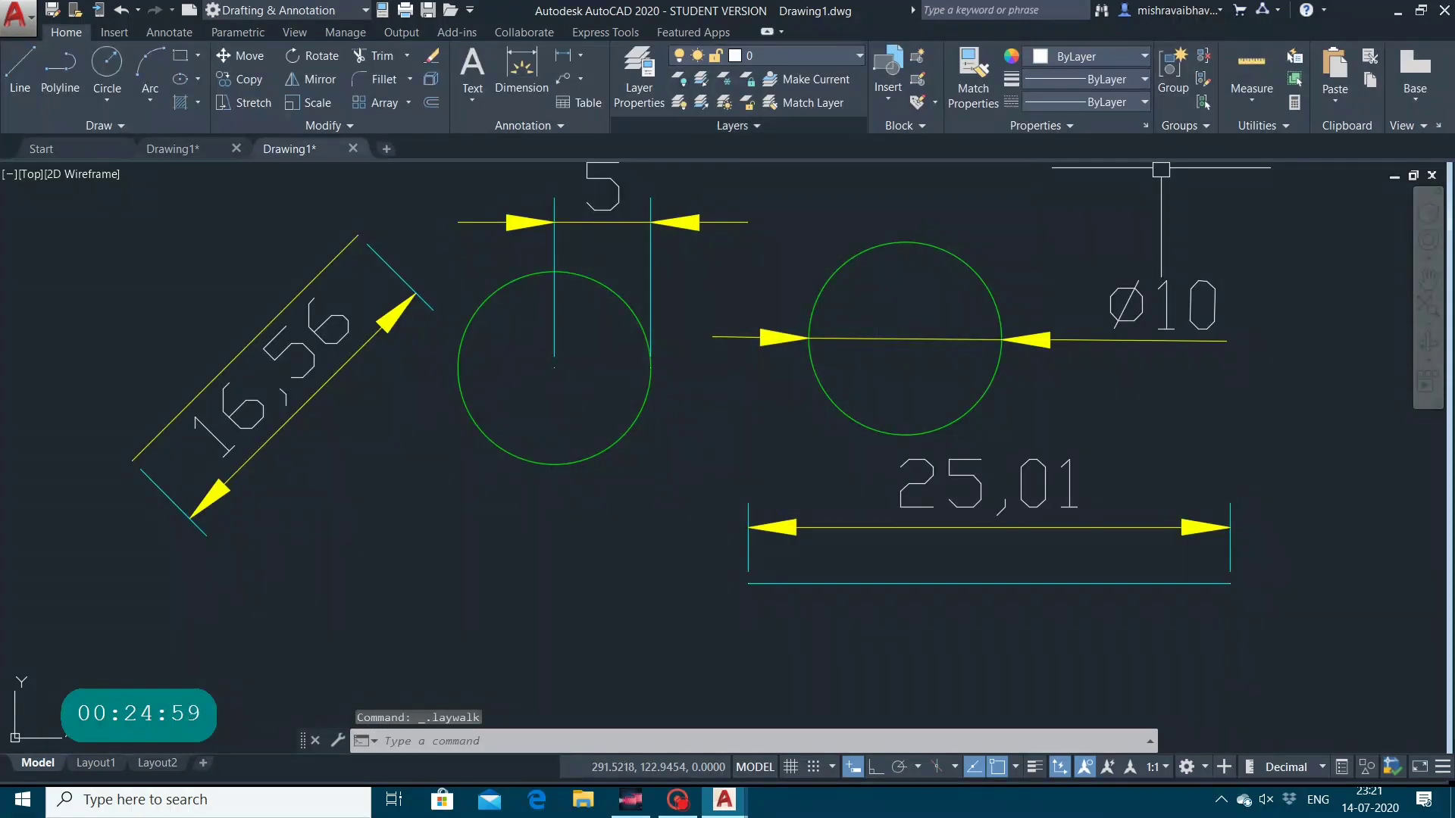
Attempt copying the left circle to layer 0 via the cyan line, then cancel it.
click(732, 125)
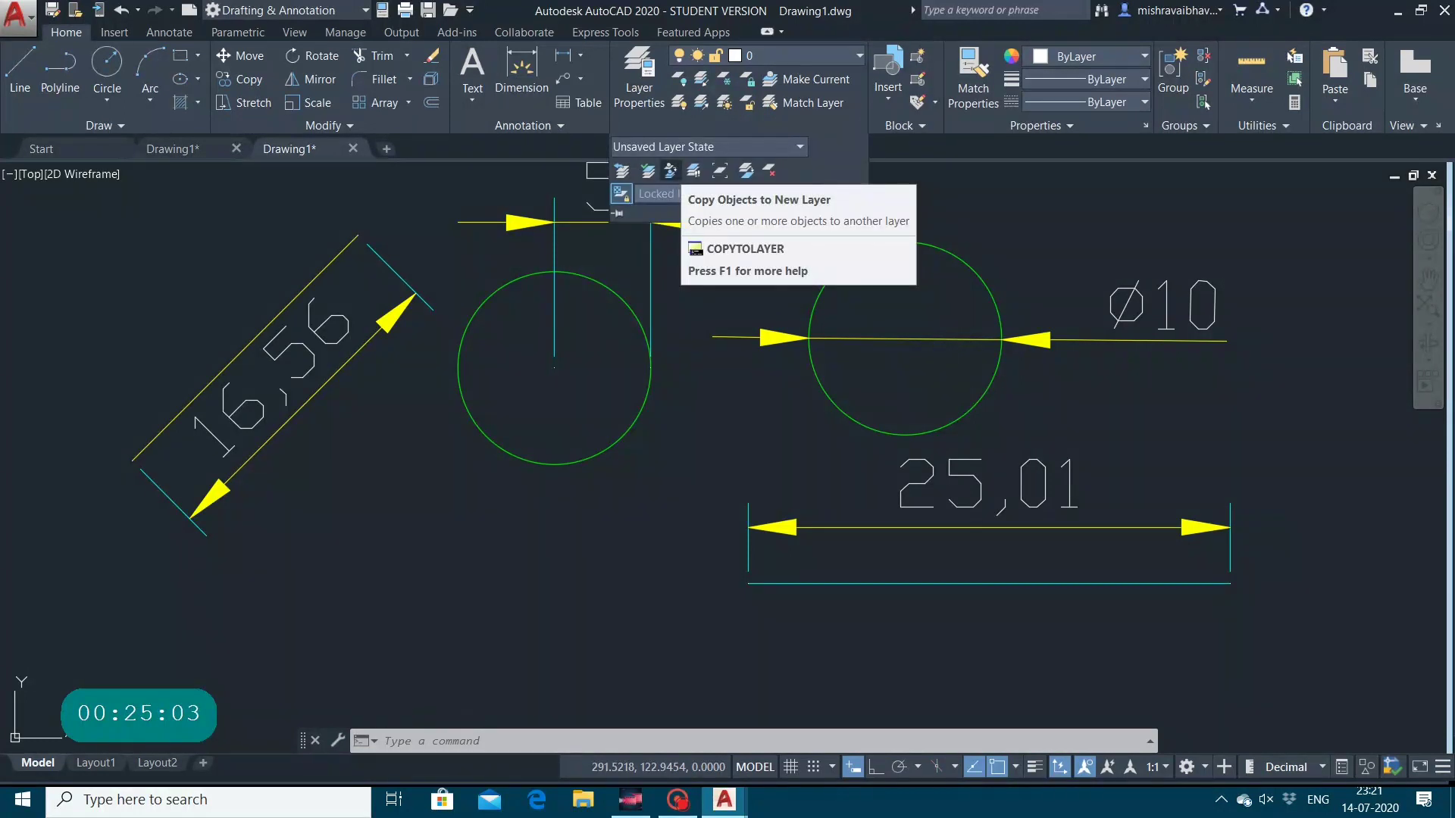
click(670, 171)
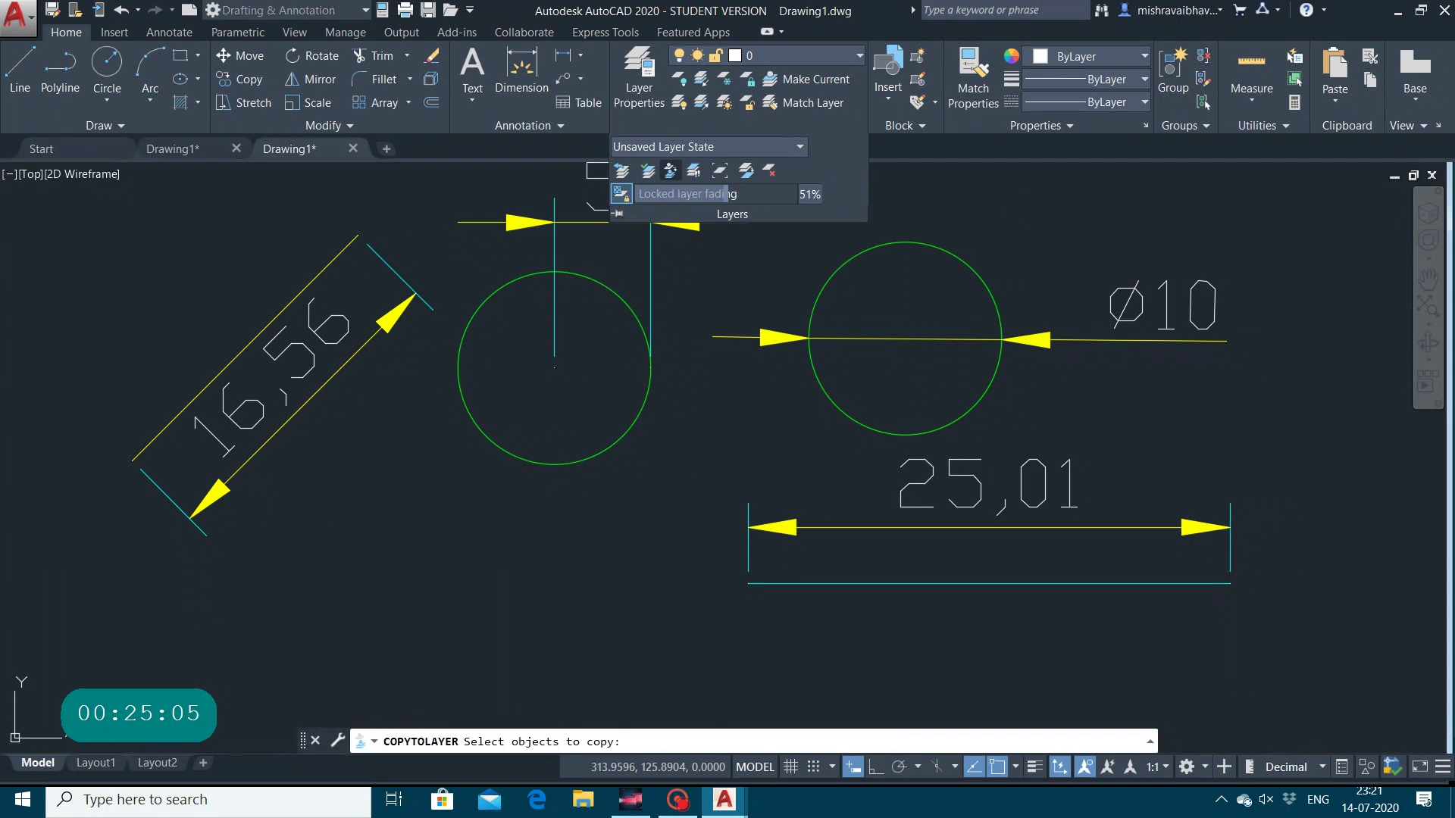
click(628, 321)
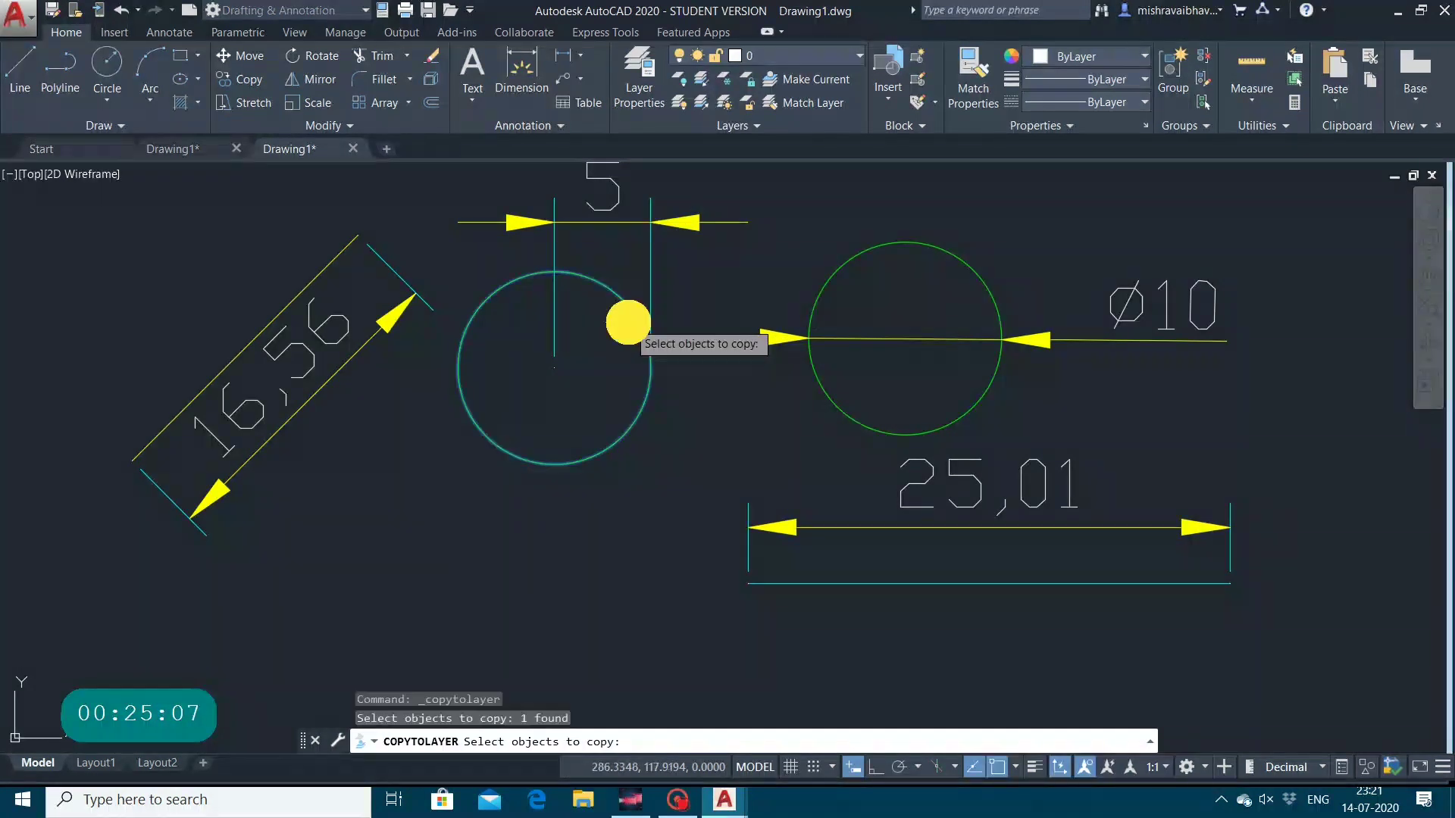
key(Return)
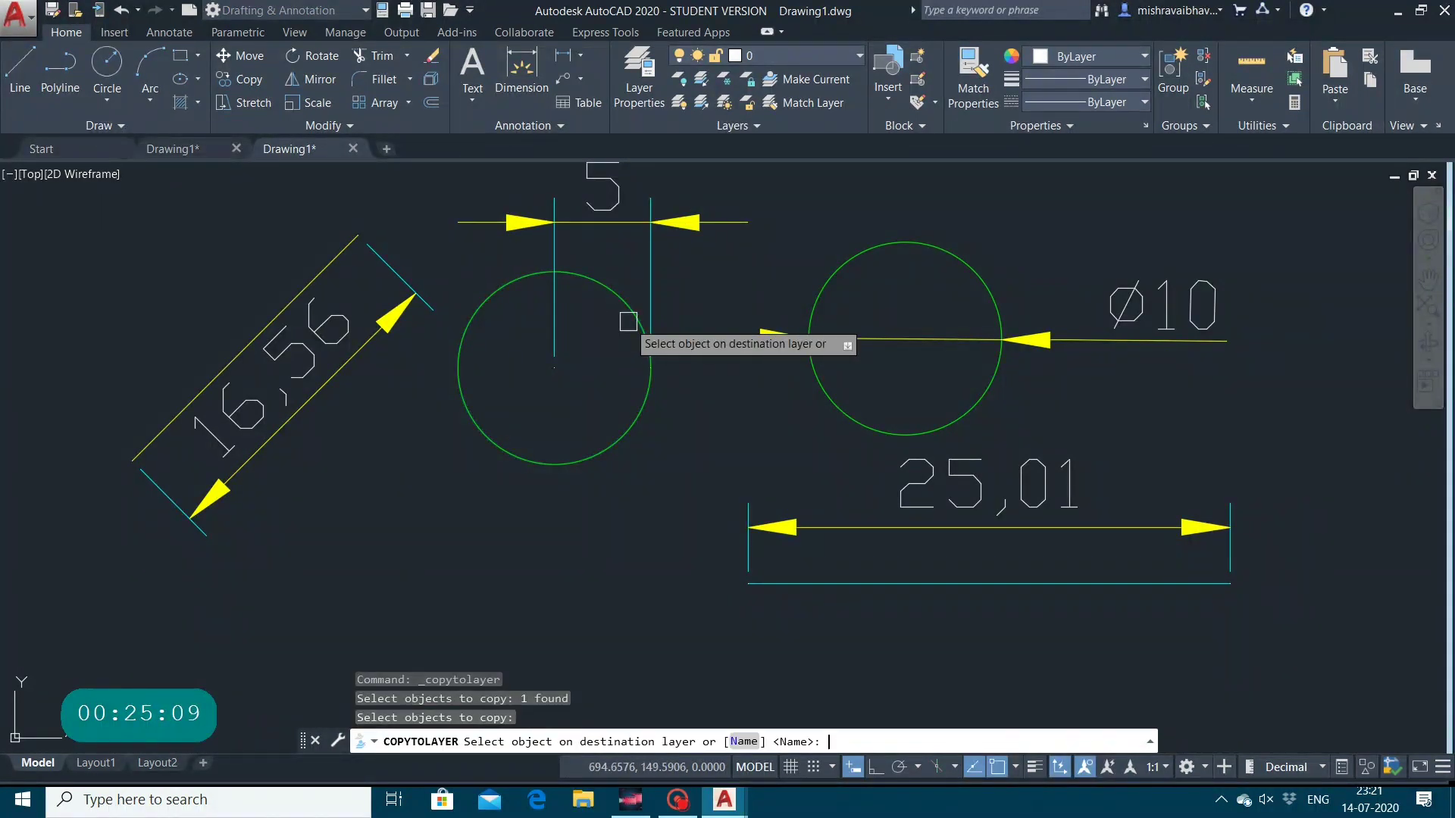
click(854, 583)
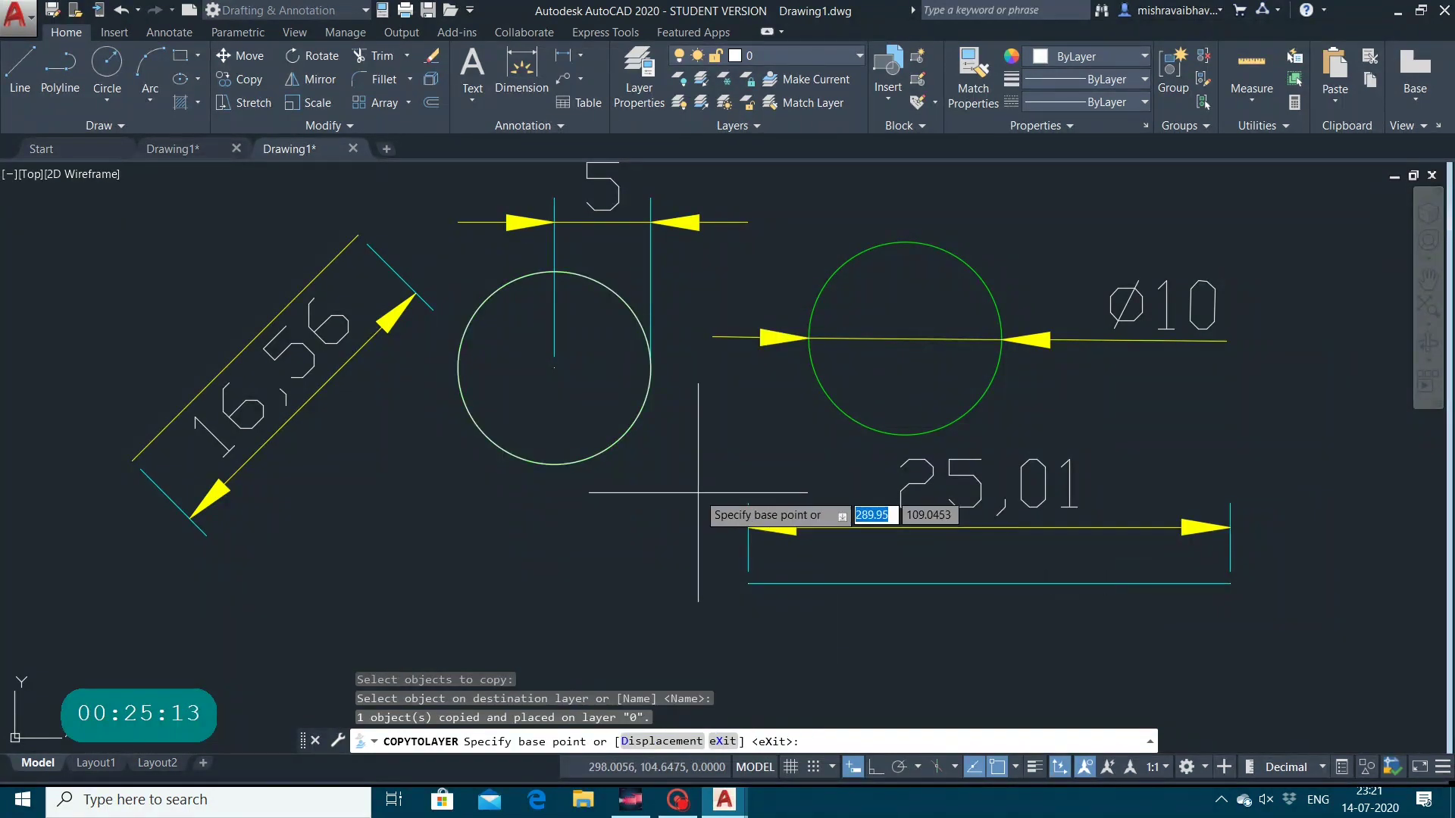
click(687, 488)
key(Return)
key(Escape)
key(Escape)
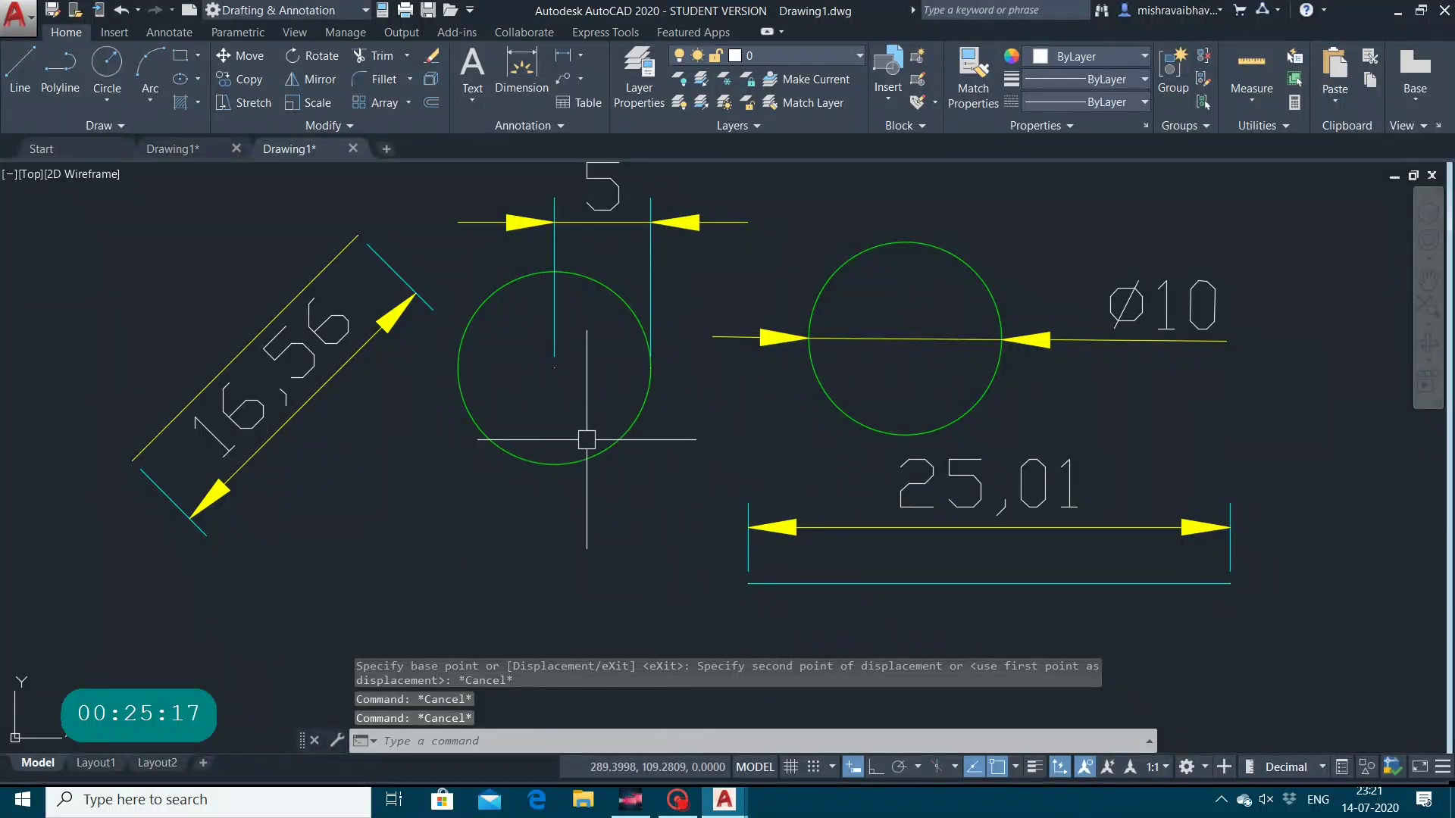
Copy the selected left circle onto layer 0, placing it down-left of the original.
drag(586, 441, 423, 404)
click(416, 362)
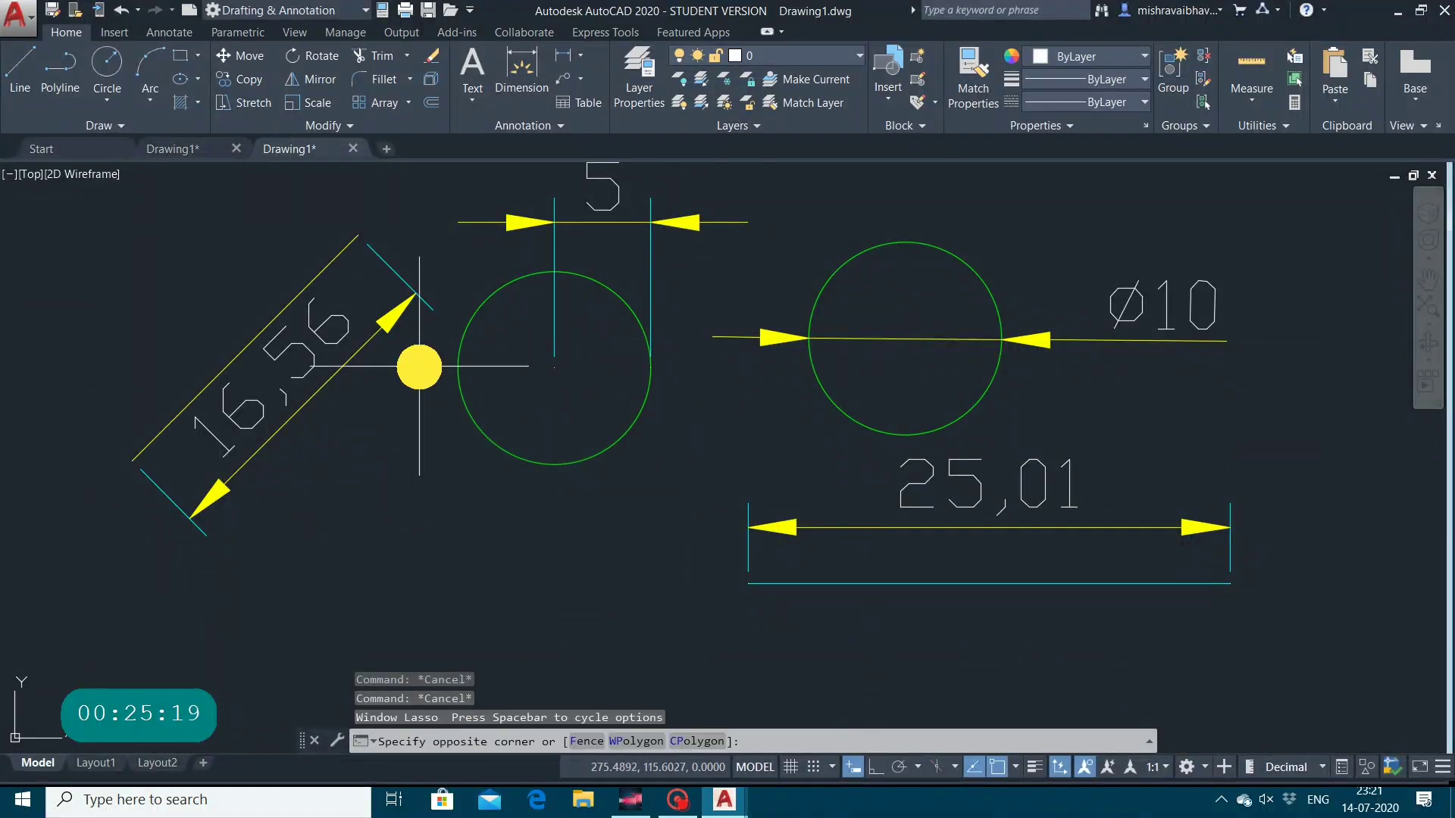
click(459, 377)
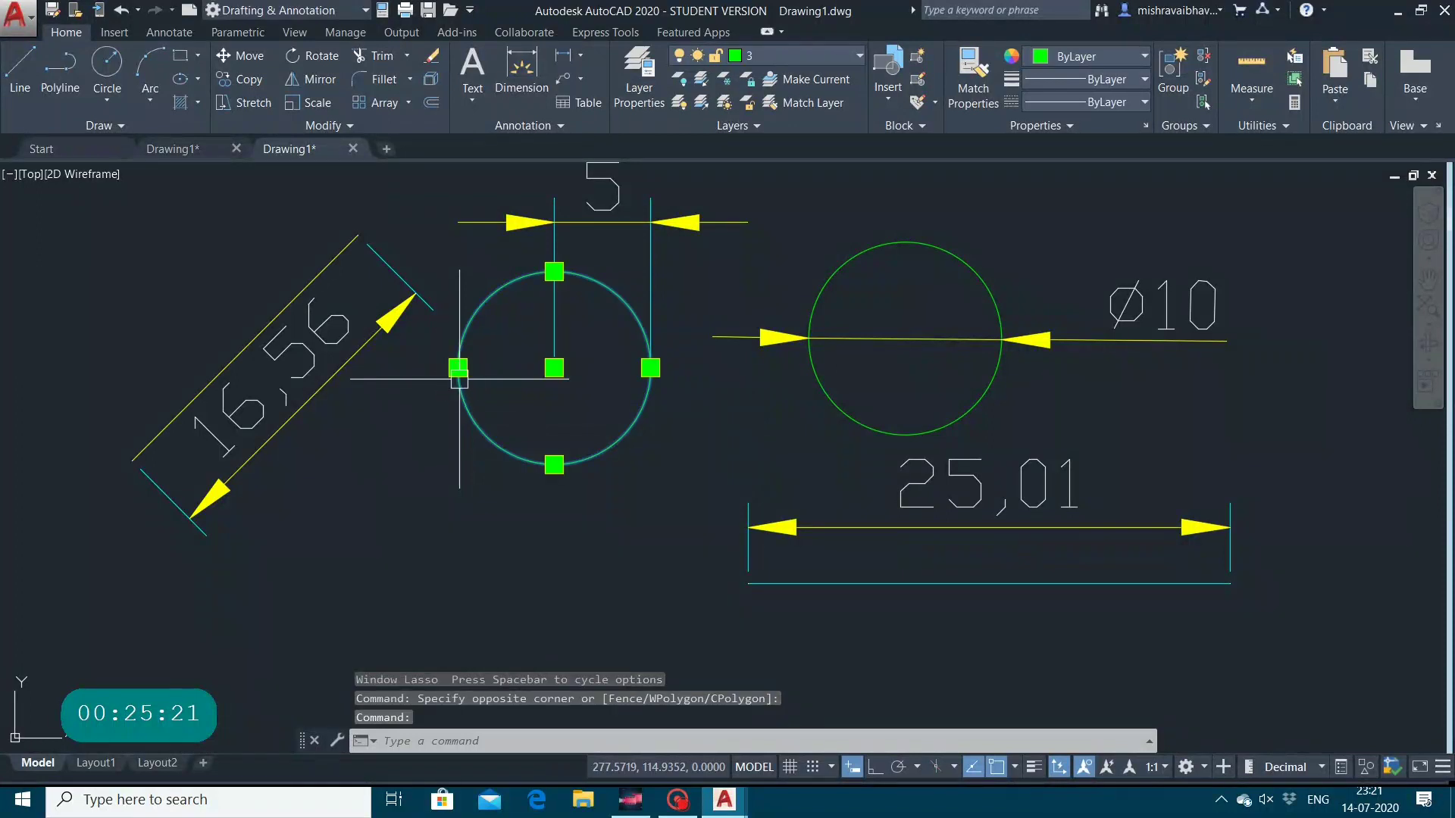
click(732, 125)
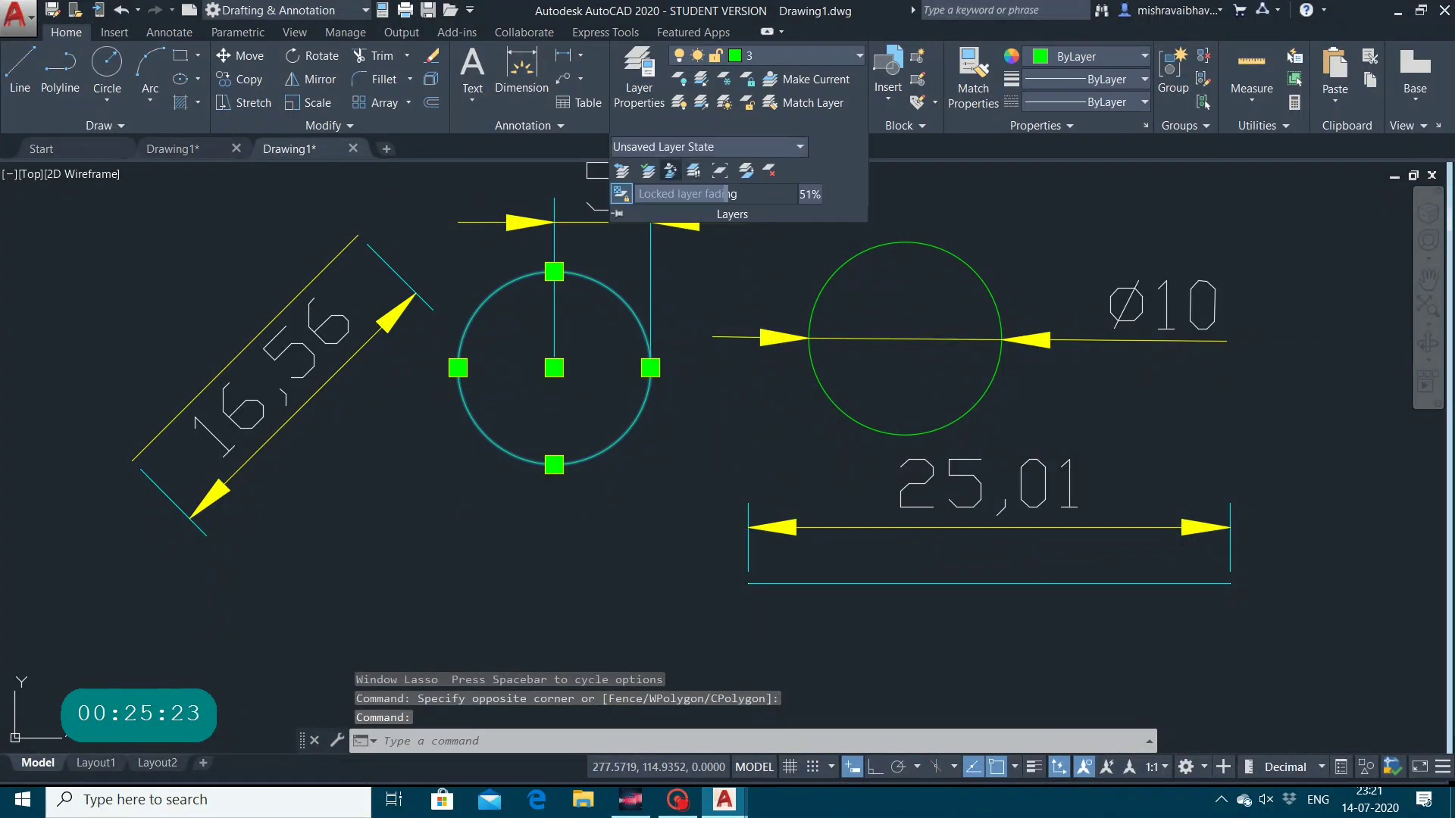
click(670, 170)
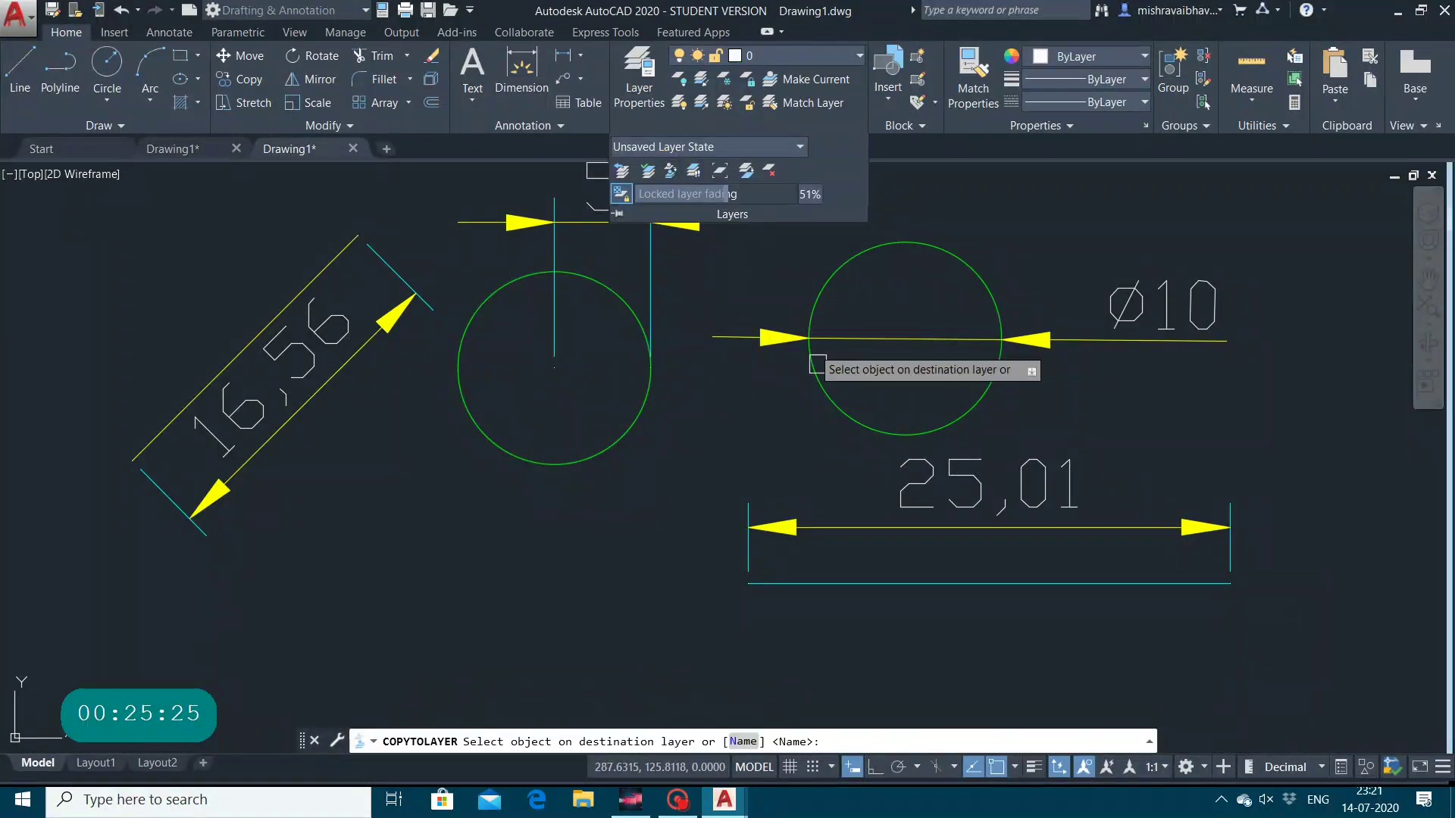
click(902, 581)
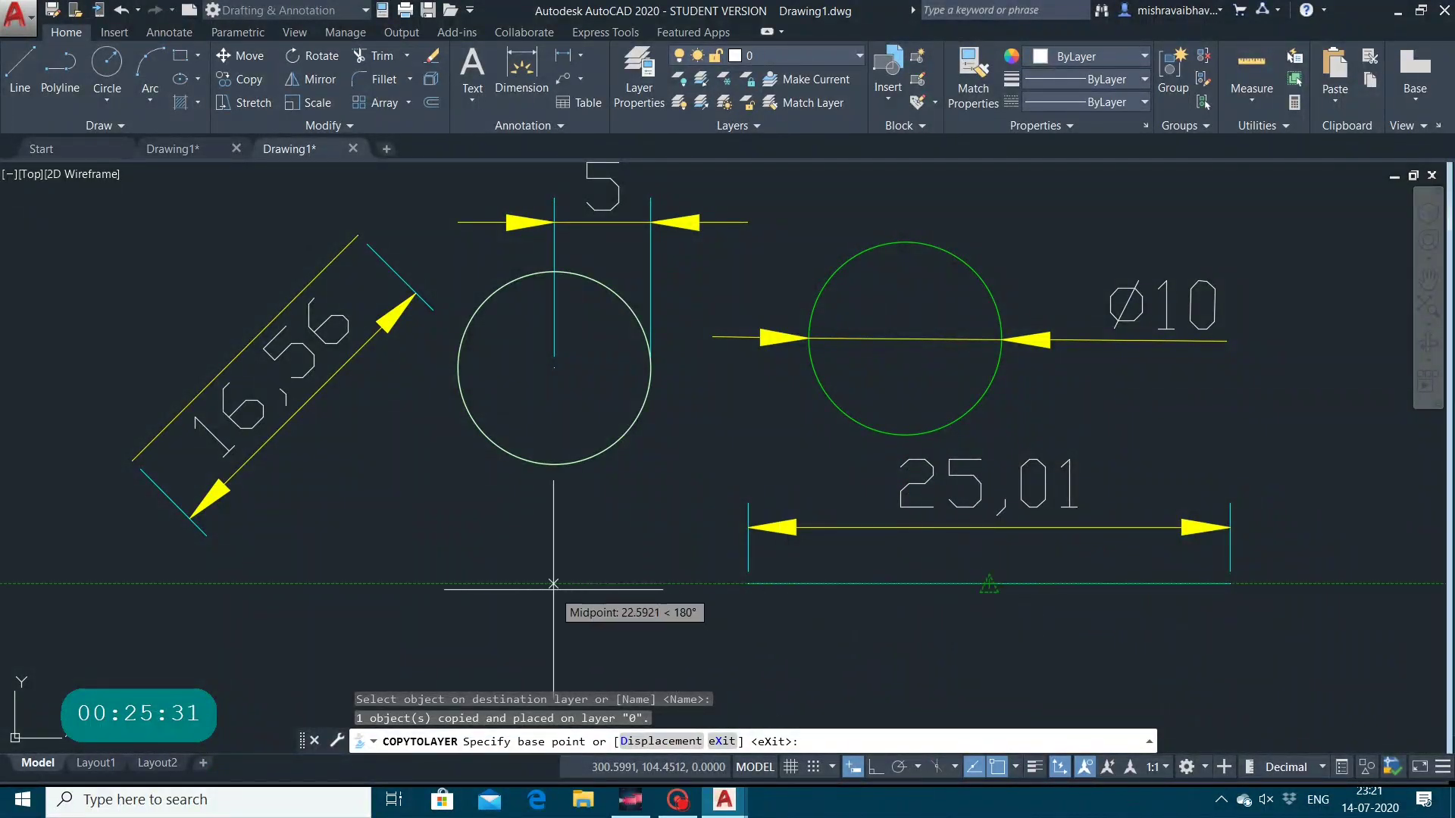
click(553, 586)
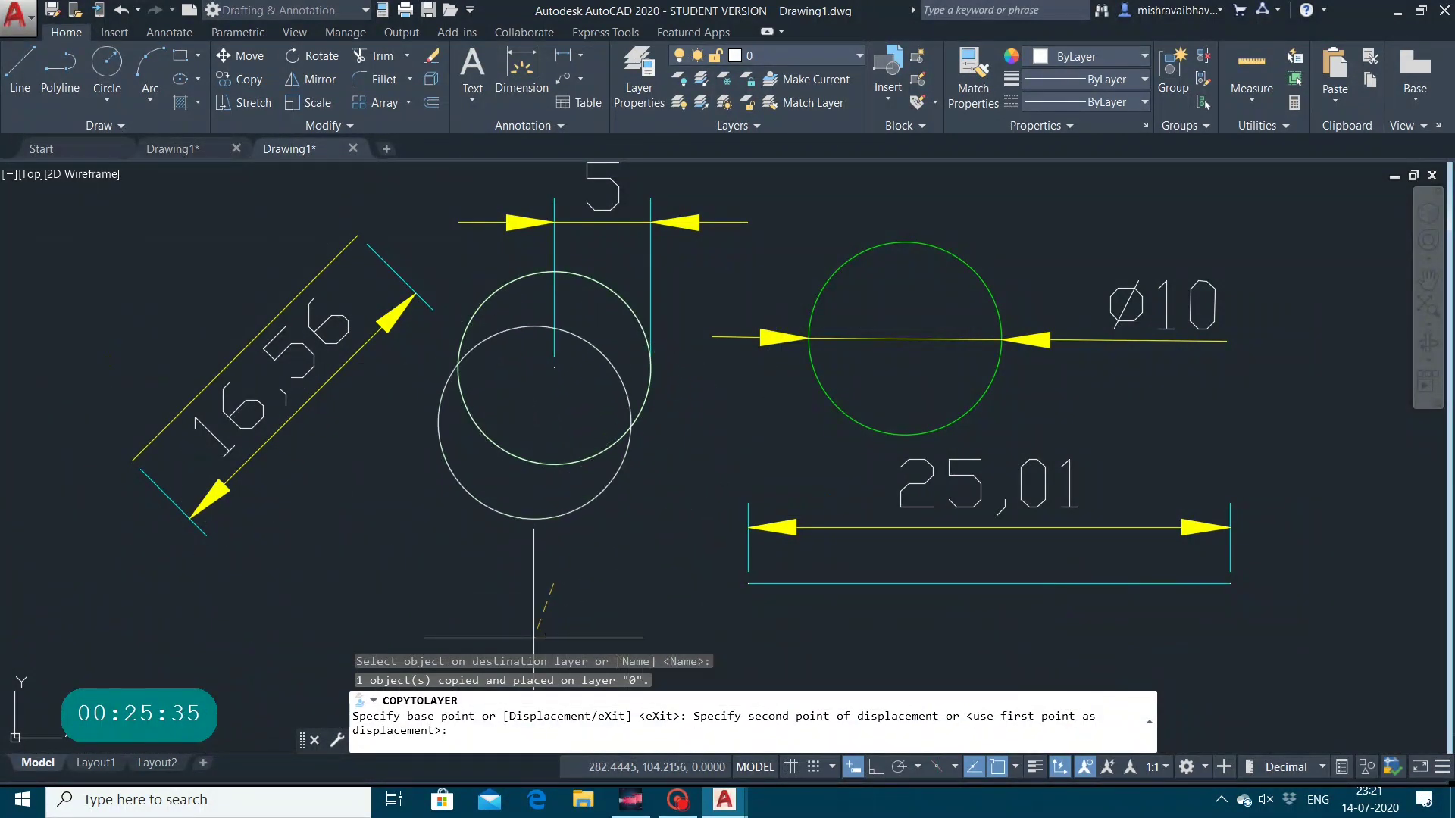
click(429, 672)
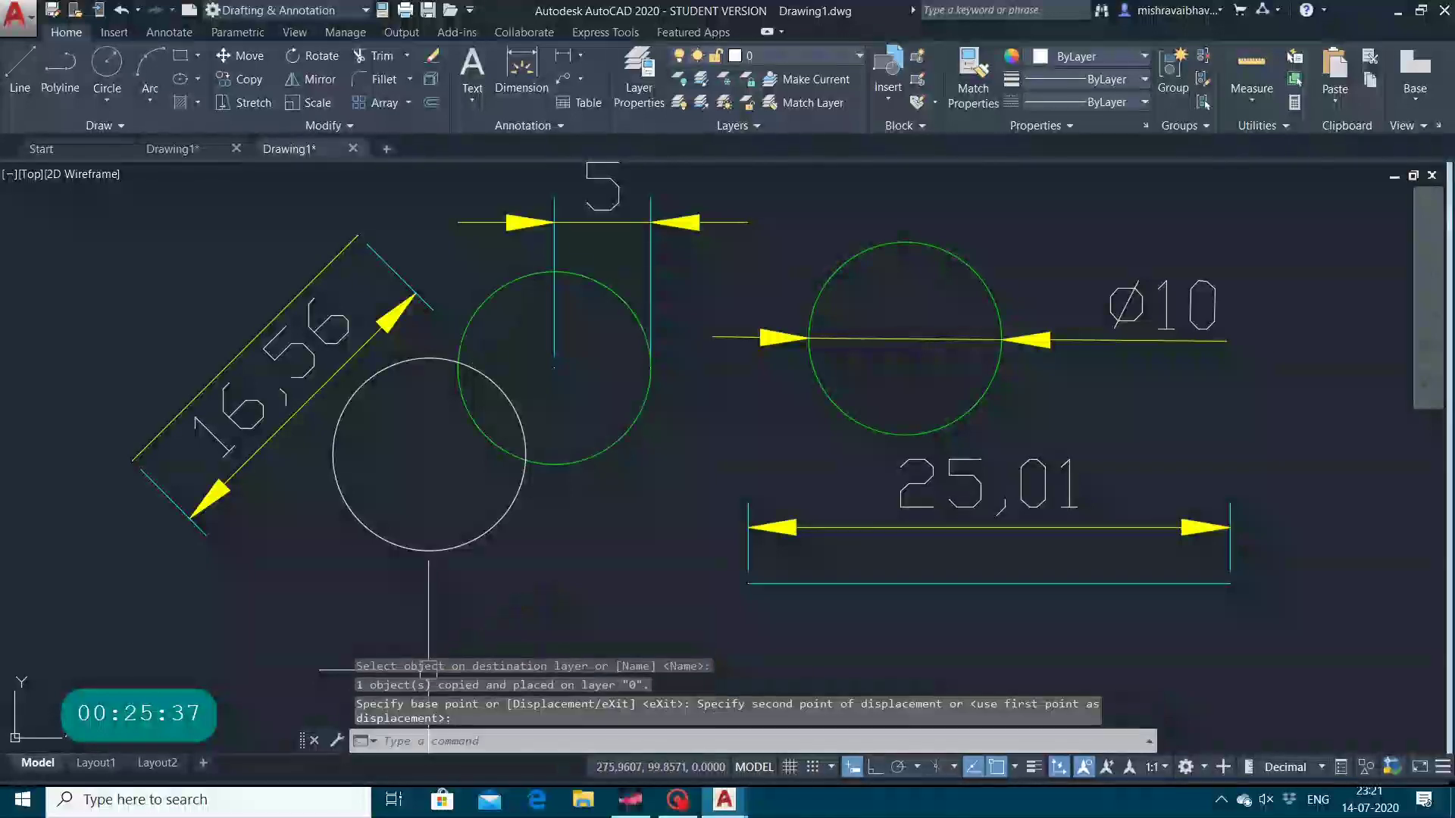
Select the new white copied circle.
click(462, 551)
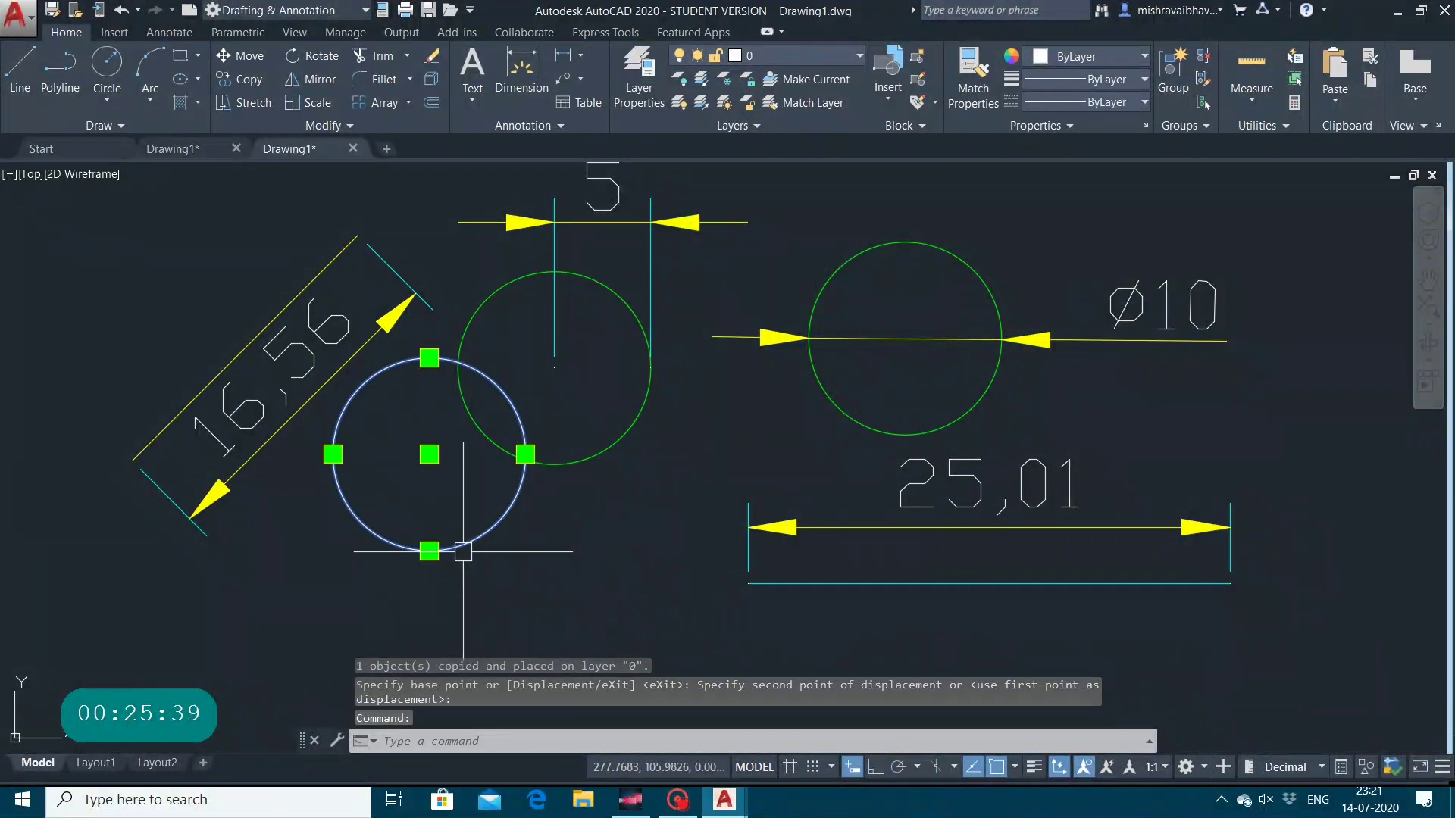
click(648, 607)
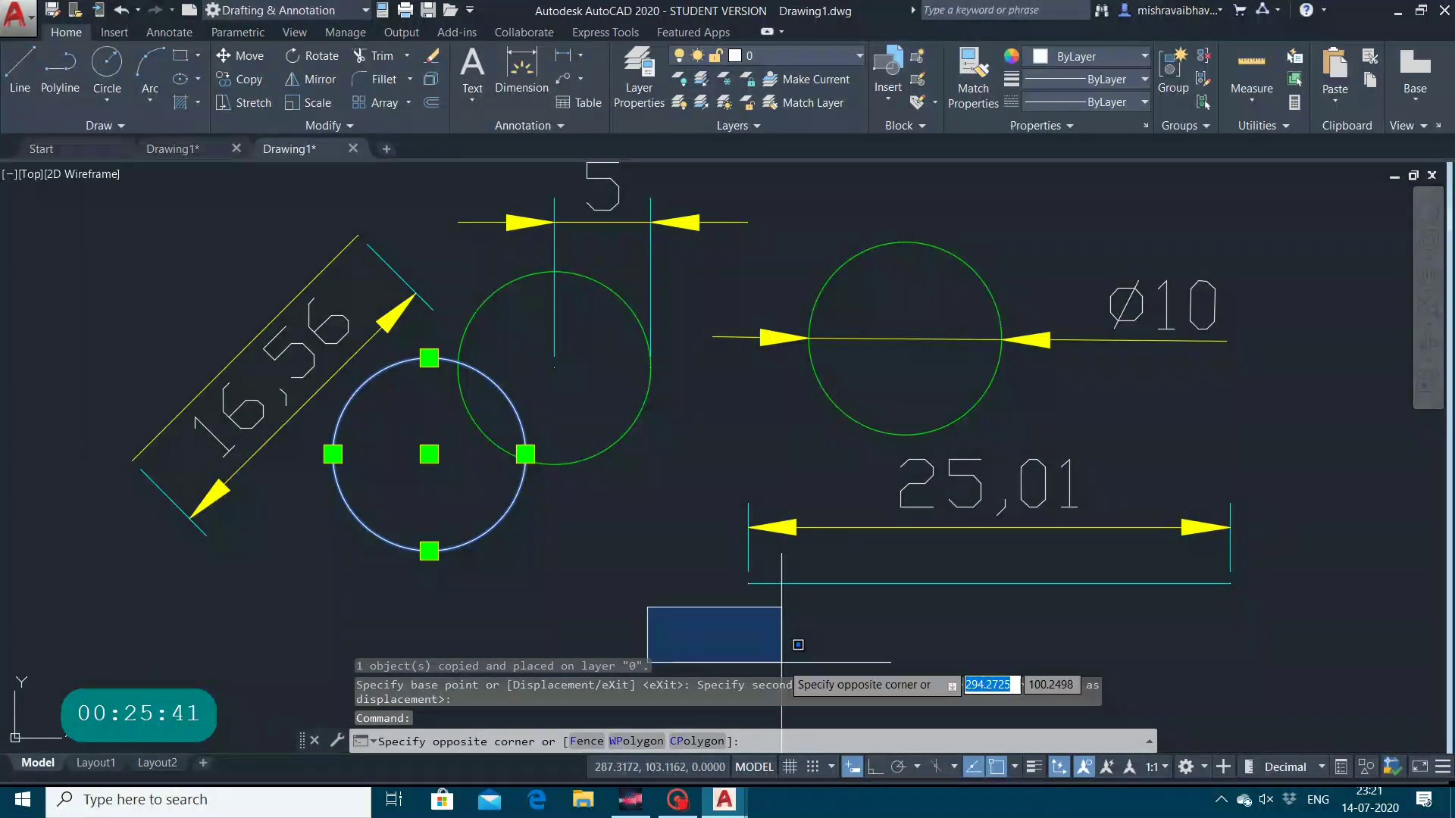
key(Escape)
key(Escape)
key(Escape)
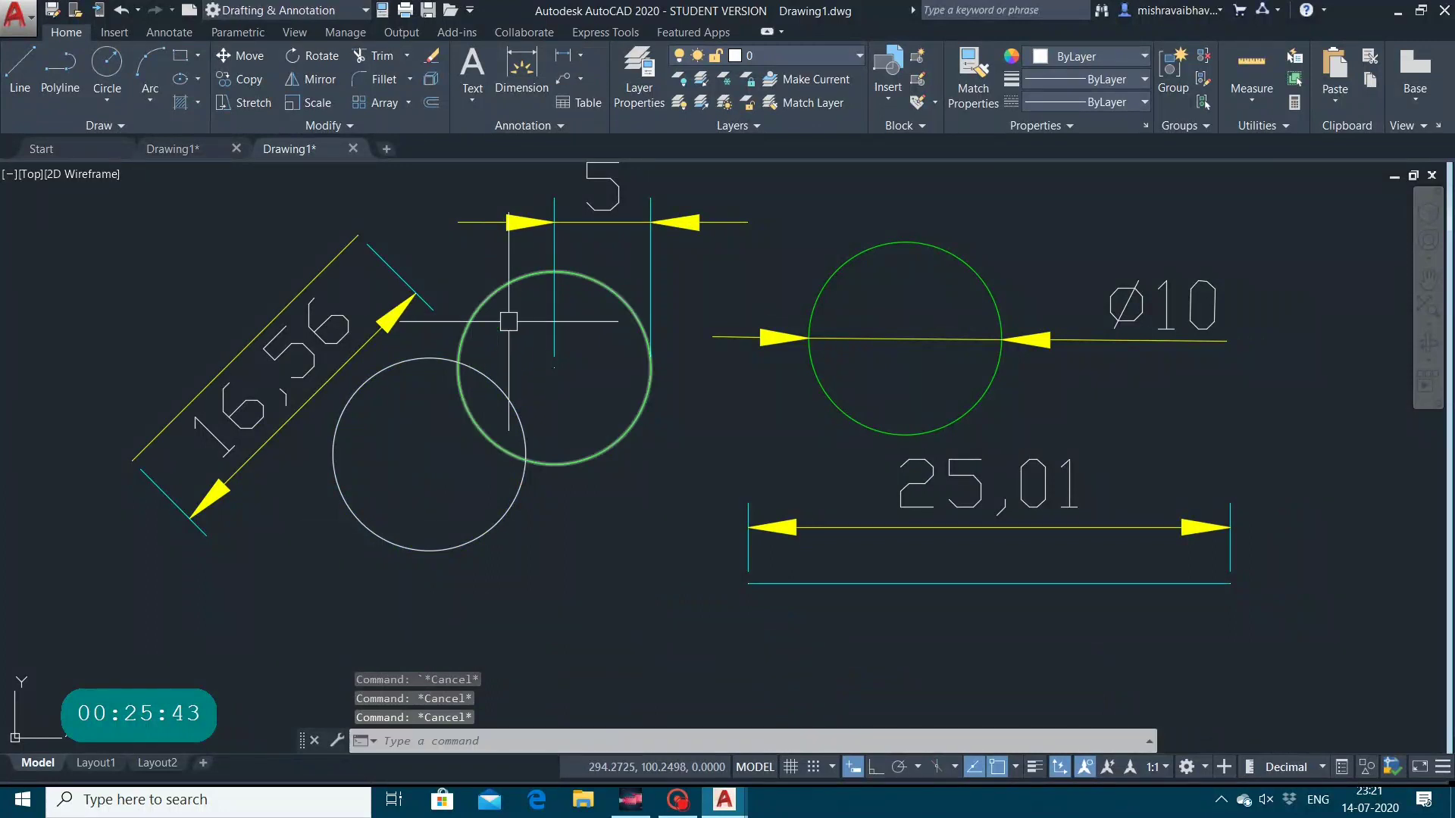
click(502, 387)
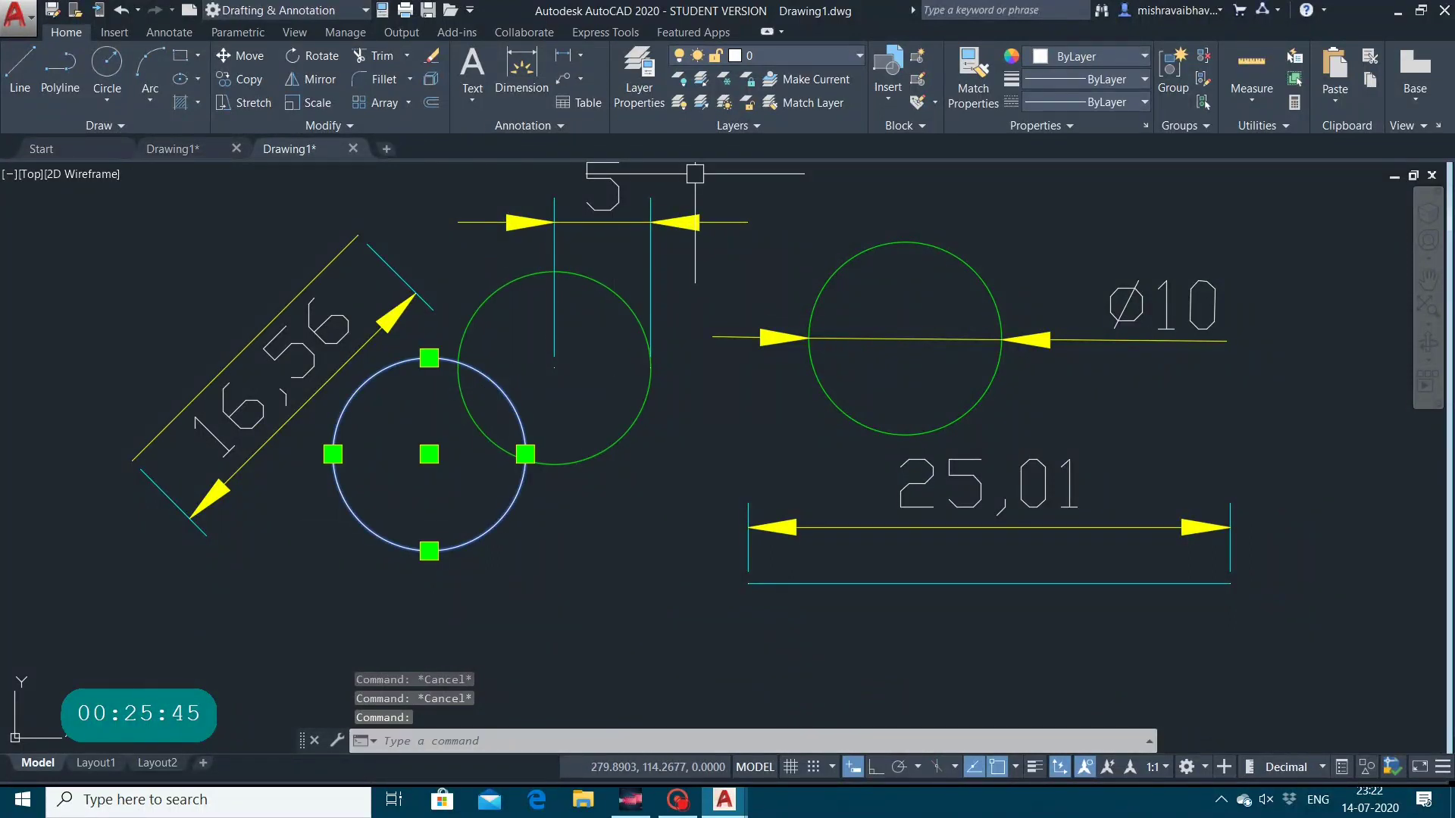
Move the copied circle onto layer 4, turning it cyan, and expand the Layers panel.
click(765, 56)
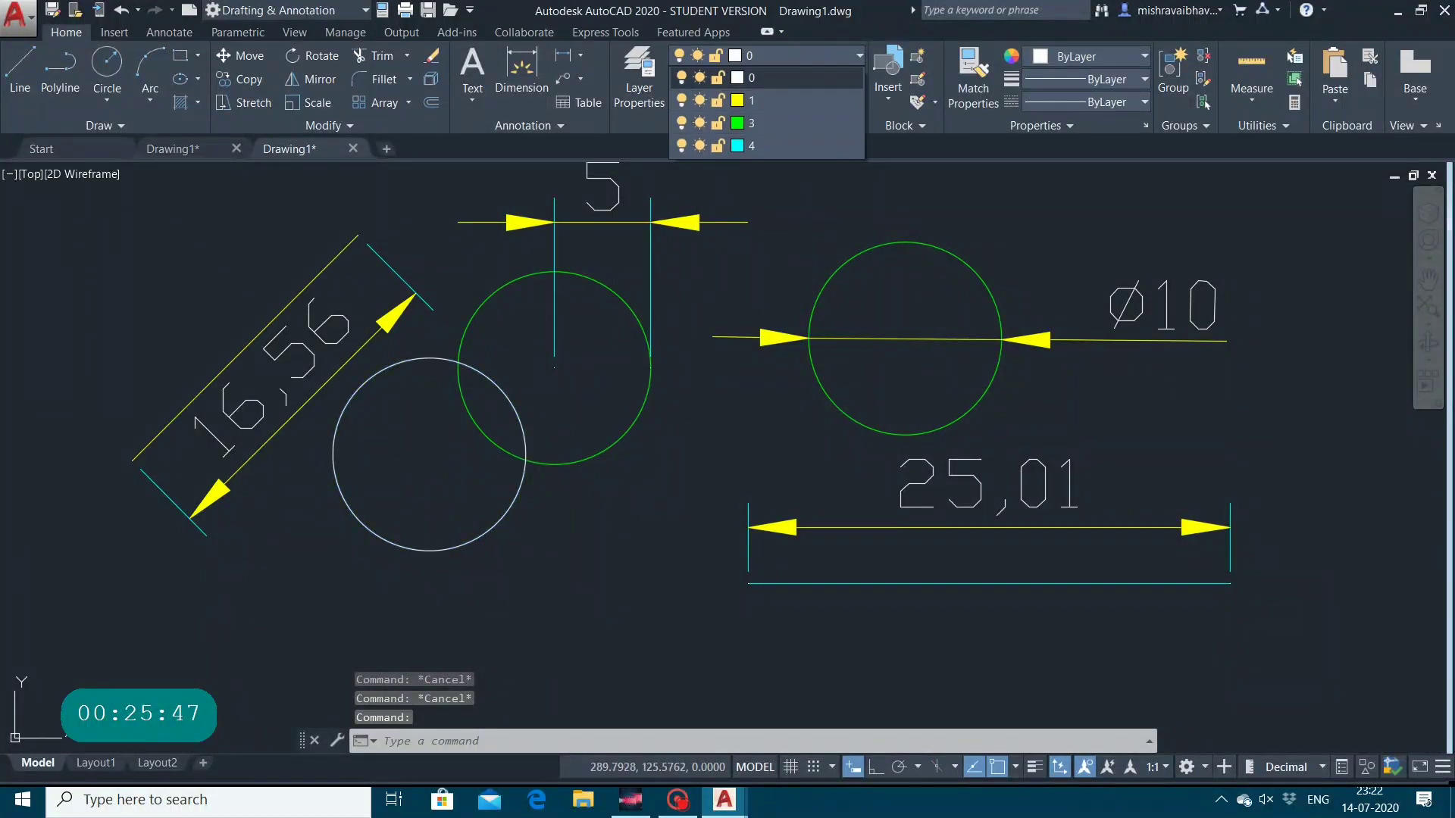
click(755, 144)
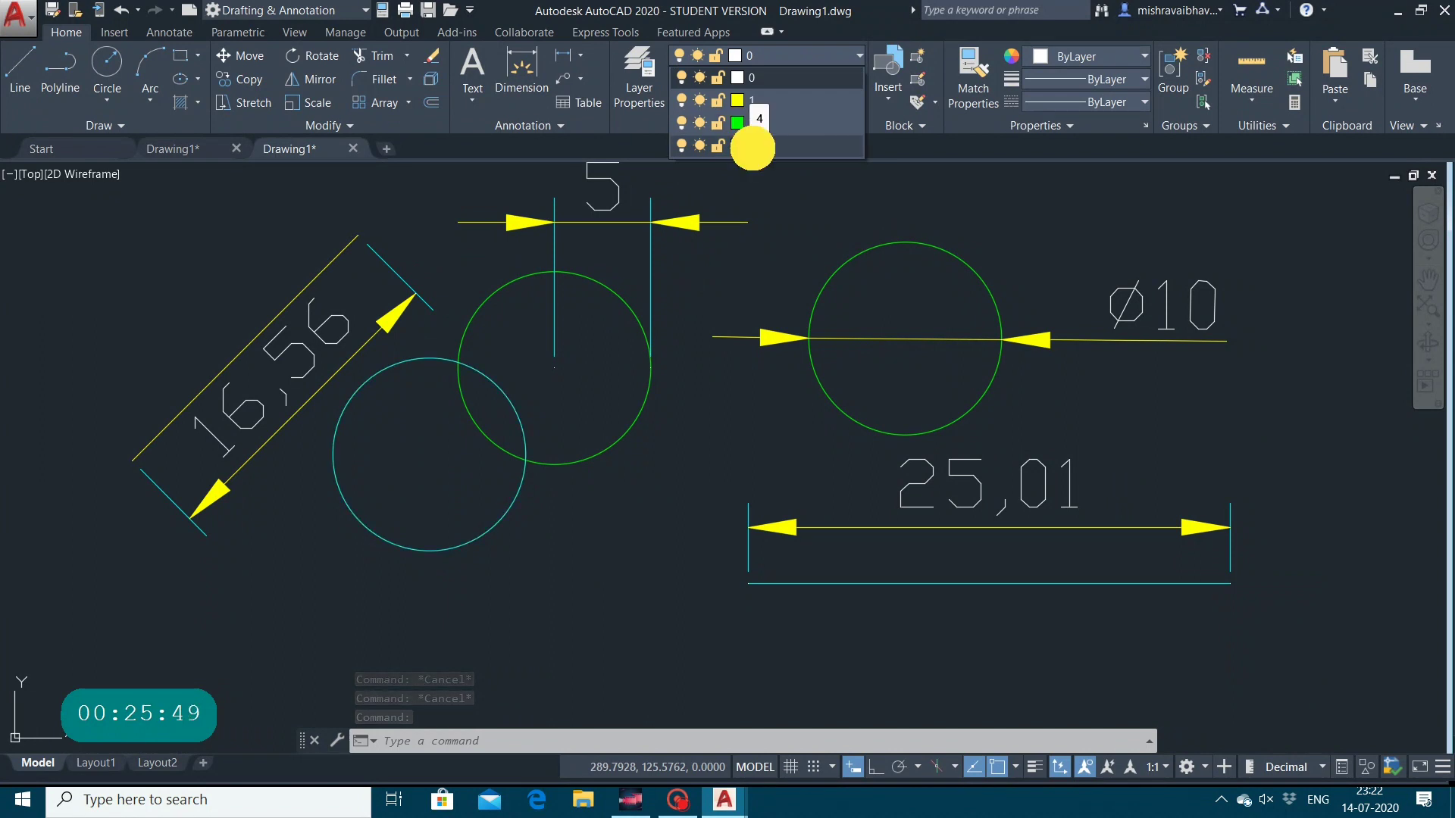
key(Escape)
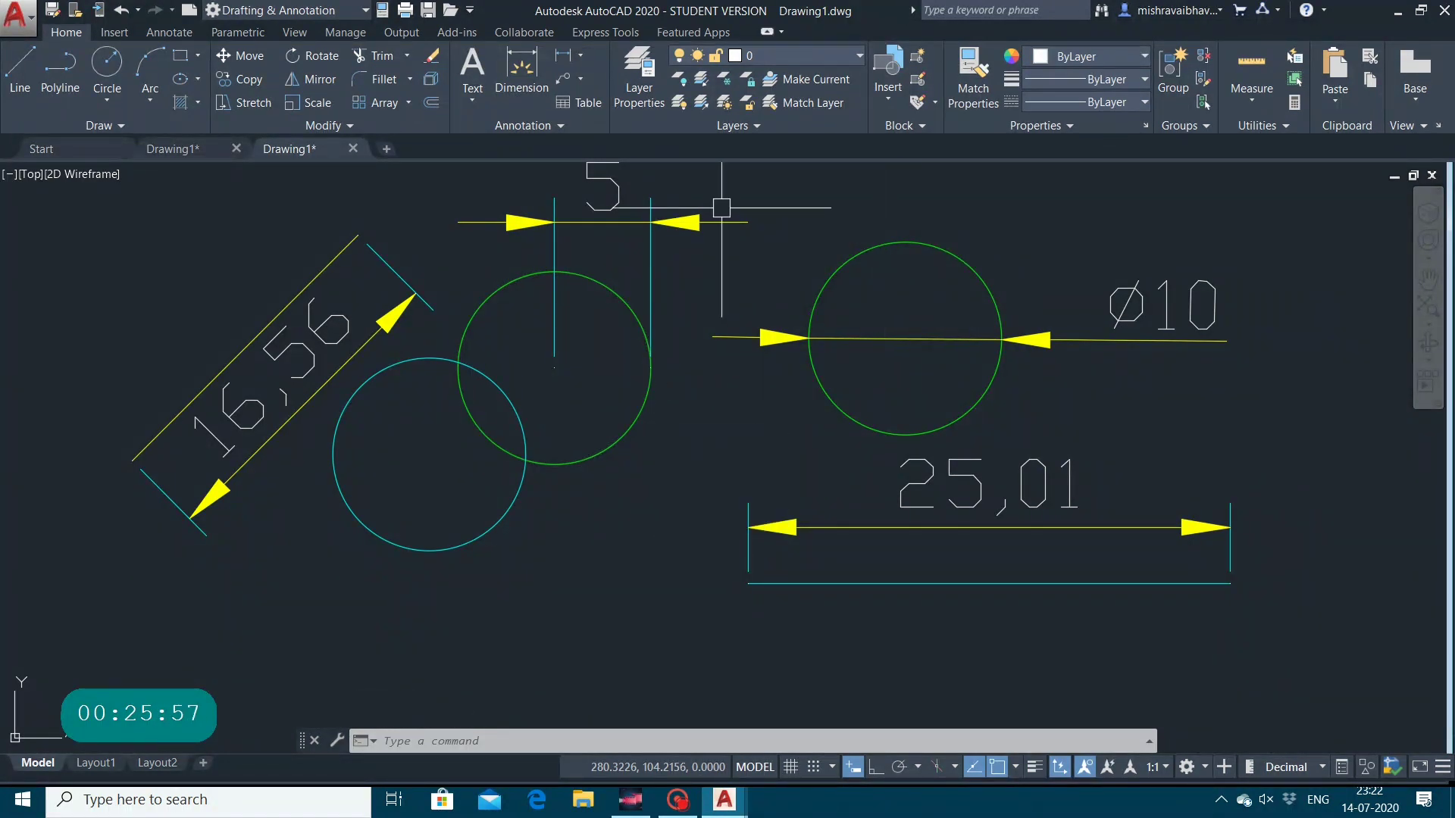
click(732, 125)
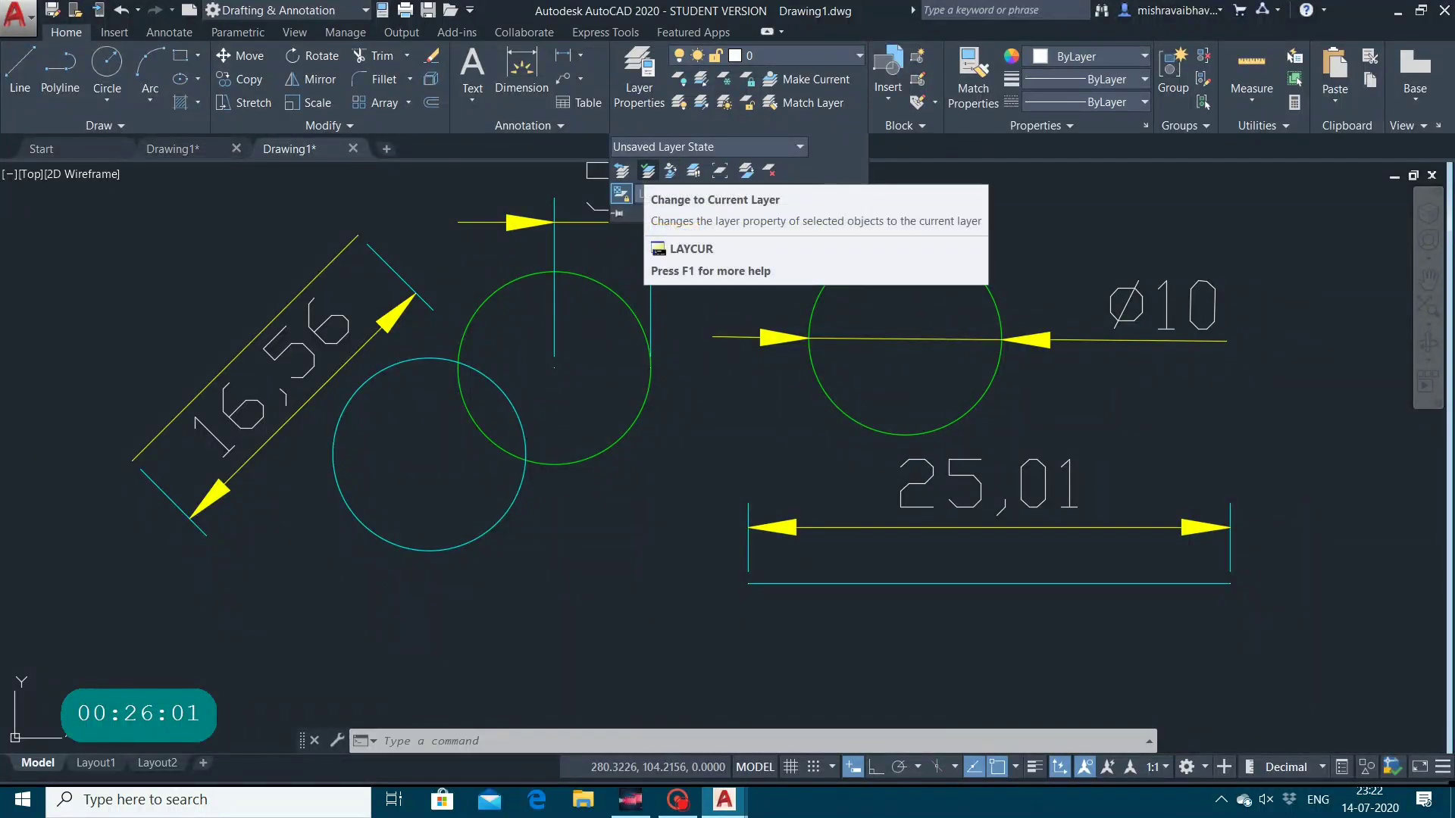
Use Change to Current Layer on the 5 dimension's extension line and the middle circle.
click(621, 193)
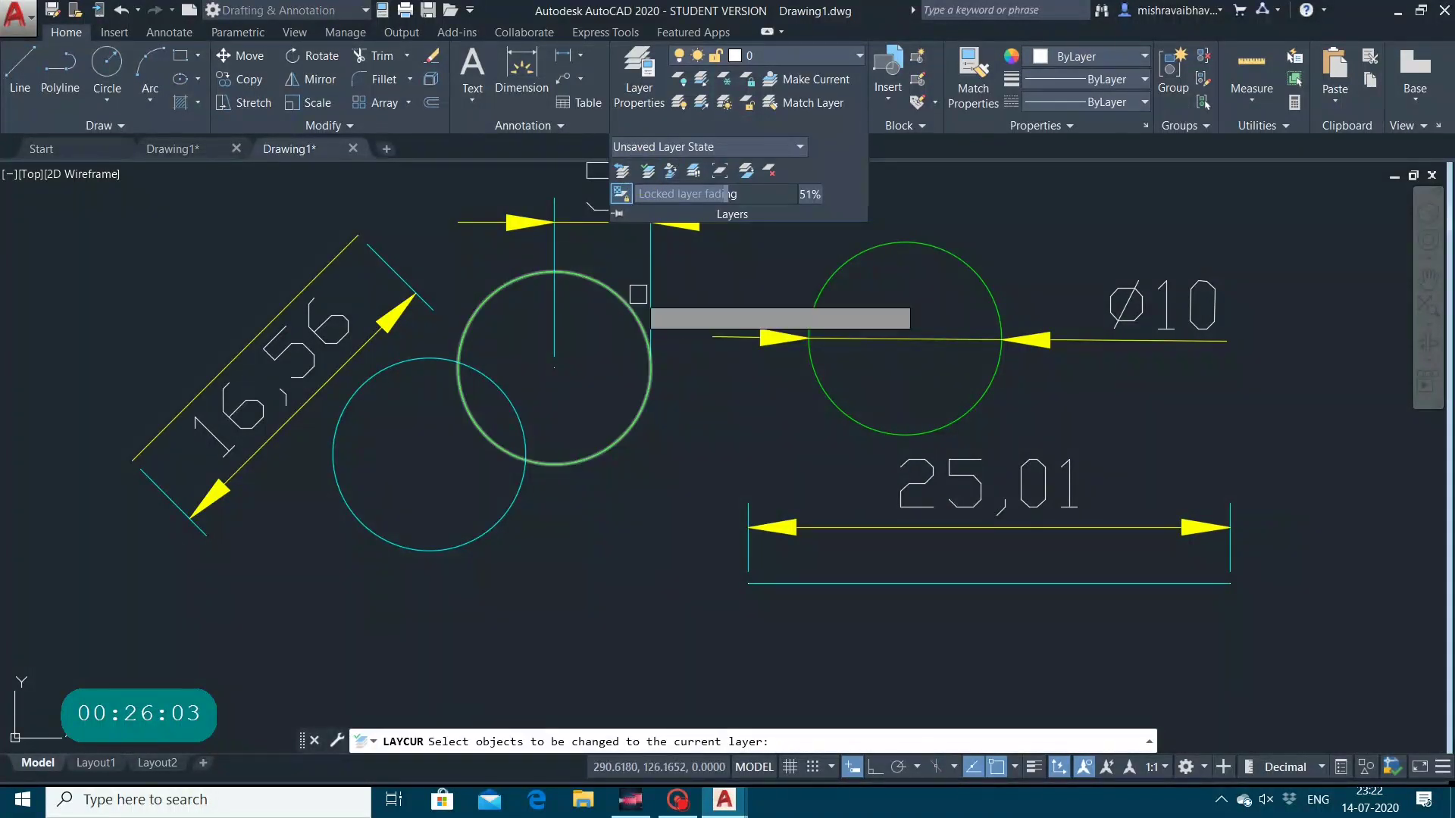
click(629, 301)
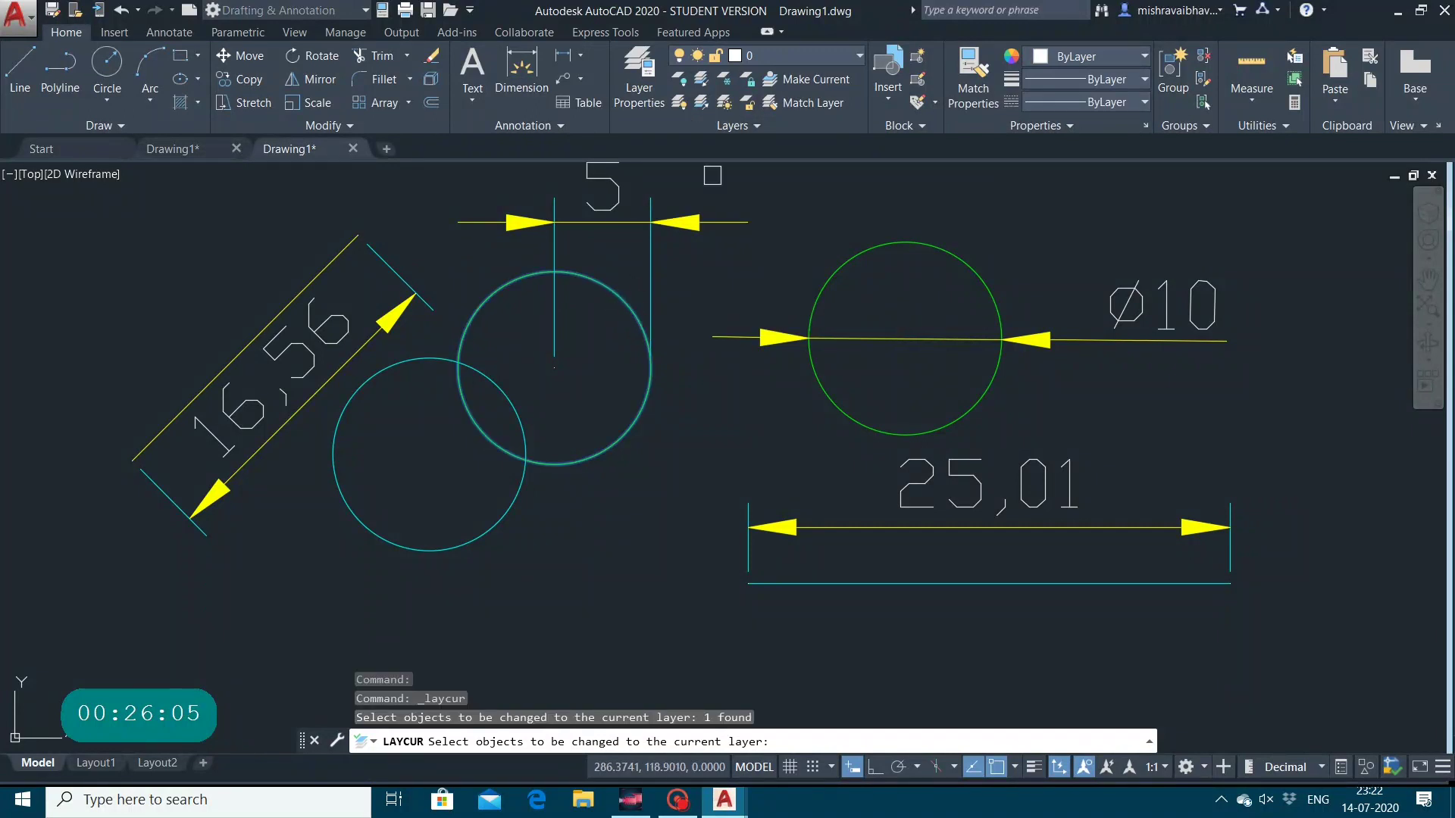
click(731, 125)
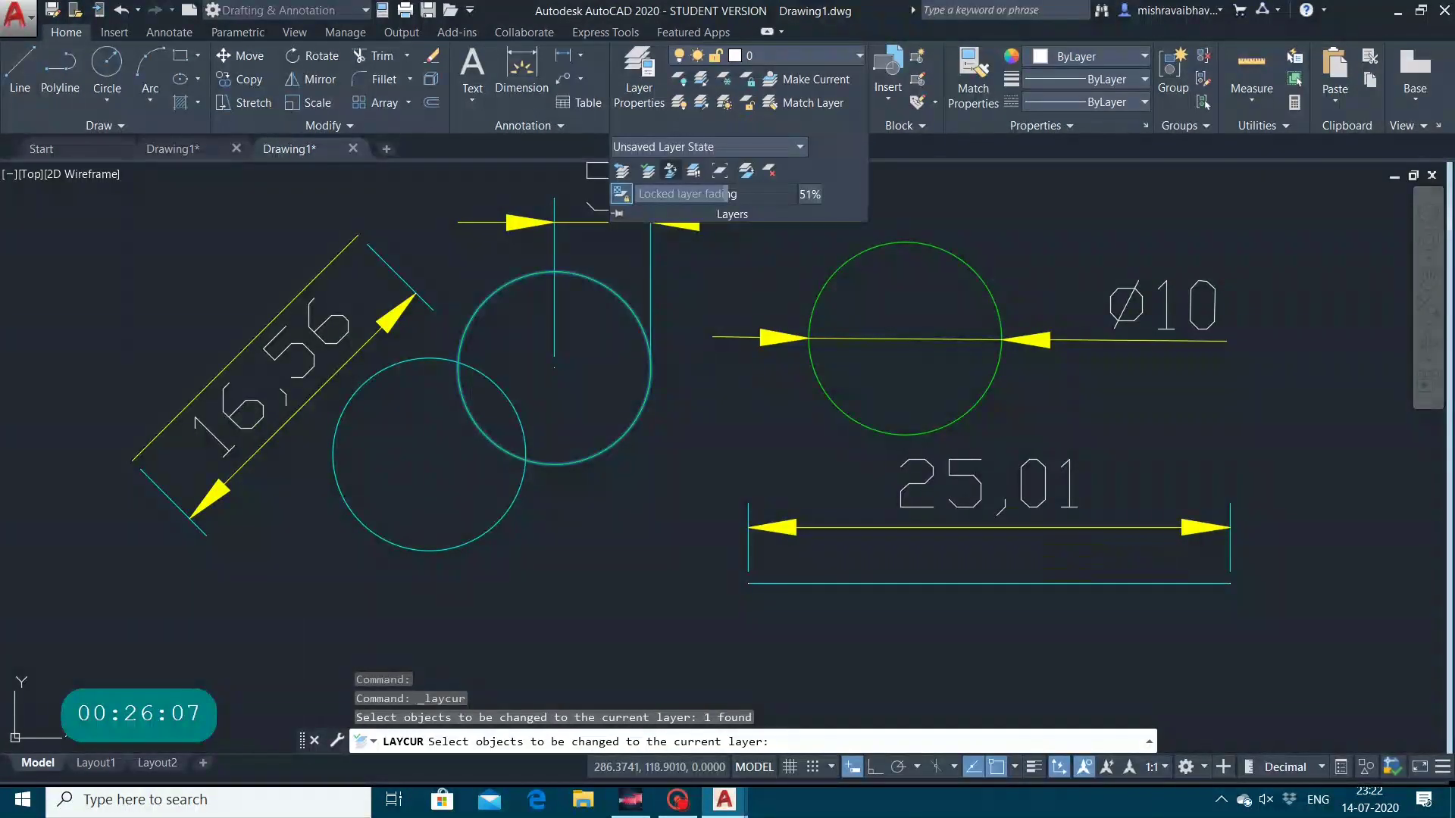
click(622, 170)
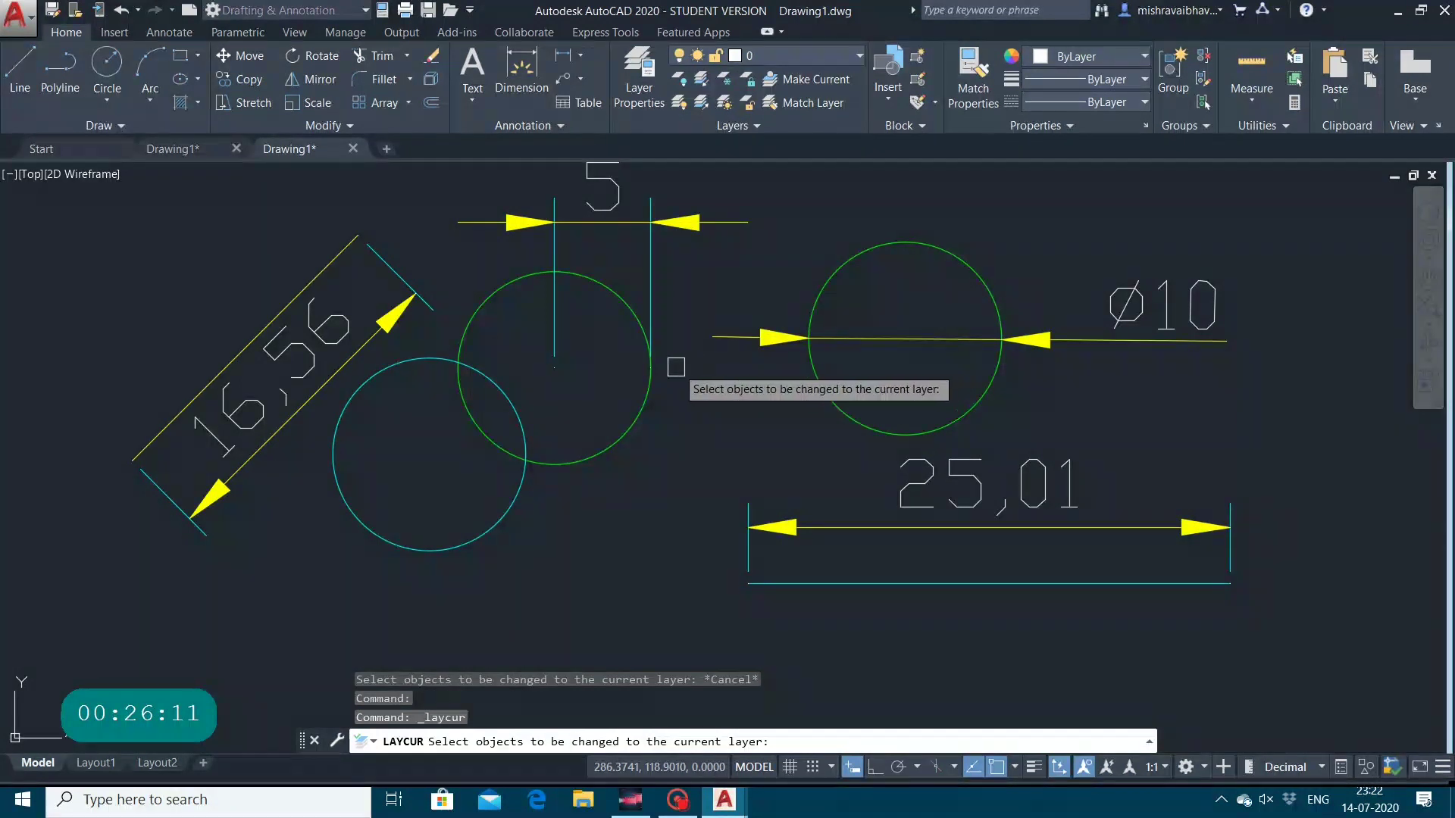
click(646, 373)
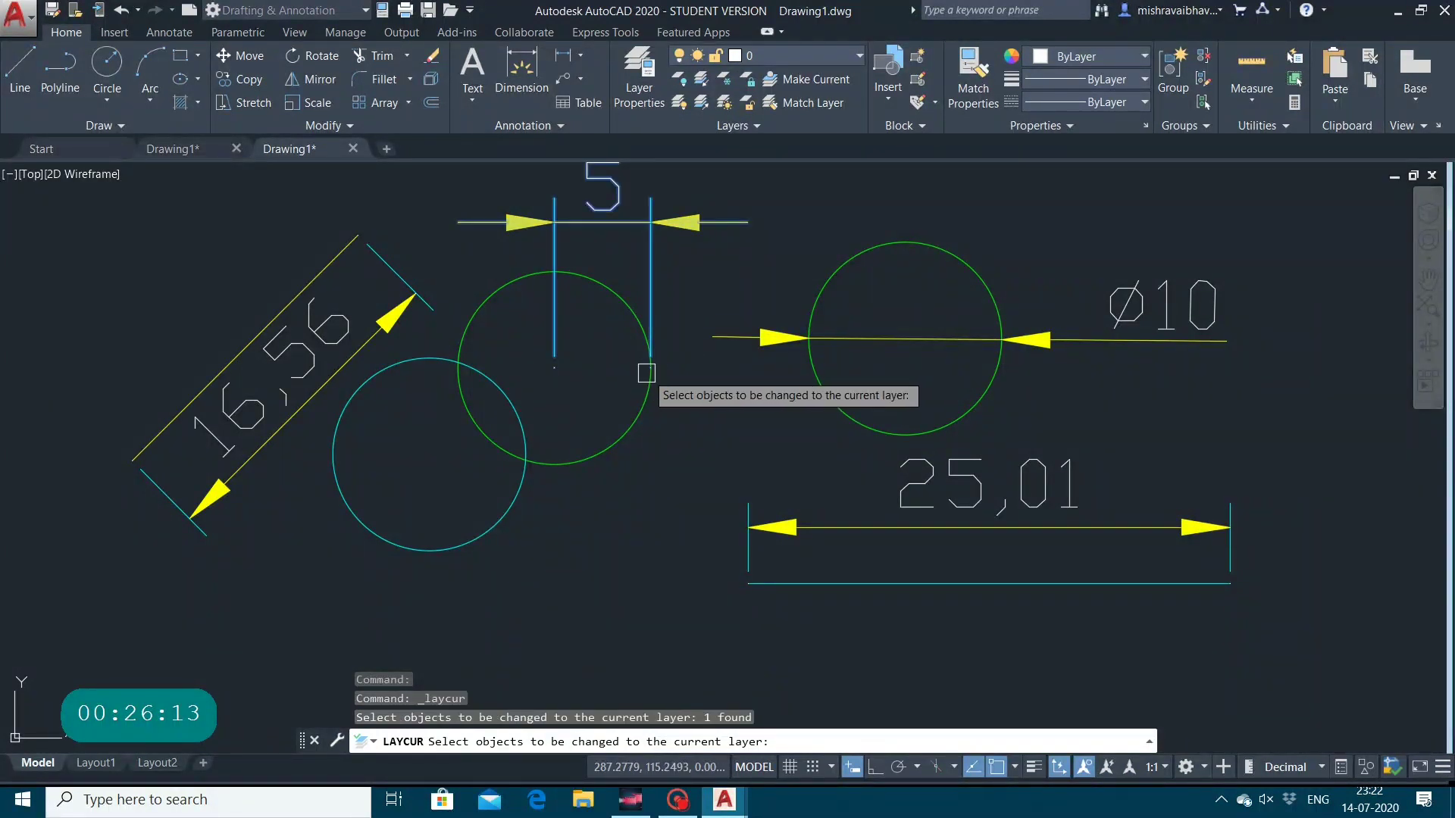
click(626, 420)
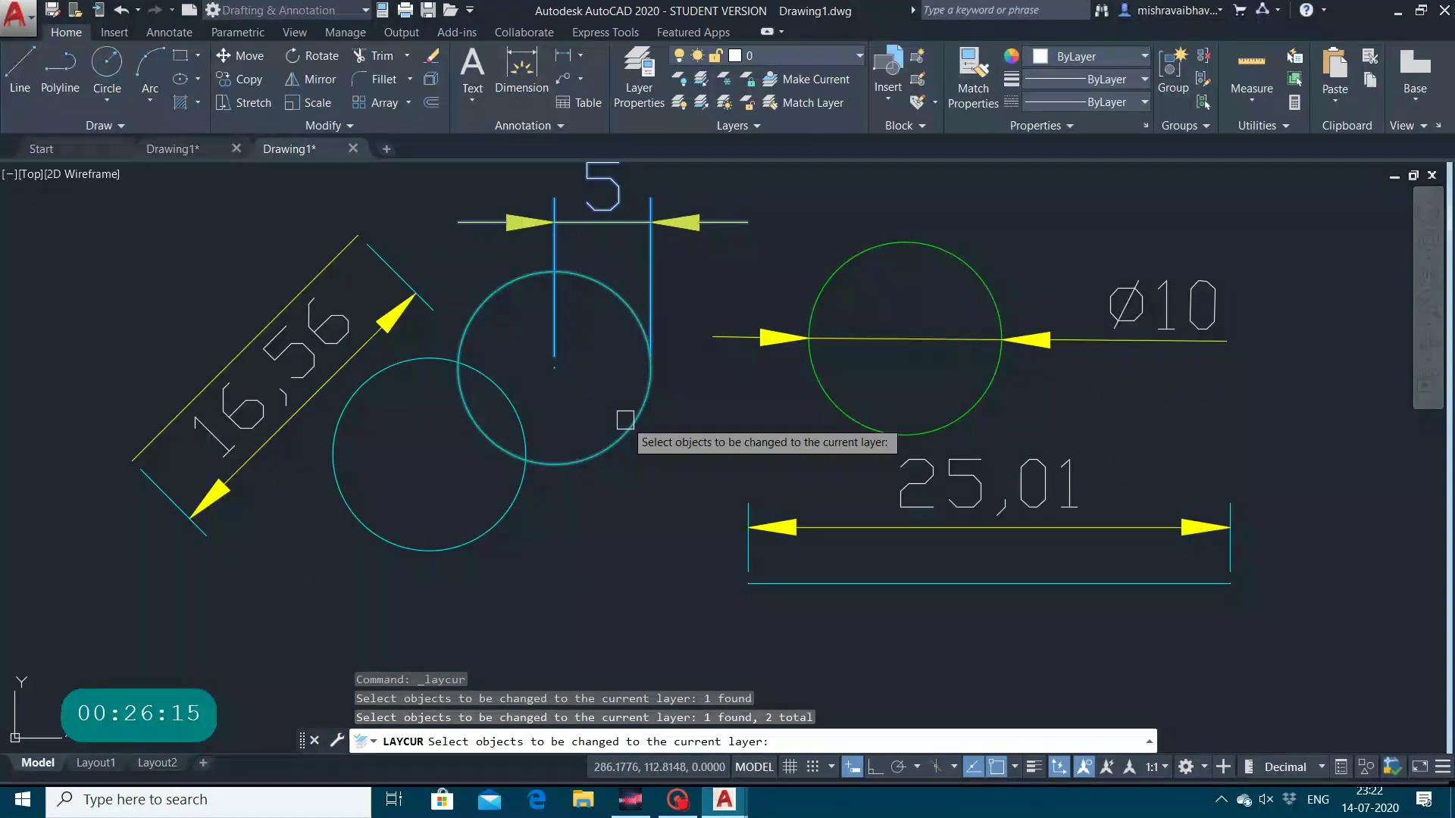
key(Return)
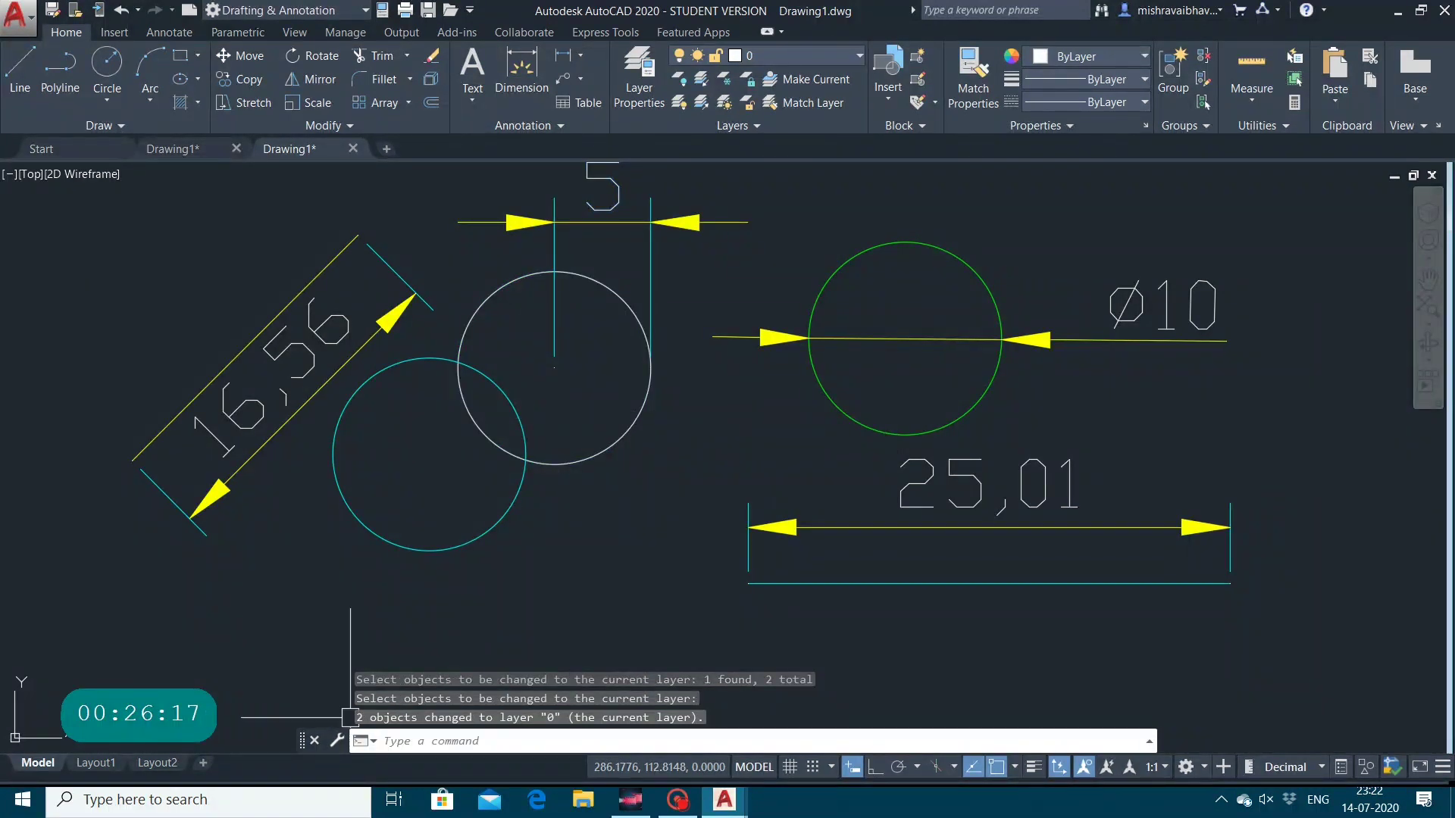
Select the now-white middle circle and check its layer in the layer list.
click(663, 565)
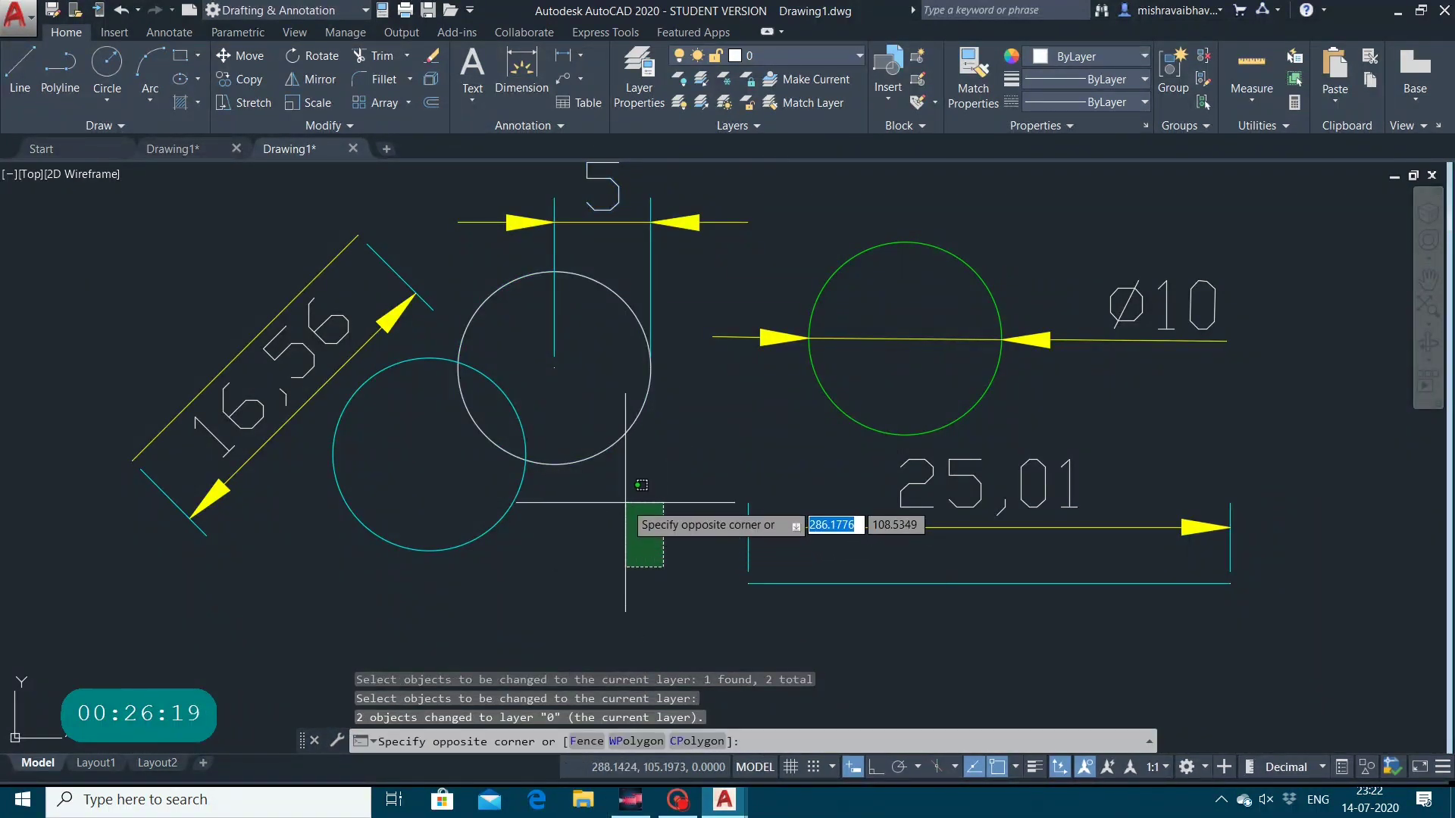
key(Escape)
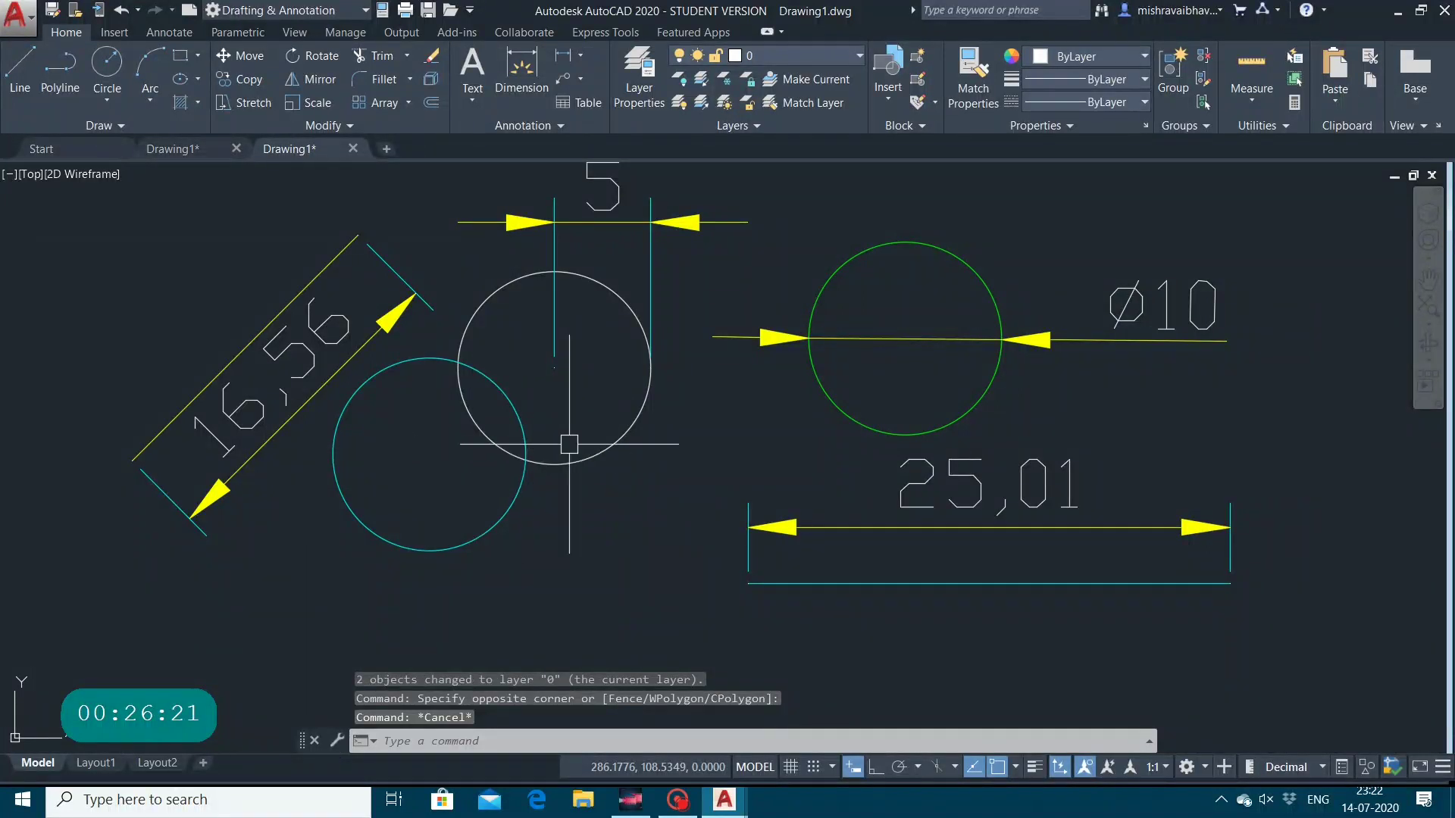
click(570, 461)
click(803, 55)
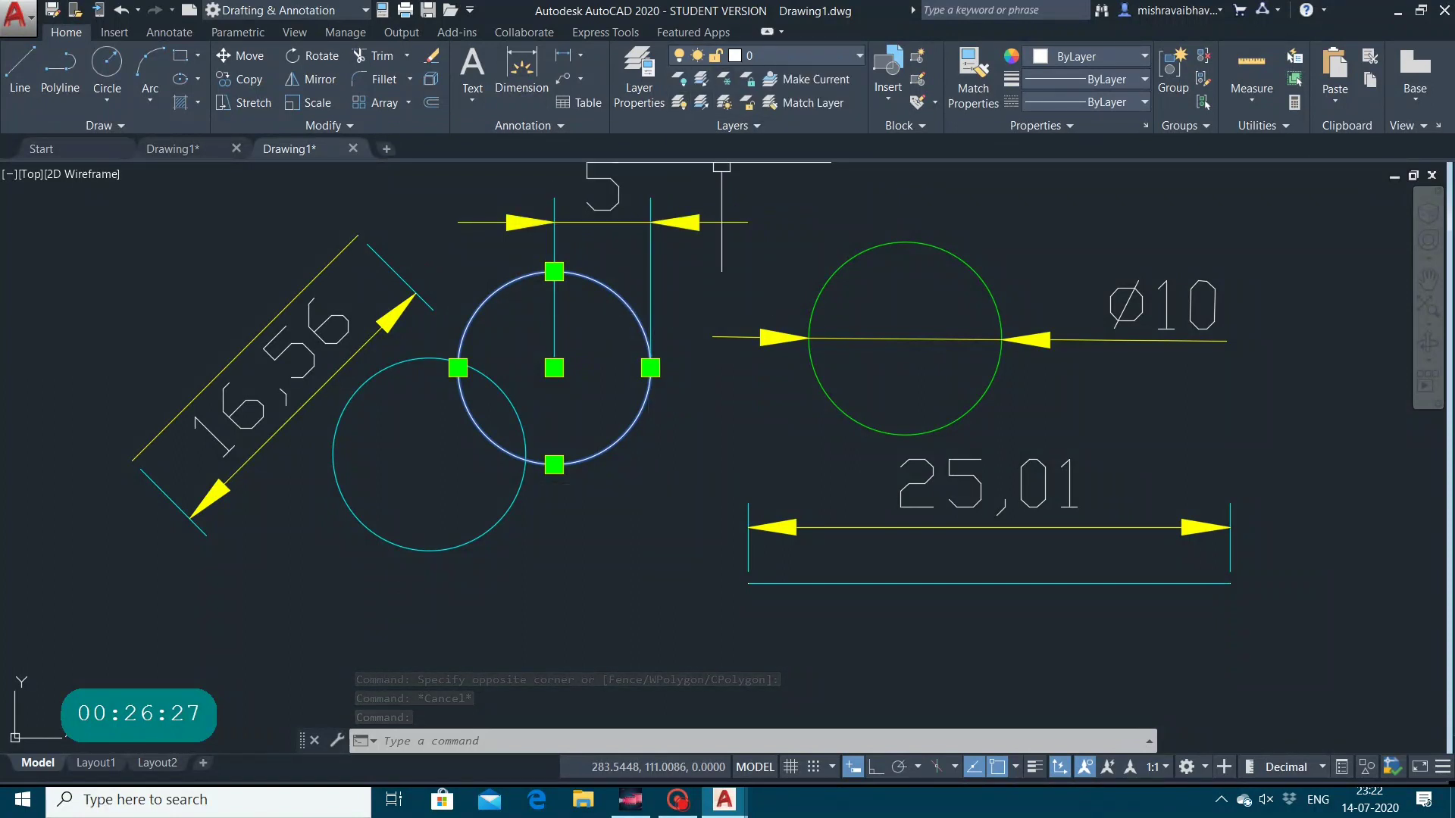
Apply Layer Previous so the left circle returns to green and the right to red.
click(732, 125)
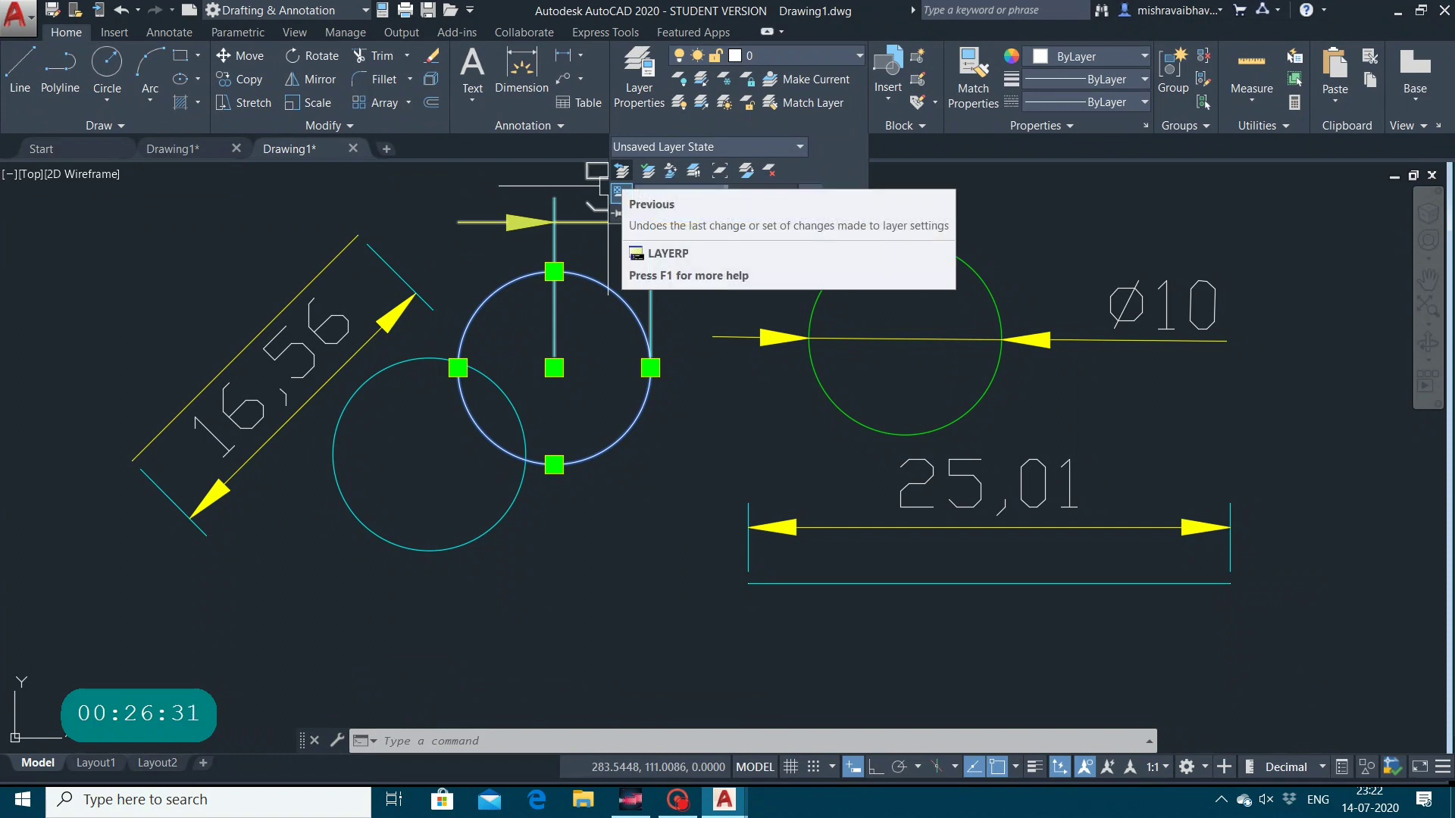
click(618, 188)
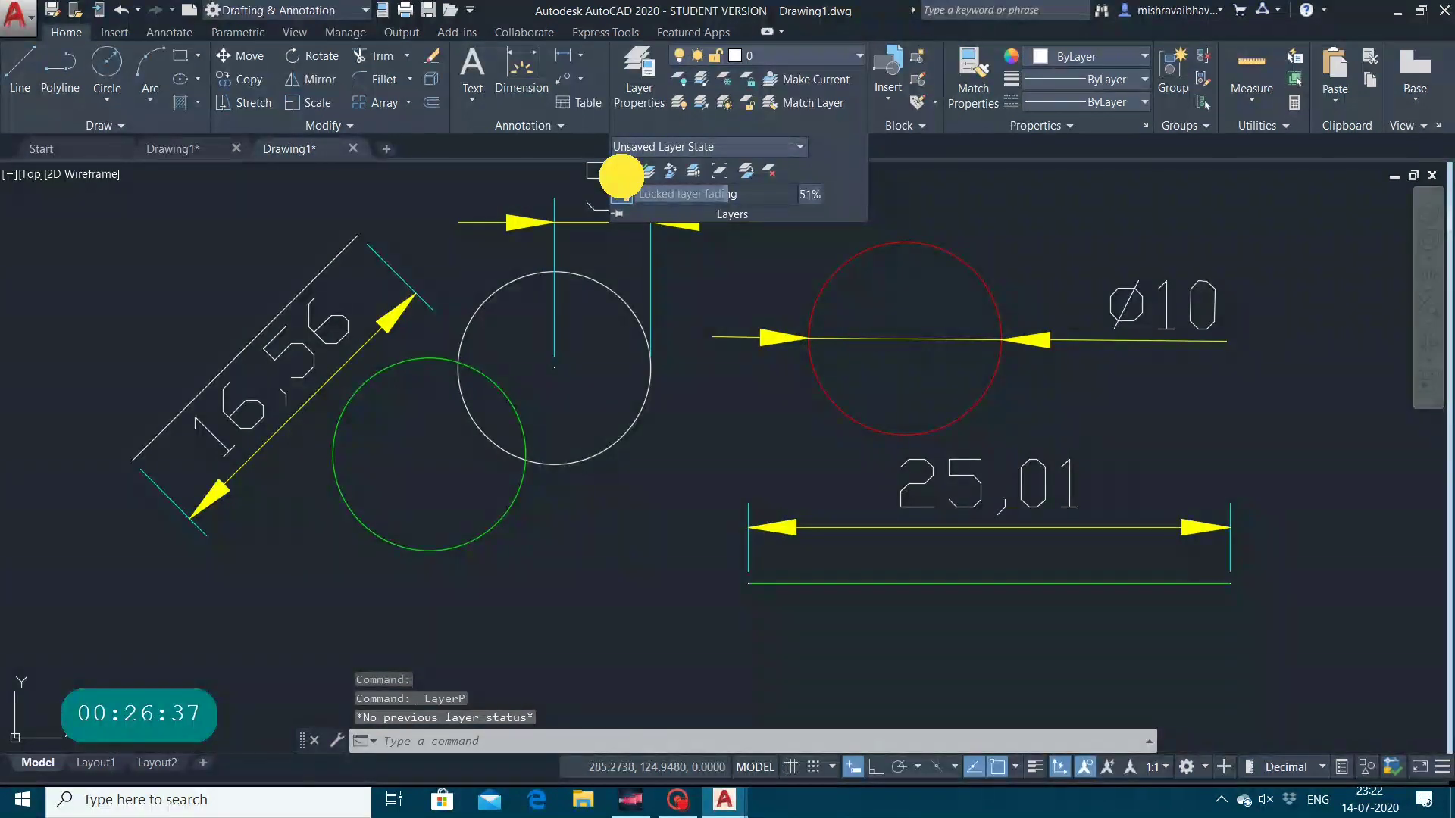
click(684, 506)
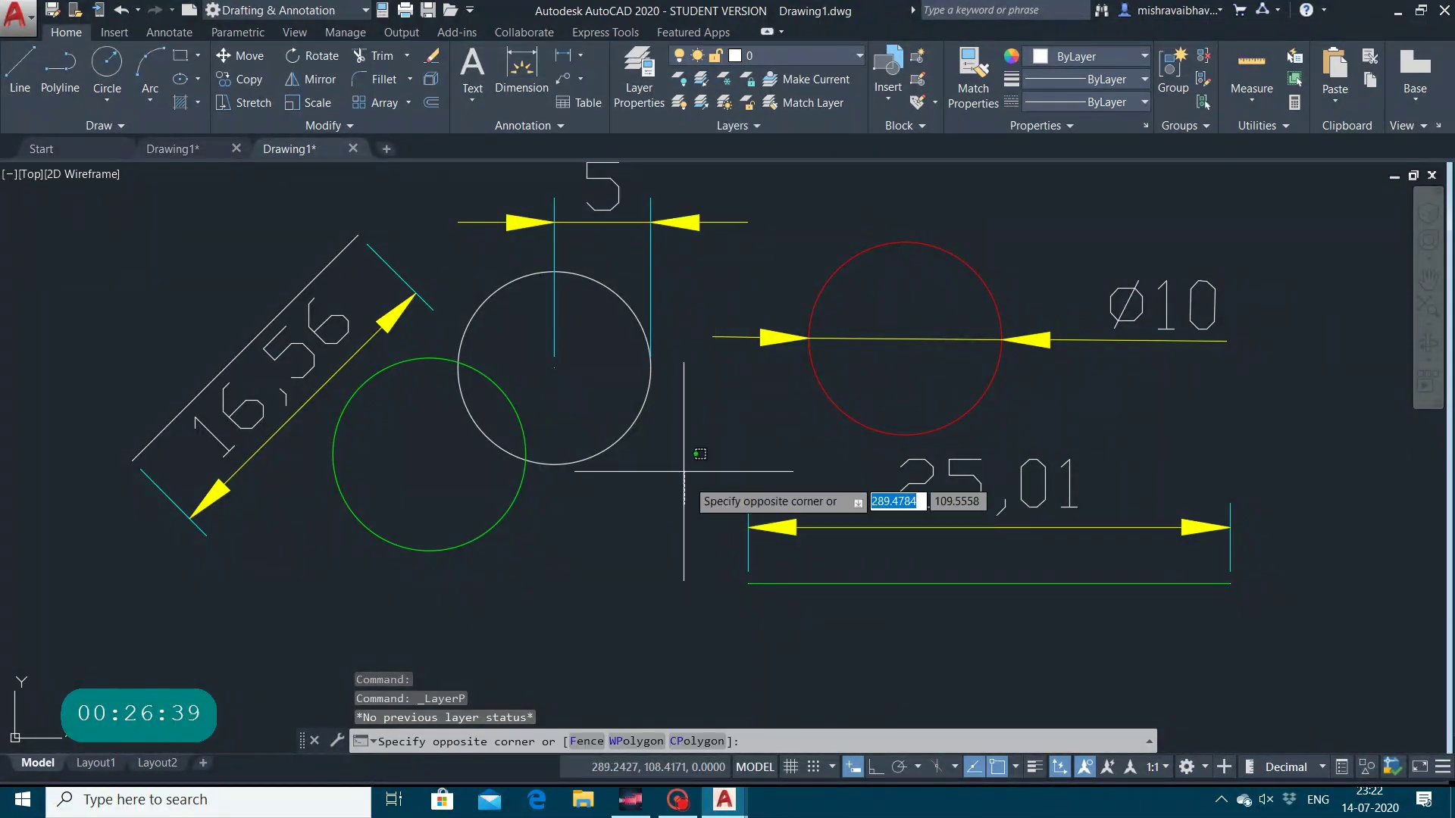
key(Escape)
key(Escape)
key(Escape)
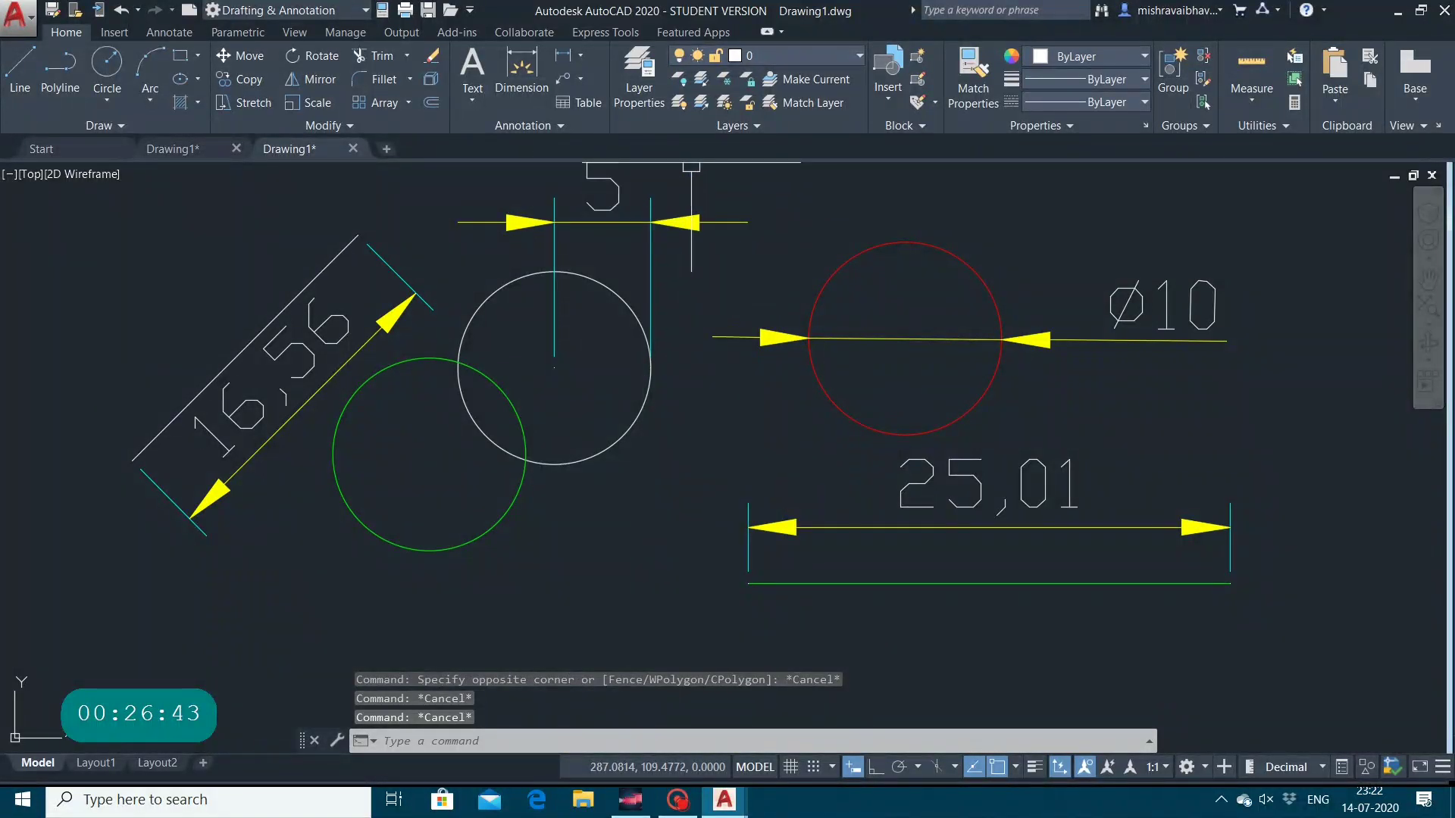
Drag the Layers and Block panels out of the ribbon, then close the drawing.
click(732, 125)
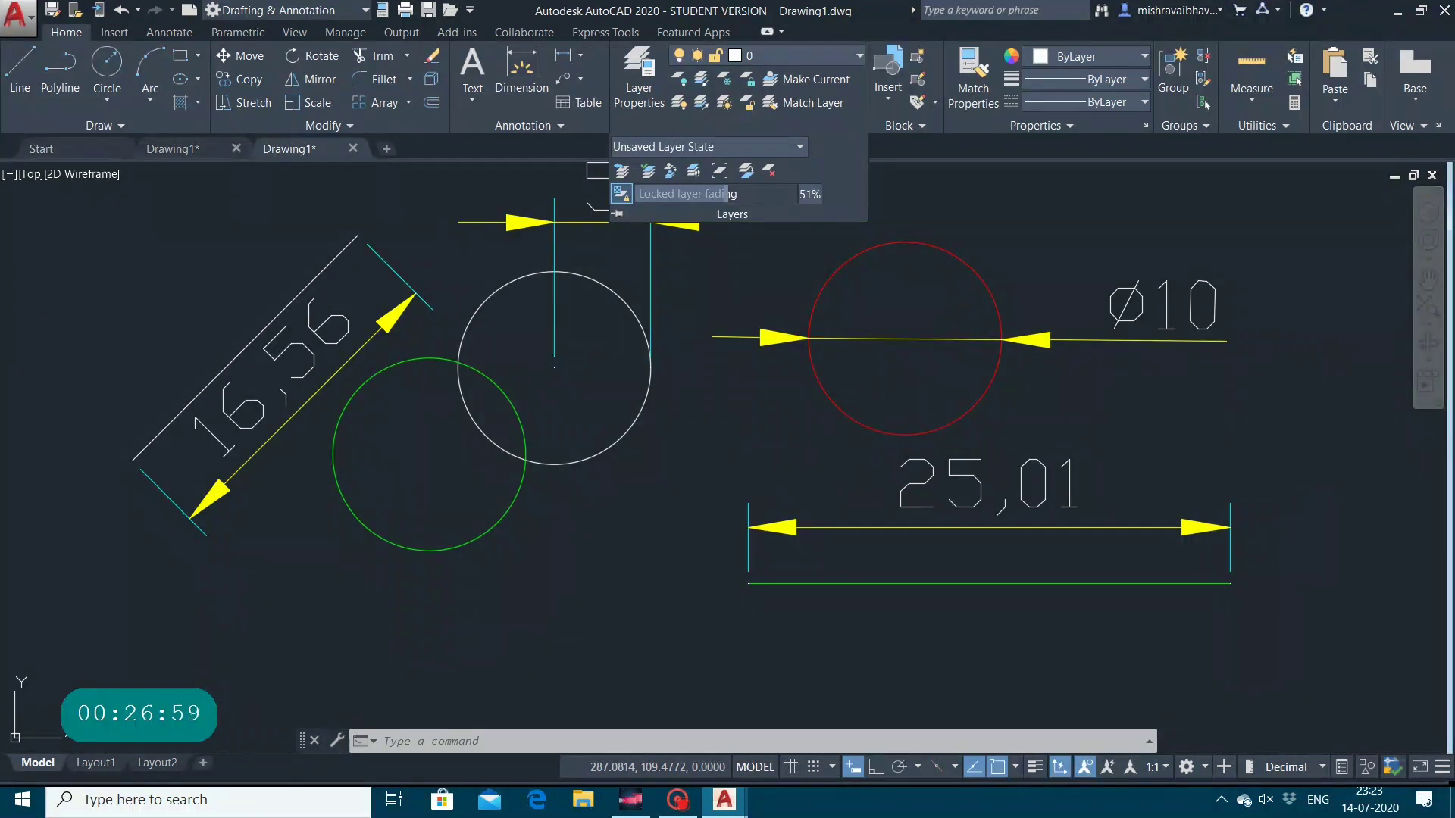
drag(686, 123, 708, 122)
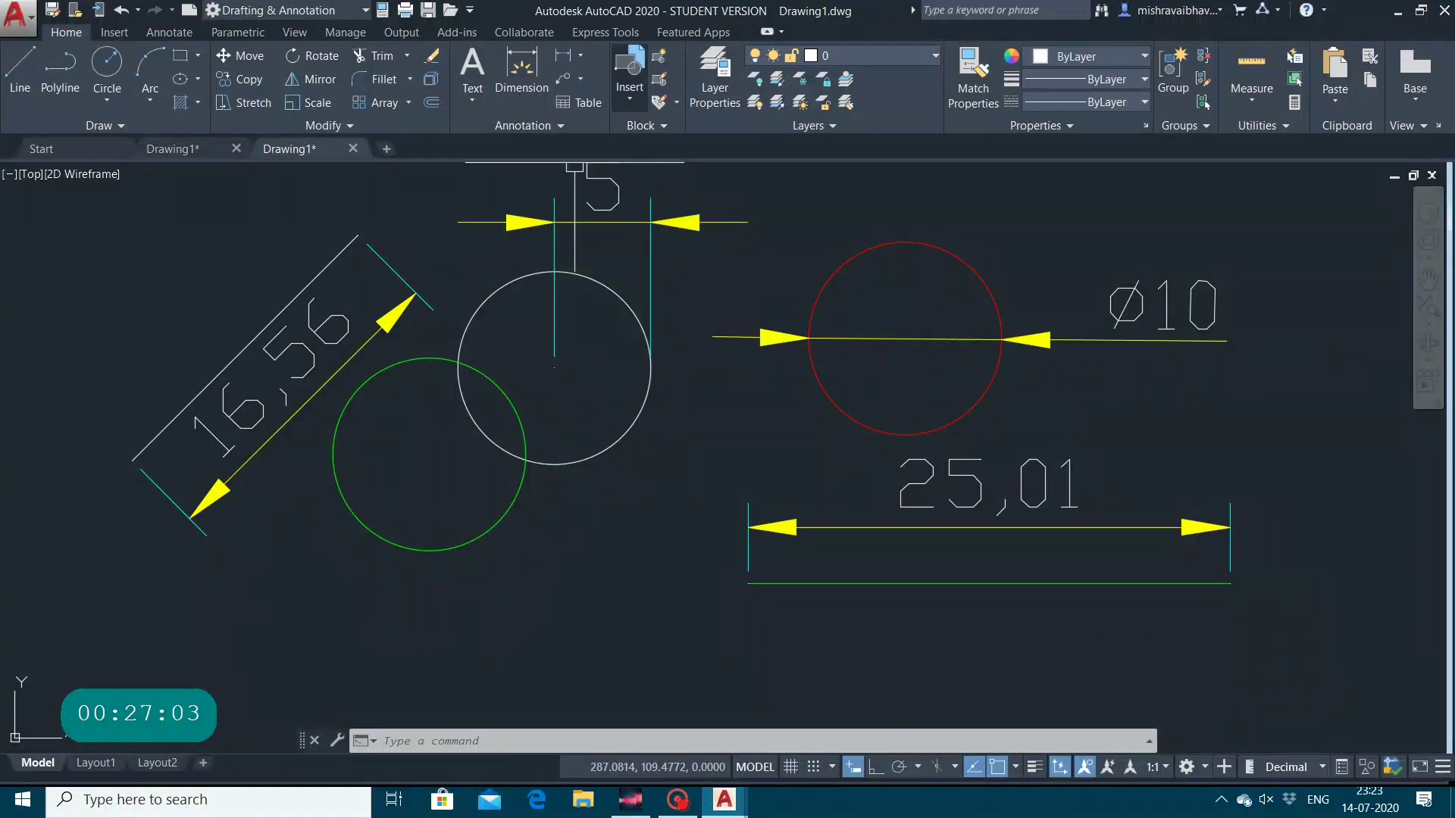
drag(617, 123, 893, 114)
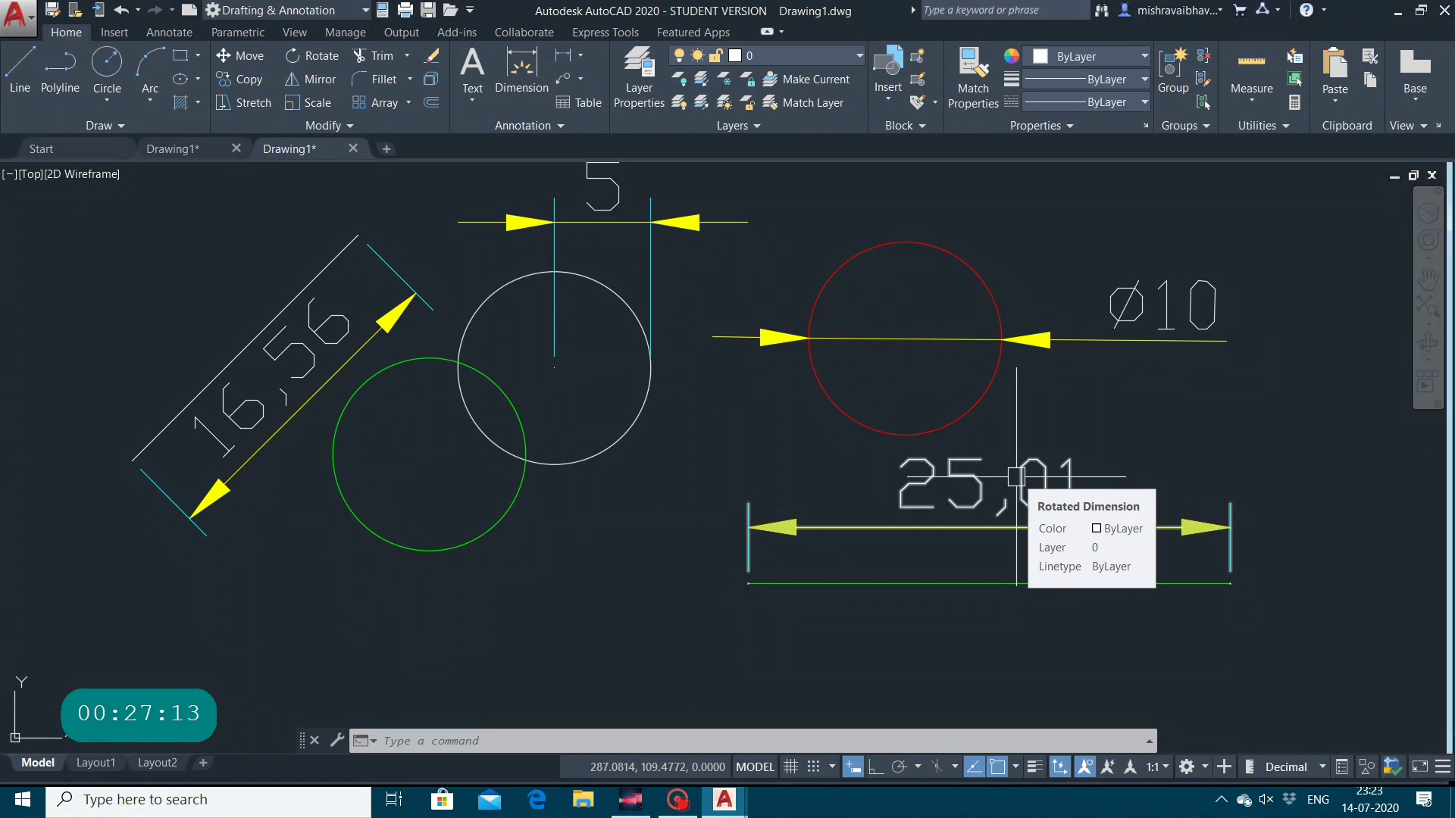
click(1442, 11)
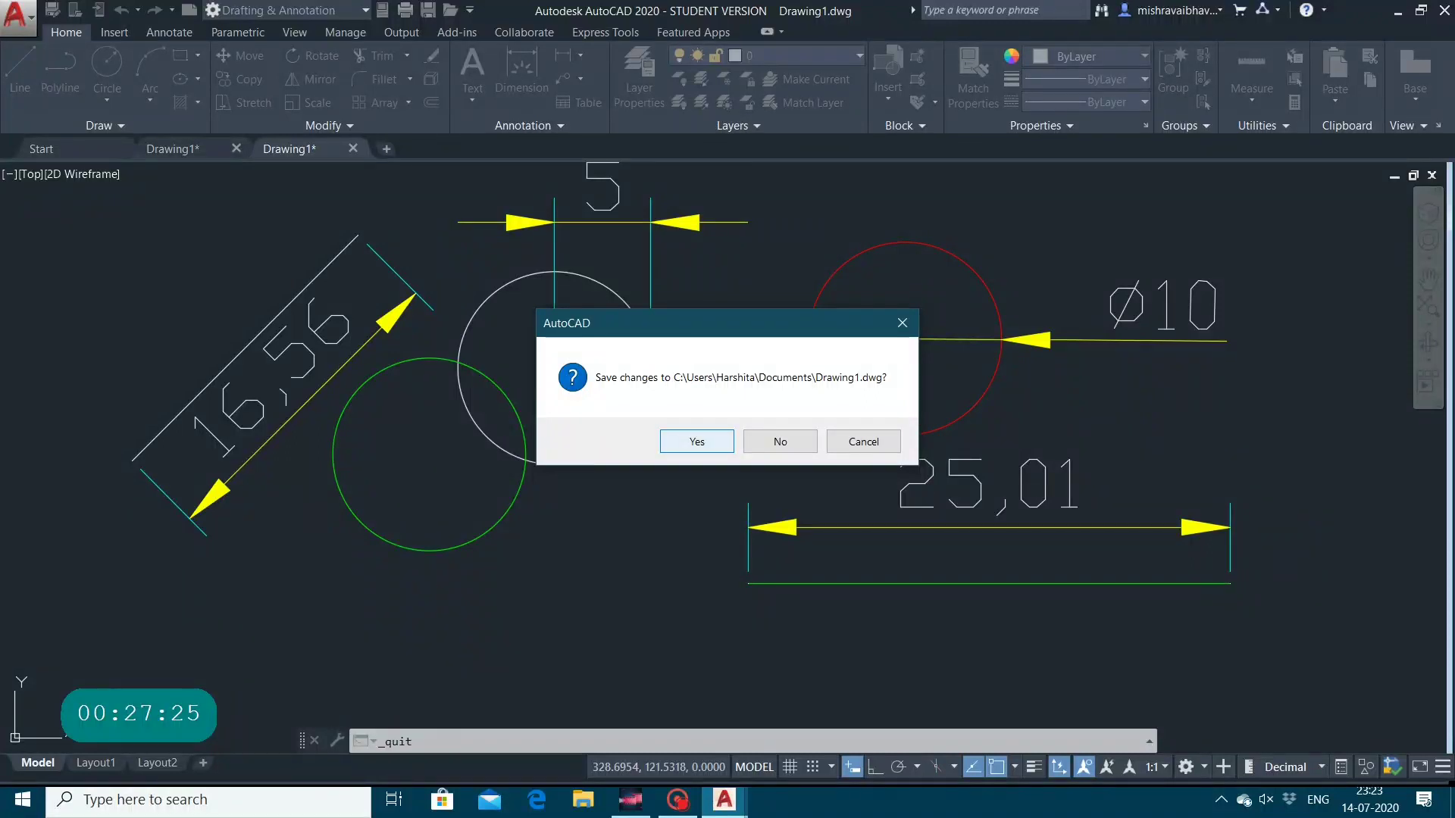
Save Drawing1.dwg, then exit AutoCAD without saving the blank drawing.
click(688, 443)
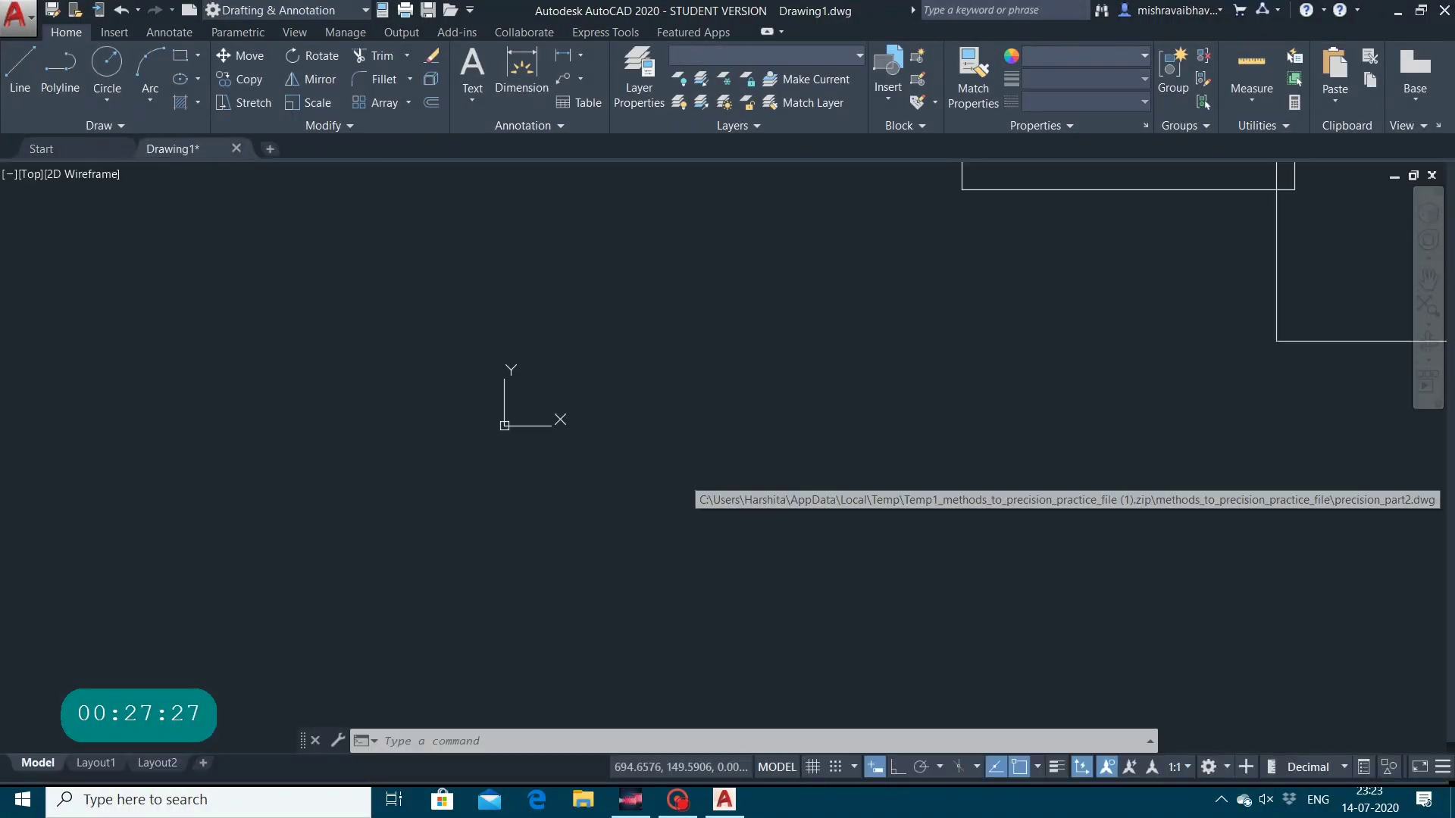
key(alt+F4)
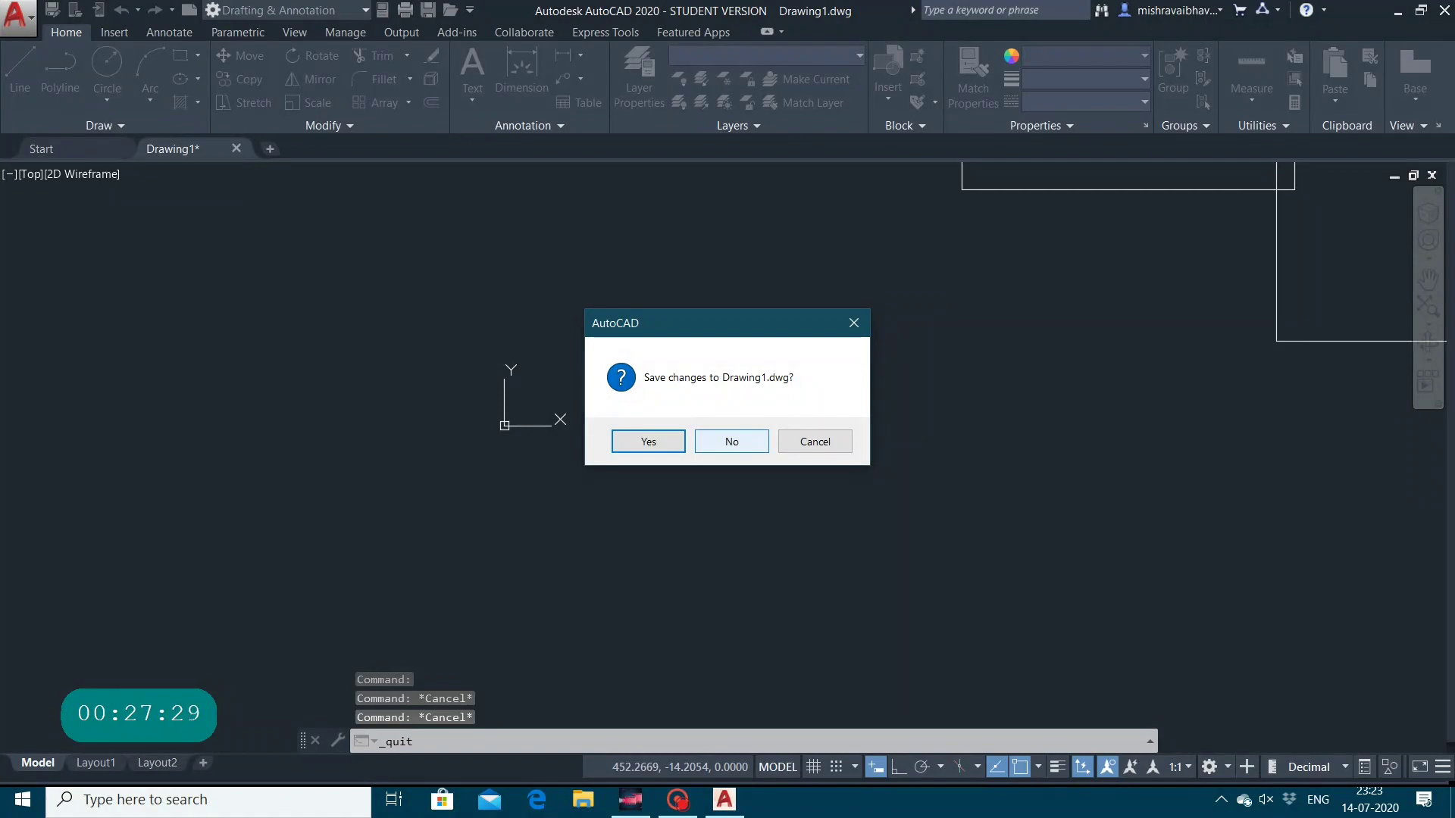
click(731, 442)
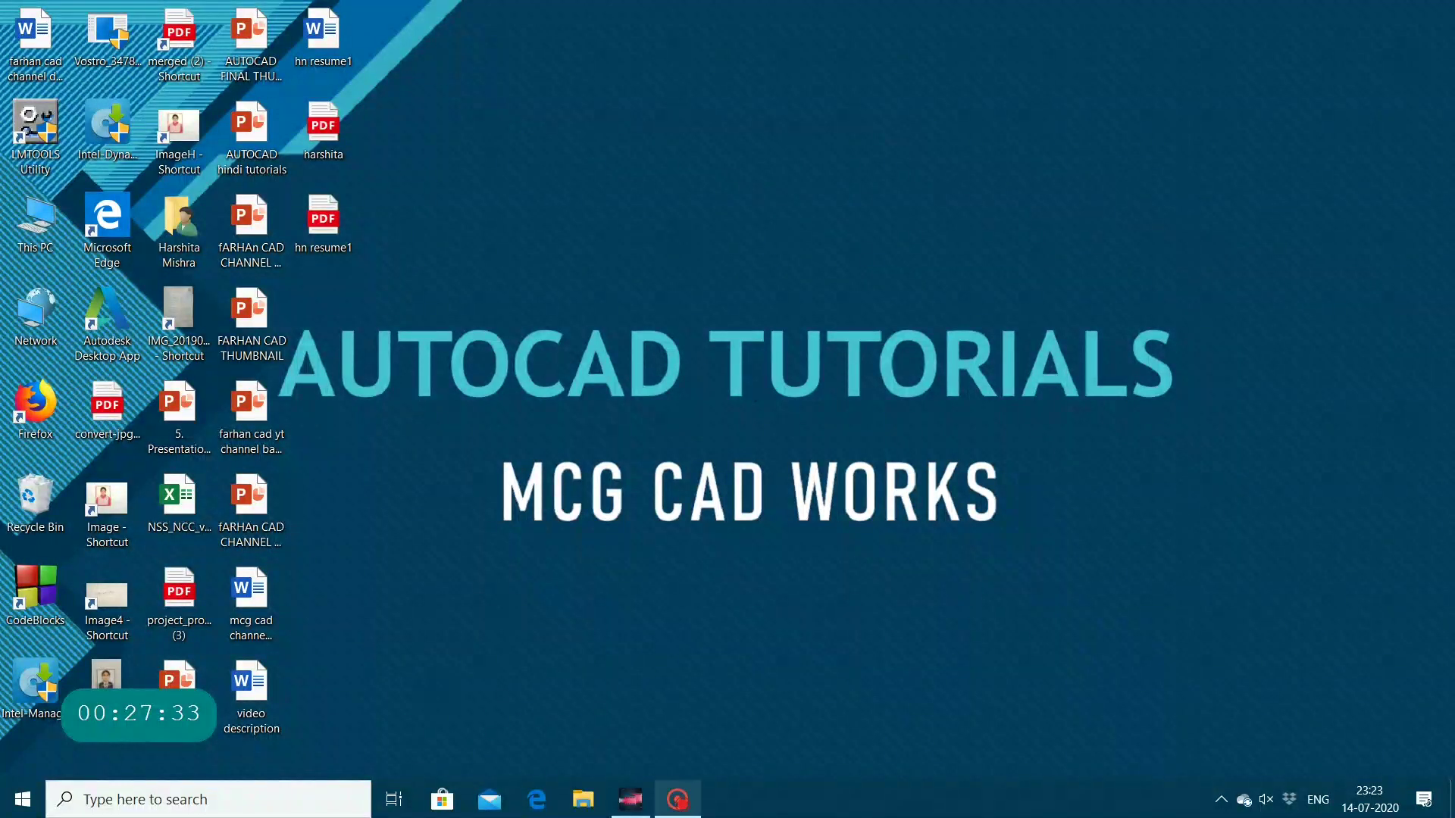
click(678, 799)
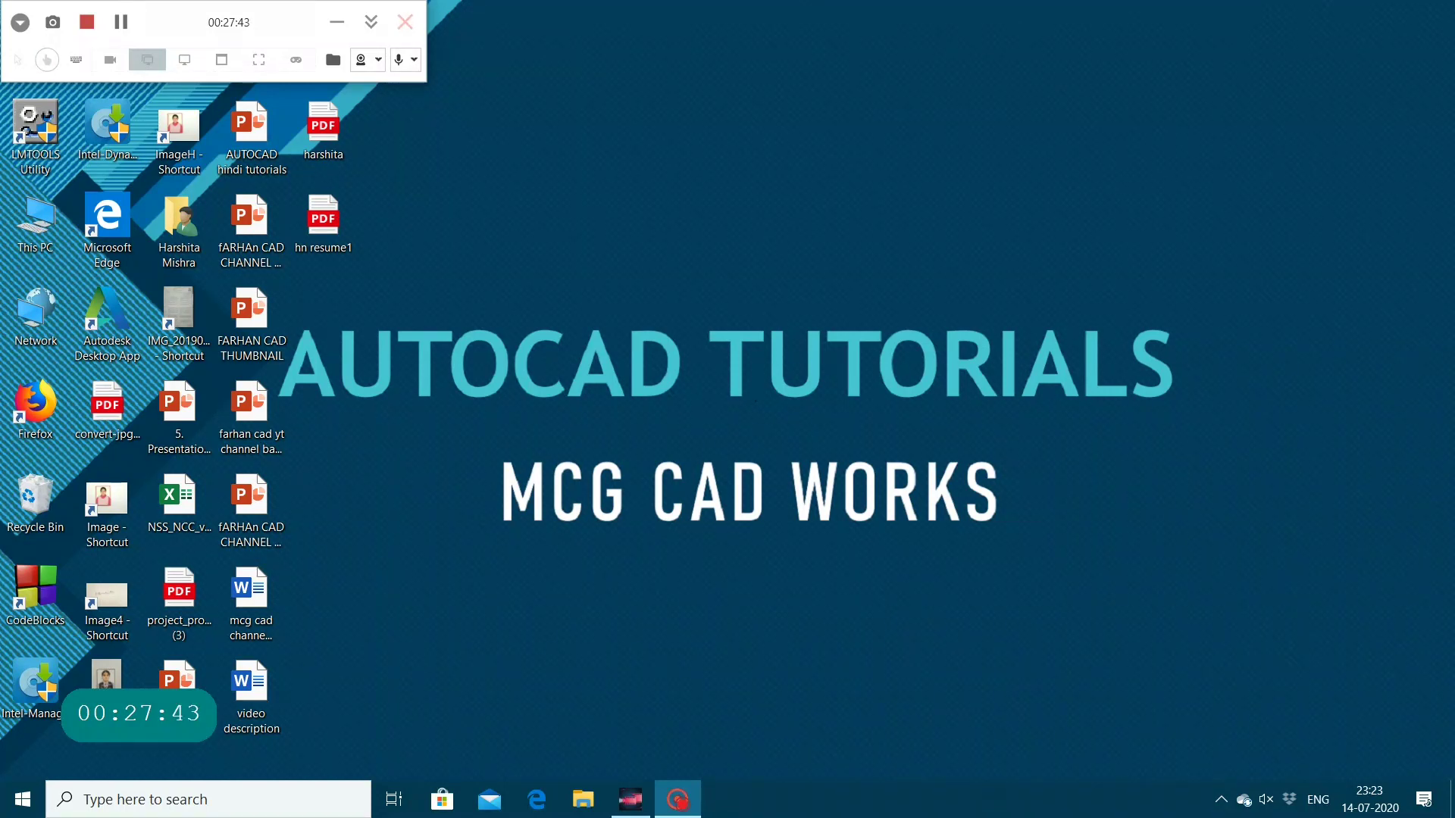
click(336, 22)
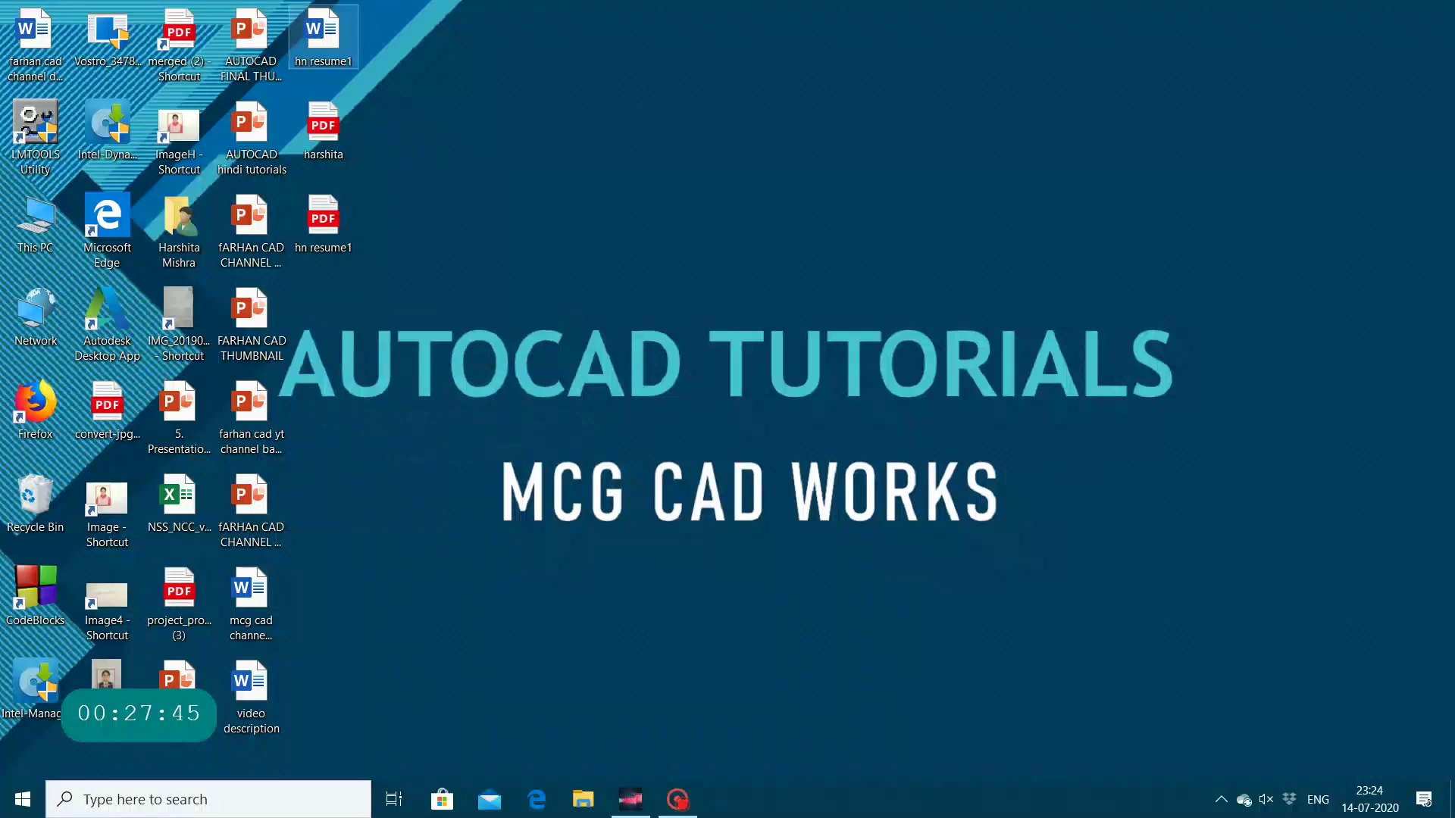
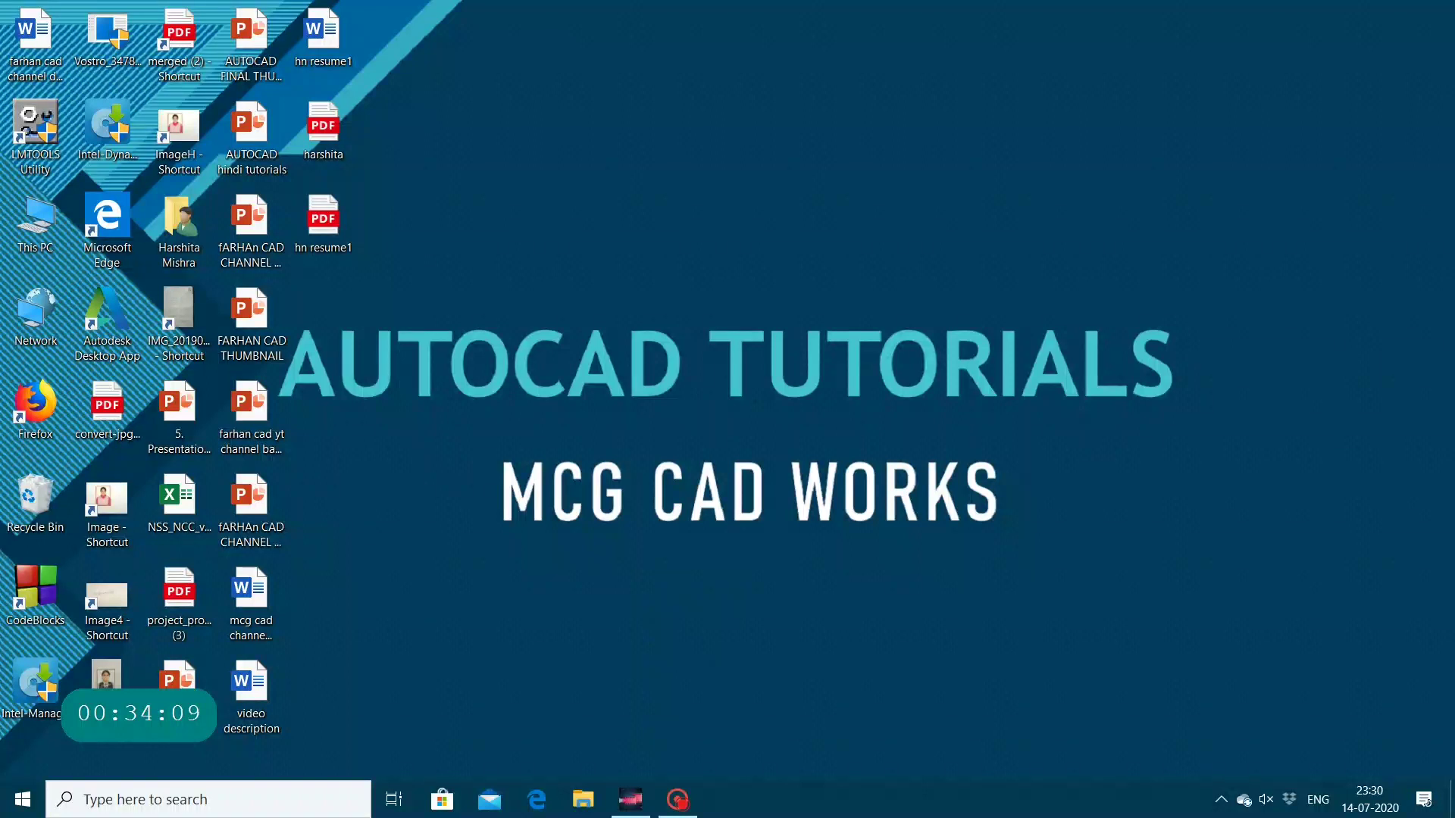
Bring up the screen recorder toolbar from the taskbar to reach its stop and pause buttons.
click(389, 457)
click(677, 799)
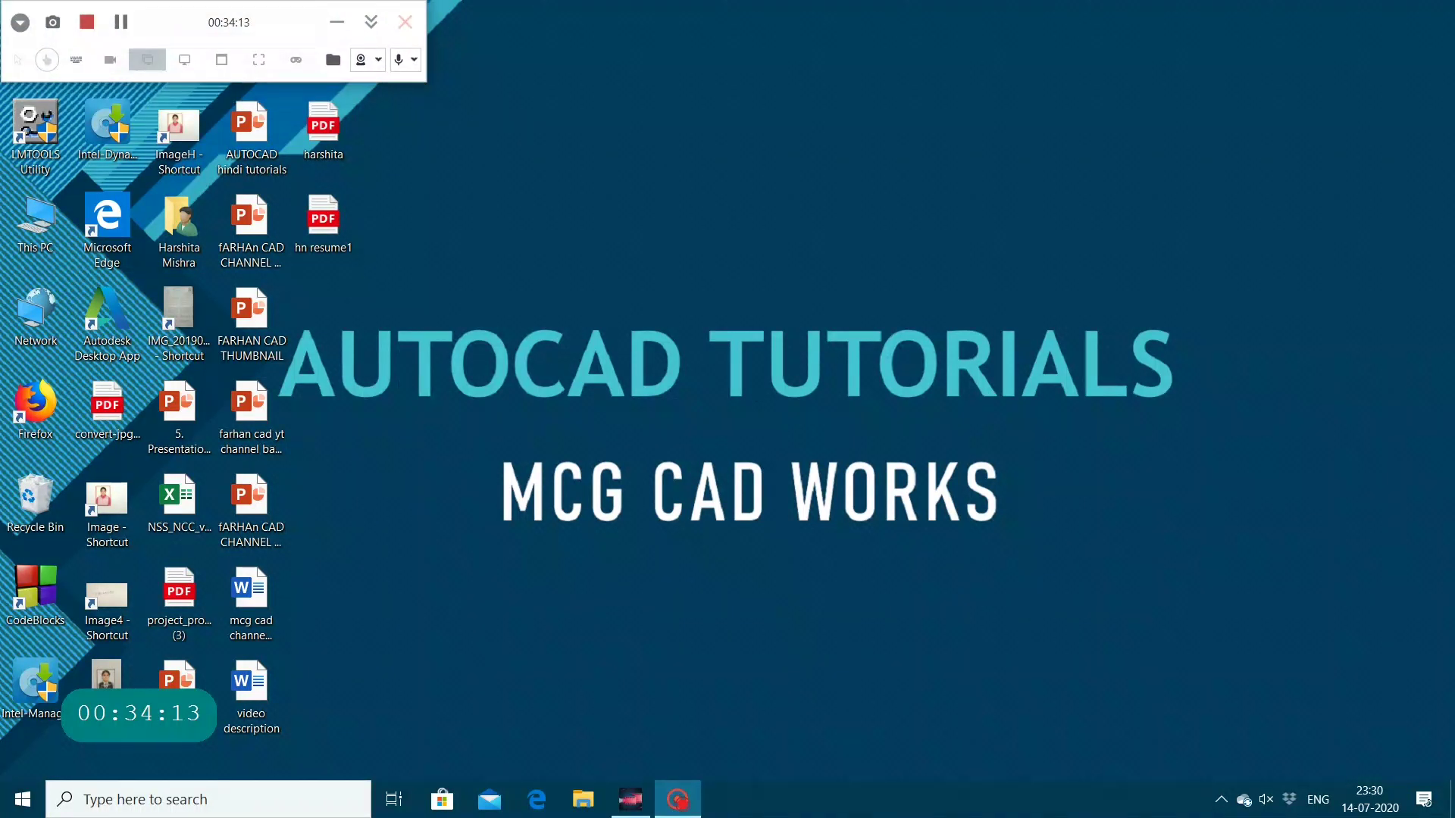